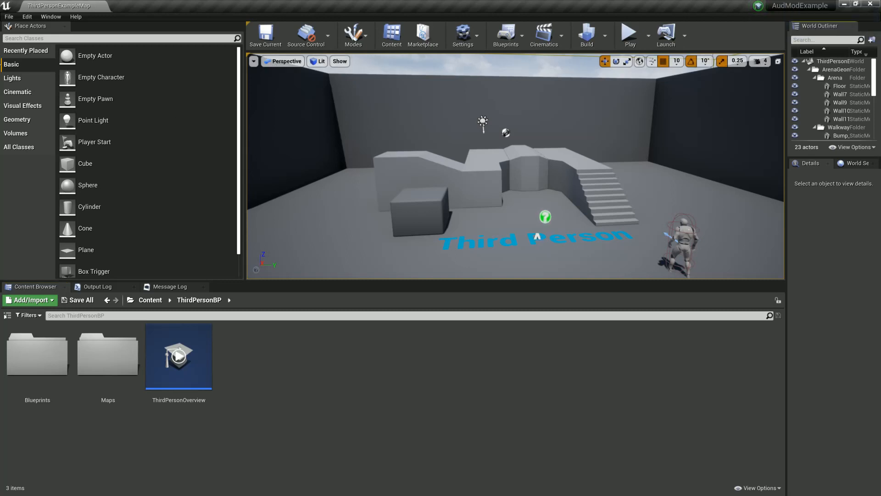
- Enable the built-in Audio Modulation beta plugin, restart the editor and close the plugin browser
{"action": "left_click", "coordinate": [58, 19]}
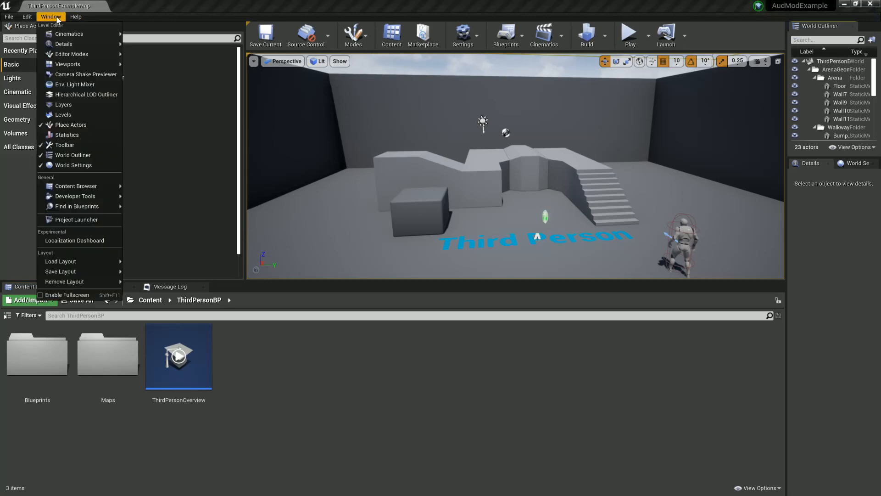
{"action": "mouse_move", "coordinate": [35, 17]}
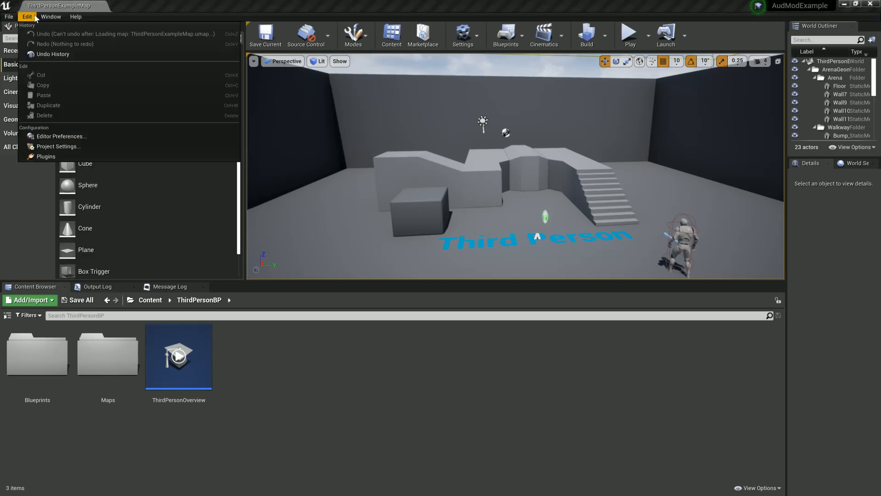
{"action": "left_click", "coordinate": [44, 156]}
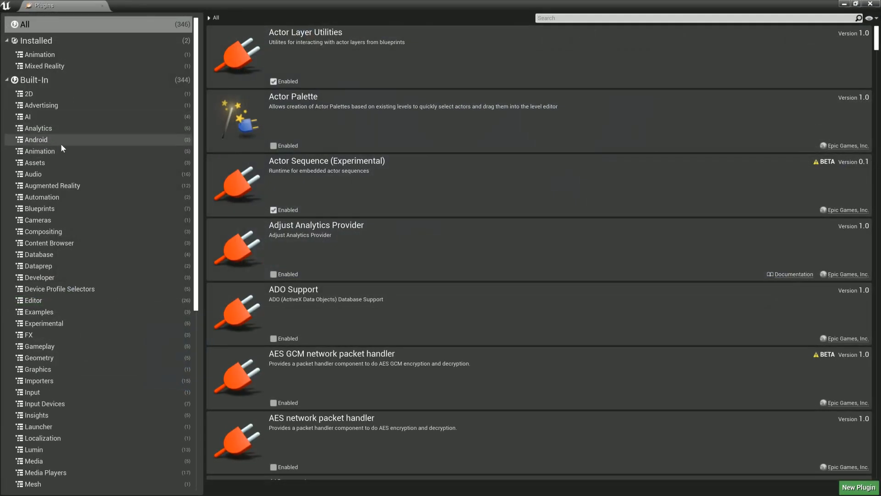
{"action": "left_click", "coordinate": [67, 174]}
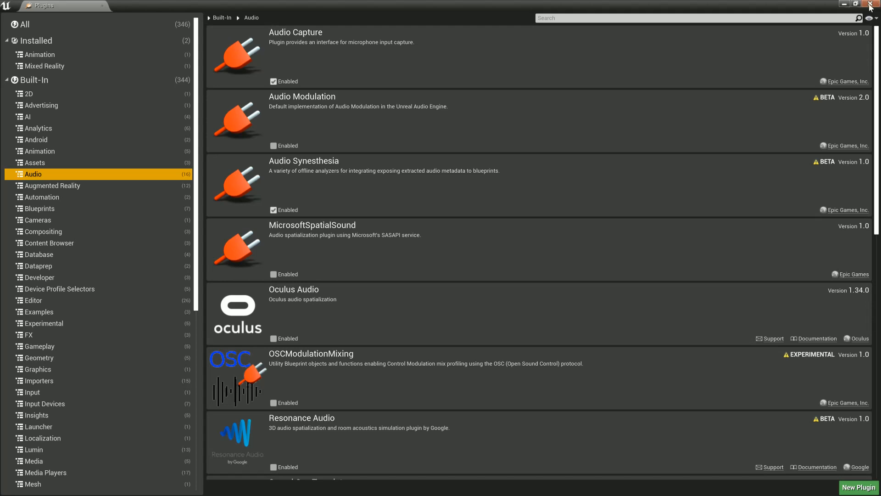
{"action": "left_click", "coordinate": [274, 146]}
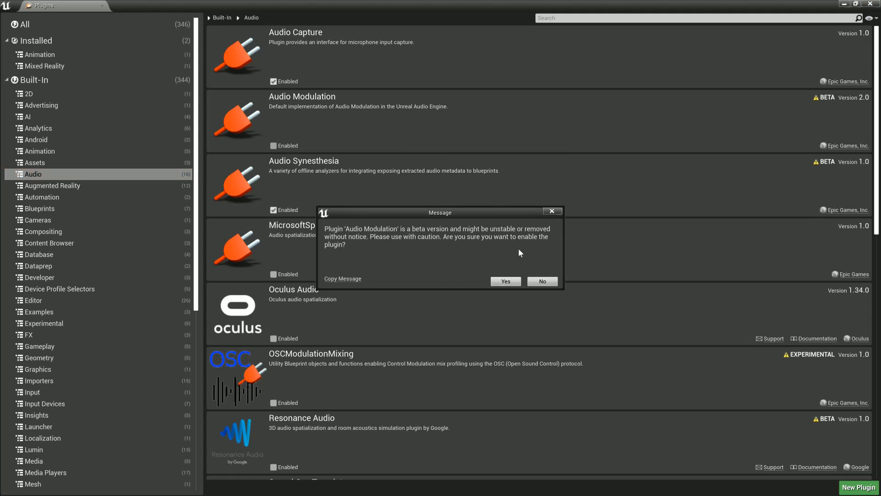
{"action": "left_click", "coordinate": [505, 281]}
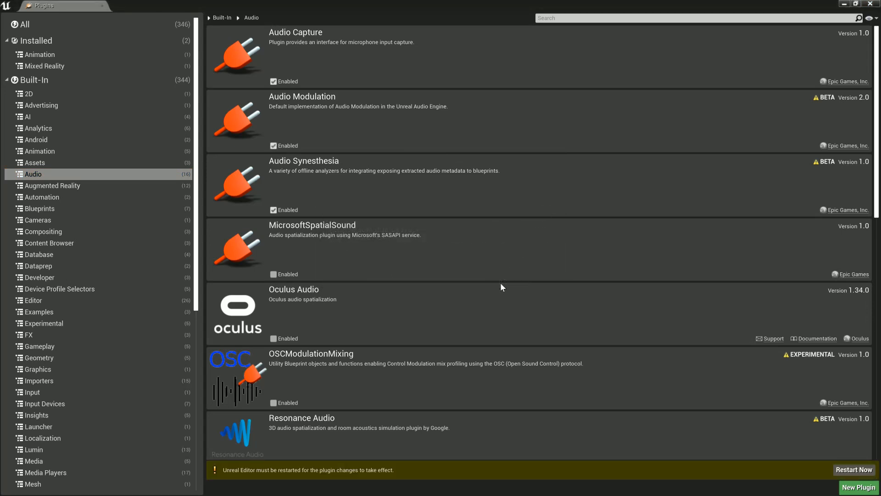
{"action": "left_click", "coordinate": [855, 470]}
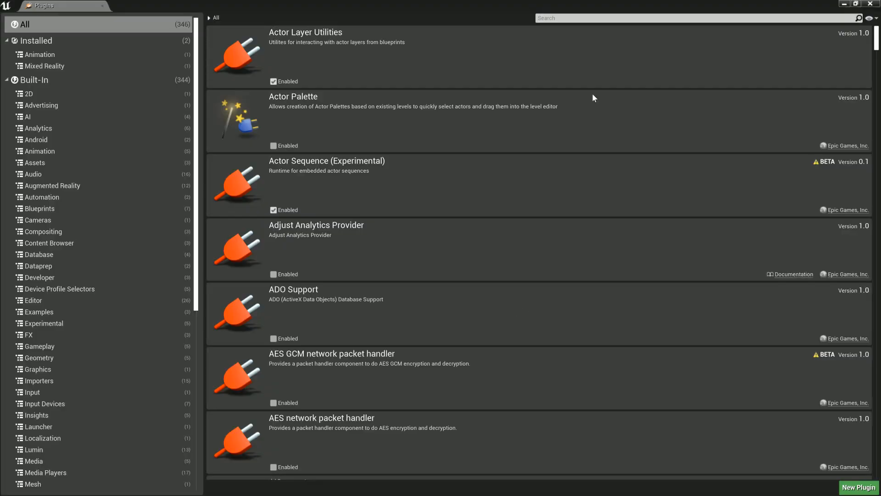
{"action": "left_click", "coordinate": [870, 4]}
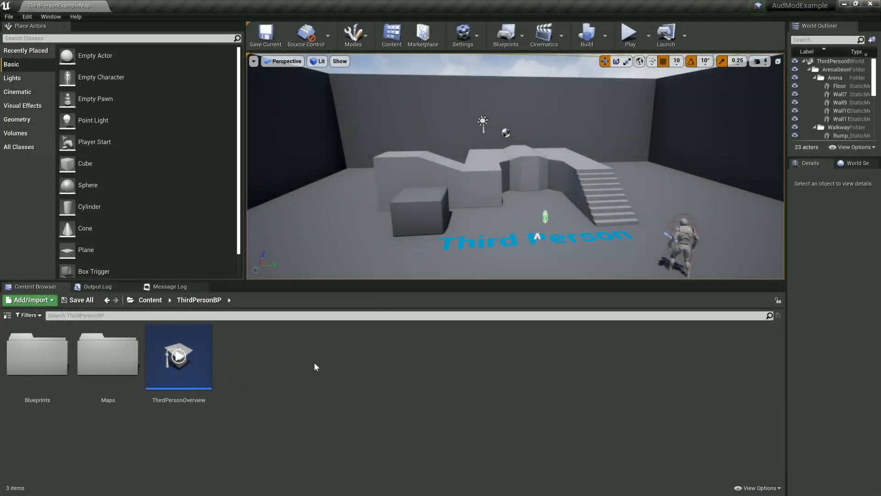
- Examine the sound asset types that can be created, including the mix, class and modulation categories
{"action": "right_click", "coordinate": [342, 367]}
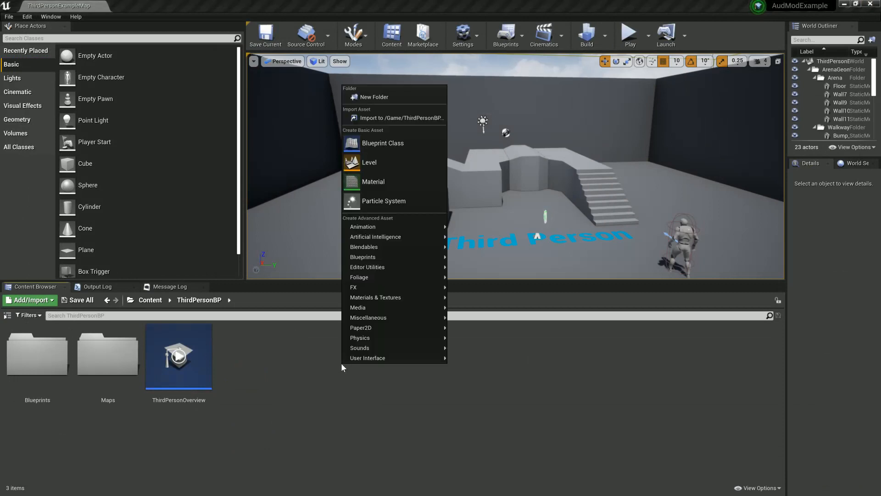
{"action": "mouse_move", "coordinate": [365, 351]}
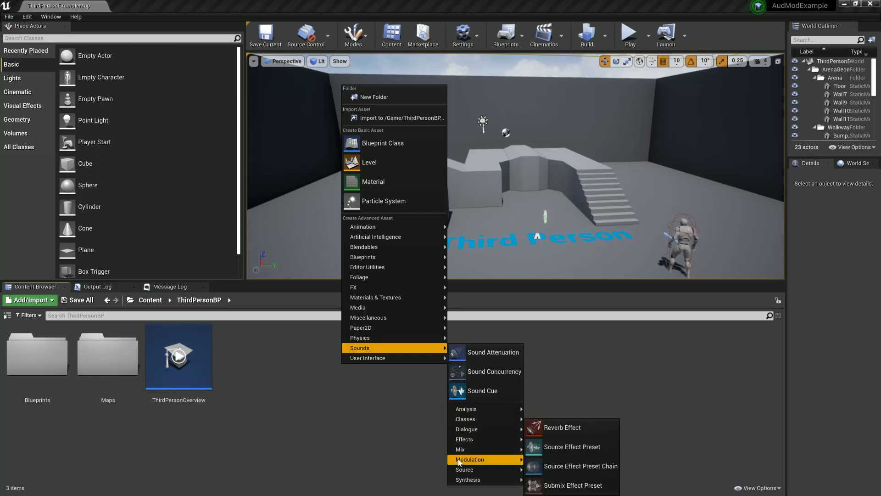
{"action": "mouse_move", "coordinate": [459, 460]}
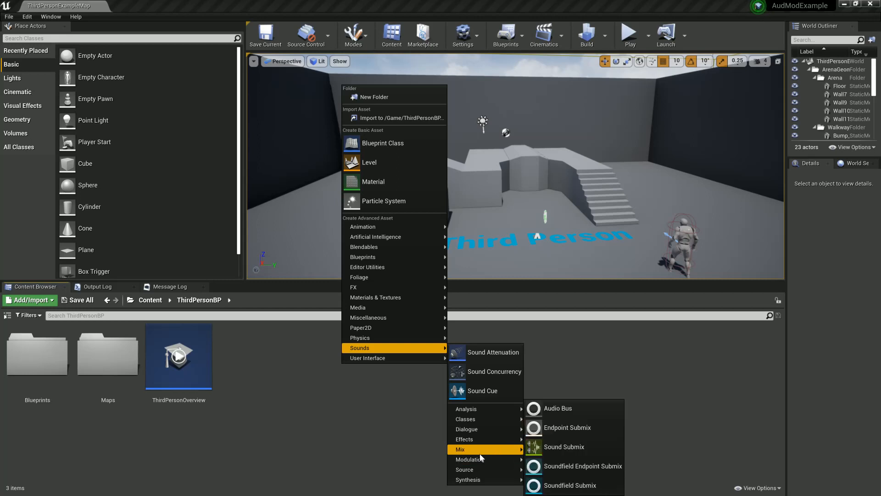
{"action": "mouse_move", "coordinate": [482, 420]}
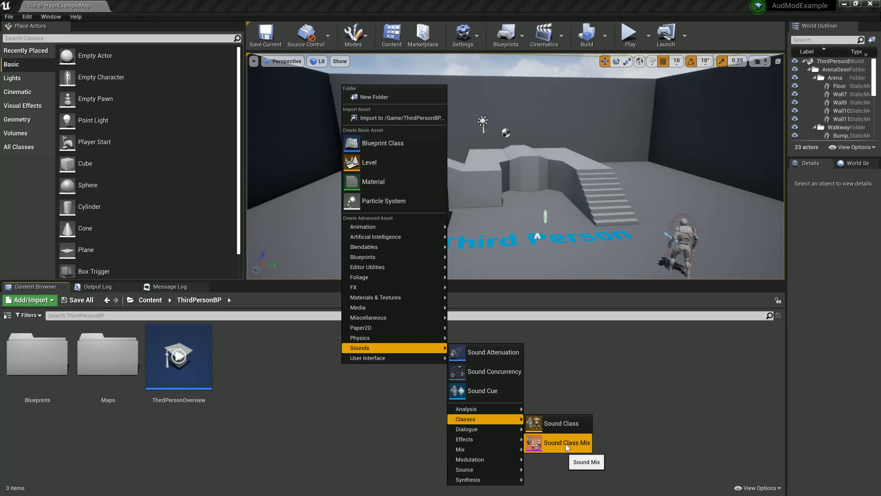
{"action": "mouse_move", "coordinate": [490, 461]}
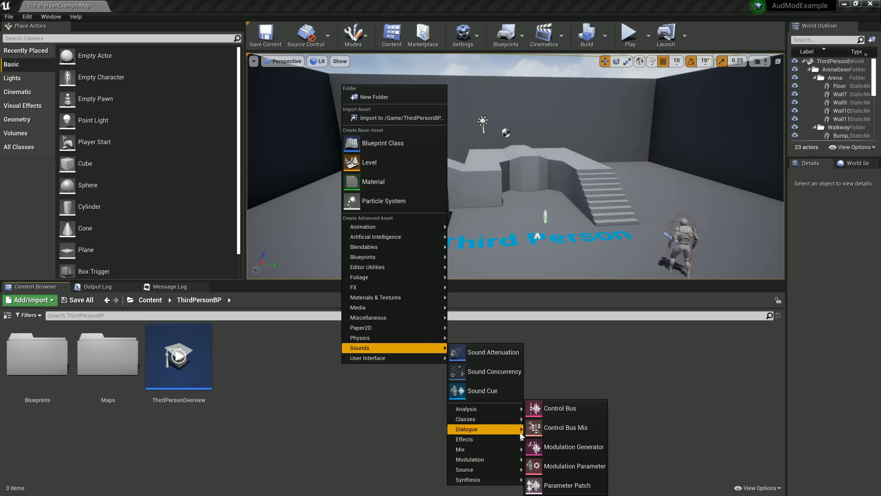
{"action": "mouse_move", "coordinate": [496, 454]}
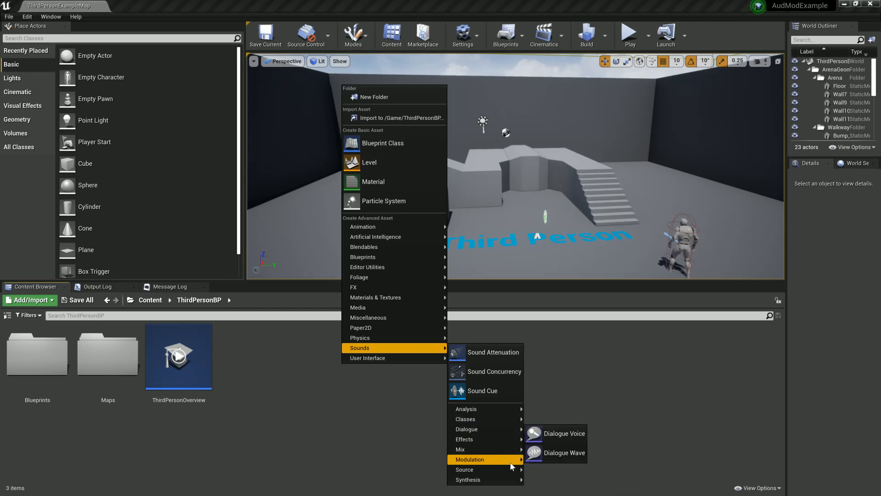
{"action": "mouse_move", "coordinate": [502, 463]}
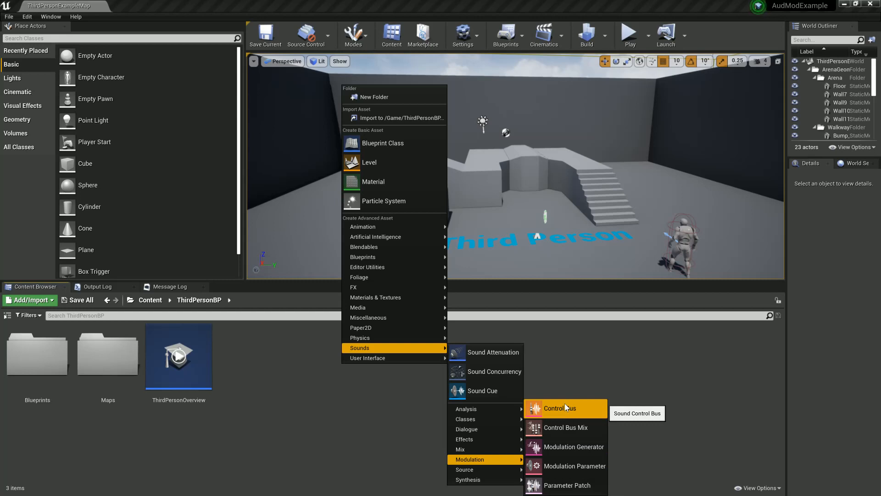
{"action": "left_click", "coordinate": [573, 368]}
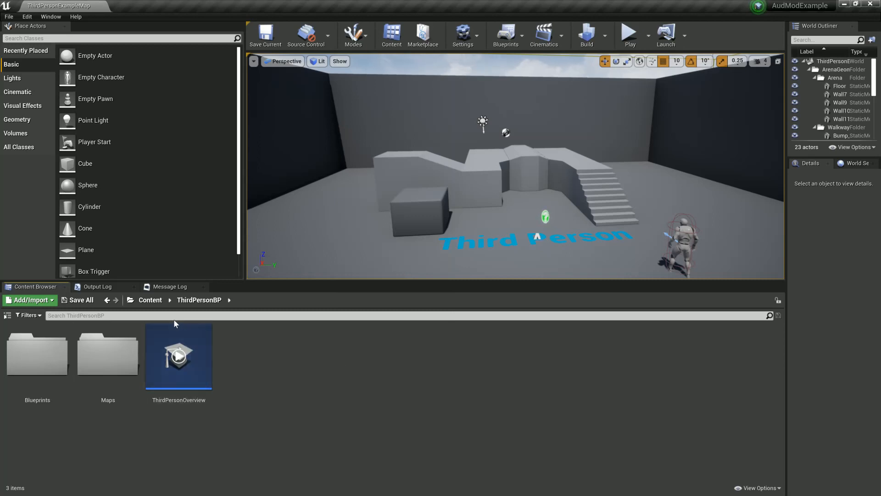
- Open the Audio folder inside StarterContent in the project content
{"action": "left_click", "coordinate": [151, 300]}
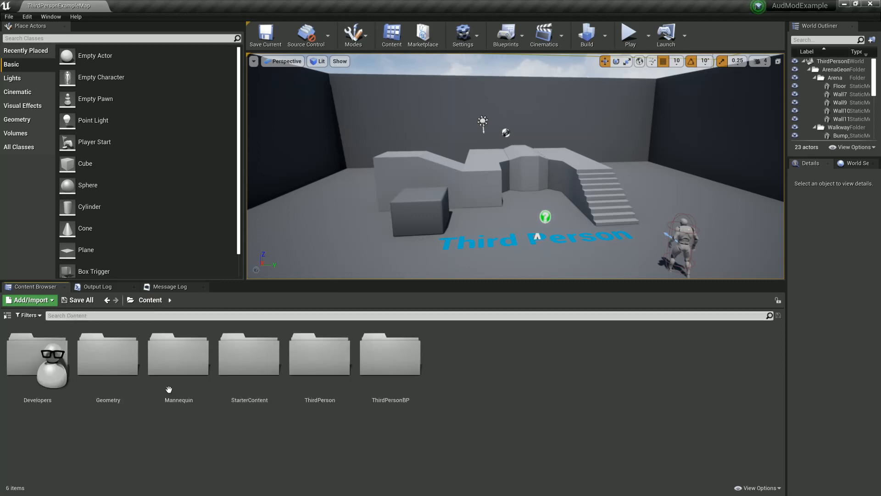
{"action": "double_click", "coordinate": [248, 360]}
{"action": "double_click", "coordinate": [91, 363]}
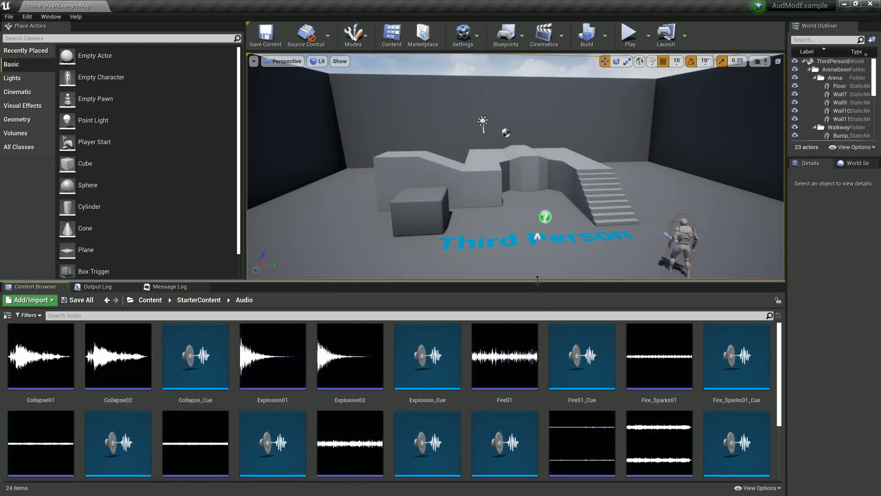
- Shrink the asset thumbnails and resize the content area so all audio assets fit below an enlarged viewport
{"action": "left_click_drag", "start_coordinate": [535, 283], "coordinate": [535, 213]}
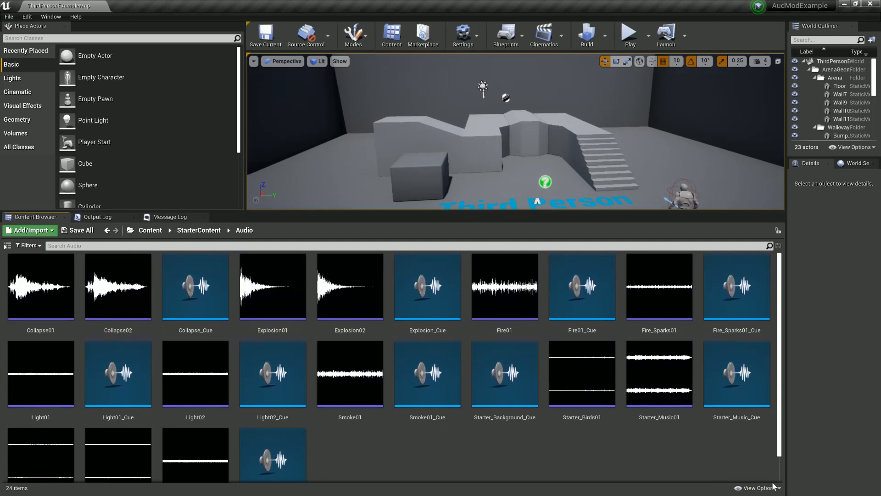
{"action": "left_click", "coordinate": [758, 488]}
{"action": "left_click_drag", "start_coordinate": [763, 457], "coordinate": [757, 456]}
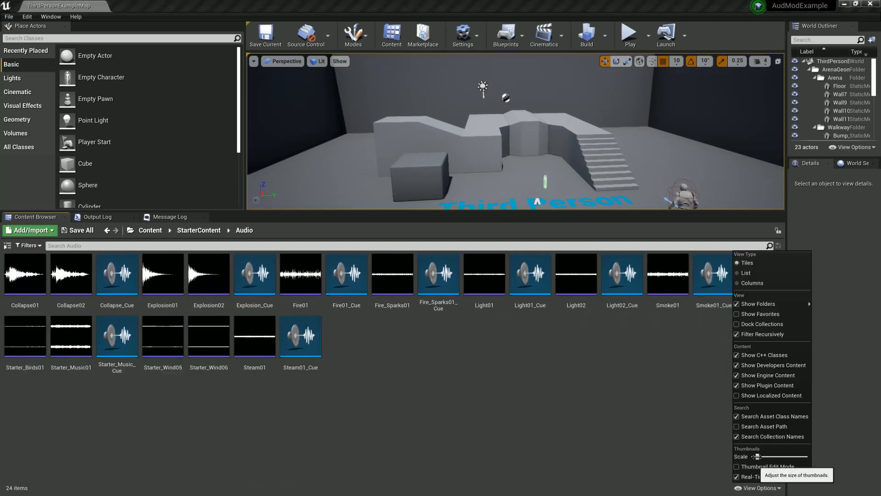
{"action": "left_click", "coordinate": [697, 415]}
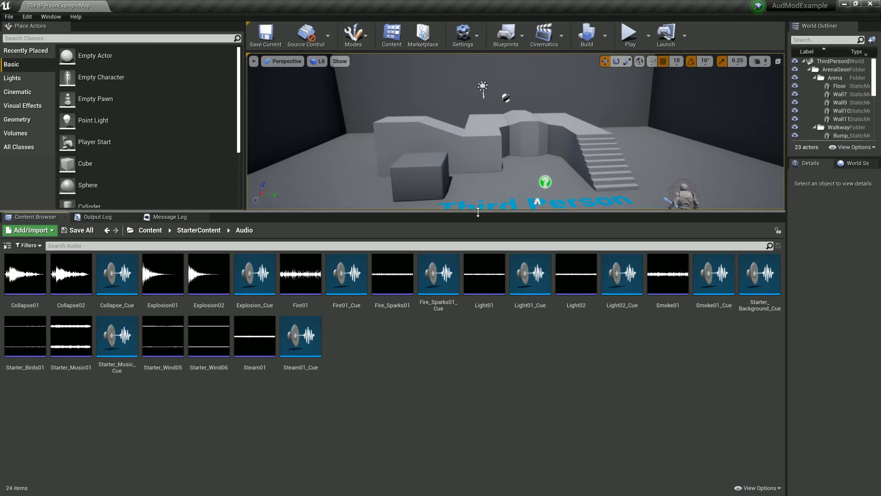
{"action": "left_click_drag", "start_coordinate": [478, 211], "coordinate": [481, 304]}
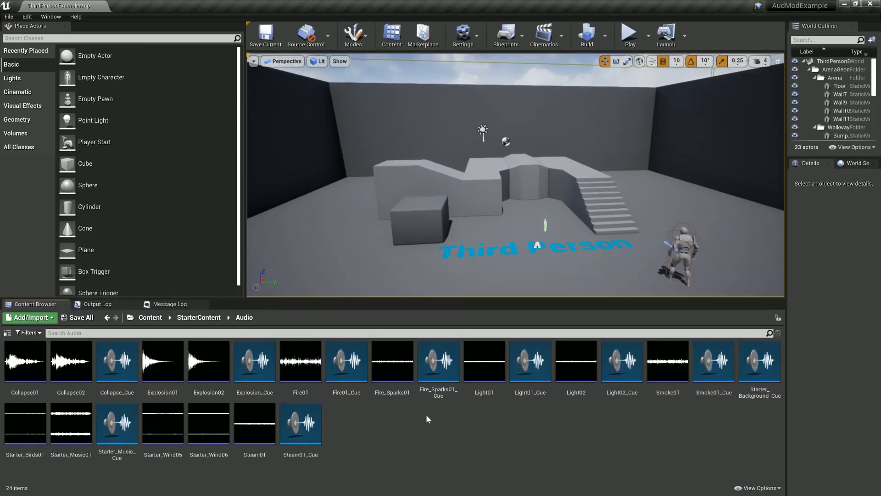
- Preview Starter_Music_Cue and place it and Starter_Background_Cue in the level on top of the cube
{"action": "left_click", "coordinate": [116, 425]}
{"action": "left_click", "coordinate": [118, 426]}
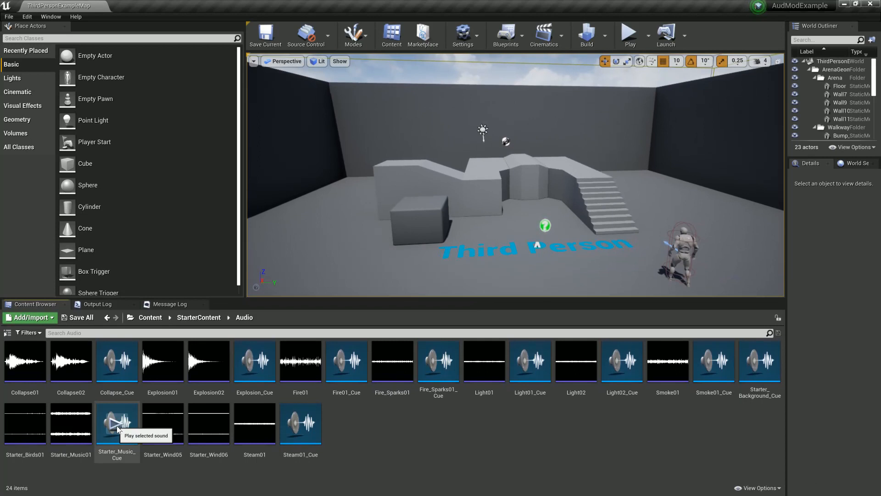
{"action": "mouse_move", "coordinate": [762, 361]}
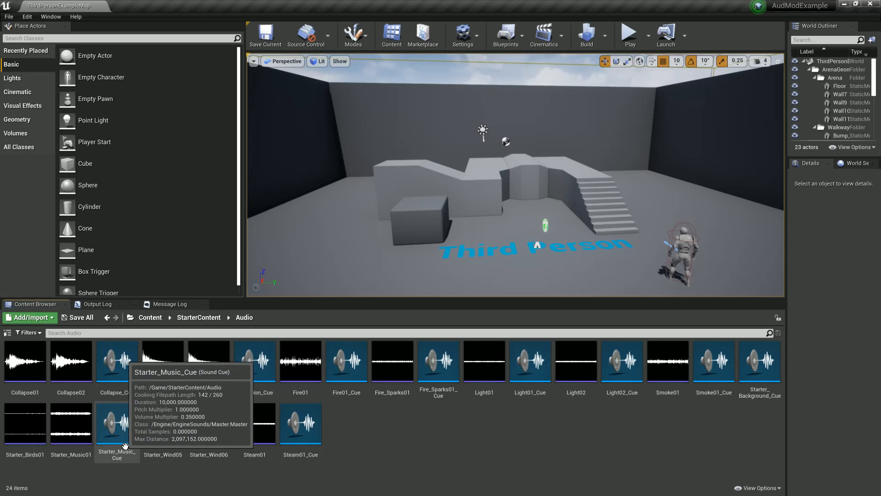
{"action": "left_click_drag", "start_coordinate": [125, 445], "coordinate": [418, 203]}
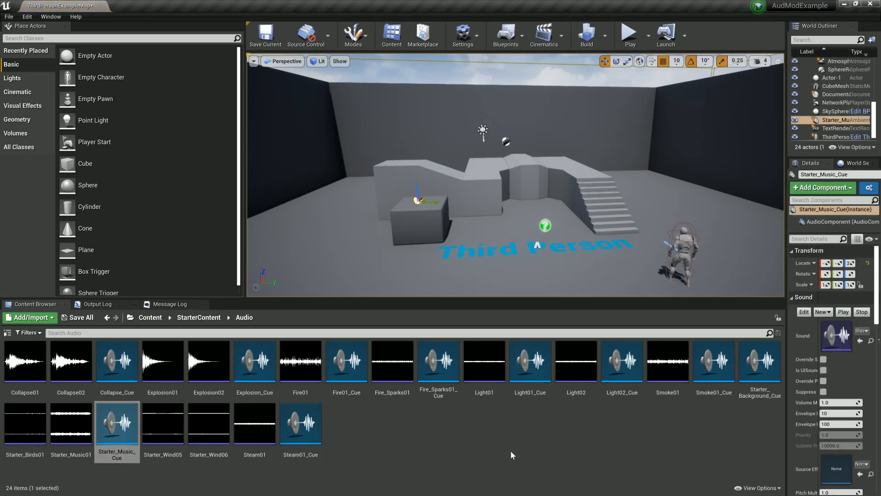
{"action": "left_click_drag", "start_coordinate": [763, 406], "coordinate": [406, 202]}
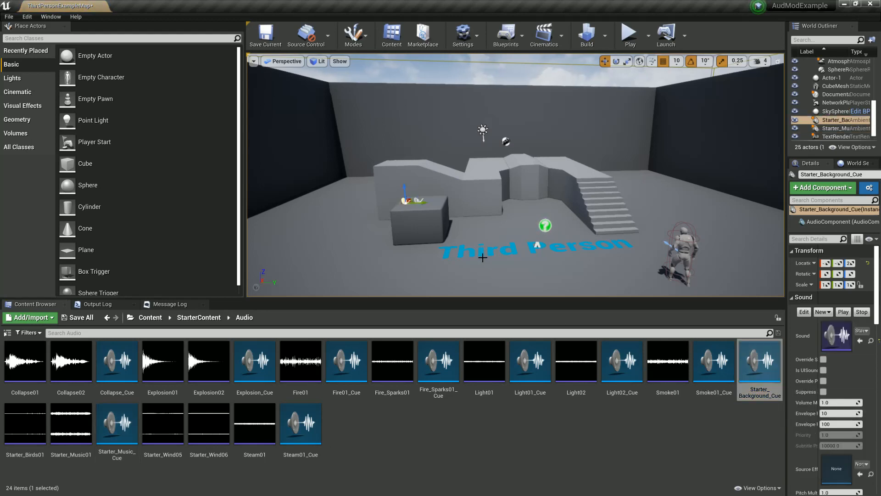
{"action": "left_click", "coordinate": [395, 433]}
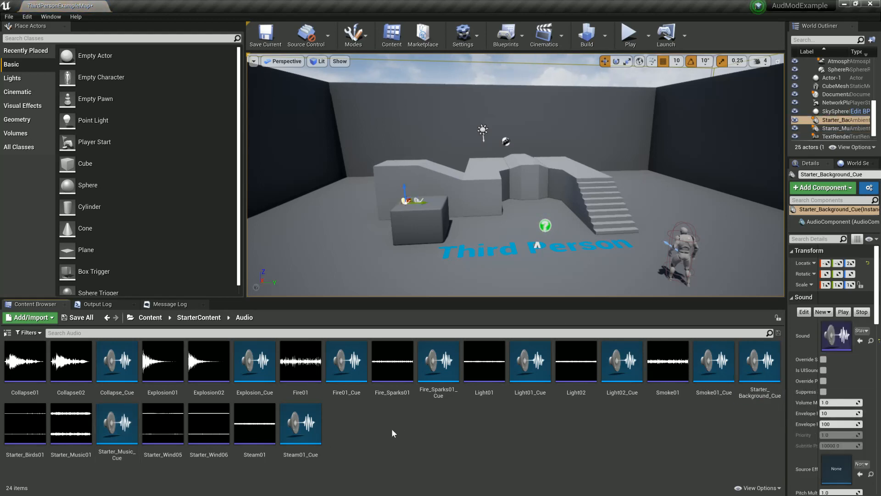
- Select the documentation actor in the level and enlarge its details and component list areas
{"action": "left_click", "coordinate": [545, 224]}
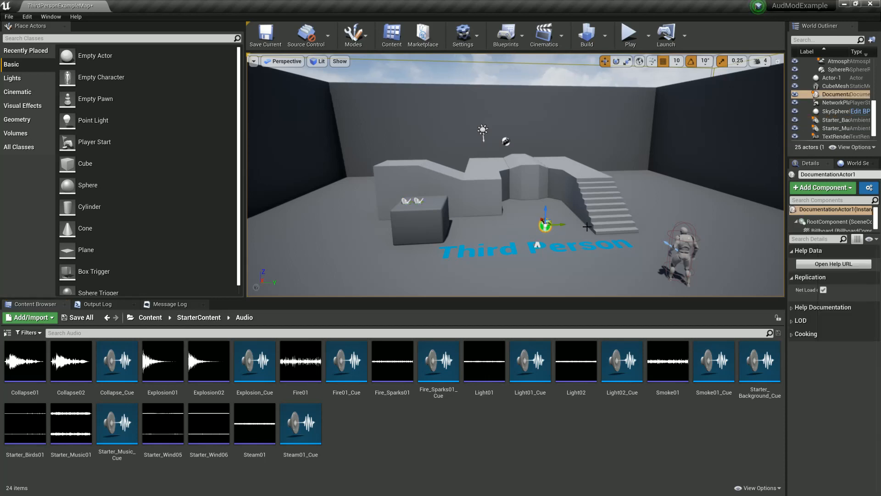
{"action": "mouse_move", "coordinate": [587, 223]}
{"action": "right_mouse_down"}
{"action": "mouse_move", "coordinate": [533, 230]}
{"action": "mouse_move", "coordinate": [586, 221]}
{"action": "right_mouse_up"}
{"action": "key", "text": "d"}
{"action": "key", "text": "s"}
{"action": "key", "text": "w"}
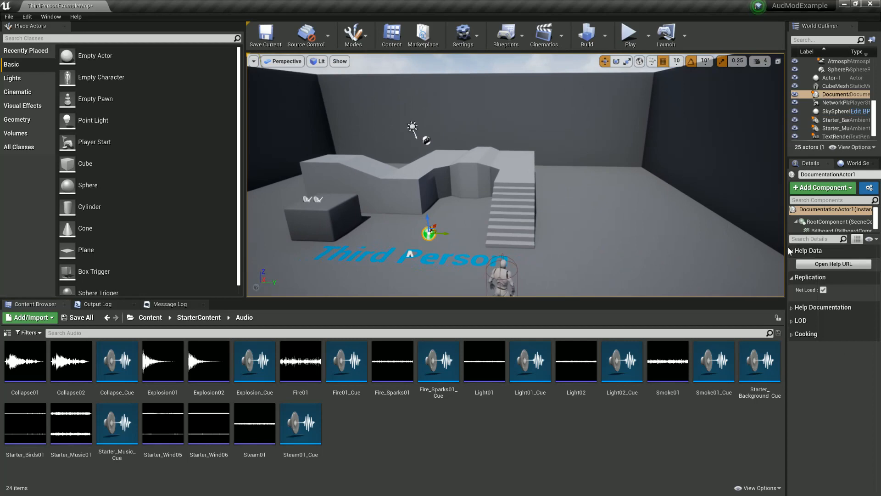
{"action": "left_click_drag", "start_coordinate": [787, 259], "coordinate": [704, 259]}
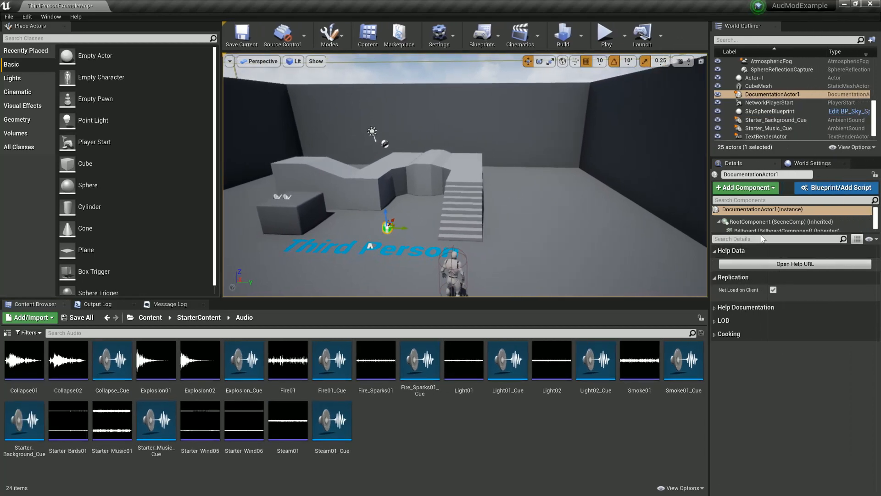
{"action": "left_click_drag", "start_coordinate": [760, 235], "coordinate": [761, 317]}
- Add an Audio component using Fire01_Cue to the documentation actor
{"action": "left_click", "coordinate": [764, 188]}
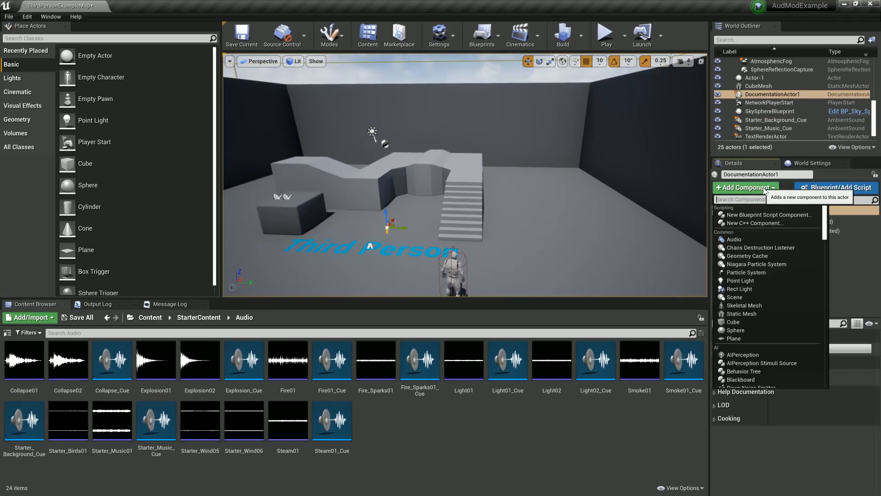
{"action": "left_click", "coordinate": [765, 189]}
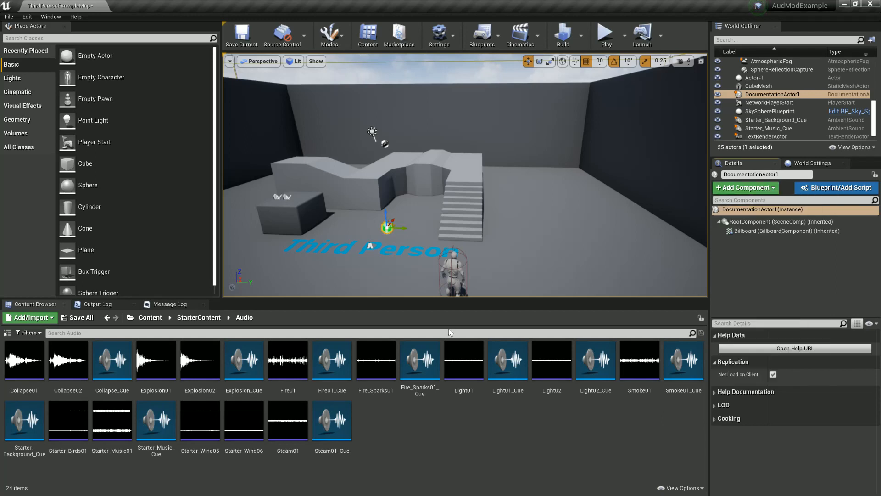
{"action": "left_click", "coordinate": [341, 378]}
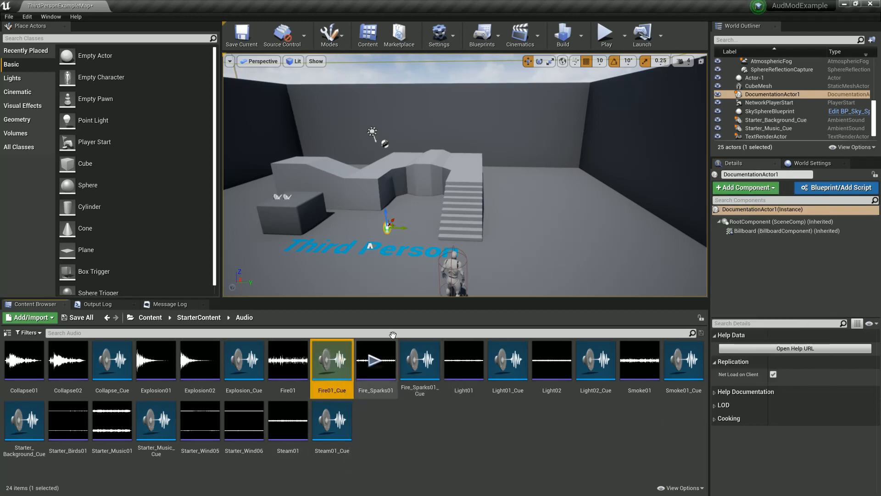
{"action": "left_click", "coordinate": [774, 189]}
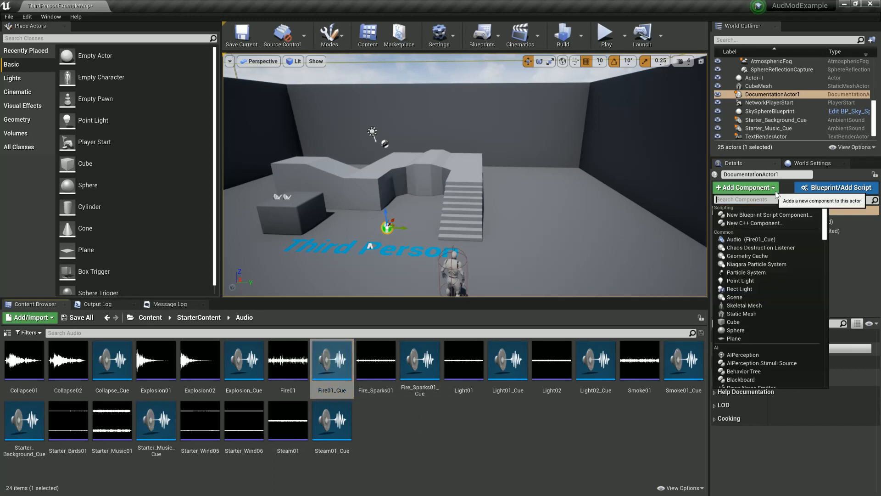
{"action": "left_click", "coordinate": [736, 239]}
{"action": "key", "text": "Return"}
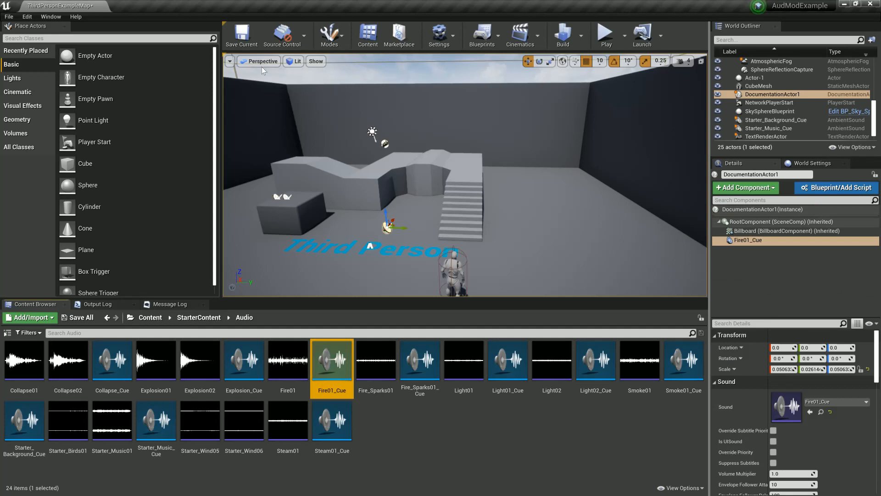
- Save the level and play-test it by running the character around the placed sounds, ending the play session after listening
{"action": "left_click", "coordinate": [248, 37]}
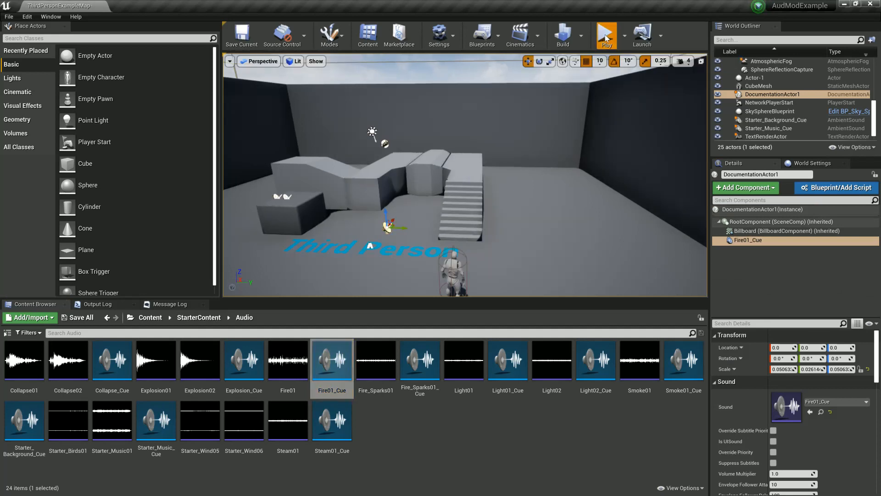
{"action": "left_click", "coordinate": [607, 36]}
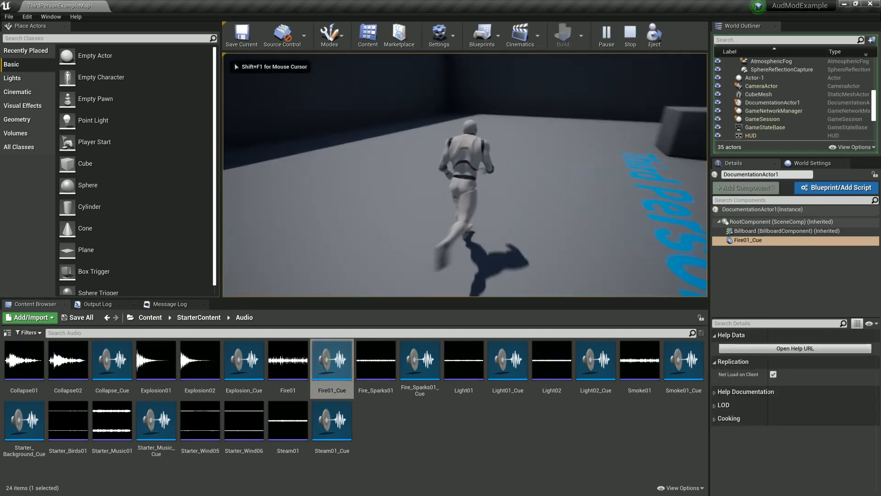
{"action": "key", "text": "w"}
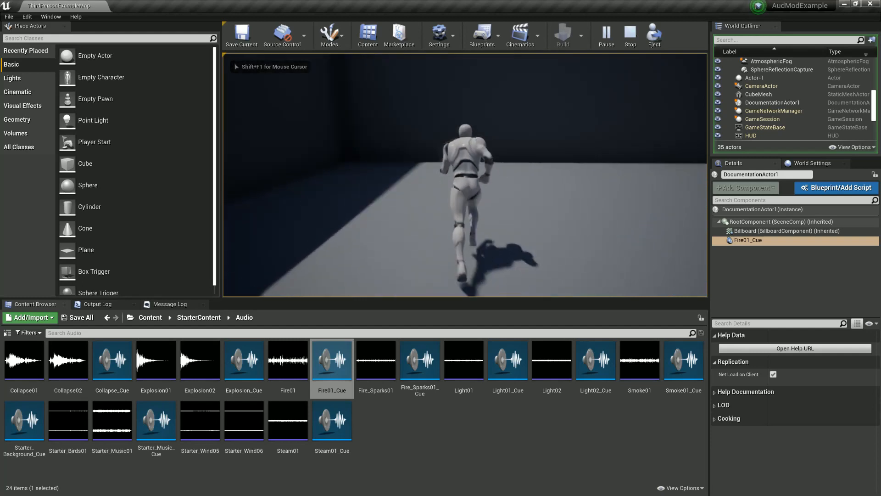
{"action": "key", "text": "w"}
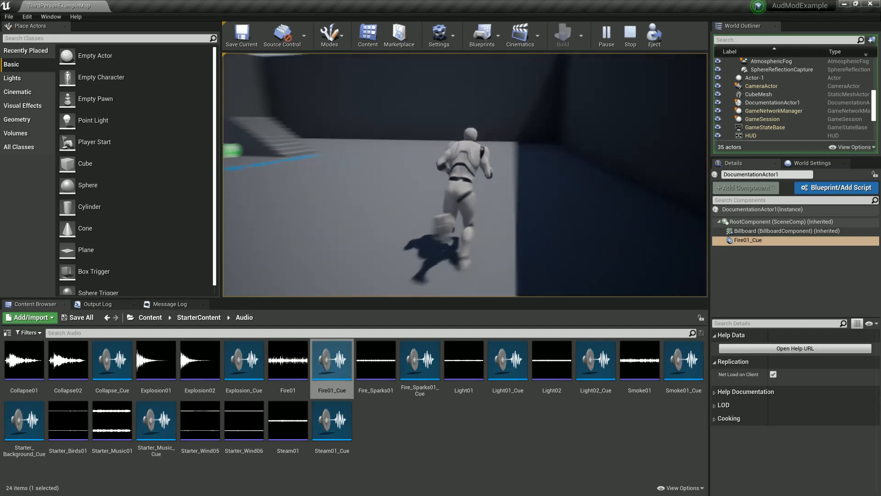
{"action": "key", "text": "w"}
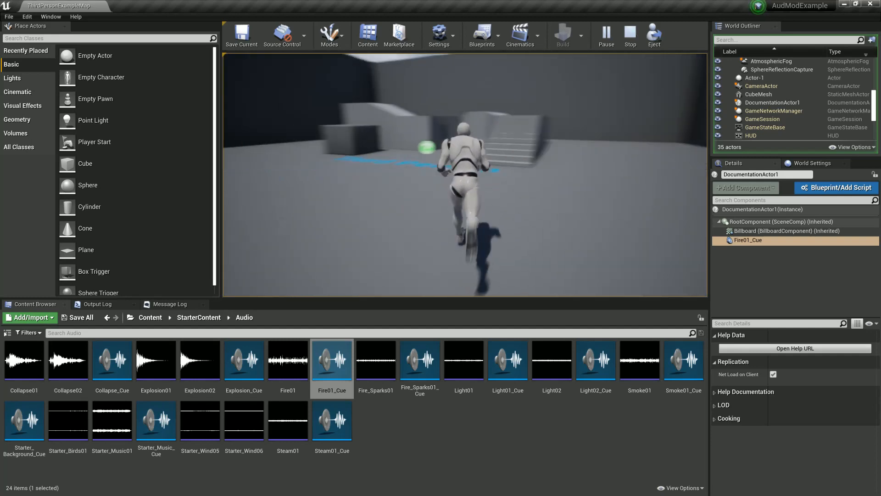
{"action": "key", "text": "w"}
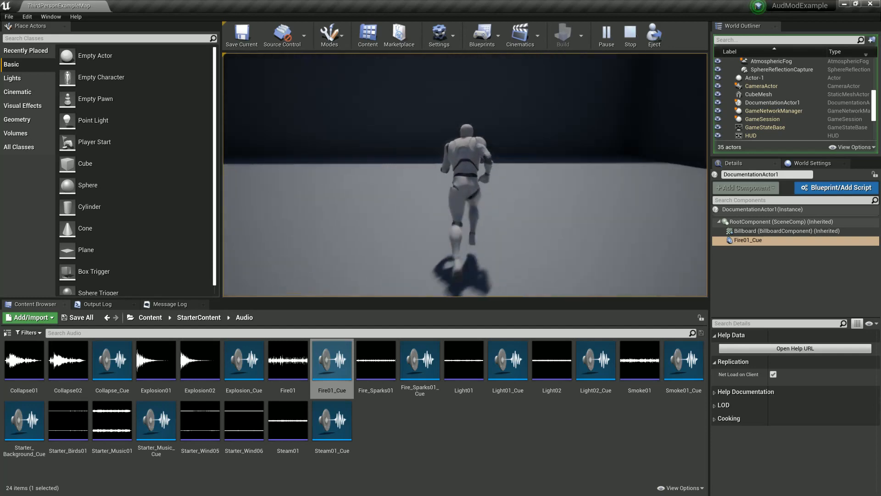
{"action": "key", "text": "w"}
{"action": "key", "text": "Escape"}
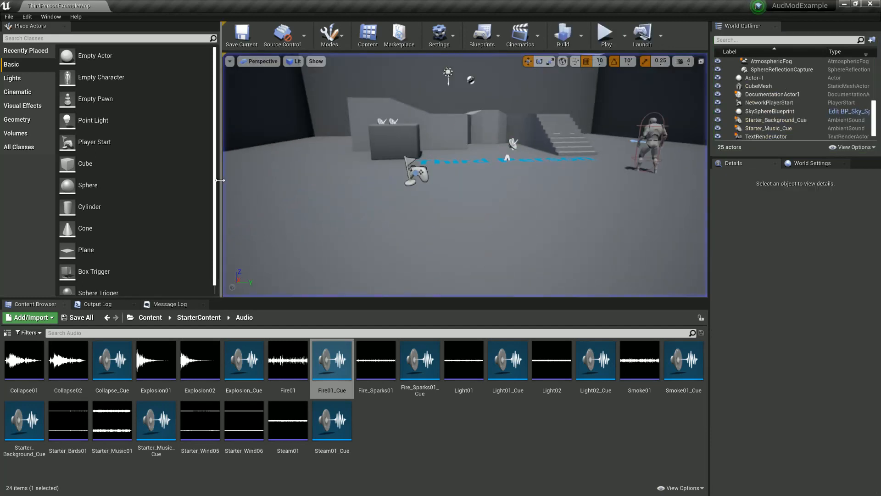
{"action": "mouse_move", "coordinate": [494, 154]}
{"action": "right_mouse_down"}
{"action": "mouse_move", "coordinate": [498, 110]}
{"action": "mouse_move", "coordinate": [493, 159]}
{"action": "right_mouse_up"}
{"action": "key", "text": "s"}
{"action": "key", "text": "w"}
{"action": "key", "text": "s"}
{"action": "key", "text": "w"}
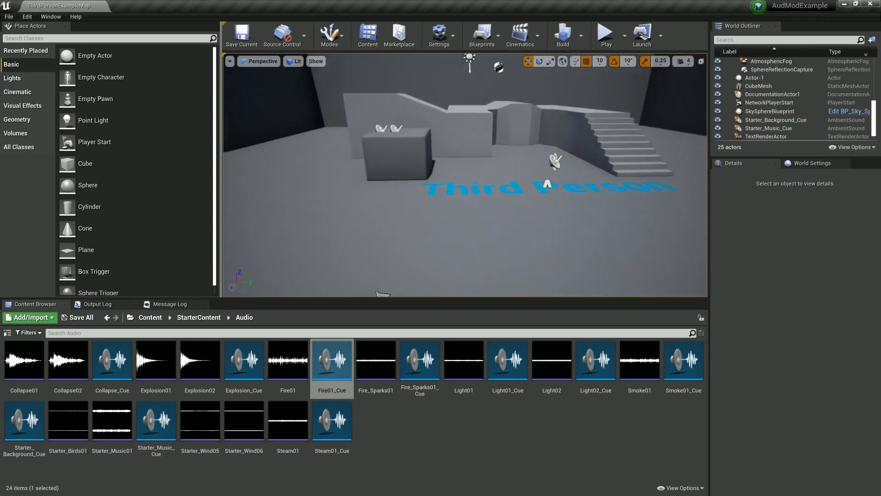
{"action": "key", "text": "s"}
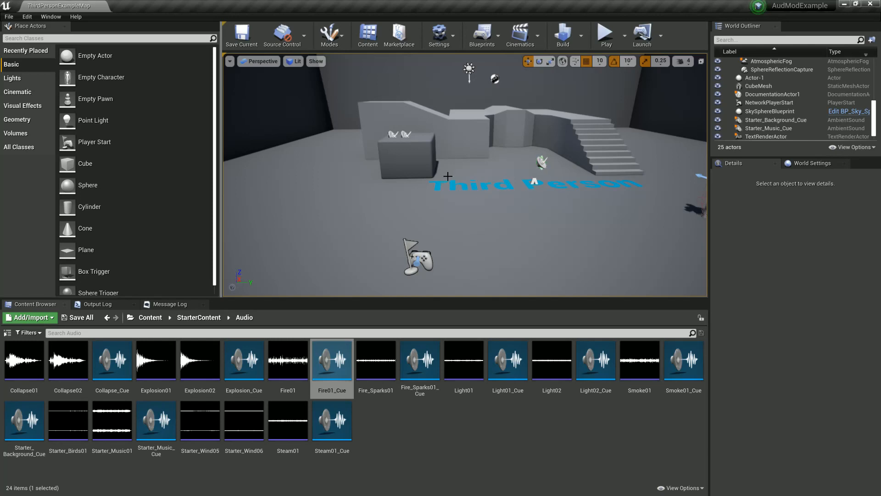
{"action": "left_click", "coordinate": [381, 457]}
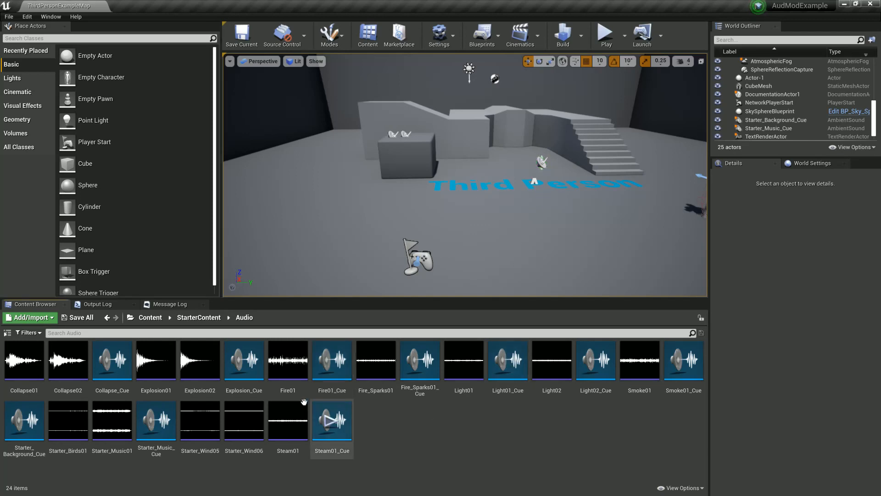
{"action": "left_click", "coordinate": [151, 318]}
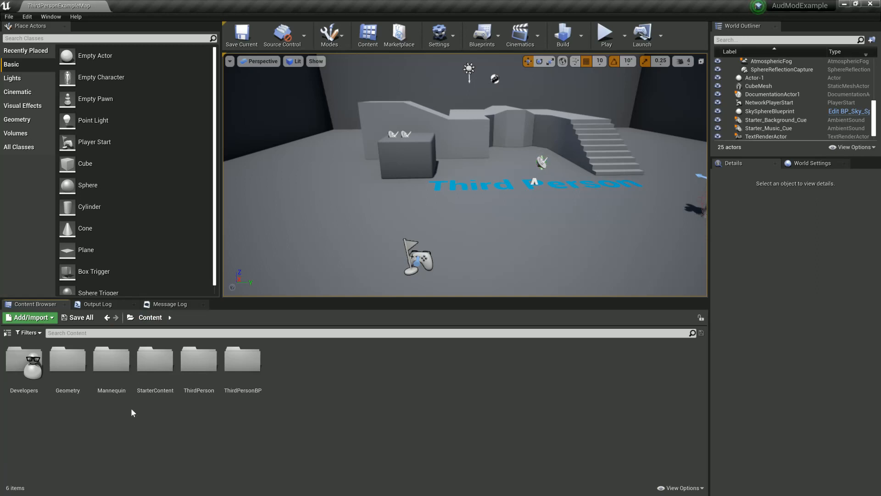
{"action": "double_click", "coordinate": [155, 363]}
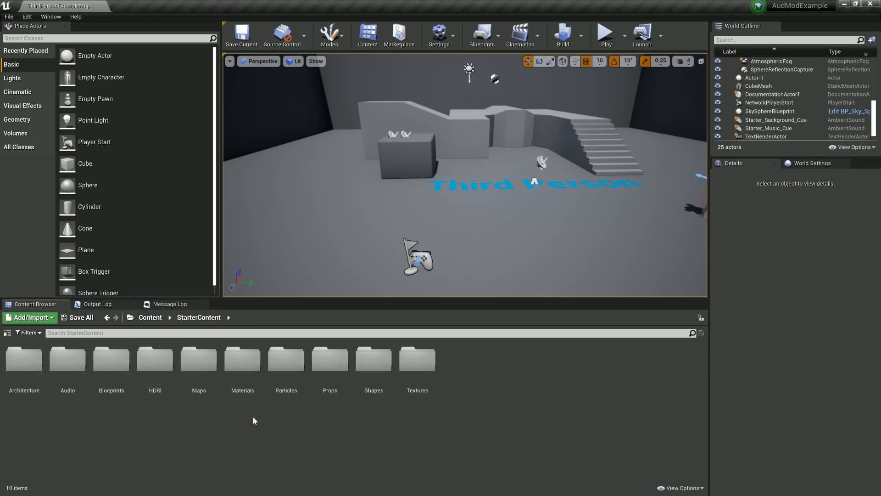
{"action": "double_click", "coordinate": [68, 361]}
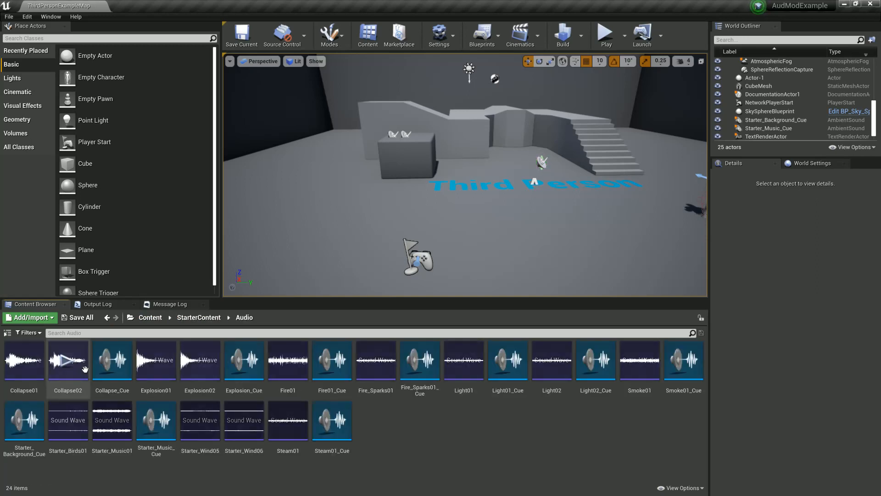
- Create a Control Bus modulation asset named SFXControlBus in the StarterContent Audio folder
{"action": "right_click", "coordinate": [388, 442]}
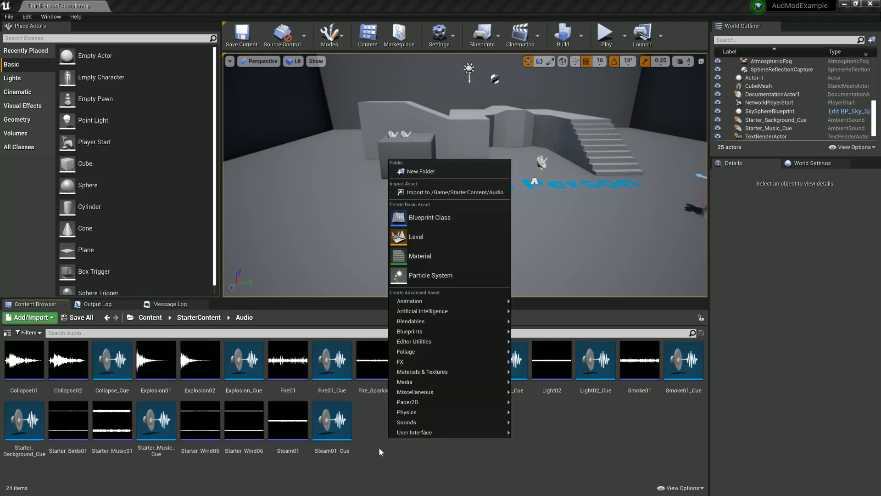
{"action": "left_click", "coordinate": [379, 447]}
{"action": "right_click", "coordinate": [389, 448]}
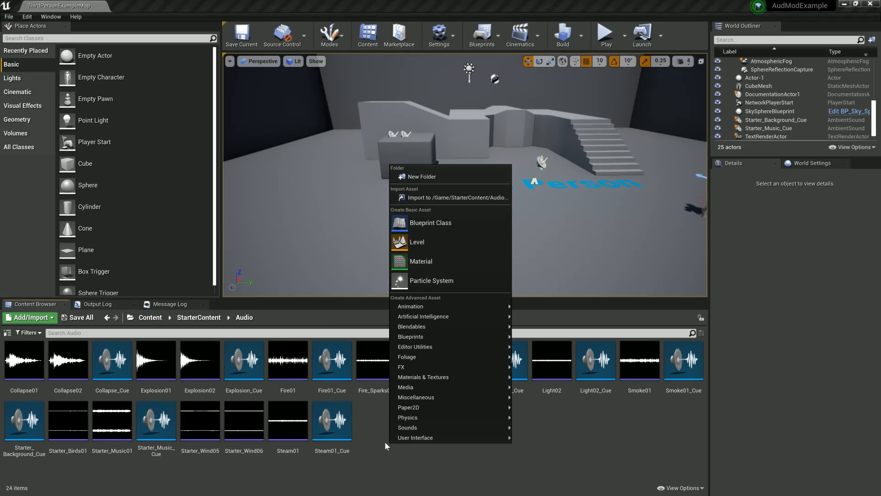
{"action": "mouse_move", "coordinate": [424, 429]}
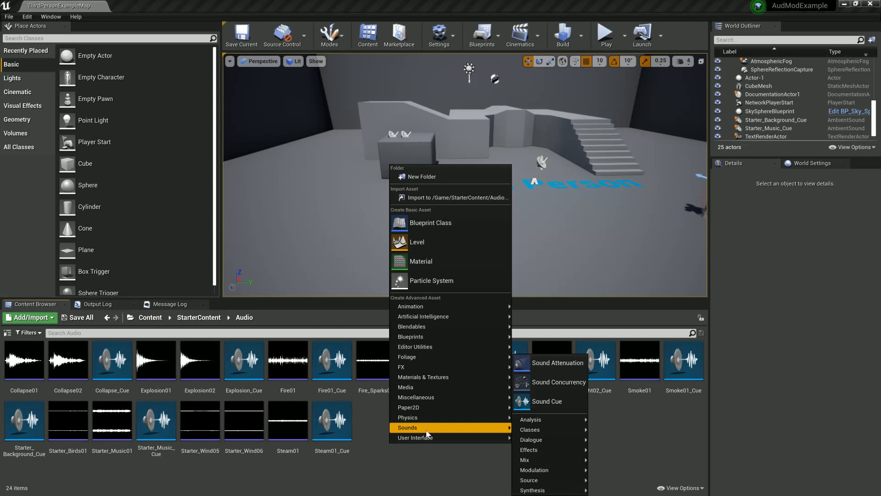
{"action": "mouse_move", "coordinate": [546, 461]}
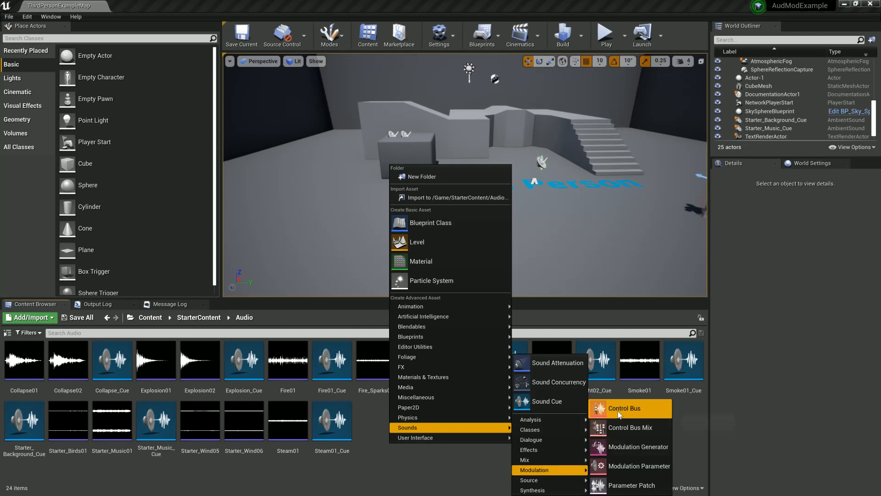
{"action": "left_click", "coordinate": [615, 408]}
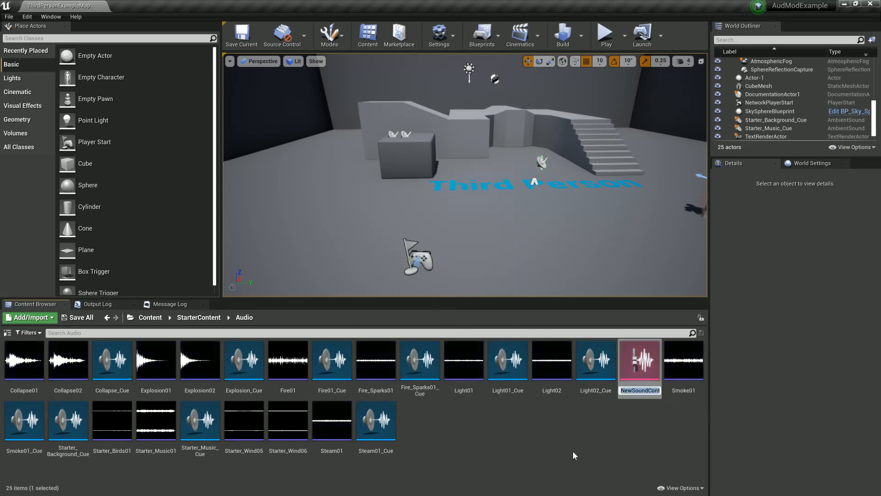
{"action": "type", "text": "SFXControlBus"}
{"action": "key", "text": "Return"}
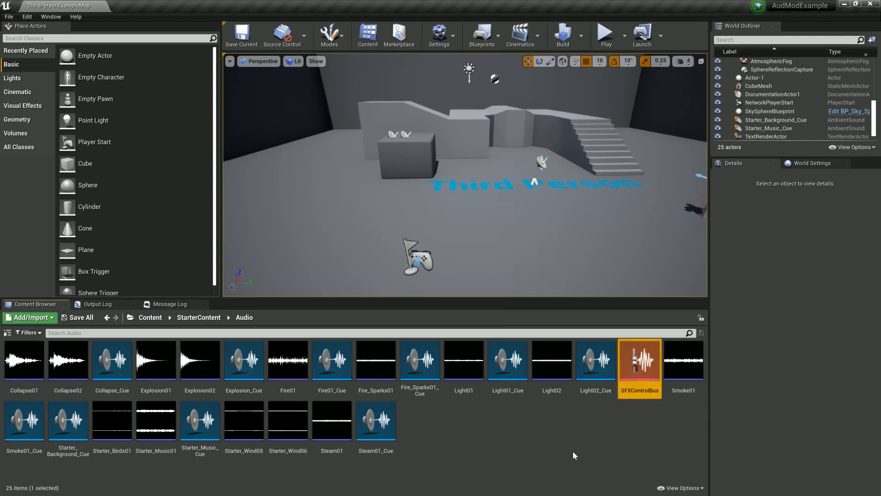
{"action": "left_click", "coordinate": [580, 447]}
{"action": "left_click", "coordinate": [572, 446]}
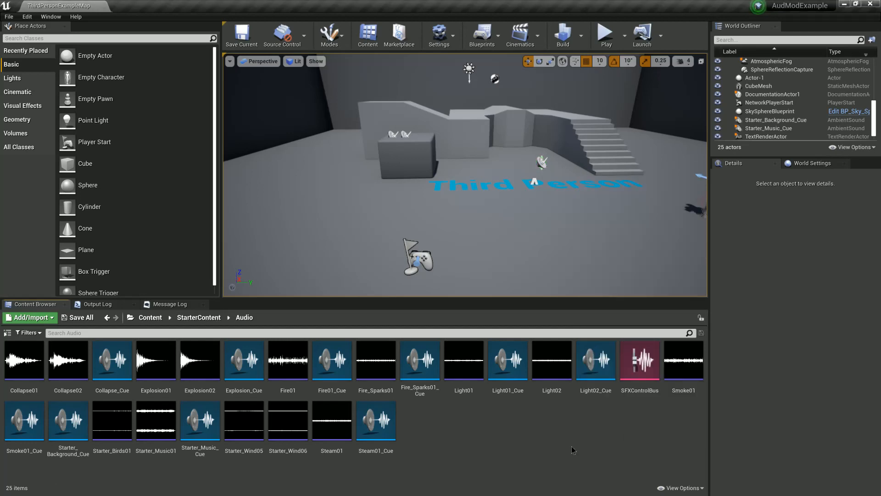
{"action": "right_click", "coordinate": [614, 436]}
{"action": "mouse_move", "coordinate": [642, 416]}
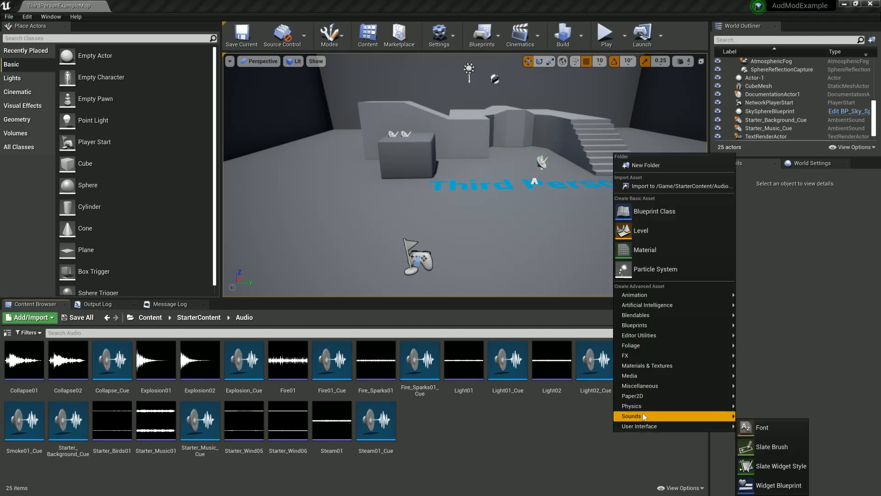
{"action": "left_click", "coordinate": [767, 466]}
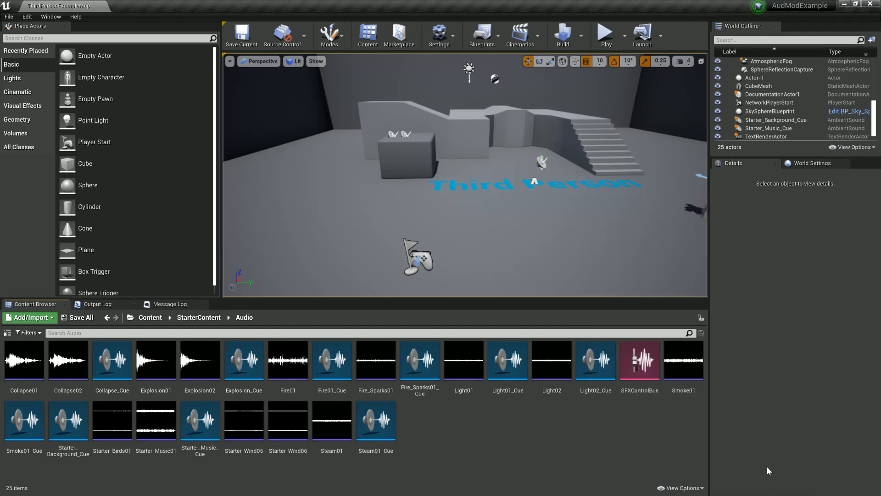
- Create a second Control Bus modulation asset named MusicControlBus in the Audio folder
{"action": "right_click", "coordinate": [478, 436]}
{"action": "mouse_move", "coordinate": [528, 421]}
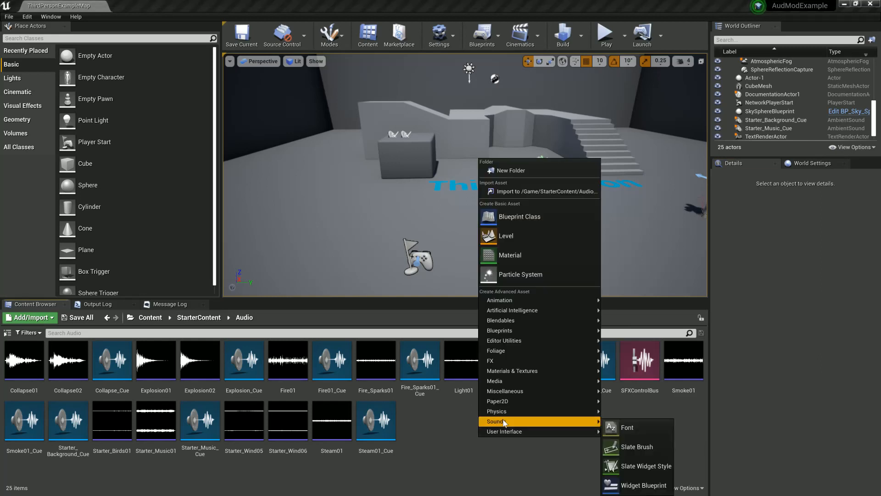
{"action": "mouse_move", "coordinate": [624, 471]}
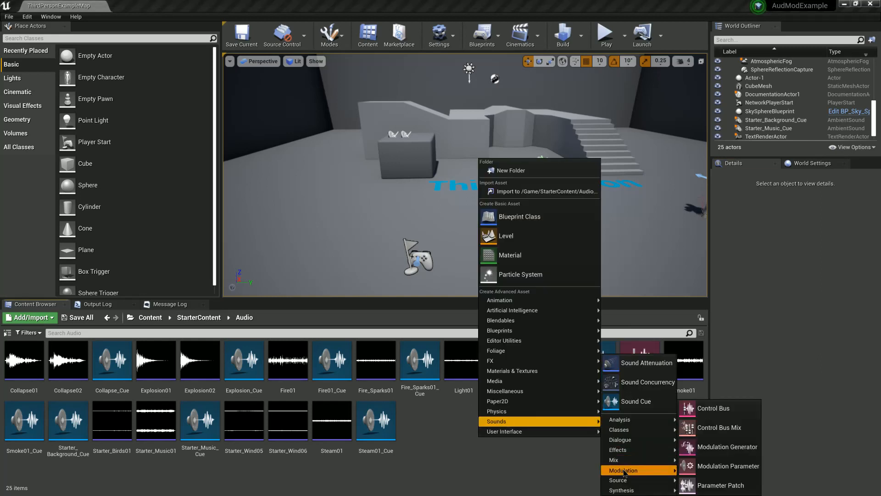
{"action": "left_click", "coordinate": [712, 408]}
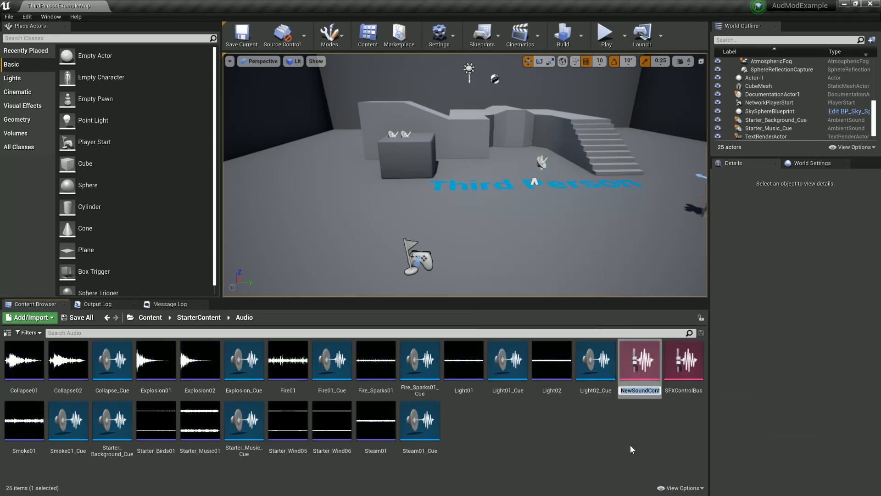
{"action": "type", "text": "MusicControlBus"}
{"action": "left_click", "coordinate": [630, 445]}
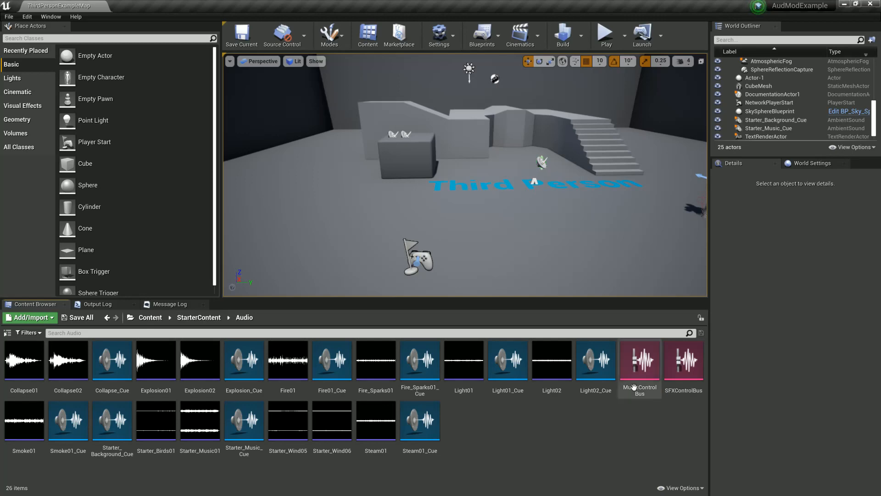
- Open MusicControlBus for editing and restore its editor to a smaller floating window over the level editor
{"action": "double_click", "coordinate": [636, 385]}
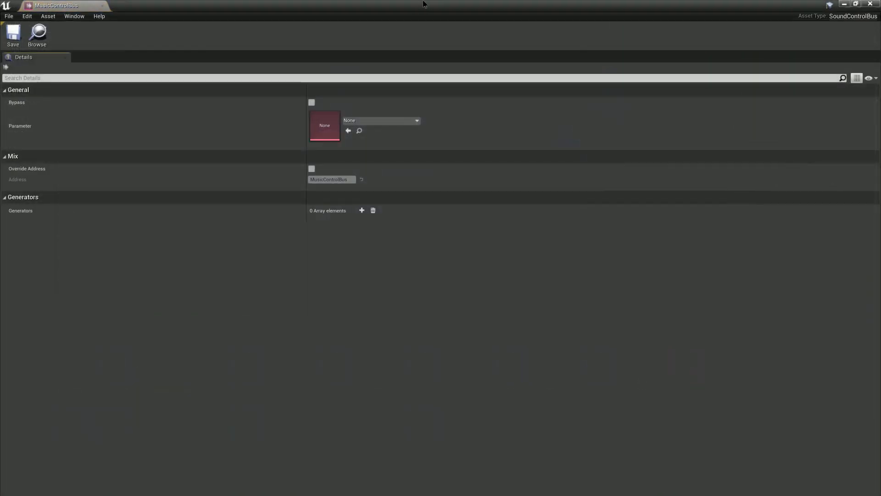
{"action": "left_click_drag", "start_coordinate": [423, 4], "coordinate": [502, 84]}
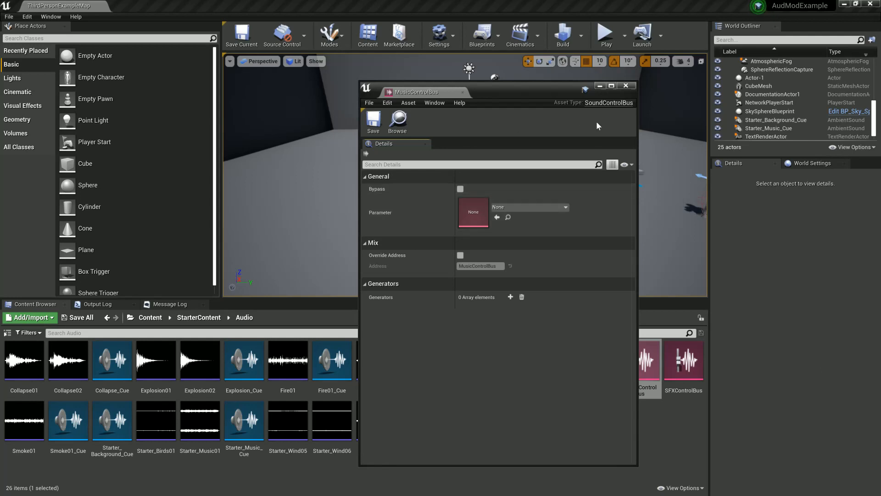
- Examine the modulation parameters offered for MusicControlBus and the content view options for engine and plugin content
{"action": "left_click", "coordinate": [565, 207]}
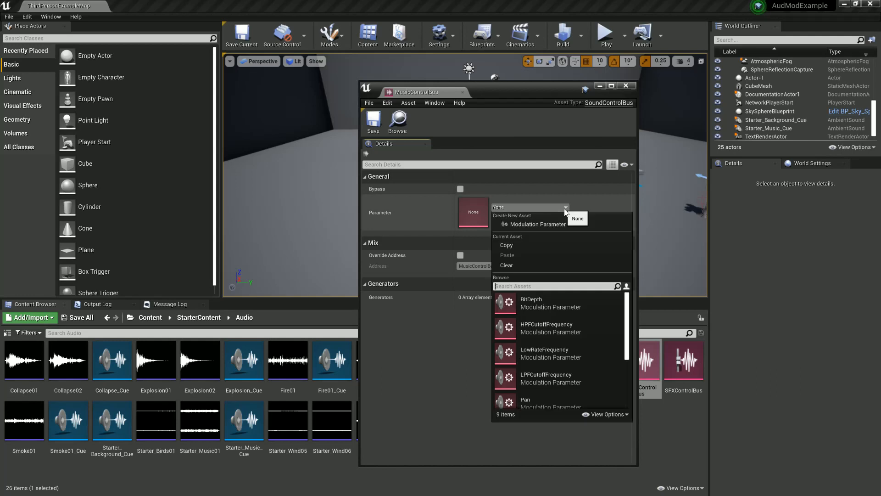
{"action": "left_click", "coordinate": [568, 207]}
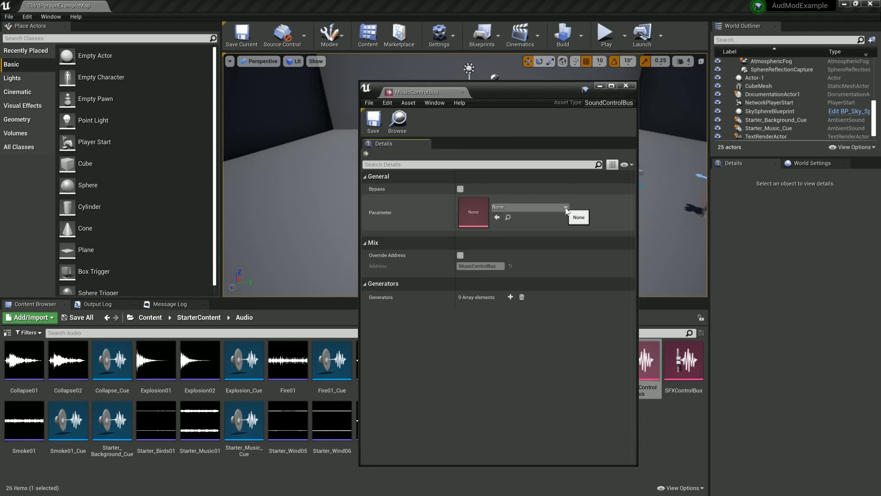
{"action": "left_click", "coordinate": [566, 208]}
{"action": "left_click", "coordinate": [568, 207]}
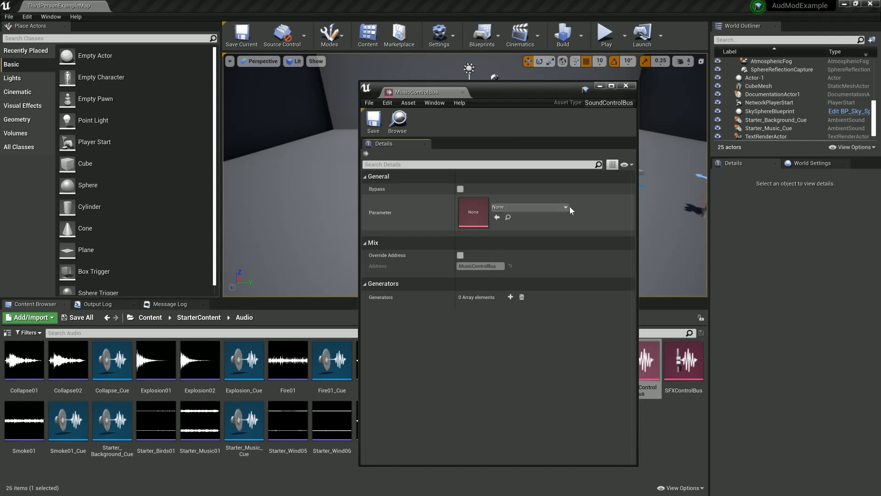
{"action": "left_click", "coordinate": [696, 489]}
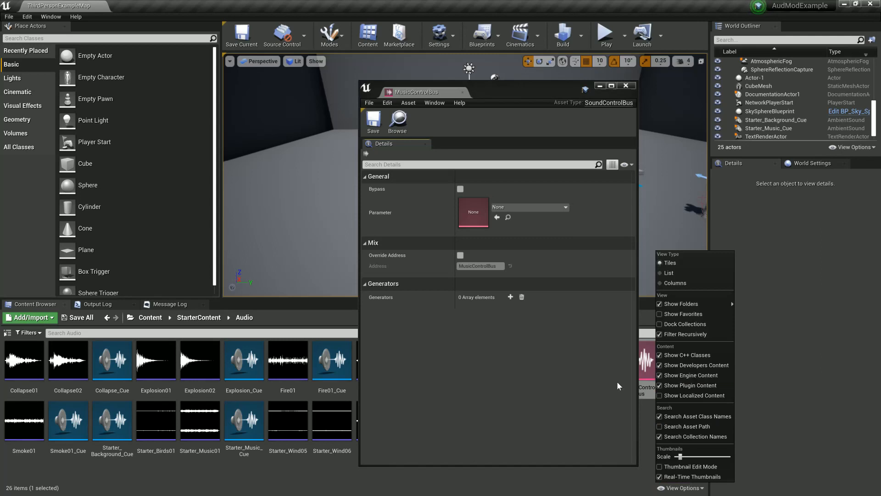
{"action": "left_click", "coordinate": [605, 381]}
- Assign the Volume modulation parameter to MusicControlBus
{"action": "left_click", "coordinate": [534, 206]}
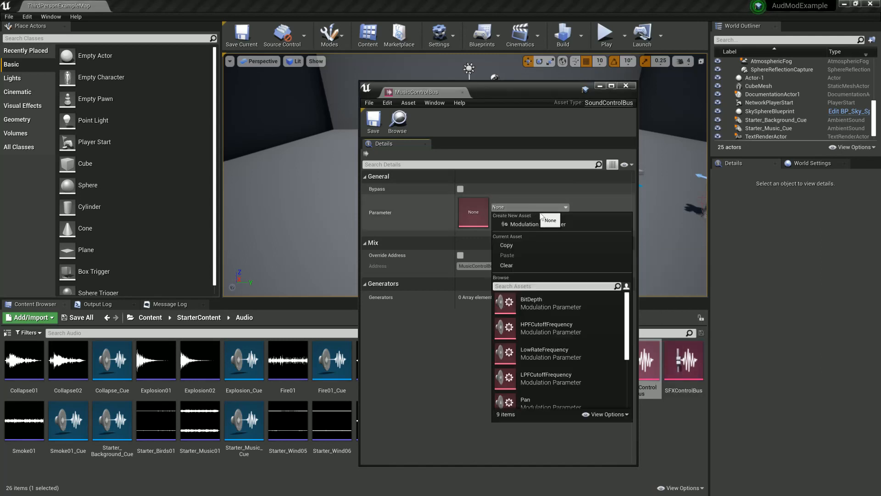
{"action": "scroll", "coordinate": [593, 342], "scroll_direction": "down", "scroll_amount": 1}
{"action": "scroll", "coordinate": [594, 341], "scroll_direction": "down", "scroll_amount": 5}
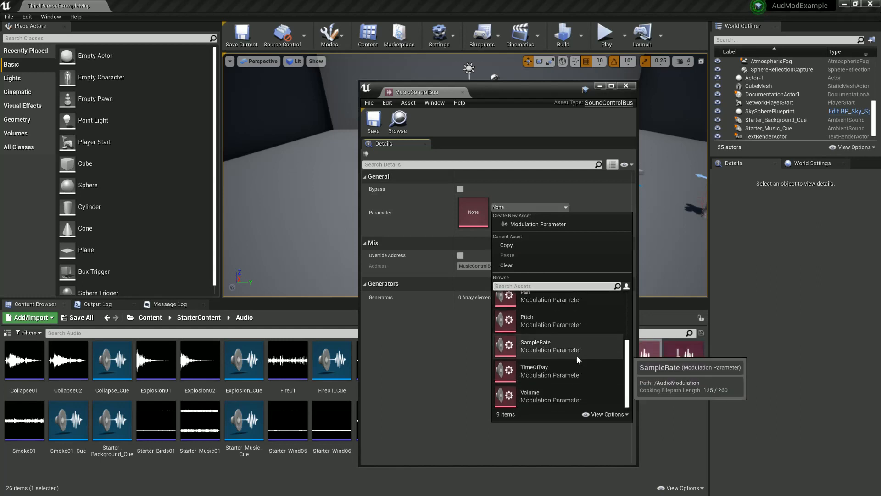
{"action": "left_click", "coordinate": [562, 396]}
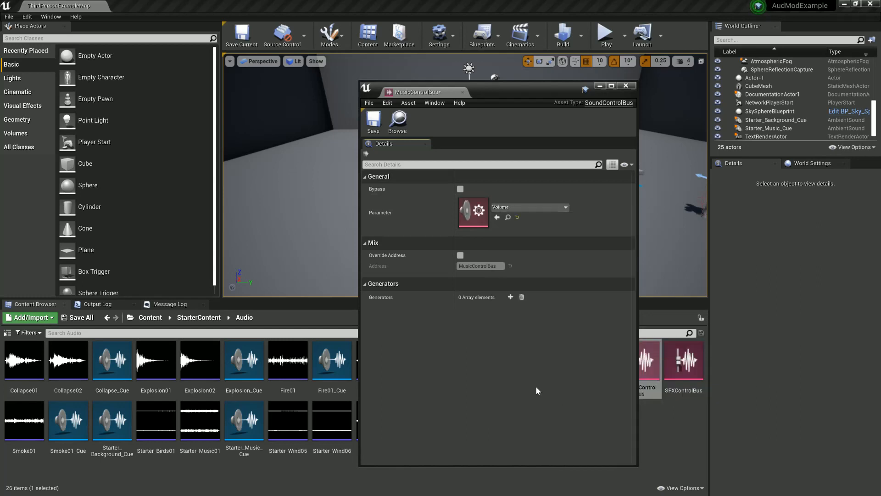
- Save MusicControlBus, then assign the Volume modulation parameter to SFXControlBus and save it
{"action": "left_click", "coordinate": [365, 118]}
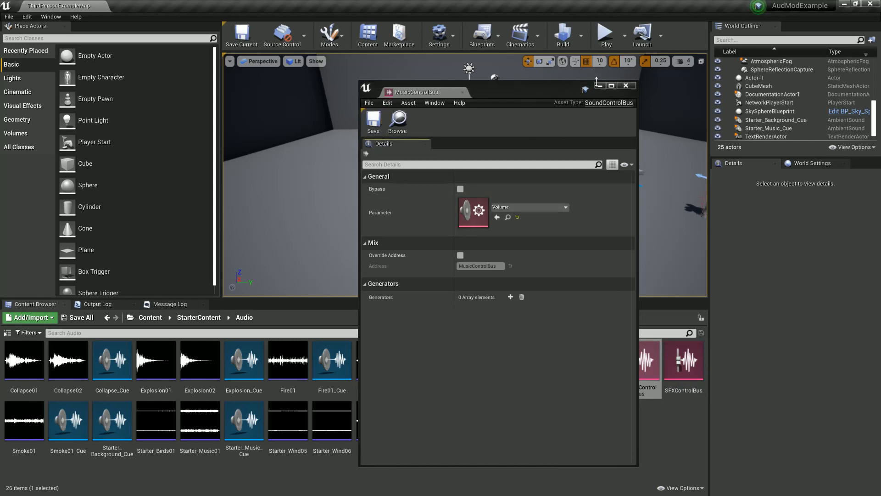
{"action": "double_click", "coordinate": [687, 368]}
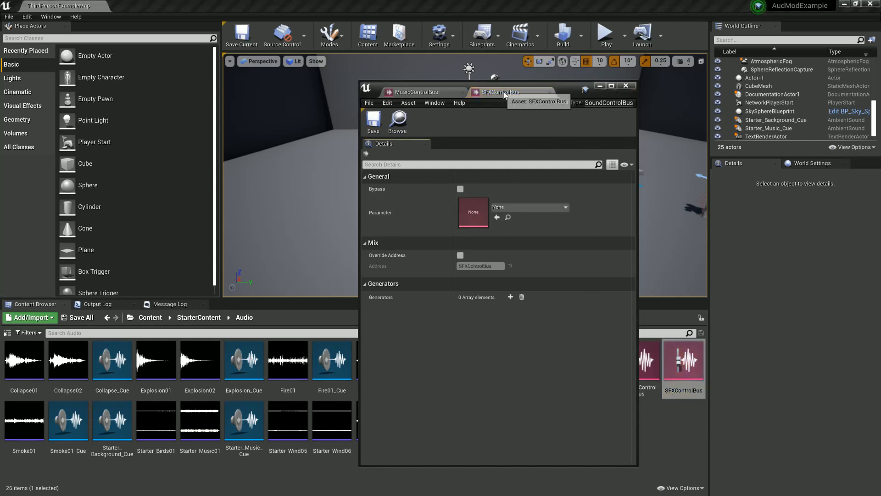
{"action": "left_click", "coordinate": [539, 207]}
{"action": "scroll", "coordinate": [547, 376], "scroll_direction": "down", "scroll_amount": 3}
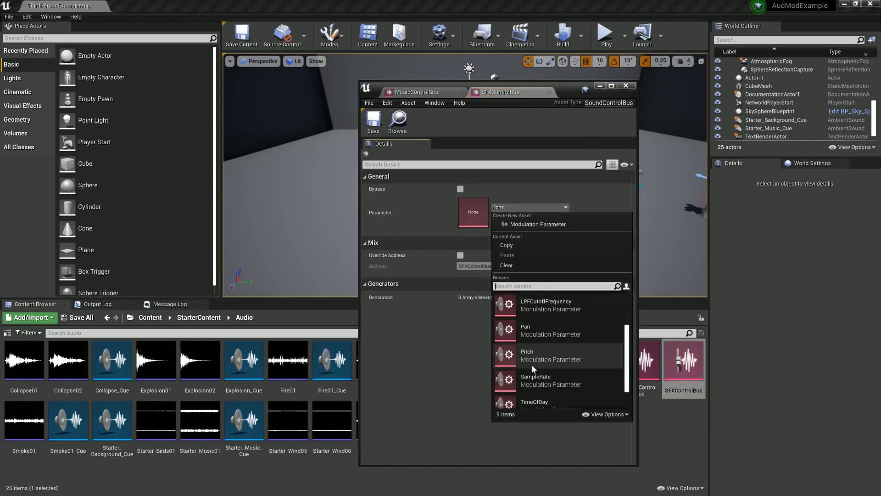
{"action": "left_click", "coordinate": [539, 395]}
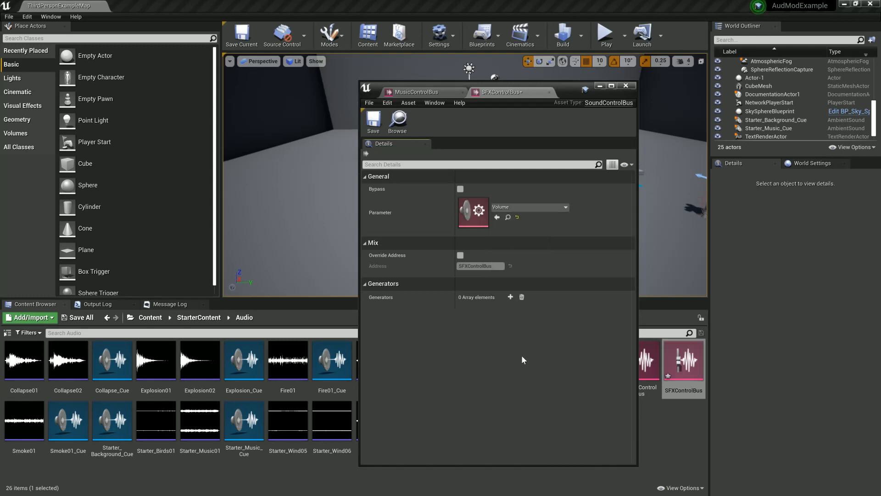
{"action": "left_click", "coordinate": [374, 132]}
- Review the settings of MusicControlBus and SFXControlBus, then close their editor window
{"action": "left_click", "coordinate": [432, 93]}
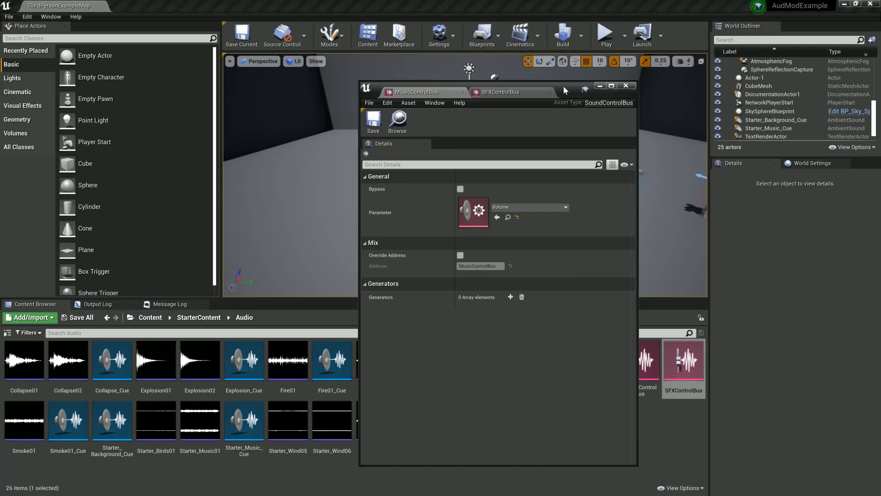
{"action": "left_click_drag", "start_coordinate": [564, 85], "coordinate": [531, 72]}
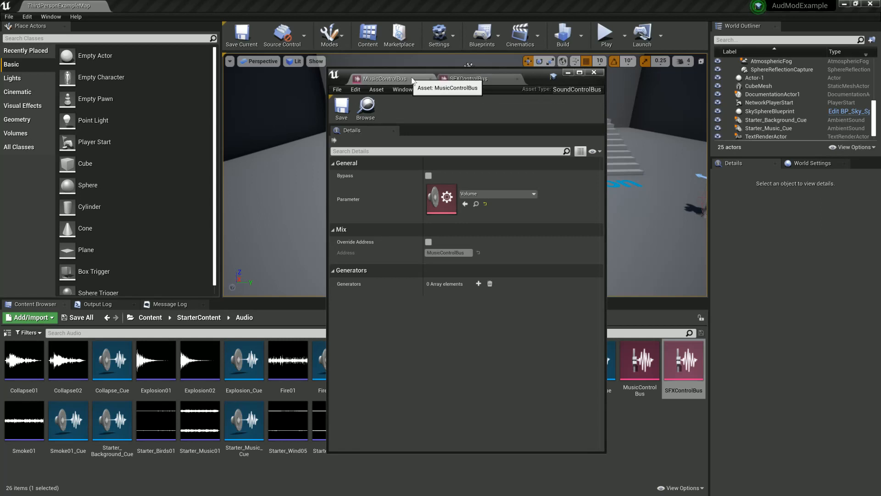
{"action": "left_click", "coordinate": [473, 79]}
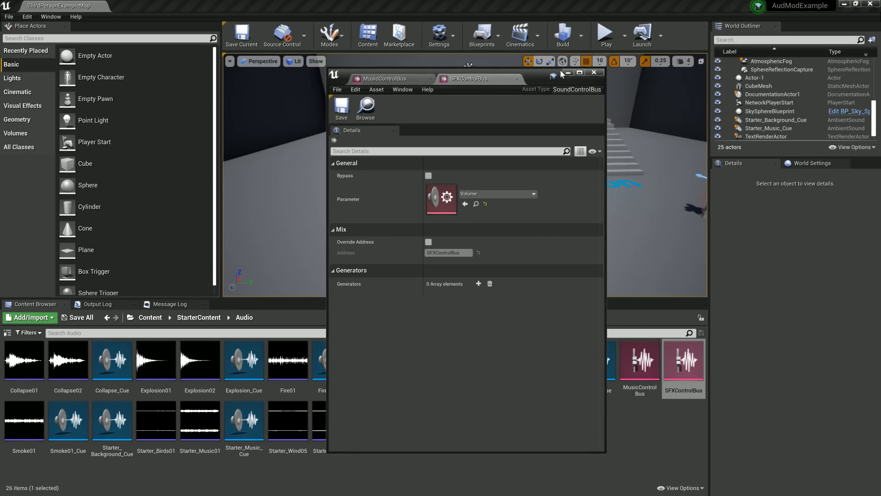
{"action": "left_click", "coordinate": [598, 73]}
- Create a Control Bus Mix modulation asset named DefaultBusMix in the Audio folder
{"action": "left_click", "coordinate": [617, 440]}
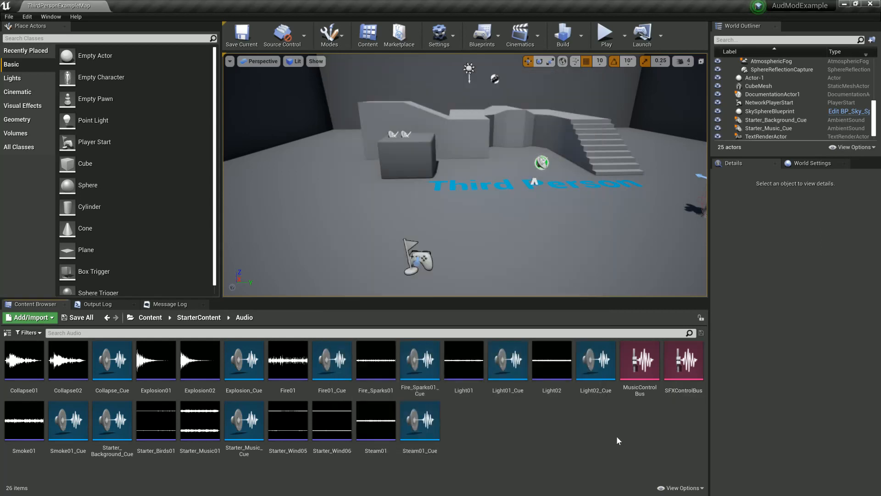
{"action": "right_click", "coordinate": [618, 440]}
{"action": "mouse_move", "coordinate": [640, 421]}
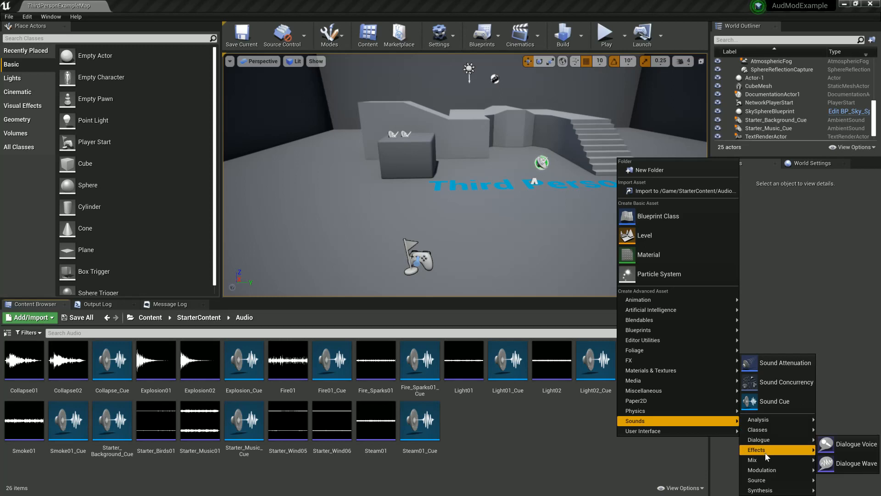
{"action": "mouse_move", "coordinate": [765, 474]}
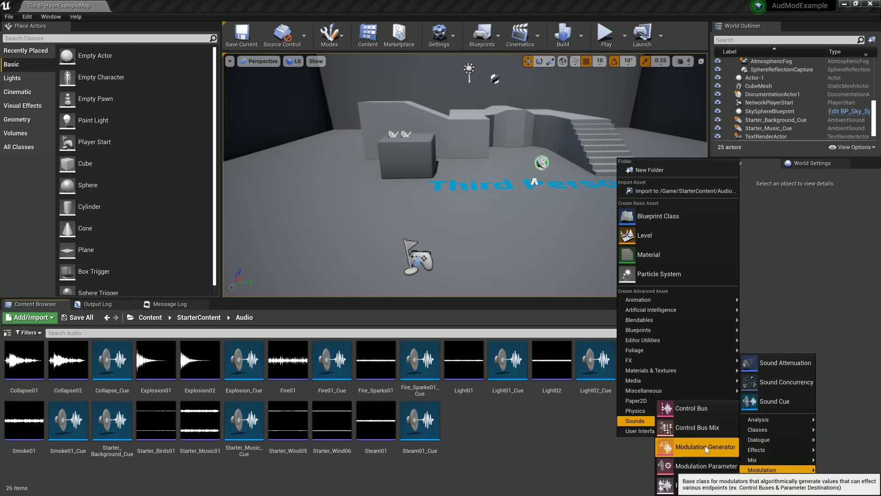
{"action": "left_click", "coordinate": [704, 432]}
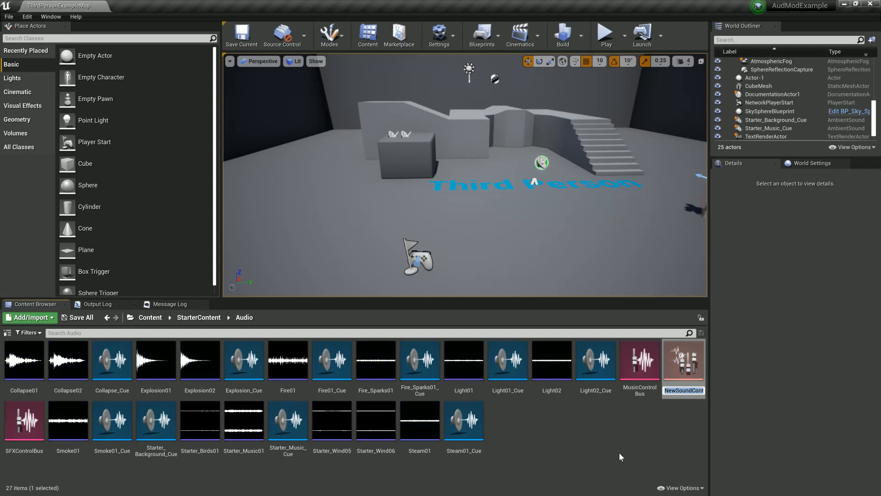
{"action": "type", "text": "DefaultBusMix"}
{"action": "key", "text": "Return"}
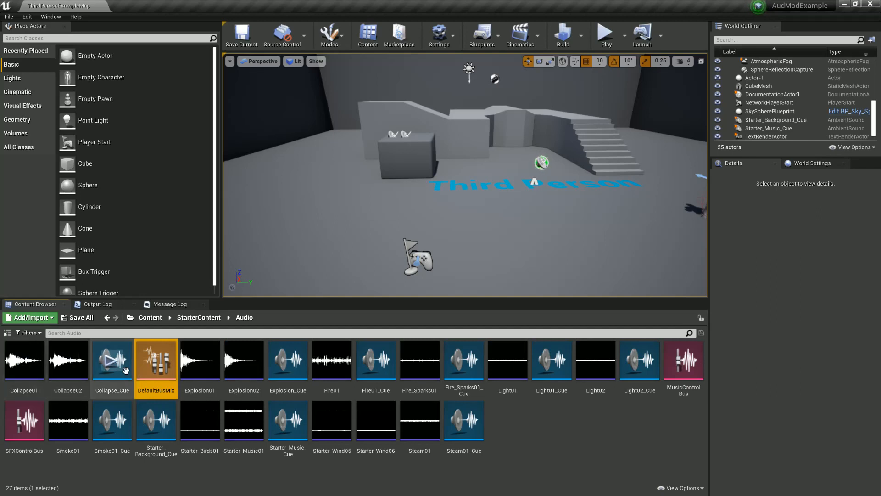
- Open DefaultBusMix for editing and add two mix stages to it
{"action": "double_click", "coordinate": [171, 371]}
{"action": "left_click_drag", "start_coordinate": [469, 75], "coordinate": [436, 35]}
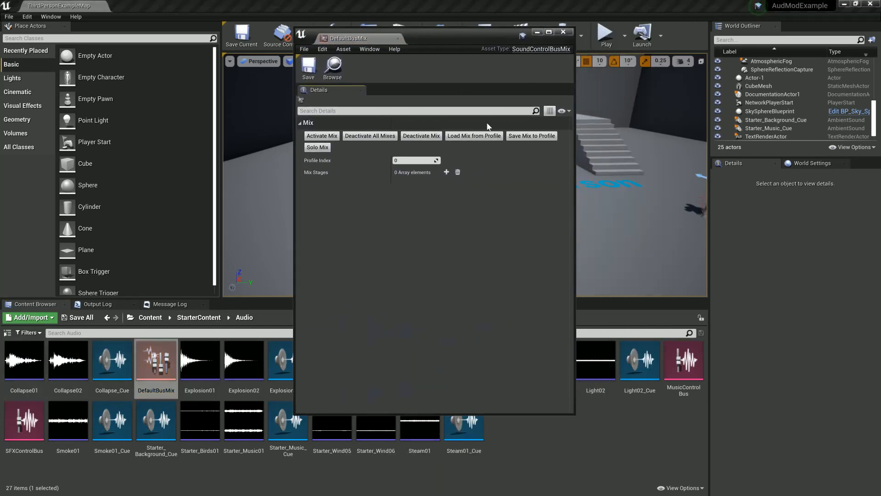
{"action": "left_click", "coordinate": [446, 173]}
{"action": "left_click", "coordinate": [446, 172]}
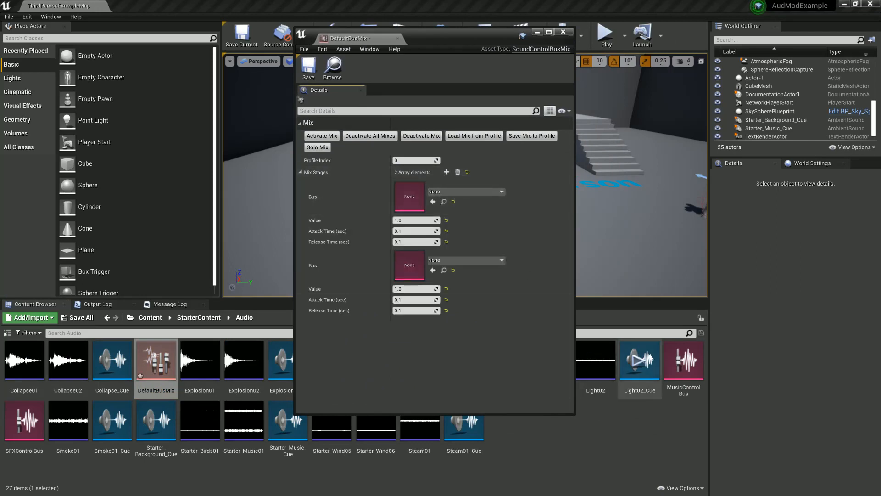
- Assign MusicControlBus to the first mix stage and SFXControlBus to the second, then save DefaultBusMix
{"action": "left_click_drag", "start_coordinate": [684, 363], "coordinate": [448, 202]}
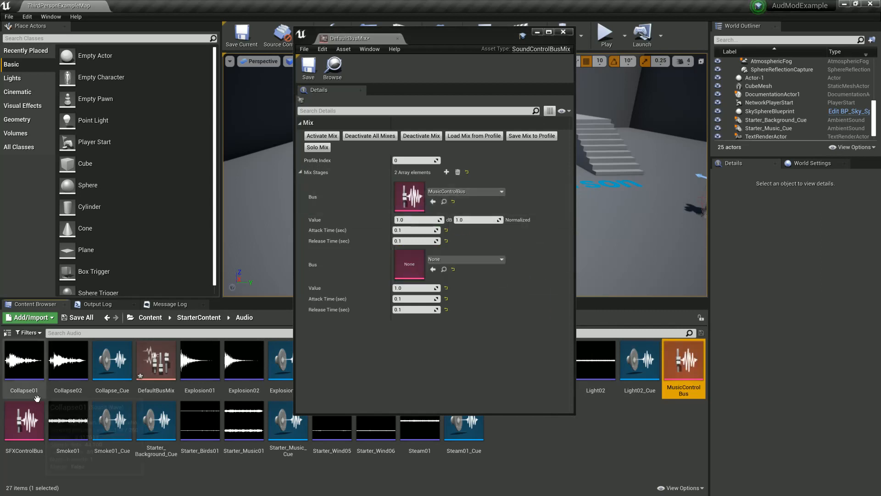
{"action": "left_click_drag", "start_coordinate": [25, 420], "coordinate": [413, 251]}
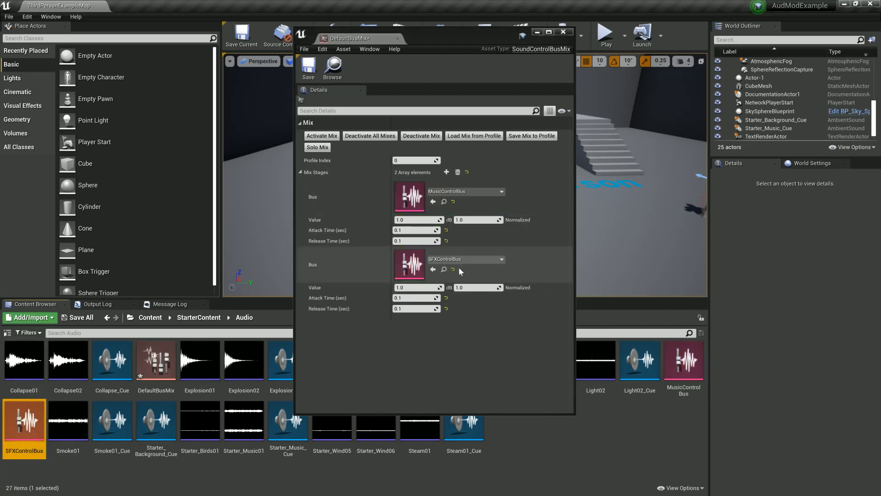
{"action": "left_click", "coordinate": [310, 83]}
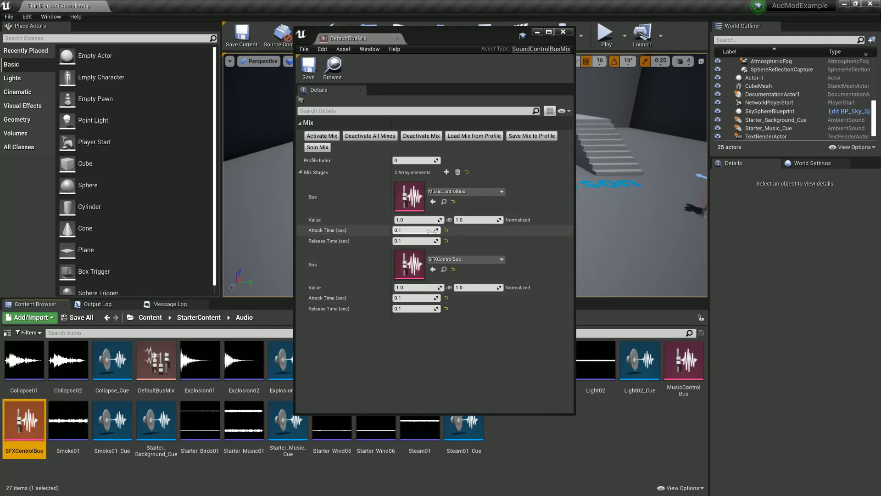
- Set the value of both the MusicControlBus and SFXControlBus mix stages to 0.0 dB and save DefaultBusMix
{"action": "left_click", "coordinate": [300, 172]}
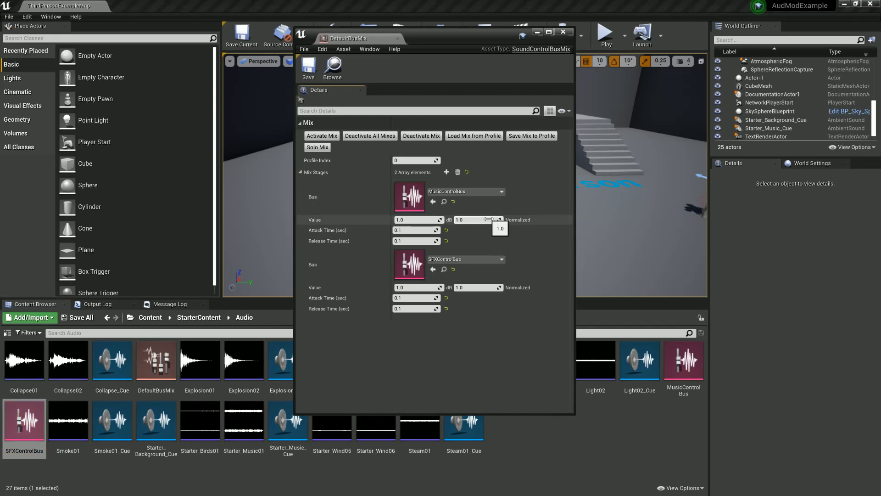
{"action": "left_click", "coordinate": [424, 288]}
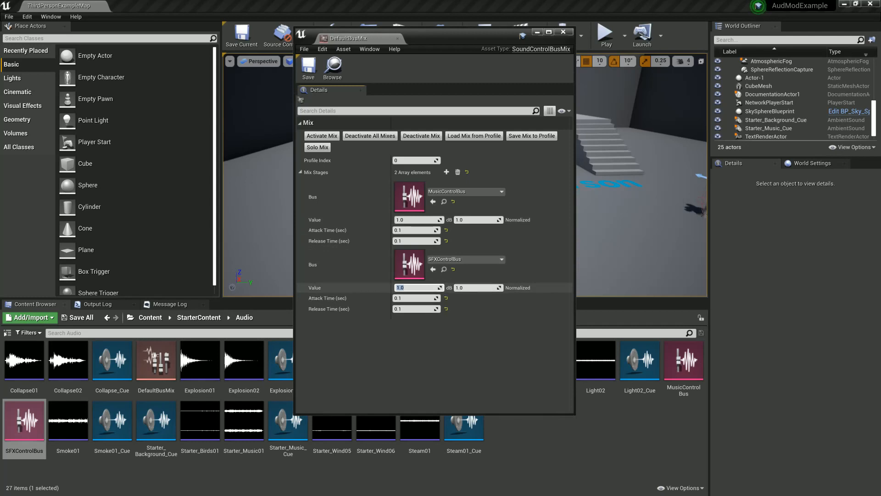
{"action": "left_click", "coordinate": [425, 288]}
{"action": "left_click", "coordinate": [472, 310]}
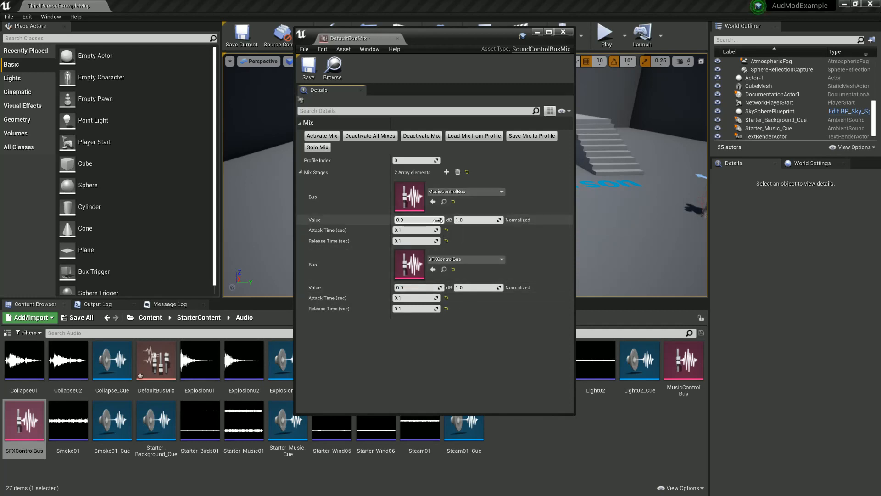
{"action": "left_click", "coordinate": [308, 66]}
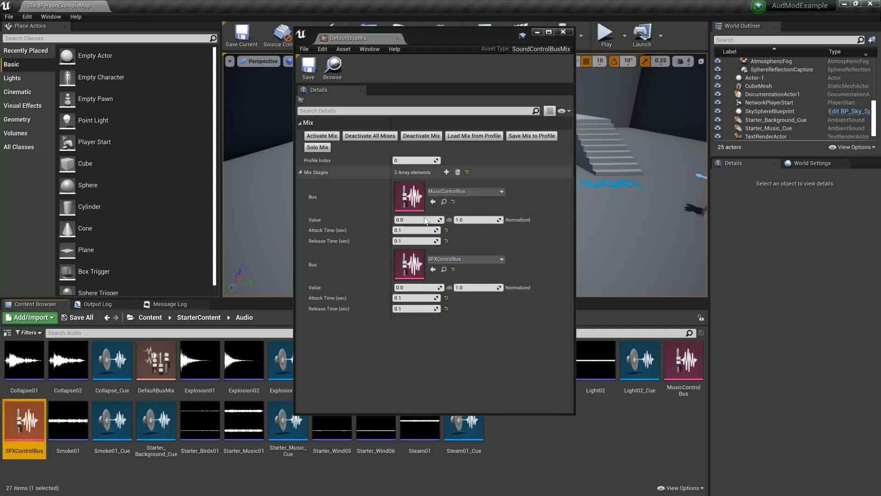
- Try out different normalized and decibel values on the MusicControlBus mix stage
{"action": "mouse_move", "coordinate": [499, 220]}
{"action": "left_mouse_down"}
{"action": "mouse_move", "coordinate": [468, 220]}
{"action": "mouse_move", "coordinate": [499, 220]}
{"action": "left_mouse_up"}
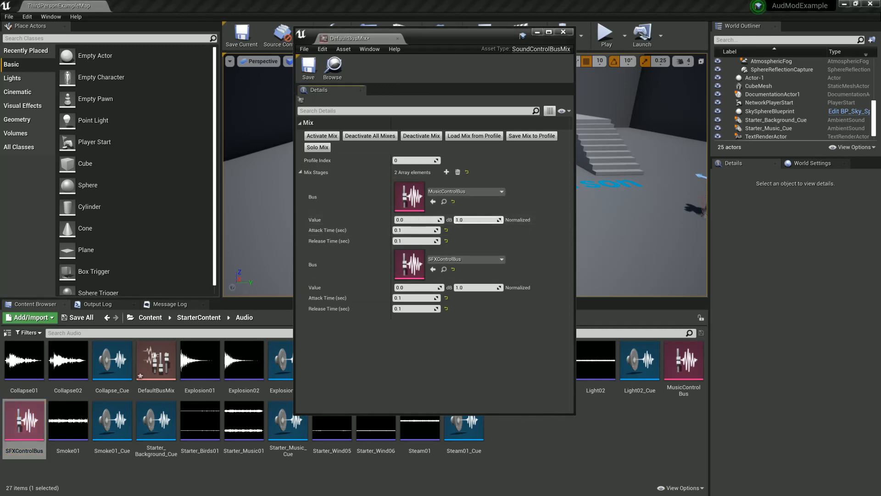
{"action": "mouse_move", "coordinate": [439, 220]}
{"action": "left_mouse_down"}
{"action": "mouse_move", "coordinate": [422, 220]}
{"action": "mouse_move", "coordinate": [439, 220]}
{"action": "left_mouse_up"}
{"action": "left_click", "coordinate": [632, 425]}
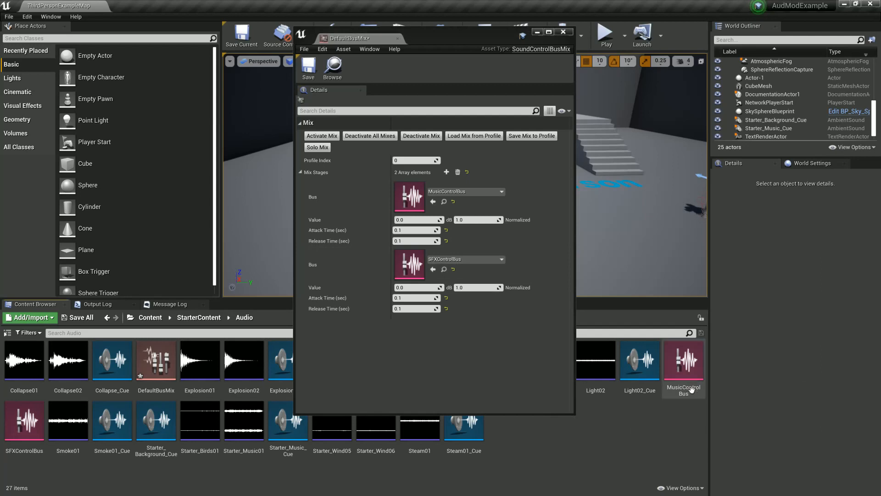
{"action": "left_click", "coordinate": [156, 382]}
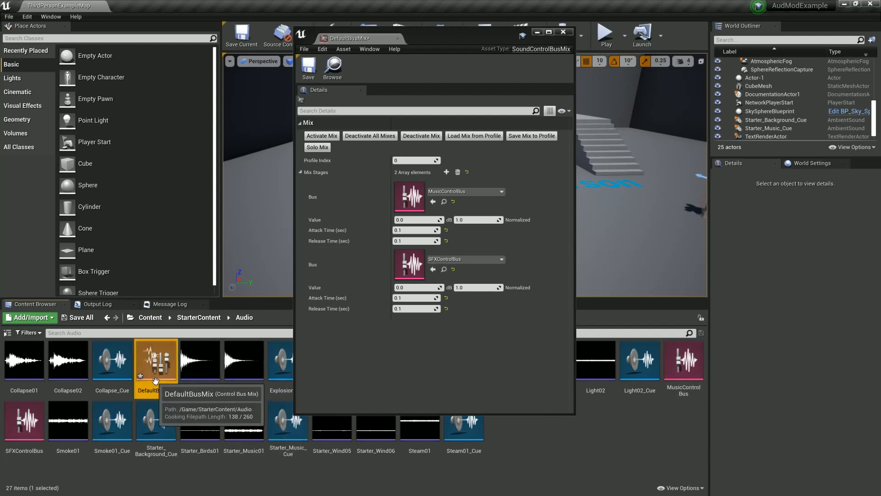
- Create another Control Bus modulation asset named TimeOfDay in the Audio folder
{"action": "right_click", "coordinate": [610, 445]}
{"action": "mouse_move", "coordinate": [641, 434]}
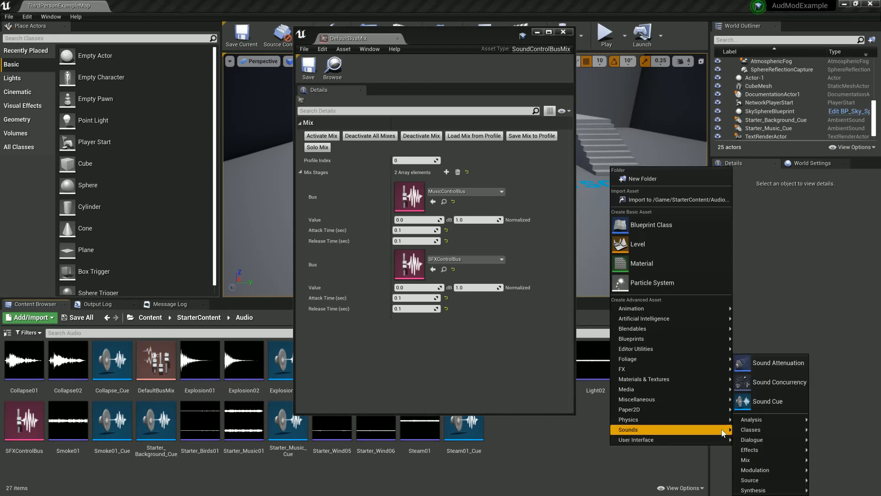
{"action": "mouse_move", "coordinate": [767, 474]}
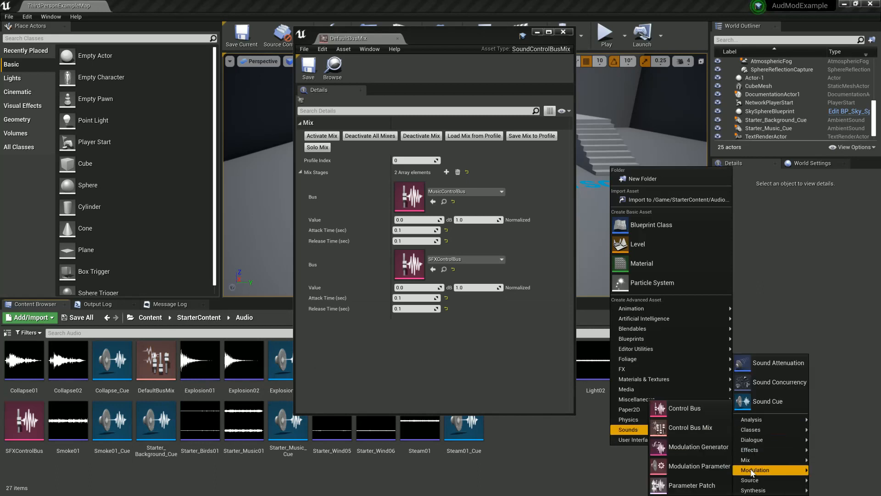
{"action": "left_click", "coordinate": [677, 414]}
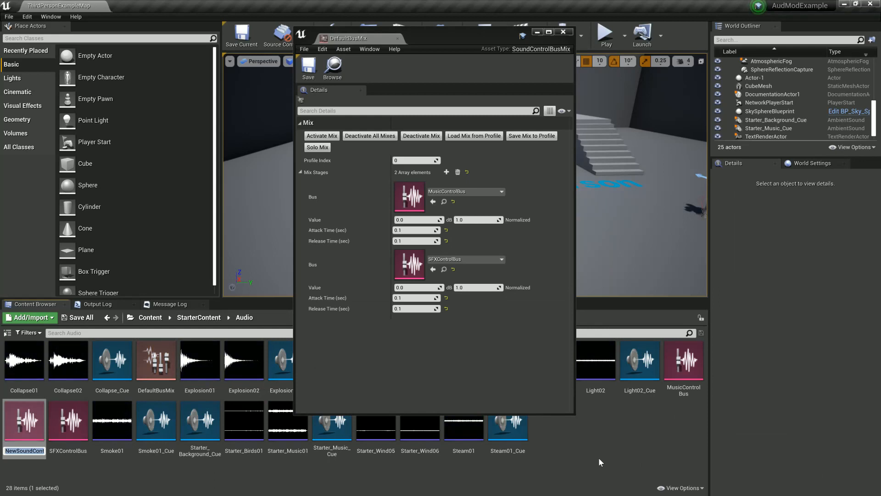
{"action": "type", "text": "TimeOfDay"}
{"action": "key", "text": "Return"}
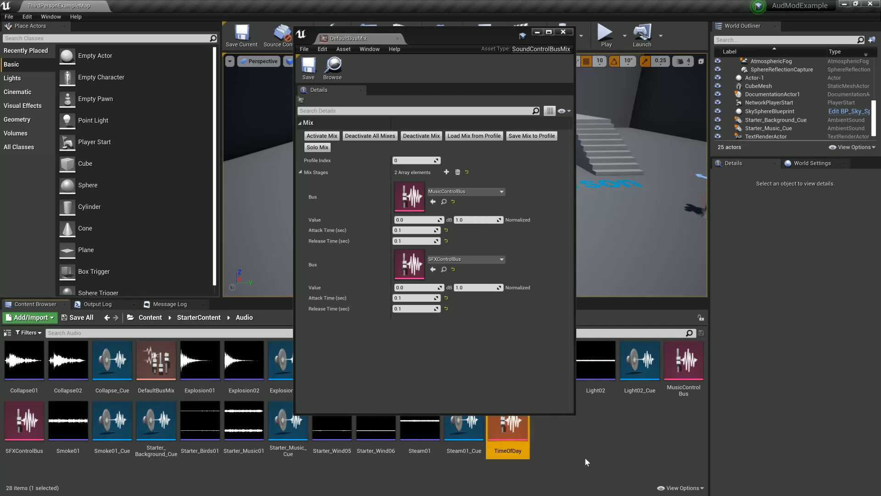
- Open the TimeOfDay control bus, assign it the TimeOfDay modulation parameter and save it
{"action": "double_click", "coordinate": [509, 430]}
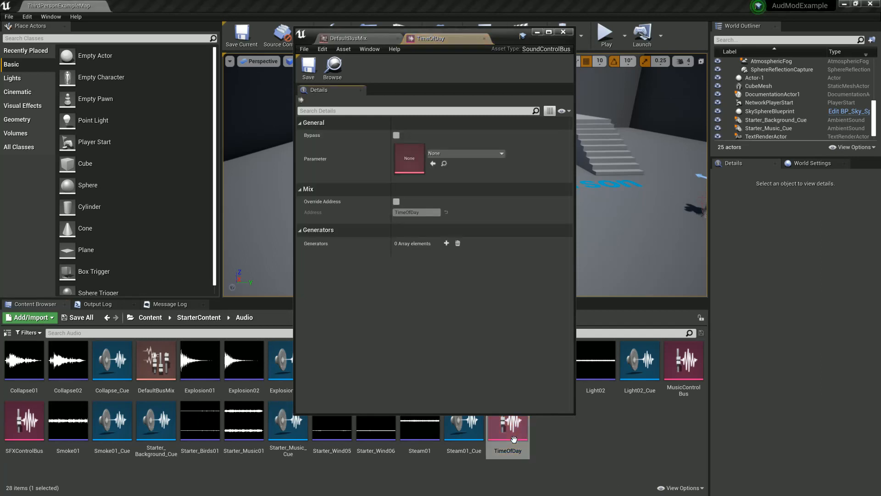
{"action": "left_click", "coordinate": [461, 153]}
{"action": "scroll", "coordinate": [479, 296], "scroll_direction": "down", "scroll_amount": 3}
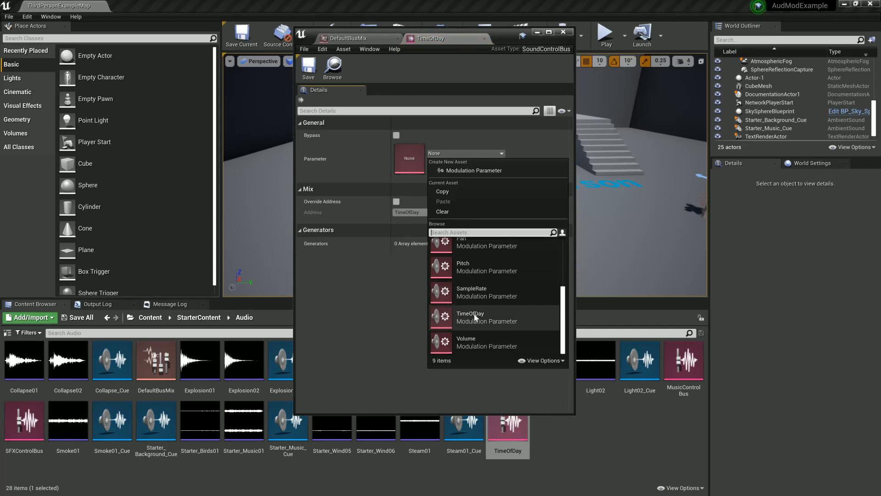
{"action": "left_click", "coordinate": [474, 313]}
{"action": "left_click", "coordinate": [309, 69]}
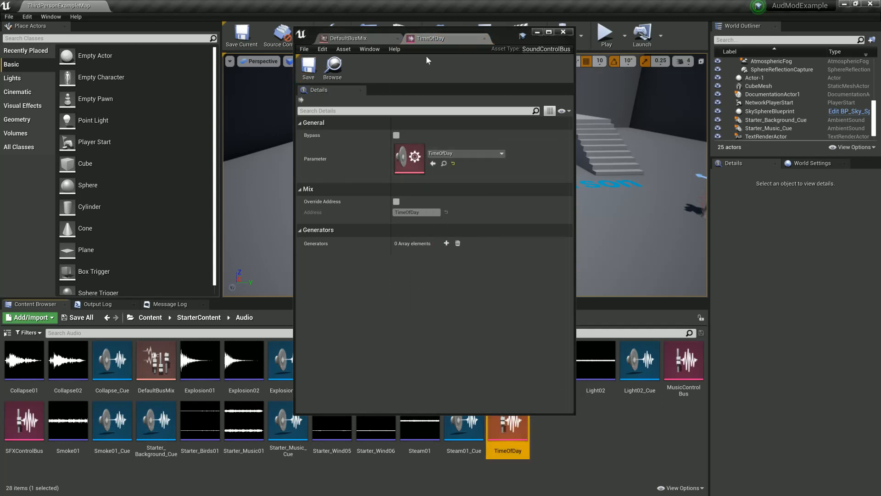
- Add a third mix stage to DefaultBusMix and assign the TimeOfDay bus to it
{"action": "left_click", "coordinate": [348, 38]}
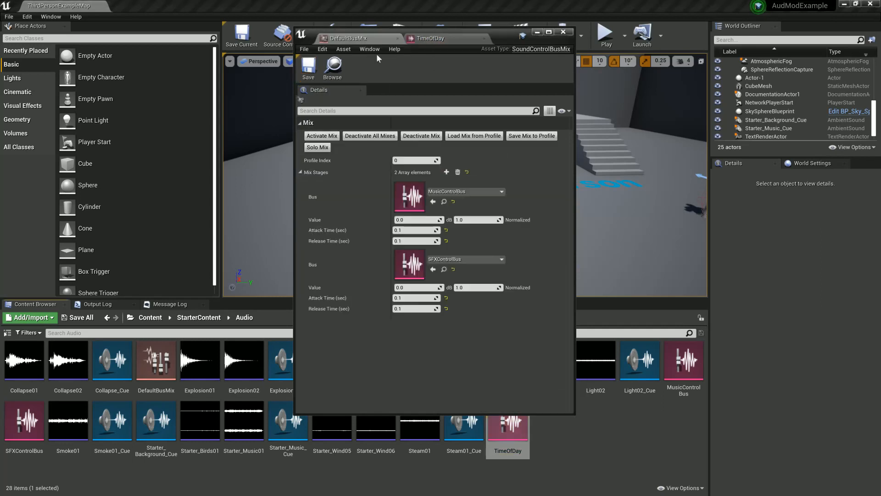
{"action": "left_click", "coordinate": [446, 171]}
{"action": "left_click_drag", "start_coordinate": [511, 436], "coordinate": [449, 338]}
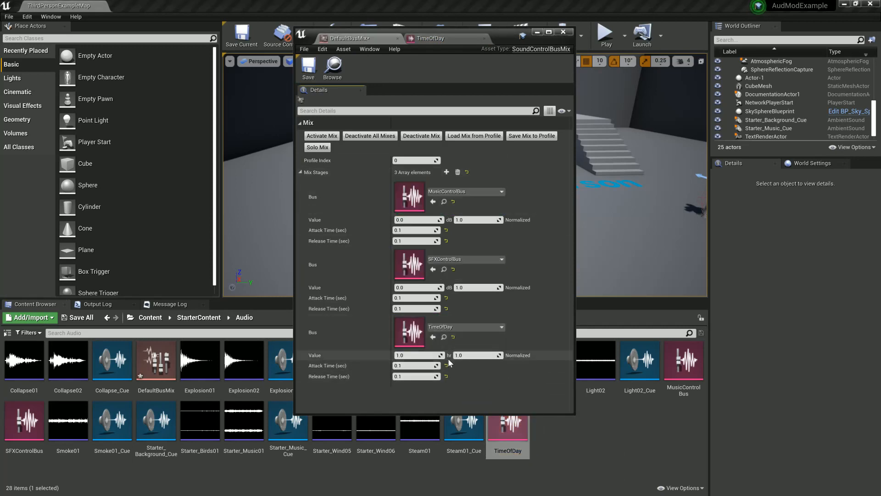
- Try the TimeOfDay mix stage at 24.0 hr with a normalized value of 1.0
{"action": "left_click", "coordinate": [486, 355]}
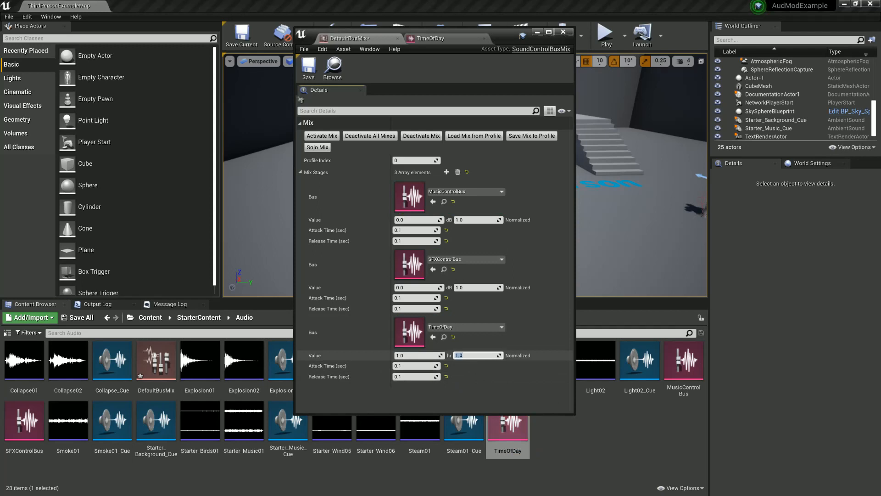
{"action": "left_click", "coordinate": [524, 352]}
{"action": "mouse_move", "coordinate": [498, 355]}
{"action": "left_mouse_down"}
{"action": "mouse_move", "coordinate": [455, 355]}
{"action": "mouse_move", "coordinate": [503, 355]}
{"action": "left_mouse_up"}
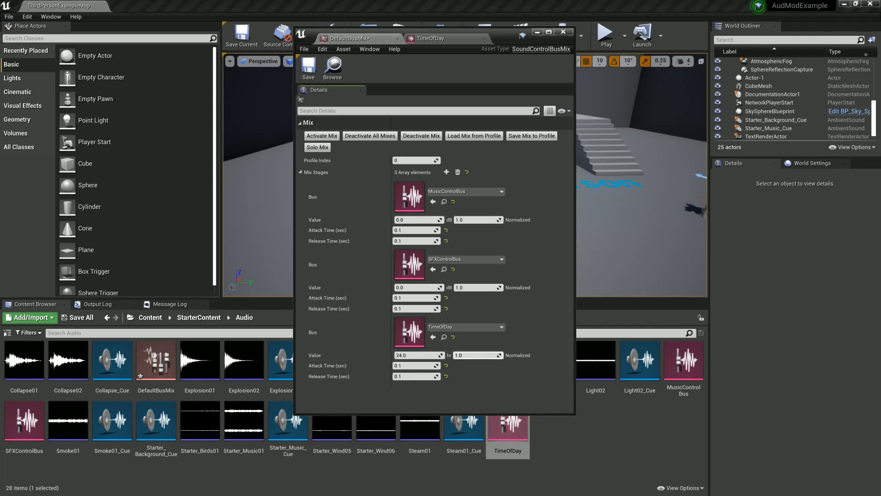
{"action": "mouse_move", "coordinate": [441, 356]}
{"action": "left_mouse_down"}
{"action": "mouse_move", "coordinate": [395, 355]}
{"action": "mouse_move", "coordinate": [444, 355]}
{"action": "left_mouse_up"}
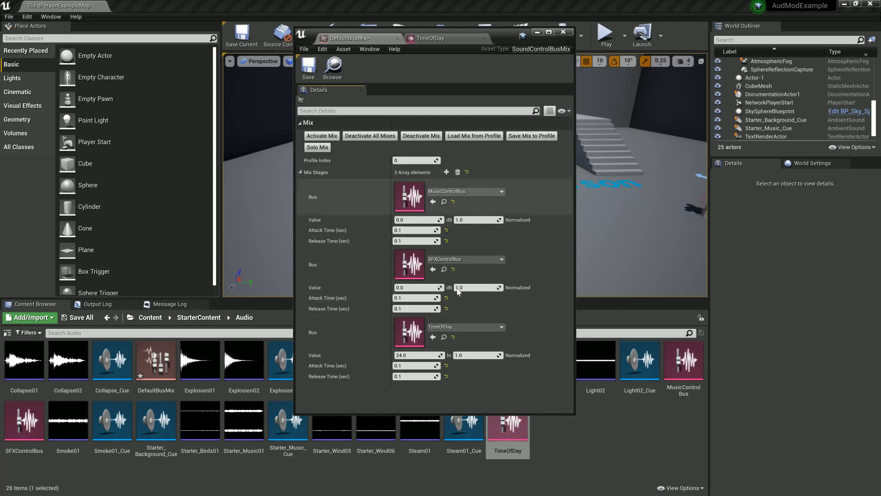
{"action": "left_click_drag", "start_coordinate": [575, 331], "coordinate": [647, 322]}
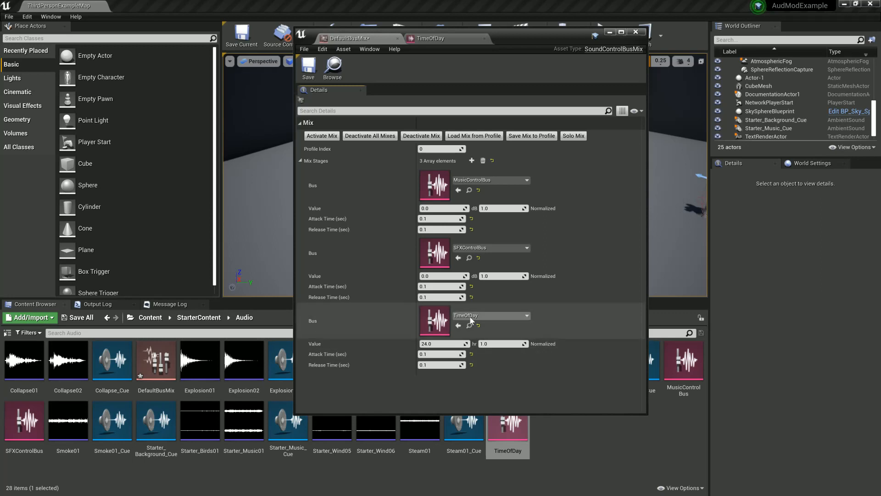
- Clear the TimeOfDay bus from the third mix stage and try to remove that stage
{"action": "left_click", "coordinate": [479, 325]}
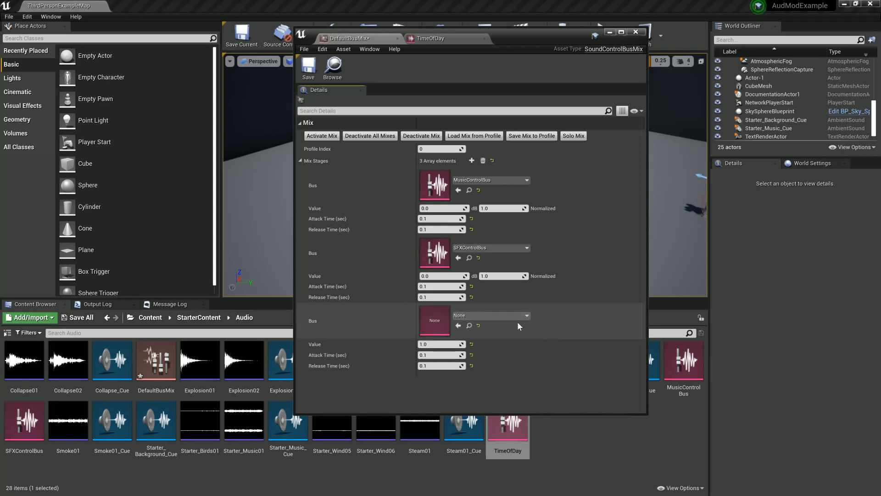
{"action": "right_click", "coordinate": [539, 313]}
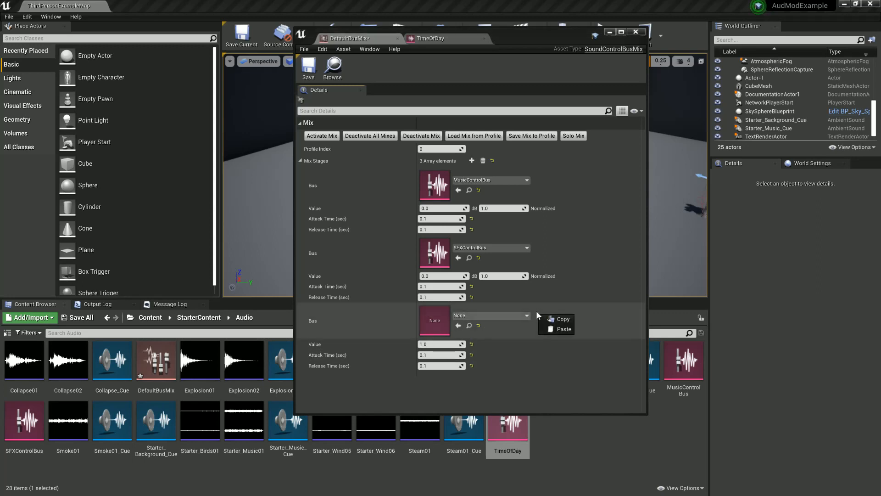
{"action": "left_click", "coordinate": [536, 308]}
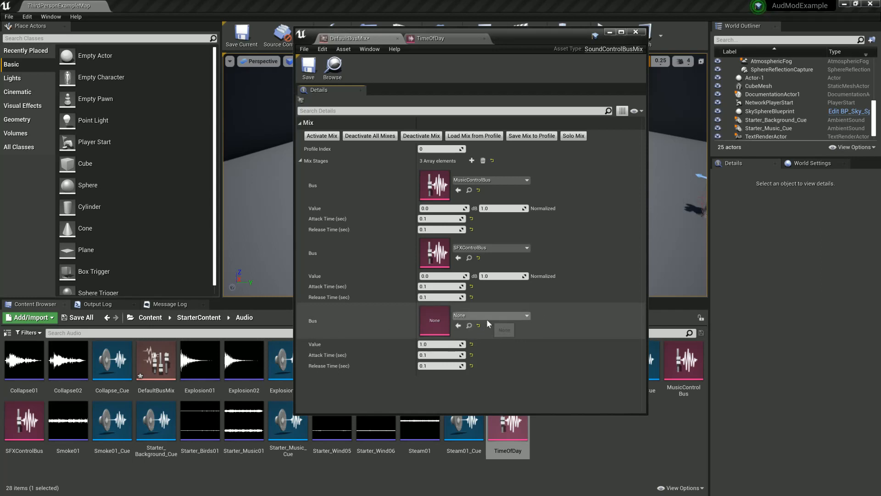
{"action": "left_click", "coordinate": [521, 319]}
{"action": "left_click", "coordinate": [576, 322]}
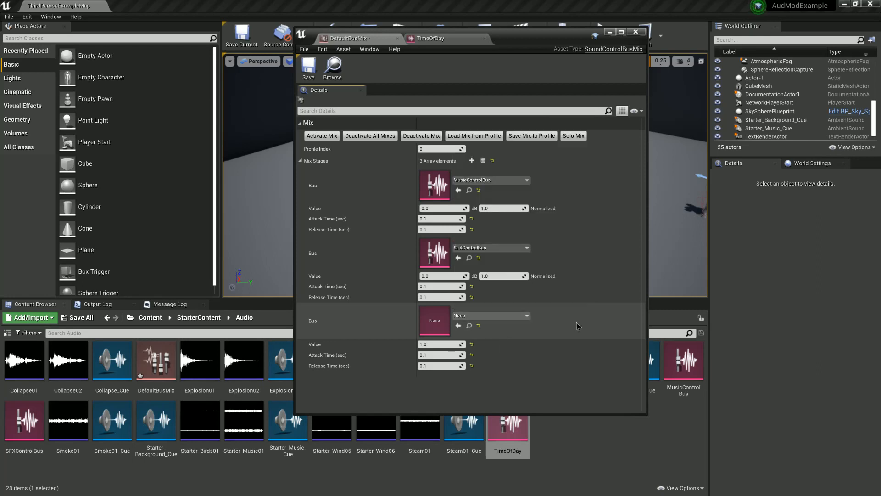
{"action": "right_click", "coordinate": [561, 321]}
{"action": "left_click", "coordinate": [555, 321]}
{"action": "right_click", "coordinate": [565, 310]}
{"action": "left_click", "coordinate": [546, 321]}
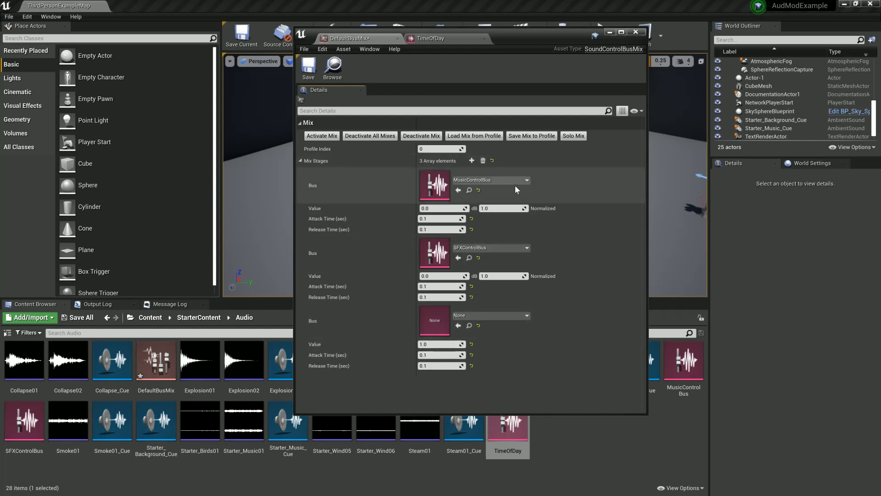
- Clear all mix stages from DefaultBusMix and add two new empty stages
{"action": "left_click", "coordinate": [493, 160]}
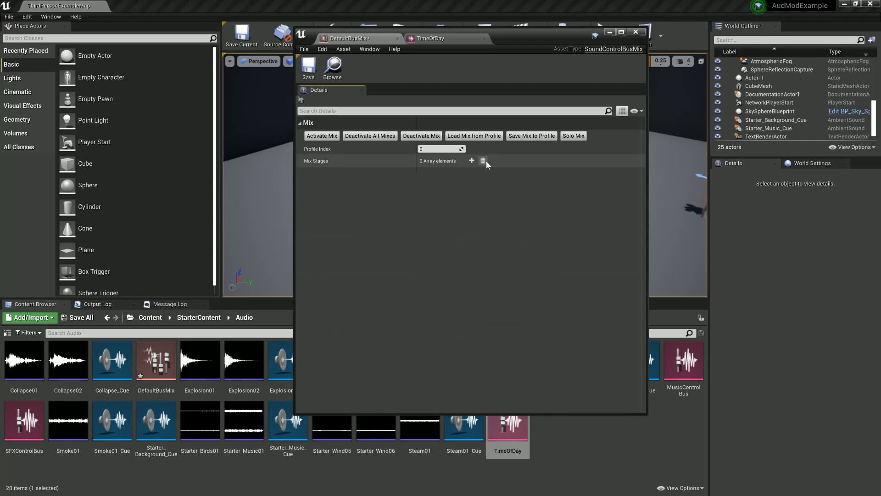
{"action": "left_click", "coordinate": [471, 161]}
{"action": "left_click", "coordinate": [472, 161]}
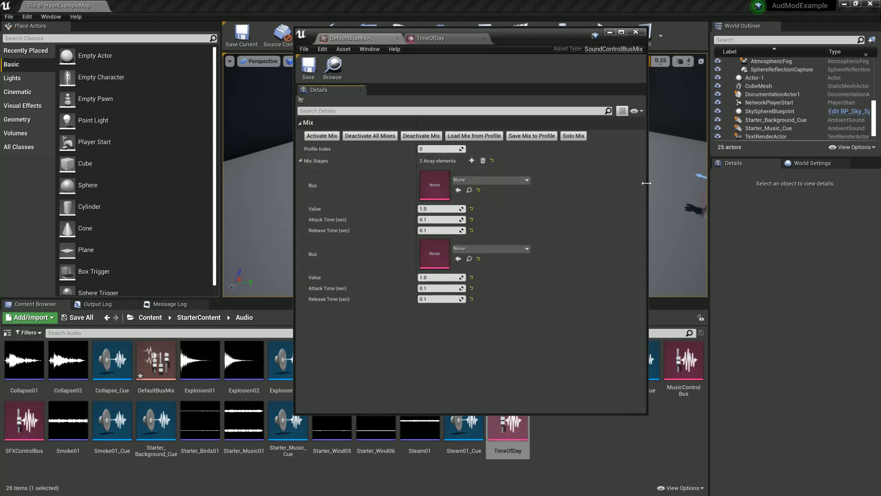
{"action": "left_click_drag", "start_coordinate": [643, 183], "coordinate": [636, 216]}
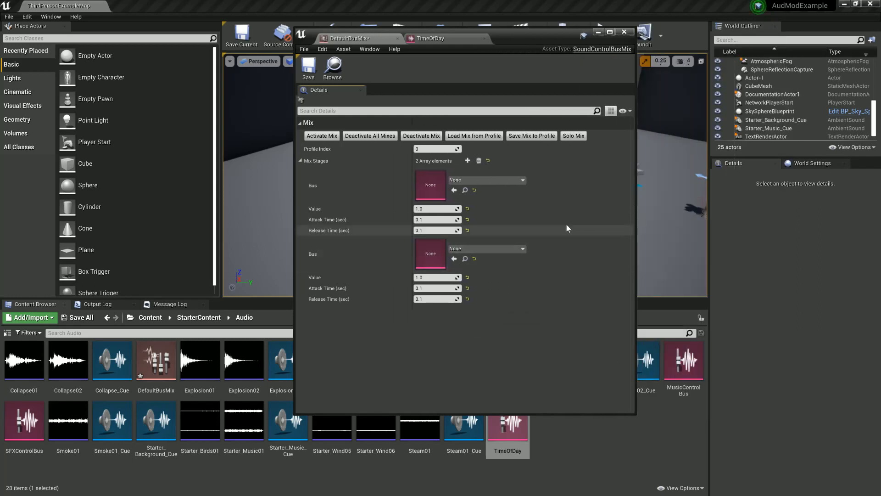
- Assign MusicControlBus to the first mix stage and SFXControlBus to the second, then save and close DefaultBusMix
{"action": "left_click_drag", "start_coordinate": [684, 365], "coordinate": [435, 183]}
{"action": "left_click_drag", "start_coordinate": [24, 420], "coordinate": [457, 255]}
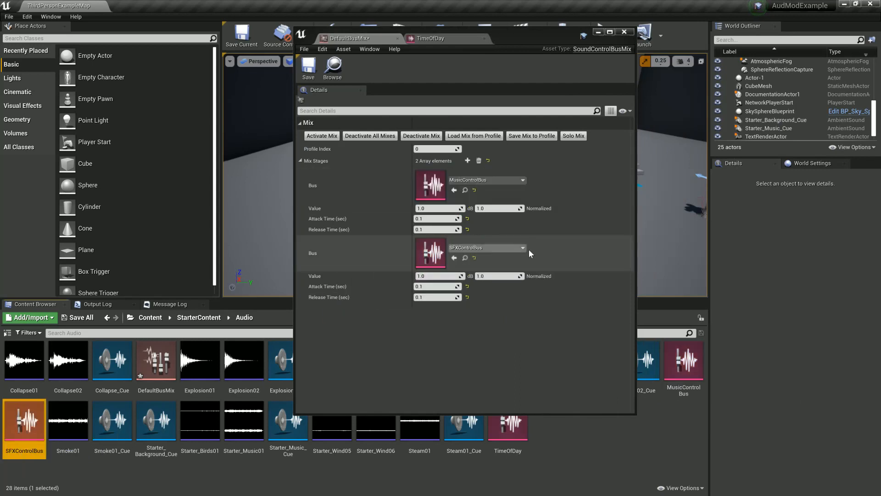
{"action": "left_click", "coordinate": [309, 76]}
{"action": "left_click", "coordinate": [449, 344]}
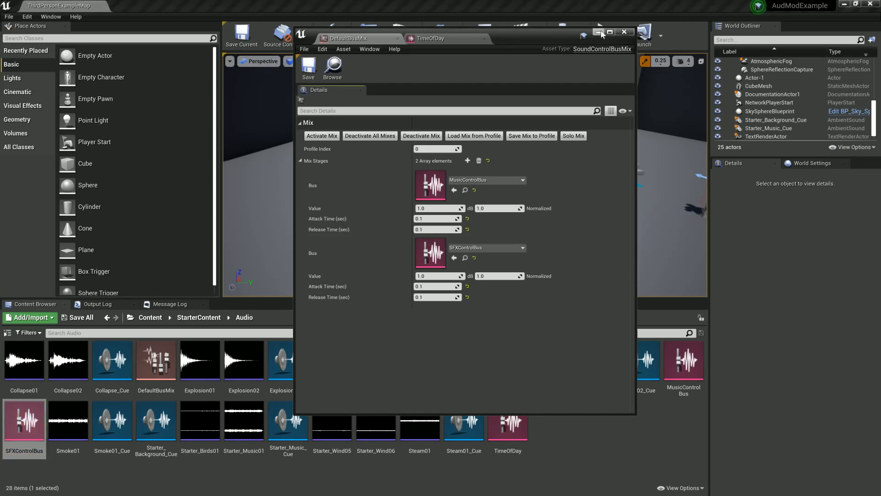
{"action": "left_click", "coordinate": [624, 33]}
{"action": "left_click", "coordinate": [596, 445]}
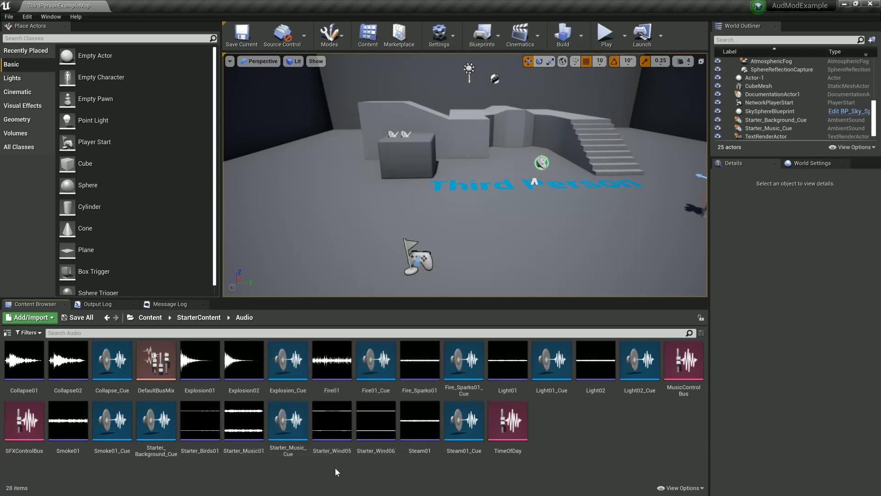
- Enable volume modulation on Starter_Music_Cue with MusicControlBus as its modulator, then save and close the cue
{"action": "double_click", "coordinate": [288, 423]}
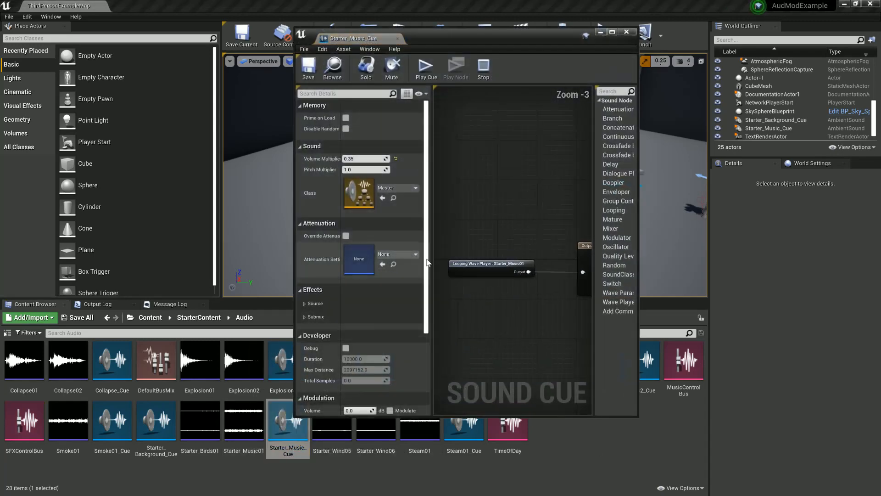
{"action": "left_click_drag", "start_coordinate": [427, 258], "coordinate": [427, 400]}
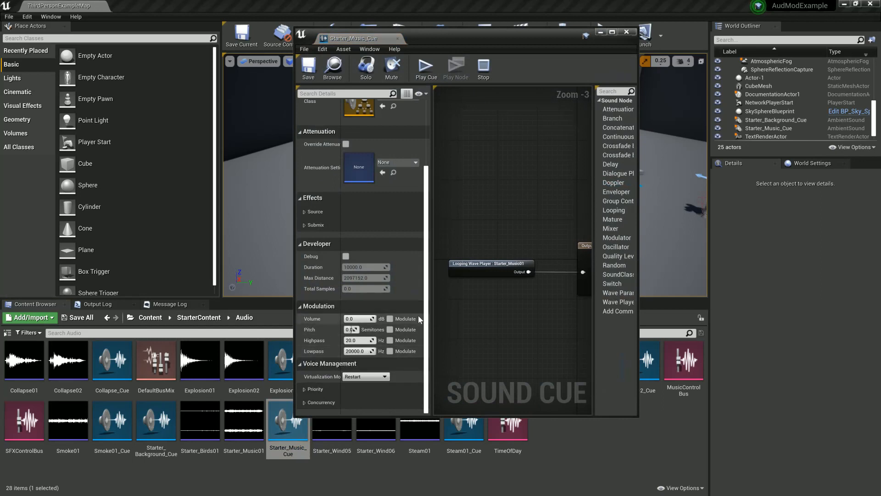
{"action": "left_click", "coordinate": [390, 319]}
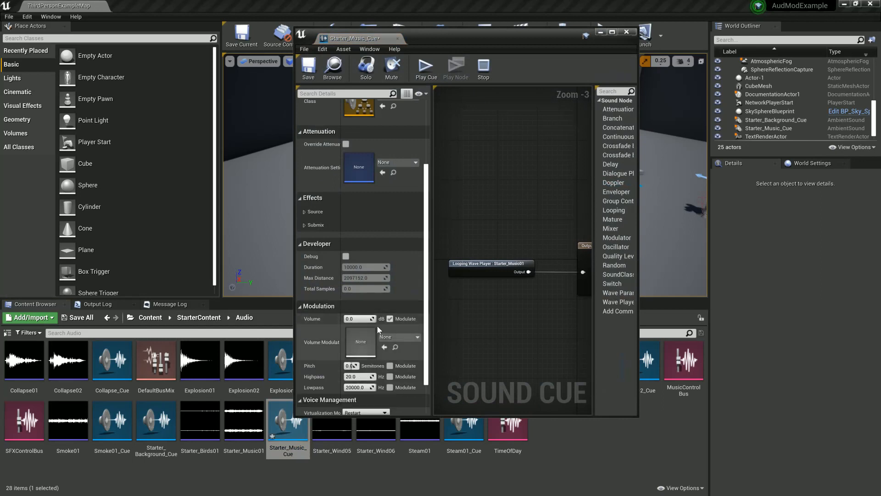
{"action": "left_click", "coordinate": [408, 338]}
{"action": "left_click", "coordinate": [429, 214]}
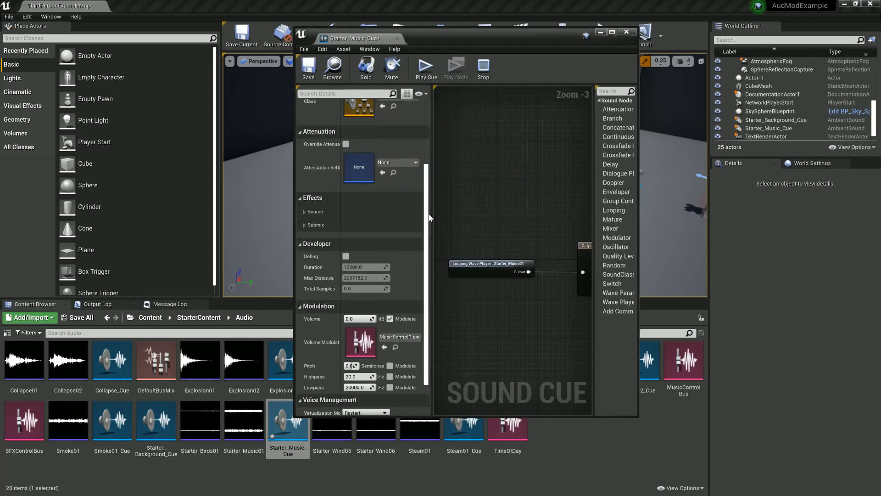
{"action": "left_click", "coordinate": [309, 79]}
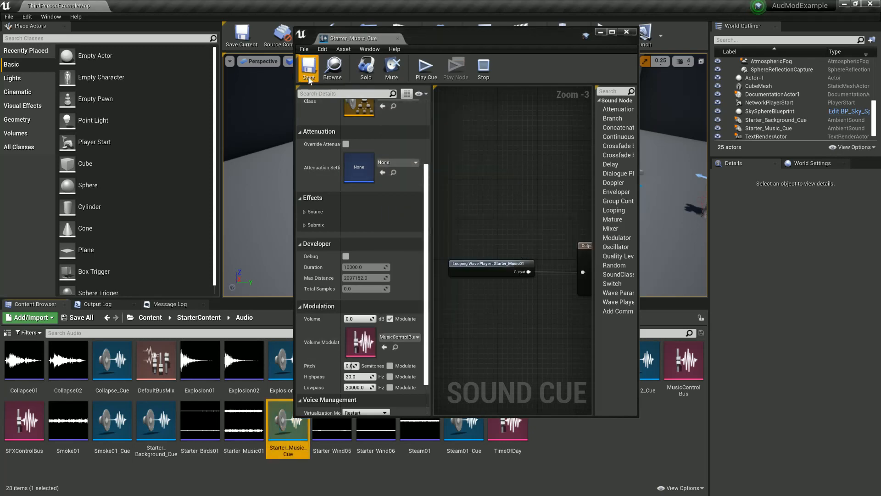
{"action": "left_click", "coordinate": [398, 39]}
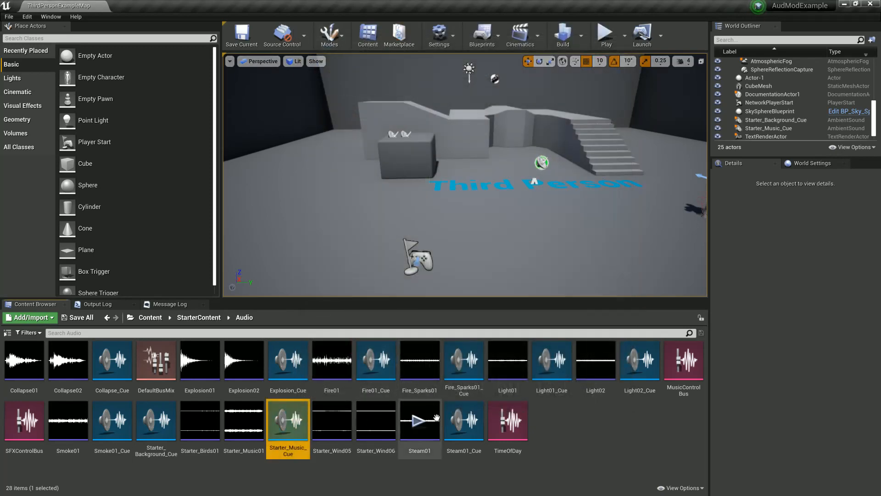
- Enable volume modulation on Fire01_Cue with SFXControlBus as its modulator, then save and close the cue
{"action": "double_click", "coordinate": [381, 367]}
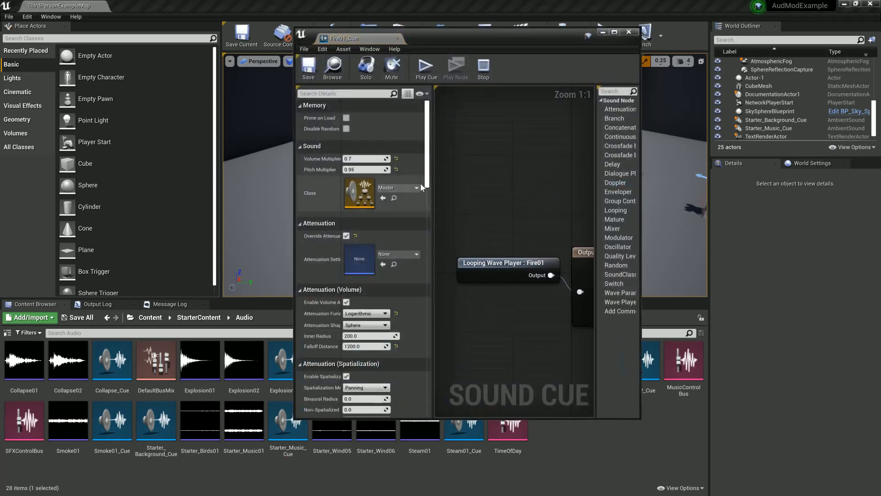
{"action": "left_click_drag", "start_coordinate": [422, 183], "coordinate": [419, 410]}
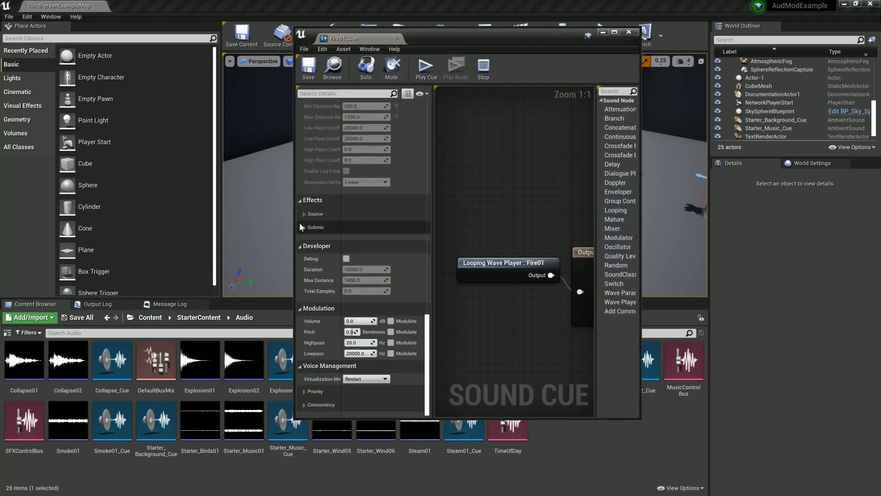
{"action": "left_click_drag", "start_coordinate": [295, 281], "coordinate": [153, 283]}
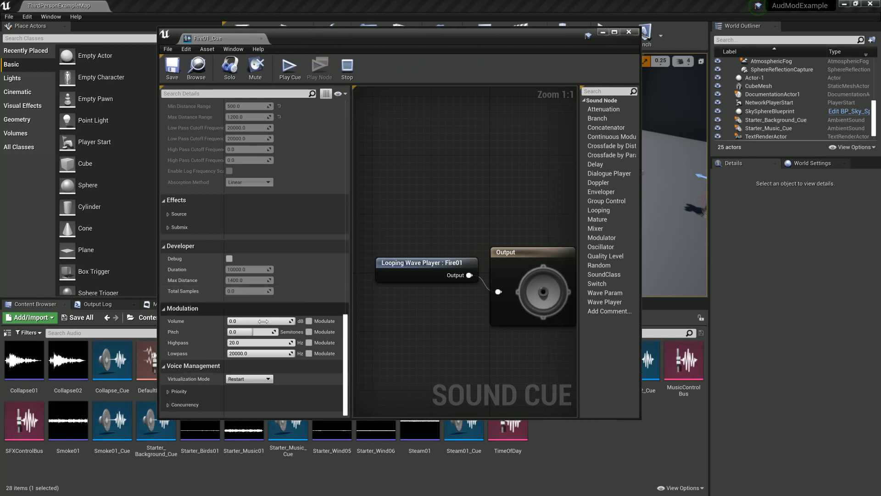
{"action": "left_click", "coordinate": [311, 322]}
{"action": "left_click", "coordinate": [296, 339]}
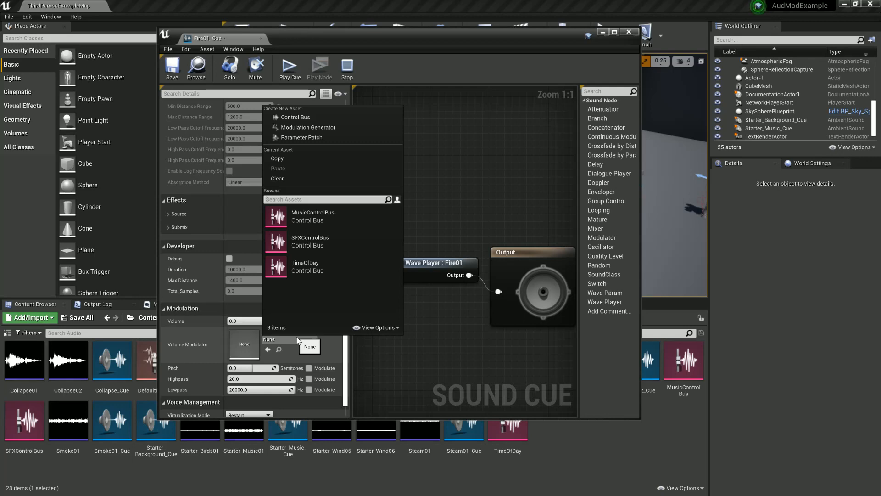
{"action": "left_click", "coordinate": [321, 244]}
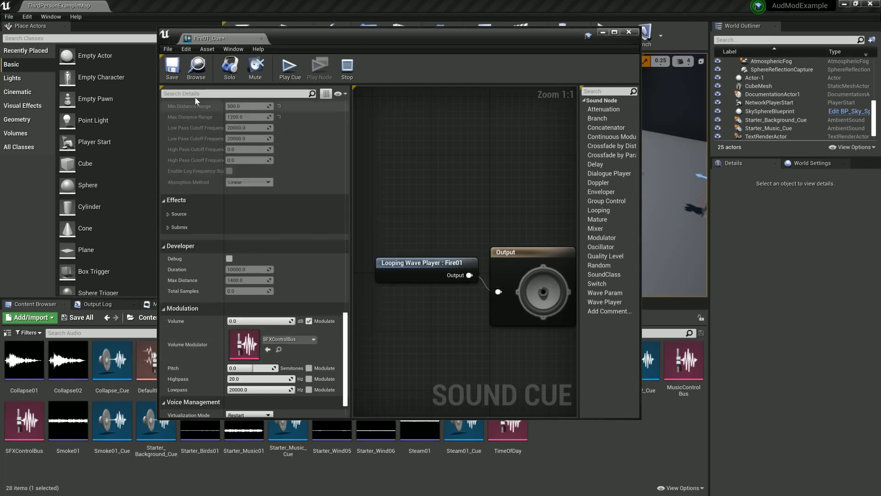
{"action": "left_click", "coordinate": [183, 71]}
{"action": "left_click", "coordinate": [261, 39]}
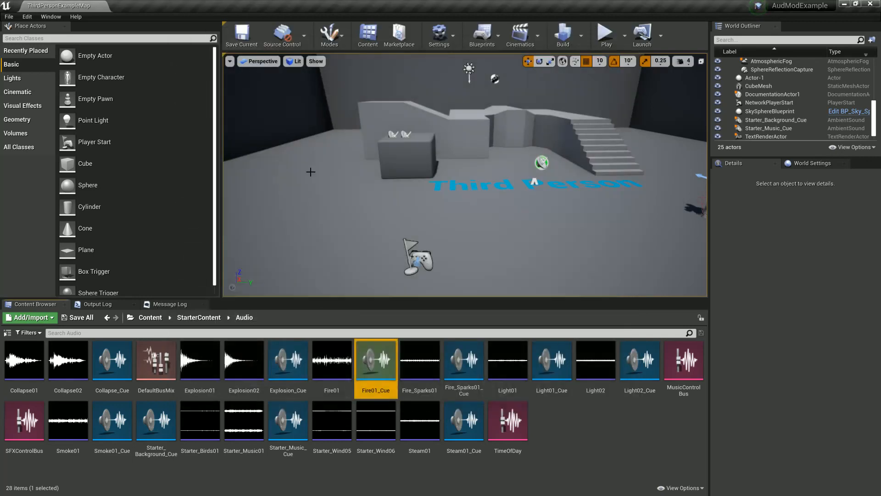
{"action": "left_click", "coordinate": [570, 461]}
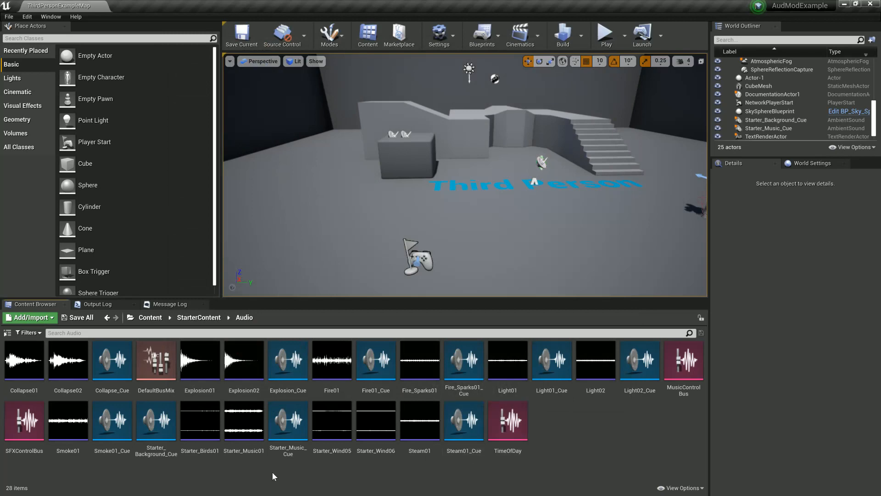
- Enable volume modulation on Starter_Background_Cue with SFXControlBus as its modulator, then save and close the cue
{"action": "double_click", "coordinate": [158, 445]}
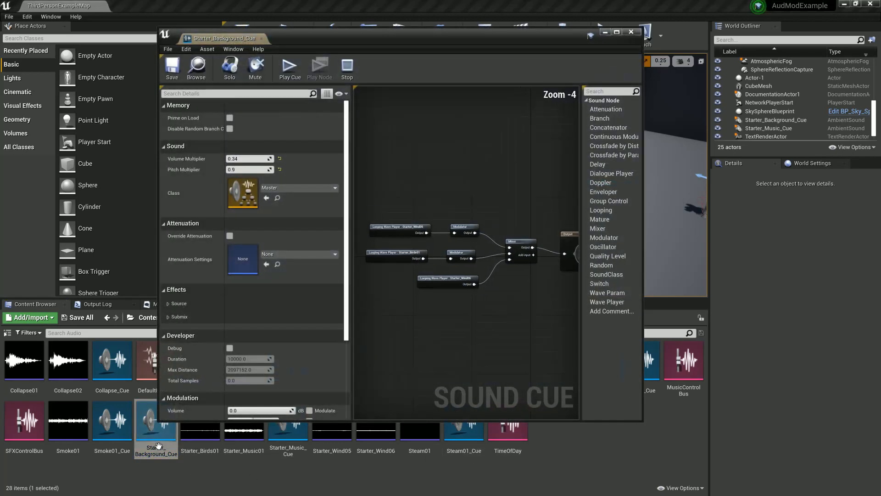
{"action": "scroll", "coordinate": [257, 276], "scroll_direction": "down", "scroll_amount": 4}
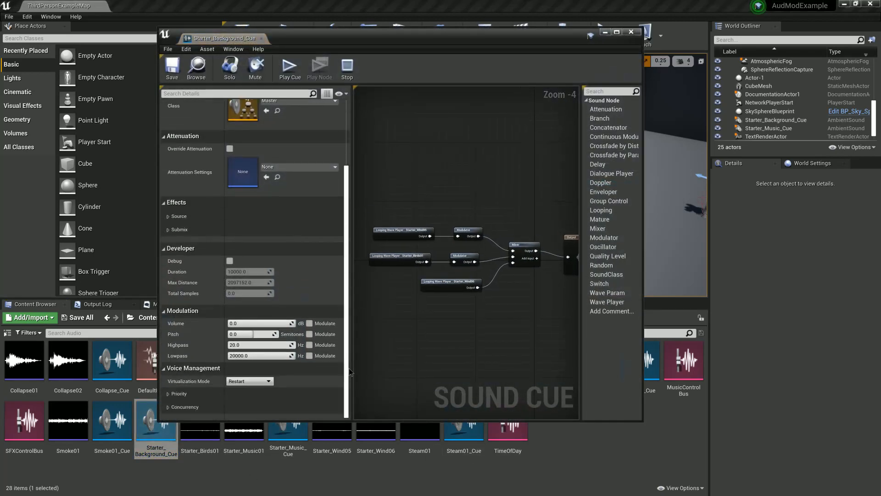
{"action": "left_click", "coordinate": [310, 323]}
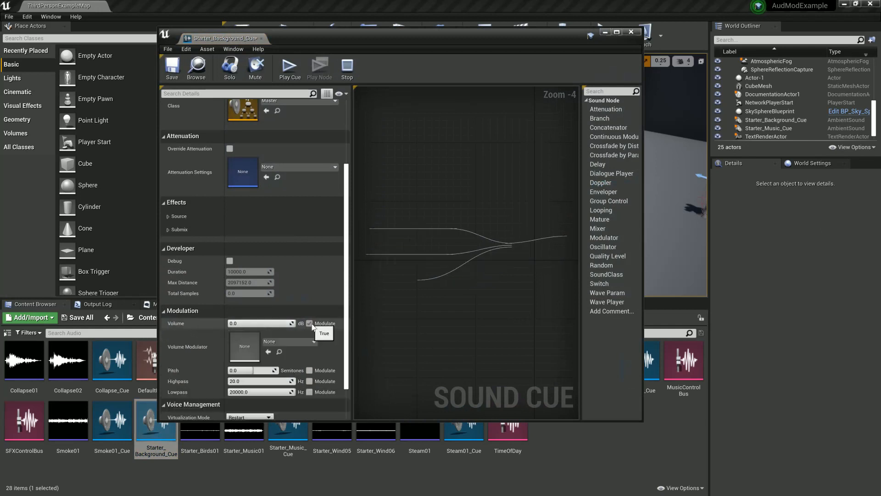
{"action": "left_click", "coordinate": [307, 342]}
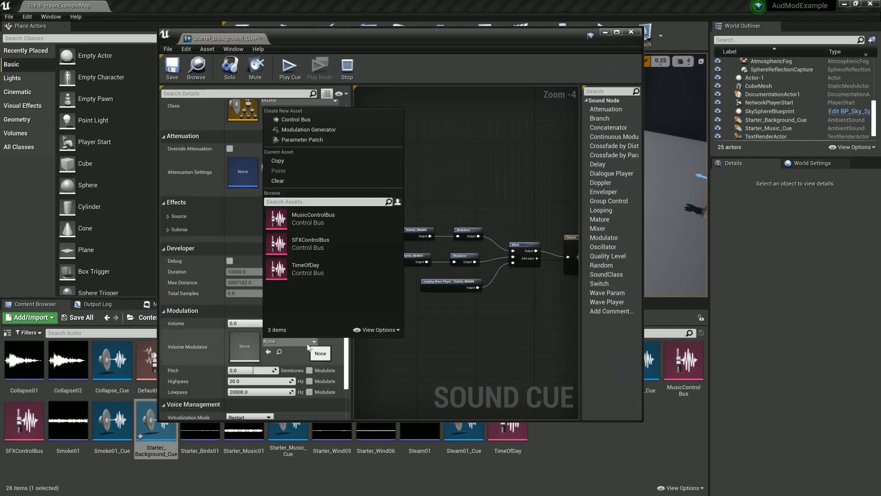
{"action": "left_click", "coordinate": [312, 244]}
{"action": "left_click", "coordinate": [173, 77]}
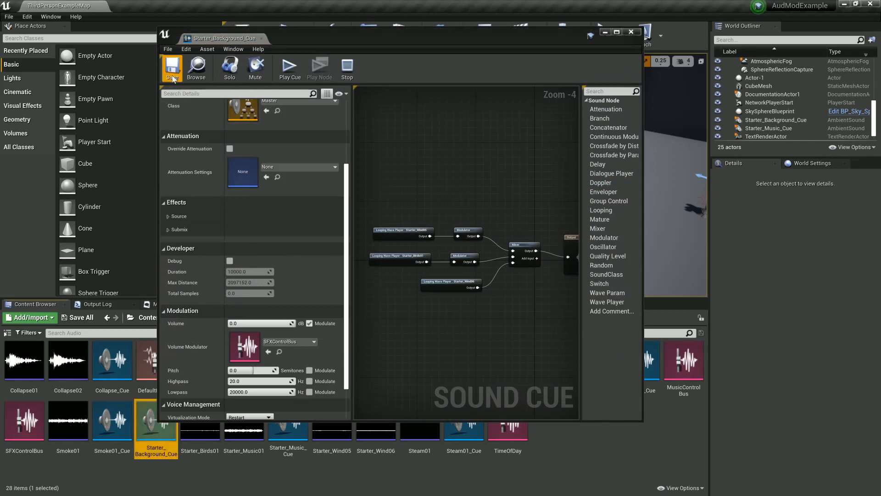
{"action": "left_click", "coordinate": [631, 32]}
{"action": "left_click", "coordinate": [583, 430]}
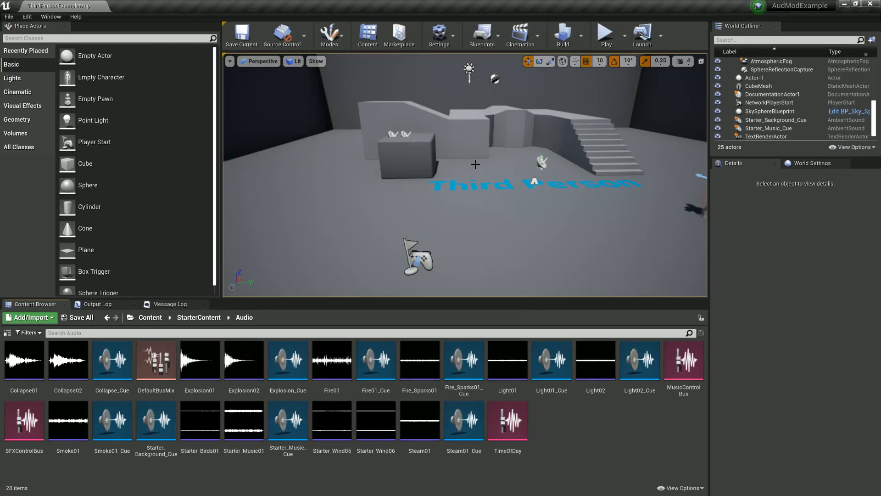
- Open DefaultBusMix to review its two mix stages and their values, then close it
{"action": "right_click_drag", "start_coordinate": [476, 164], "coordinate": [474, 165]}
{"action": "double_click", "coordinate": [156, 360]}
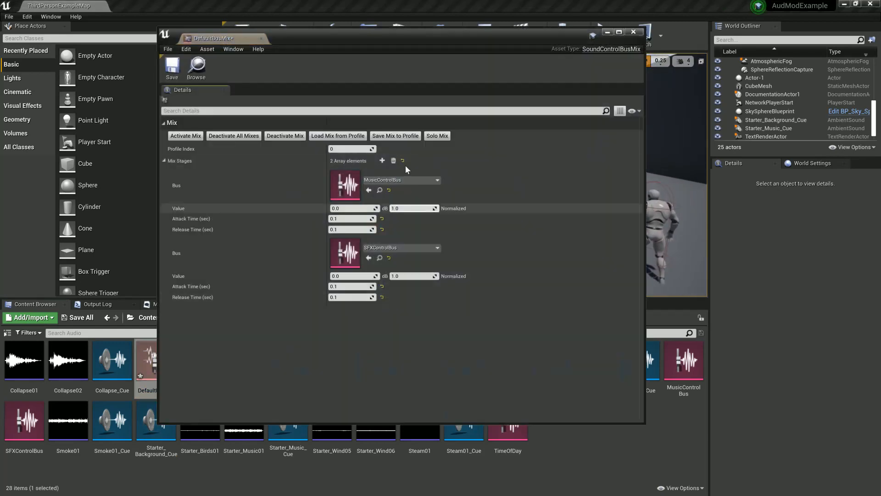
{"action": "left_click", "coordinate": [632, 32]}
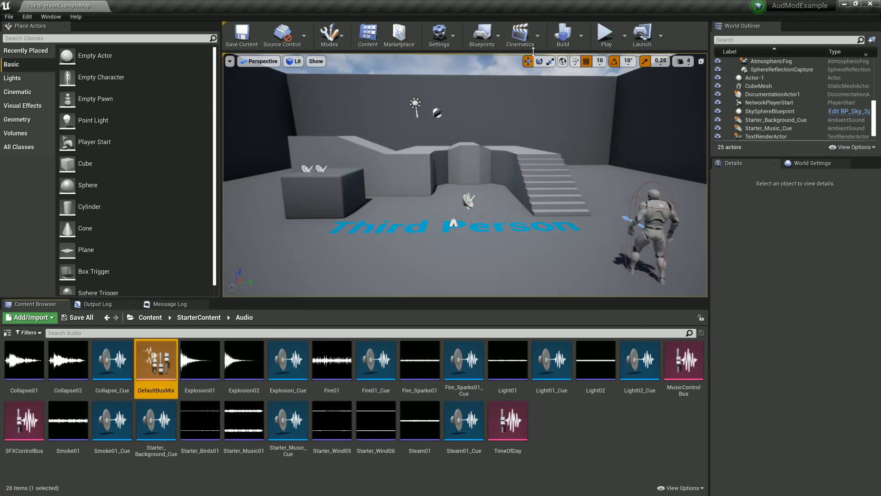
- Open the Level Blueprint of ThirdPersonExampleMap and add an Event BeginPlay node to its Event Graph
{"action": "left_click", "coordinate": [498, 36]}
{"action": "left_click", "coordinate": [501, 82]}
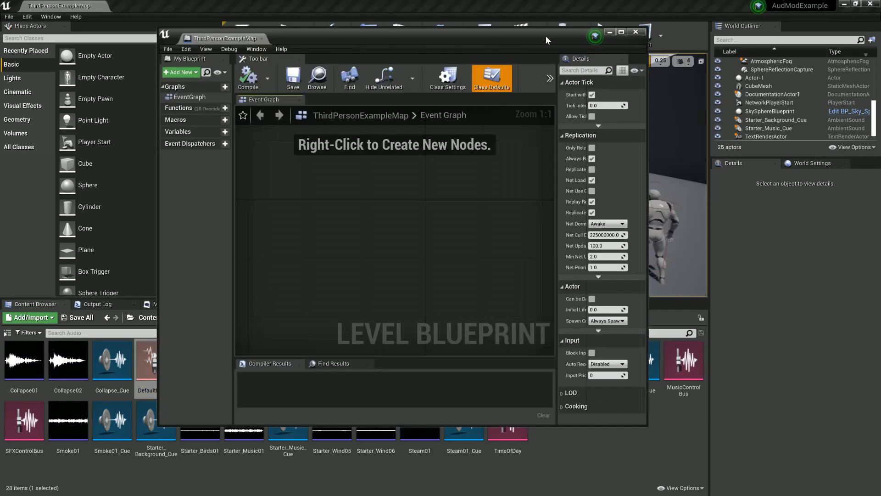
{"action": "double_click", "coordinate": [551, 40]}
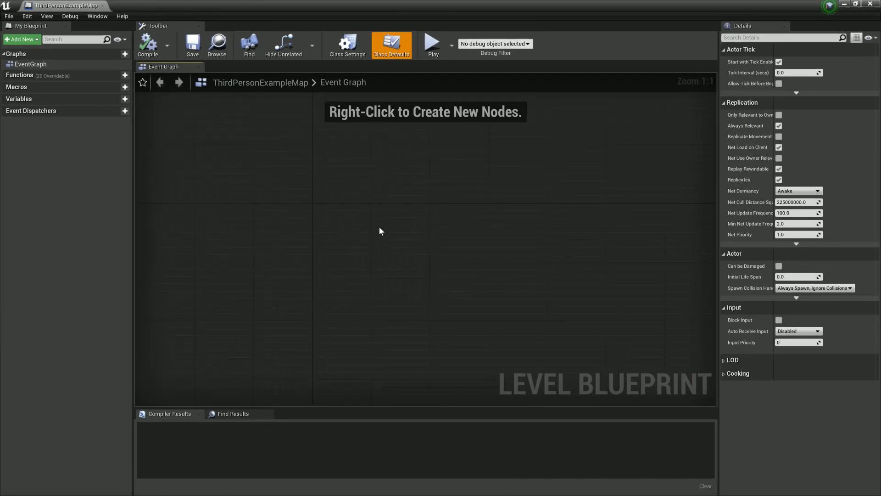
{"action": "right_click", "coordinate": [368, 222]}
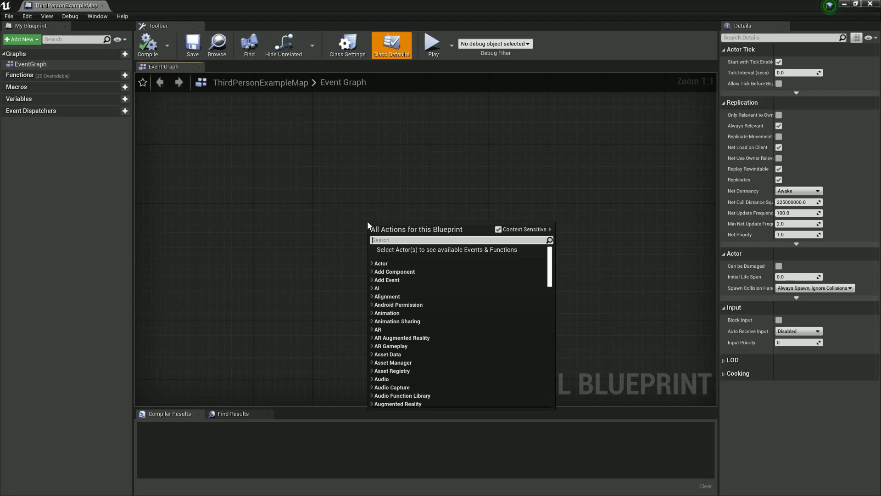
{"action": "type", "text": "begin"}
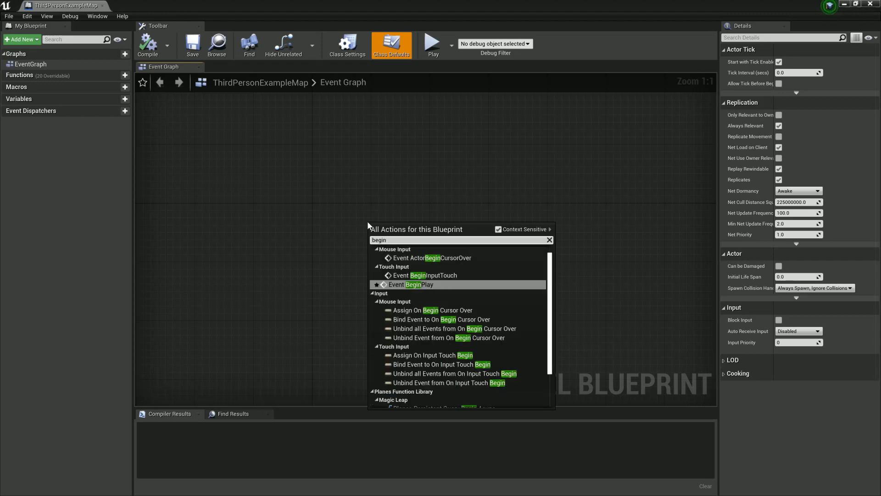
{"action": "key", "text": "Return"}
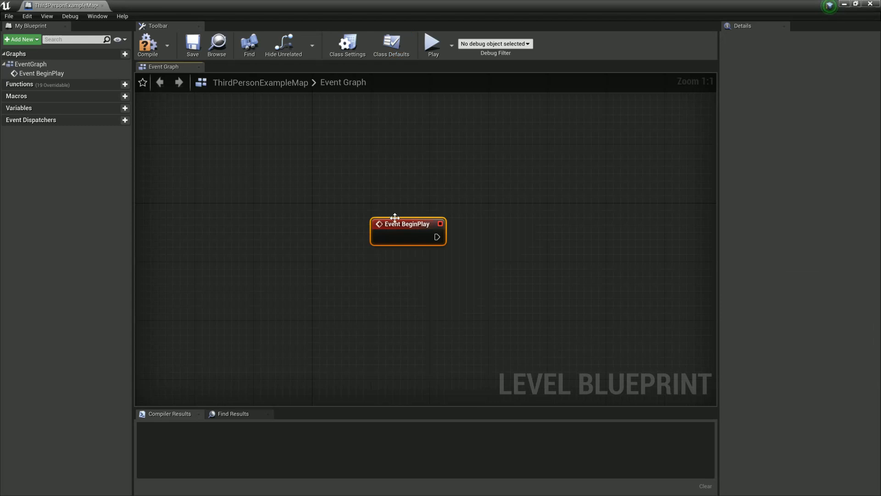
- Connect an Activate Control Bus Mix node to Event BeginPlay and set its Bus Mix to DefaultBusMix
{"action": "right_click_drag", "start_coordinate": [473, 235], "coordinate": [354, 241]}
{"action": "left_click_drag", "start_coordinate": [338, 243], "coordinate": [429, 242]}
{"action": "type", "text": "activate"}
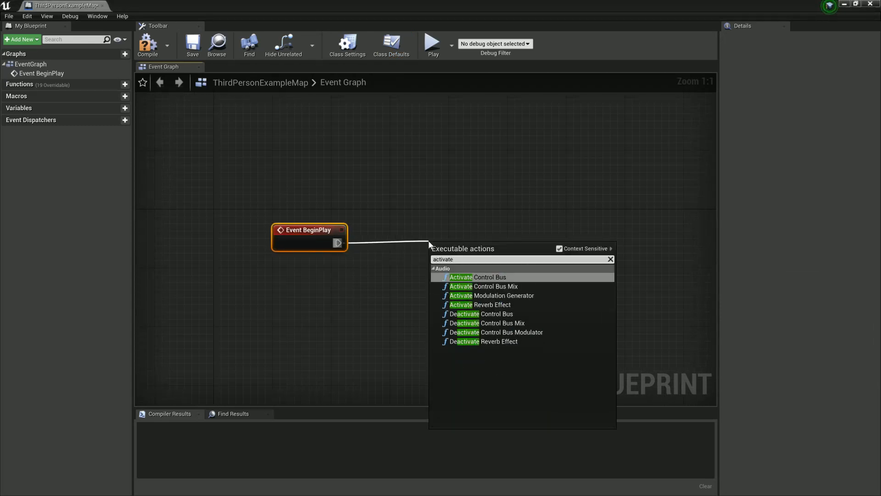
{"action": "left_click", "coordinate": [494, 286]}
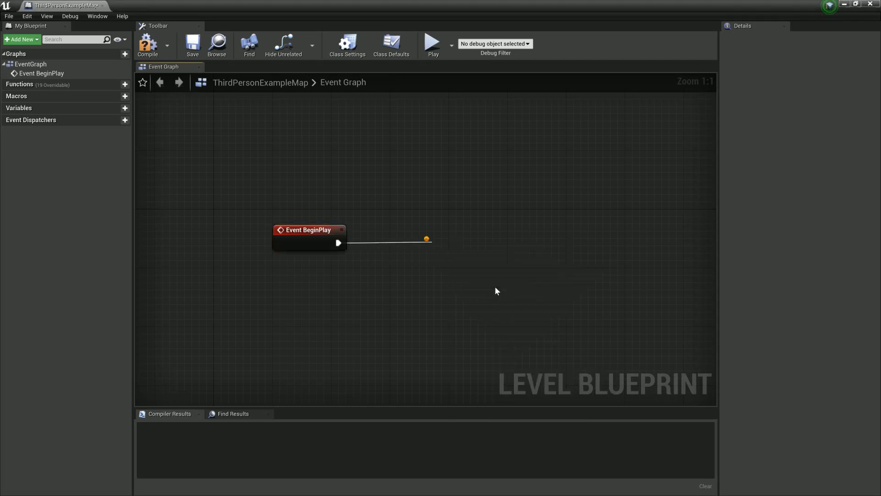
{"action": "left_click", "coordinate": [498, 263]}
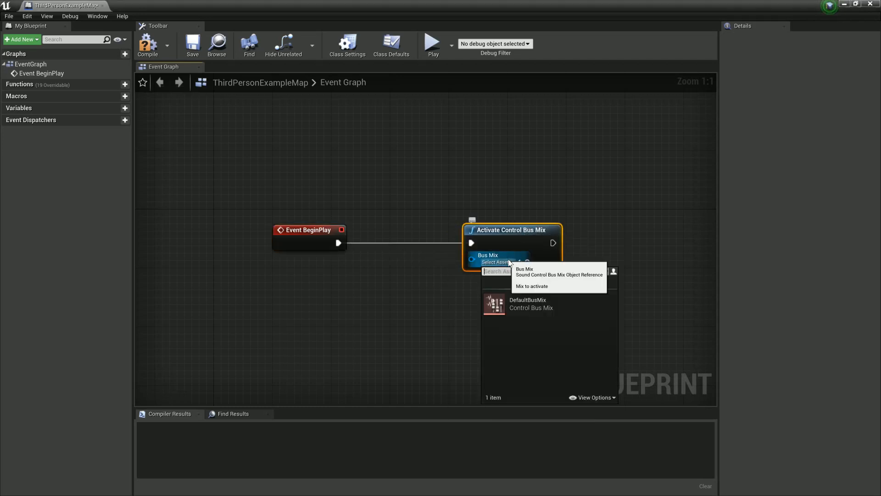
{"action": "left_click", "coordinate": [515, 306]}
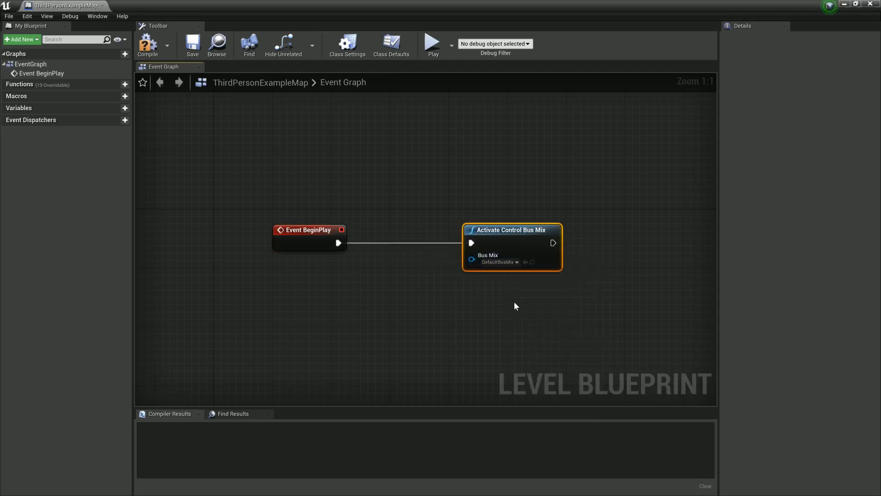
- Compile and save the Level Blueprint, then close it
{"action": "left_click", "coordinate": [148, 43]}
{"action": "left_click", "coordinate": [193, 43]}
{"action": "left_click", "coordinate": [340, 171]}
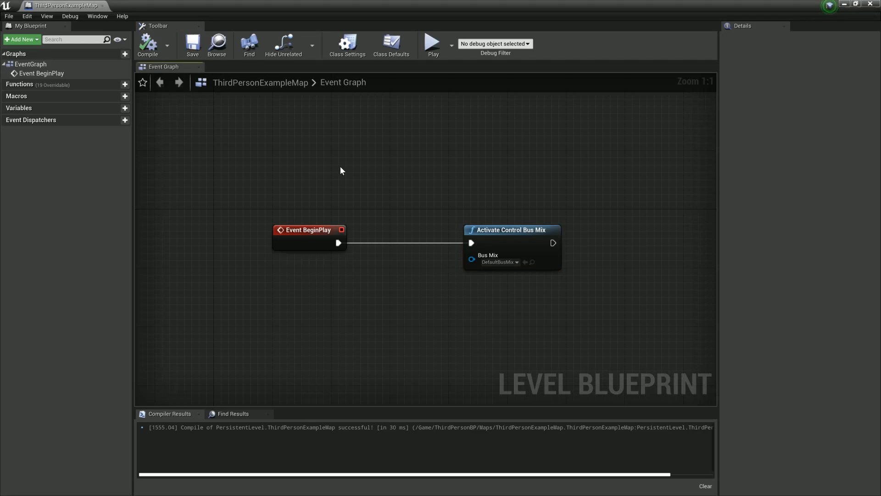
{"action": "left_click", "coordinate": [871, 4]}
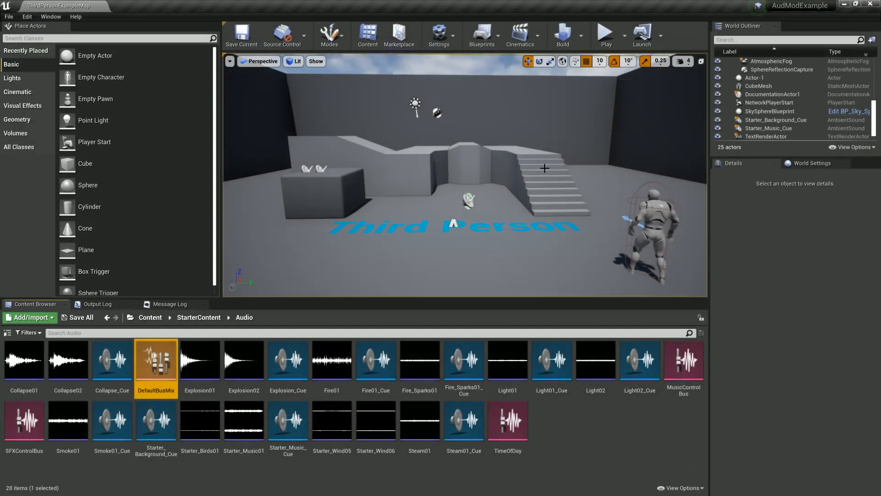
- Play the level, run the console command "au.debug.soundmodulators 1" to inspect the active bus mix matrix, and stop playing
{"action": "left_click", "coordinate": [605, 33]}
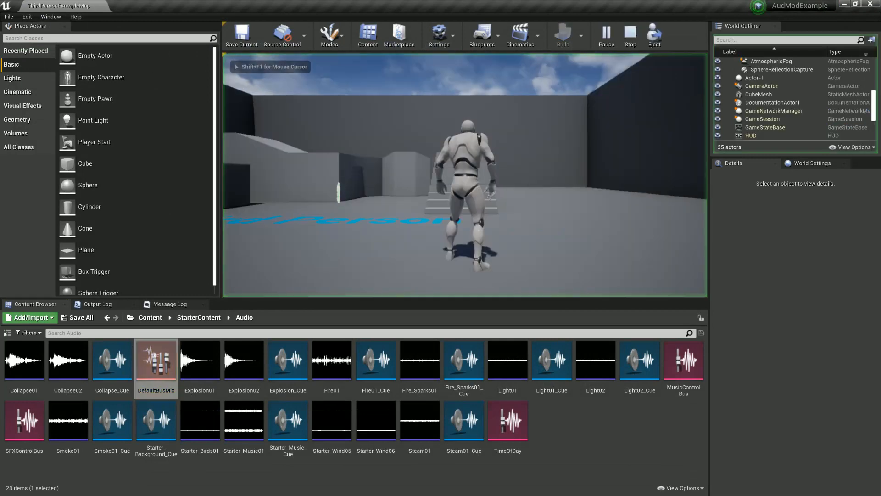
{"action": "key", "text": "shift+F1"}
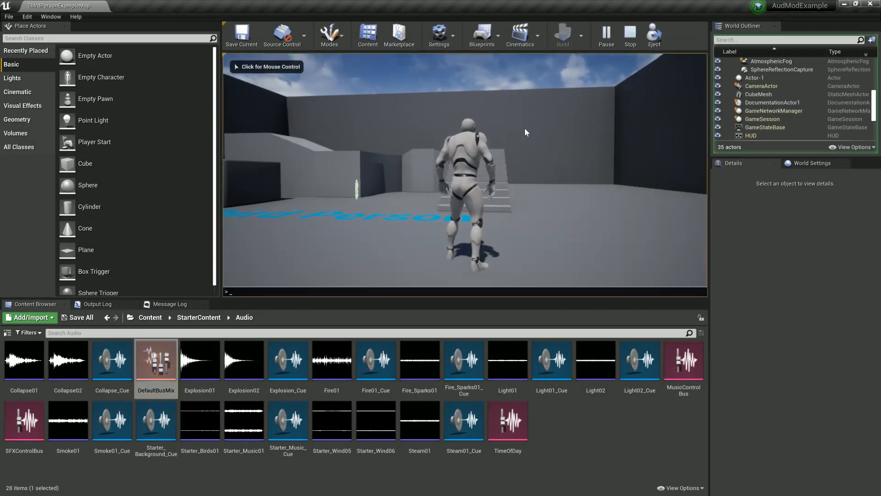
{"action": "key", "text": "grave"}
{"action": "type", "text": "au.debug."}
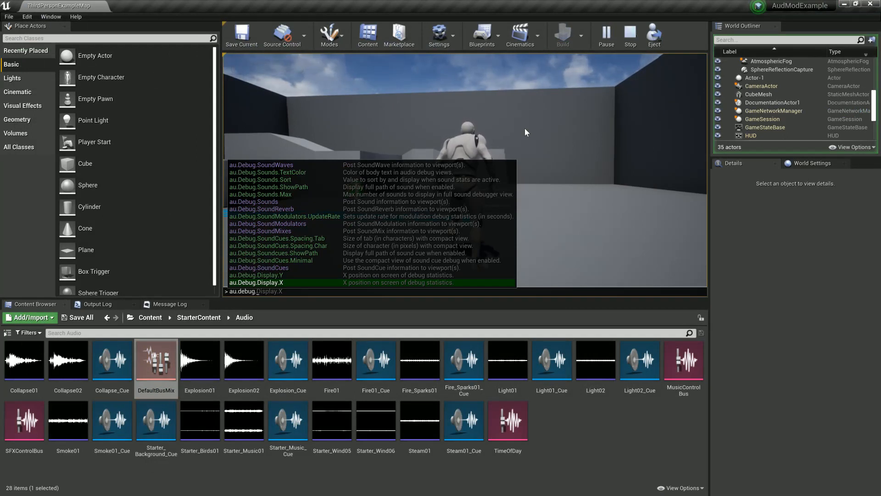
{"action": "type", "text": "soundmodulators 1"}
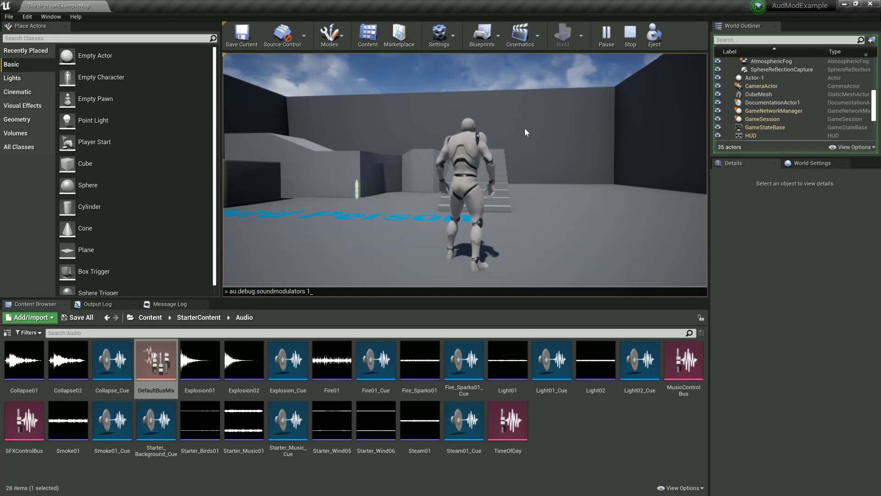
{"action": "key", "text": "Return"}
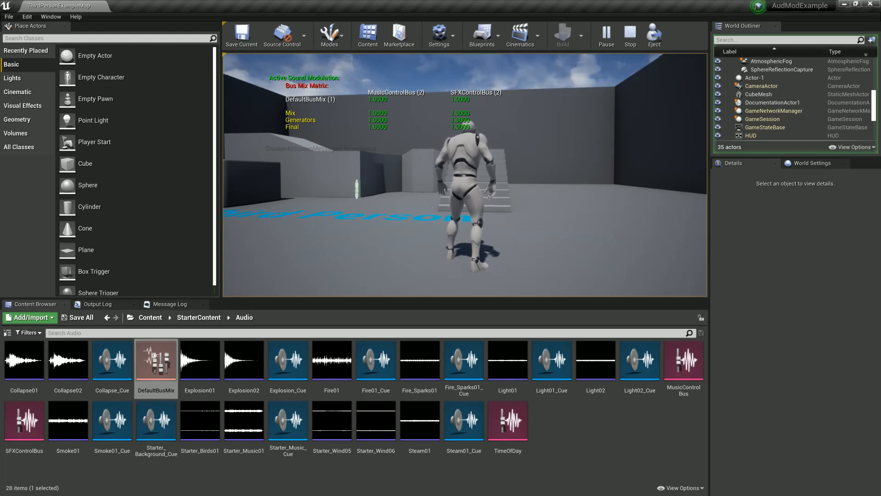
{"action": "key", "text": "Escape"}
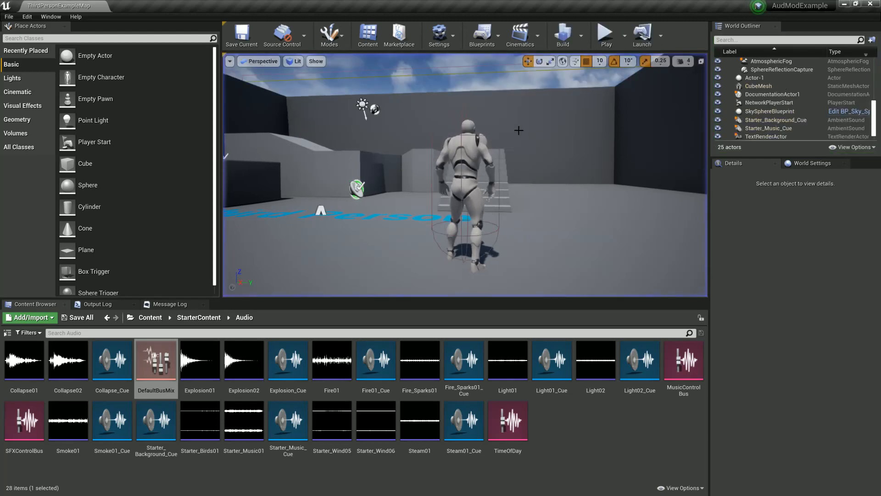
- Open DefaultBusMix in a smaller window beside the viewport and start playing the level
{"action": "double_click", "coordinate": [156, 362]}
{"action": "left_click_drag", "start_coordinate": [515, 4], "coordinate": [554, 49]}
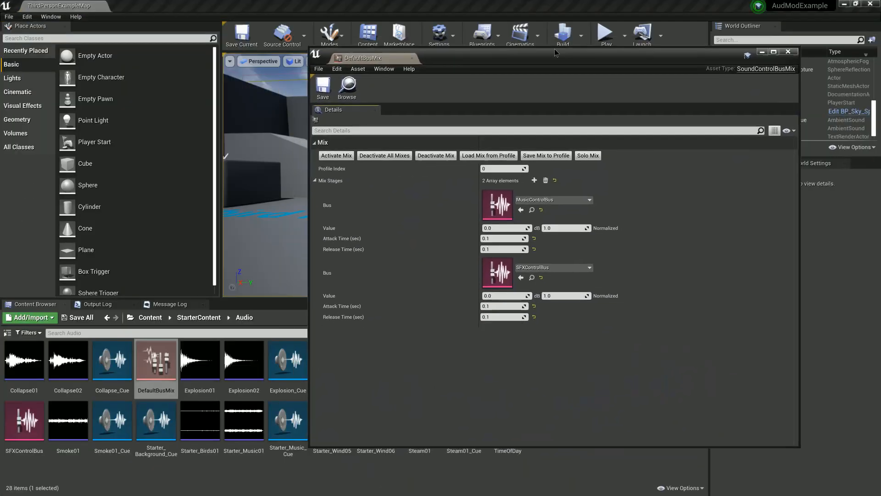
{"action": "left_click_drag", "start_coordinate": [312, 234], "coordinate": [473, 234]}
{"action": "left_click_drag", "start_coordinate": [626, 64], "coordinate": [640, 88]}
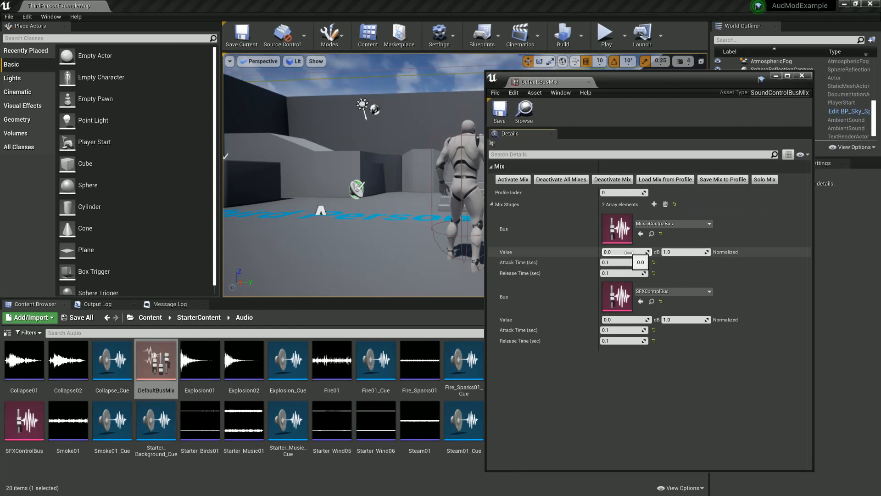
{"action": "left_click", "coordinate": [606, 36]}
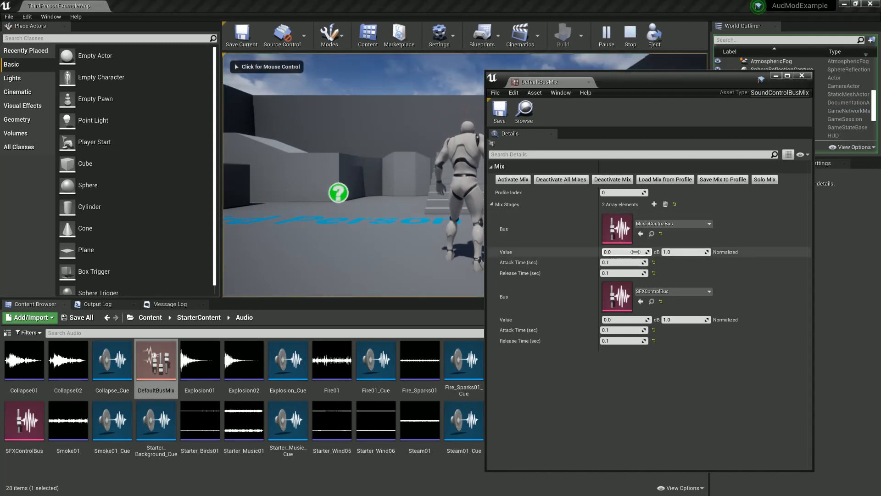
- Lower MusicControlBus to about -7.6 dB and SFXControlBus to about -1.8 dB during play, then save and close DefaultBusMix
{"action": "left_click_drag", "start_coordinate": [647, 252], "coordinate": [614, 252]}
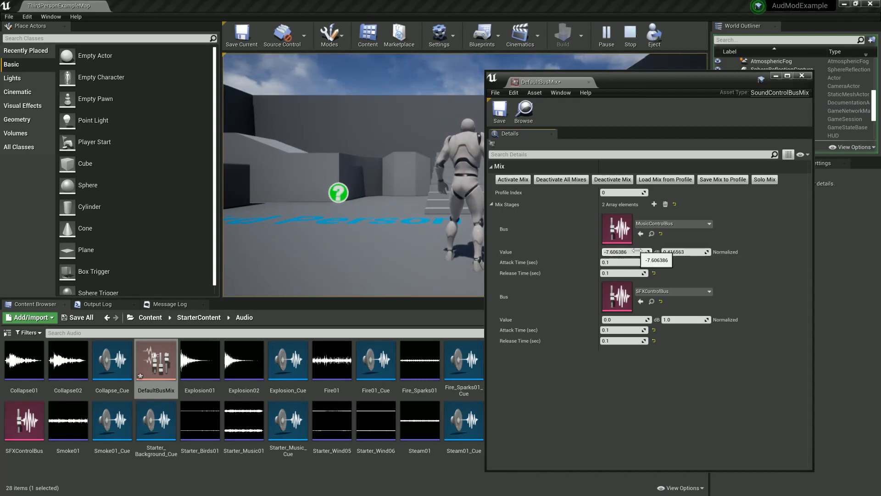
{"action": "left_click_drag", "start_coordinate": [625, 319], "coordinate": [622, 320]}
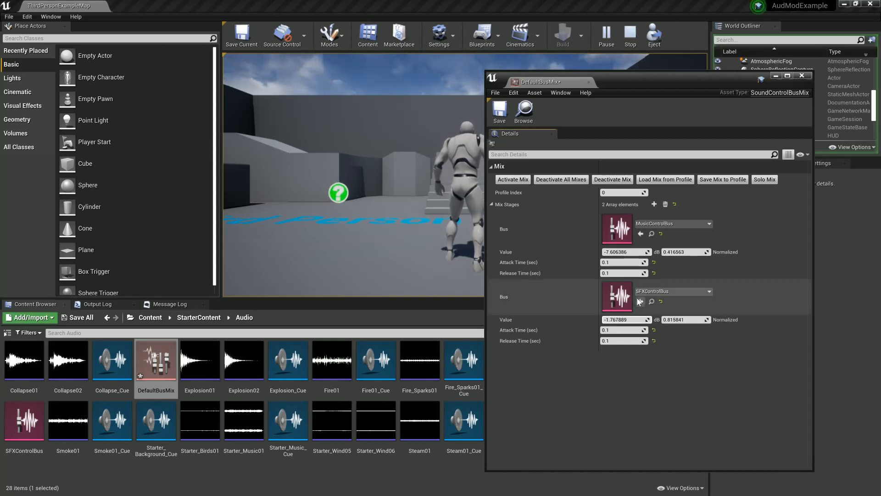
{"action": "left_click", "coordinate": [499, 114]}
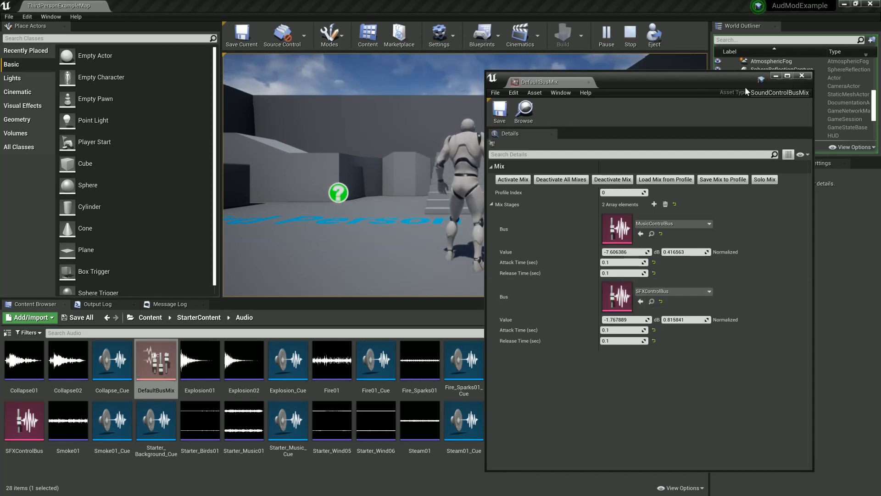
{"action": "left_click", "coordinate": [807, 77]}
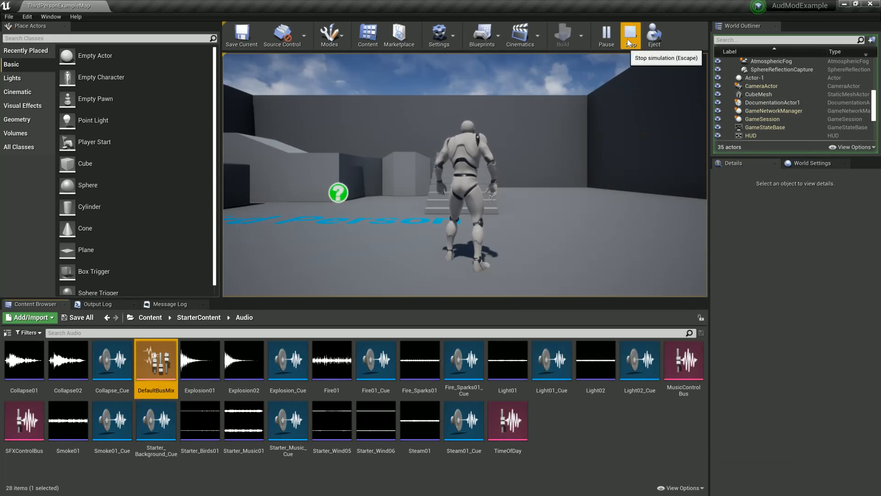
- Reopen DefaultBusMix and set the MusicControlBus value to about -3 dB and the SFXControlBus value to about -2 dB
{"action": "double_click", "coordinate": [156, 365]}
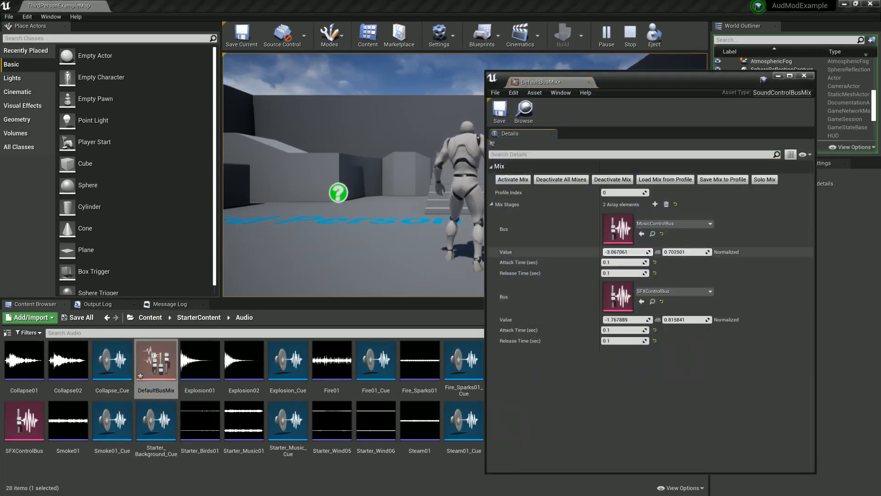
{"action": "left_click", "coordinate": [629, 252]}
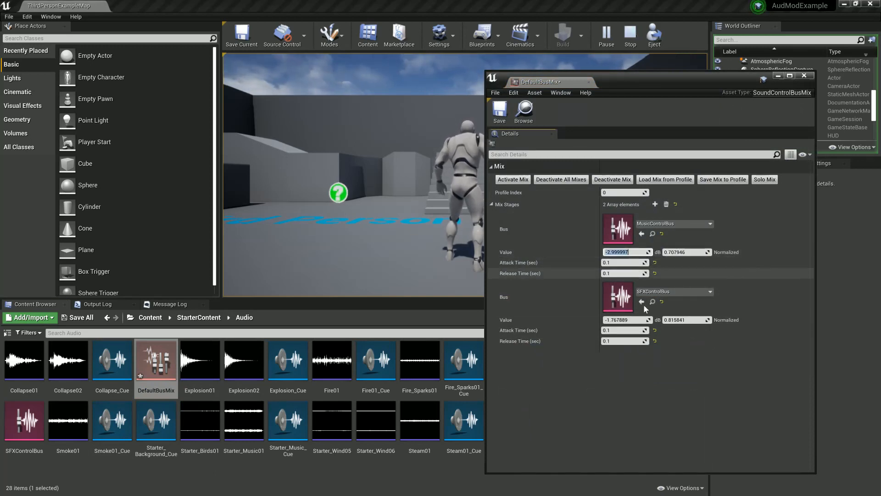
{"action": "left_click", "coordinate": [642, 379]}
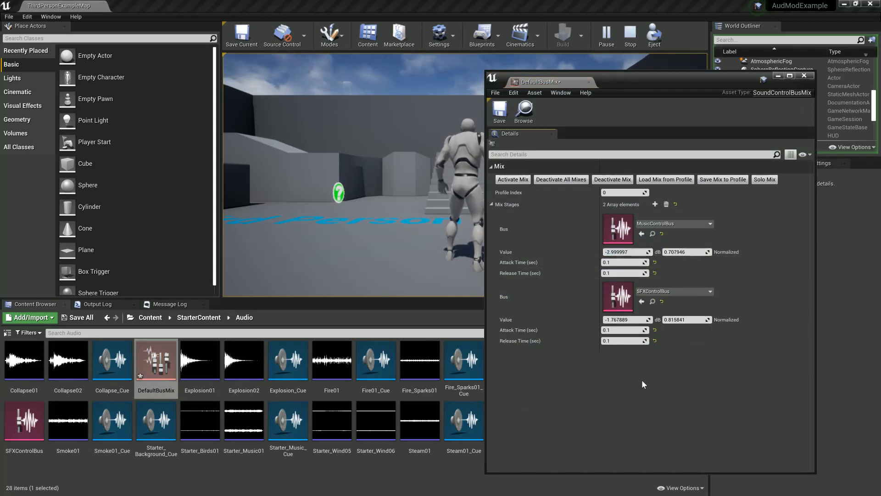
{"action": "left_click", "coordinate": [632, 320]}
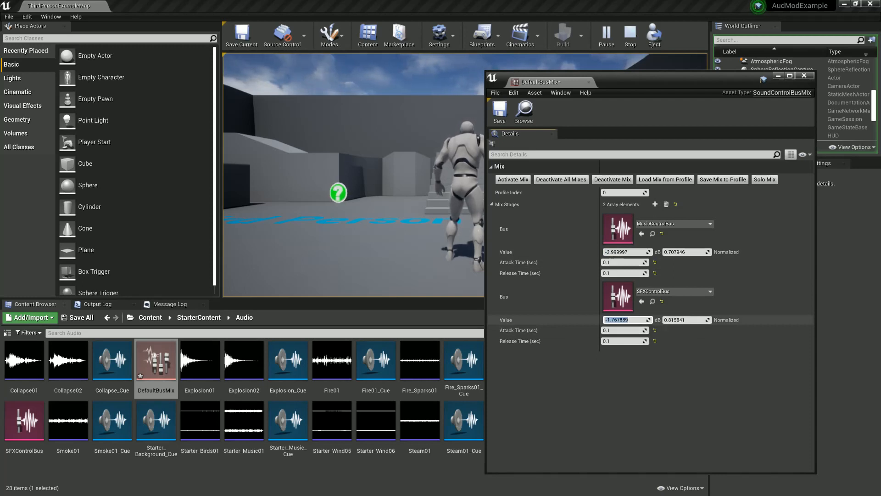
{"action": "left_click", "coordinate": [650, 393]}
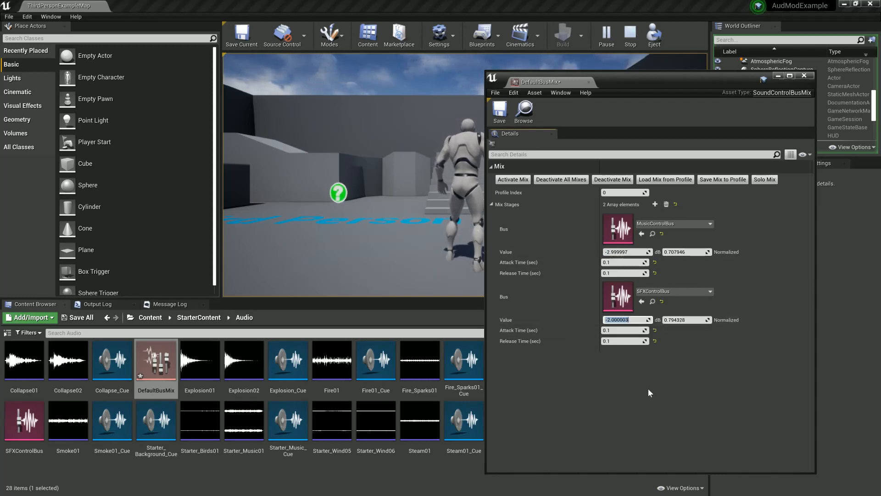
- Save and close DefaultBusMix, then stop playing the level
{"action": "left_click", "coordinate": [499, 112]}
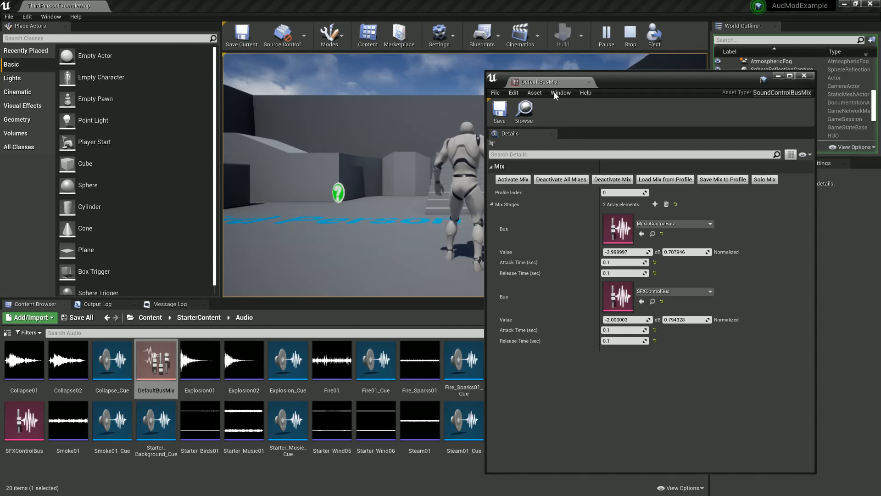
{"action": "left_click", "coordinate": [805, 75]}
{"action": "key", "text": "Escape"}
{"action": "left_click", "coordinate": [579, 445]}
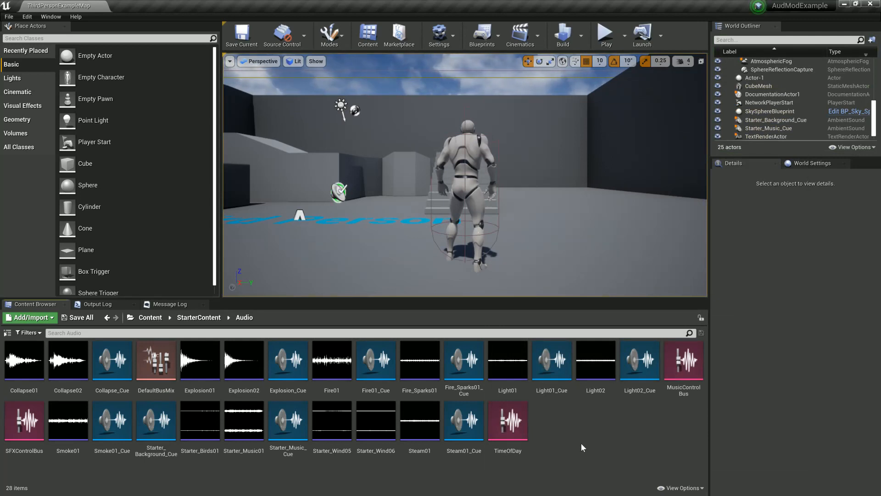
{"action": "right_click_drag", "start_coordinate": [535, 141], "coordinate": [501, 185]}
{"action": "key", "text": "d"}
{"action": "key", "text": "s"}
{"action": "key", "text": "w"}
{"action": "key", "text": "a"}
{"action": "key", "text": "a"}
{"action": "key", "text": "w"}
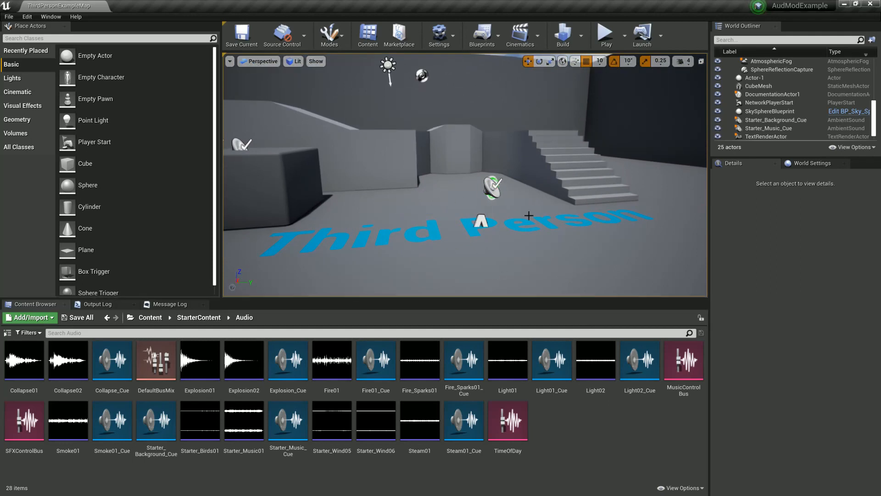
- Duplicate SFXControlBus in the Audio folder and name the copy Amb_BG_ControlBus
{"action": "right_click", "coordinate": [558, 436]}
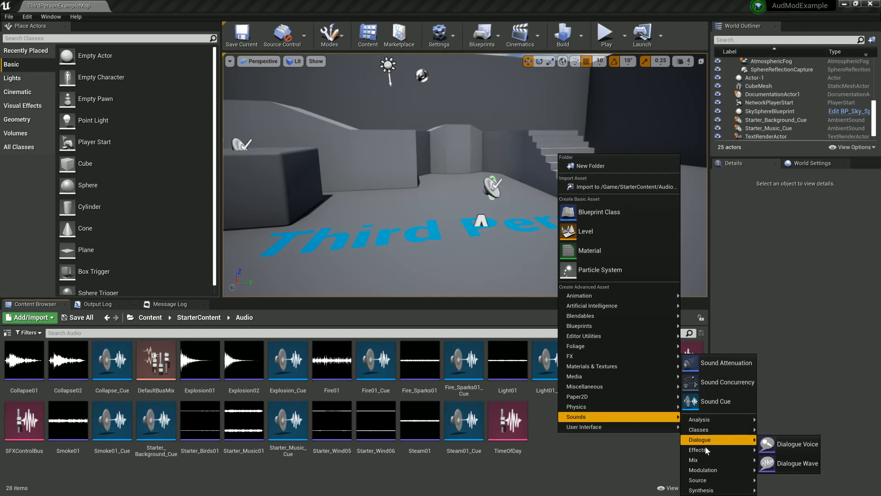
{"action": "left_click", "coordinate": [674, 452]}
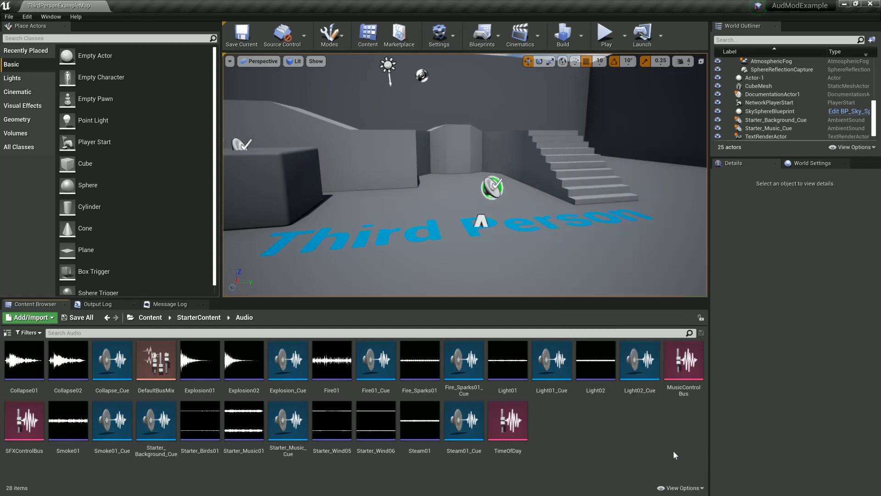
{"action": "left_click", "coordinate": [26, 433]}
{"action": "key", "text": "ctrl+w"}
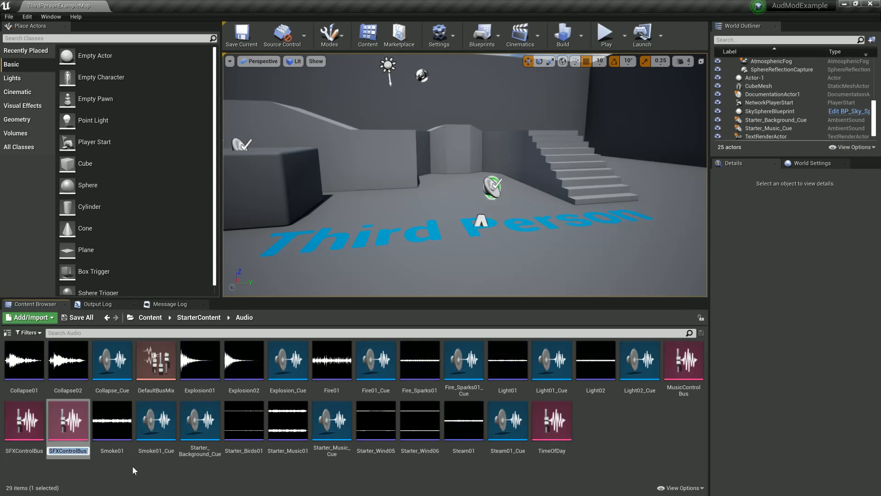
{"action": "type", "text": "Amb_"}
{"action": "type", "text": "BG_Cont"}
{"action": "type", "text": "rolBus"}
{"action": "key", "text": "Return"}
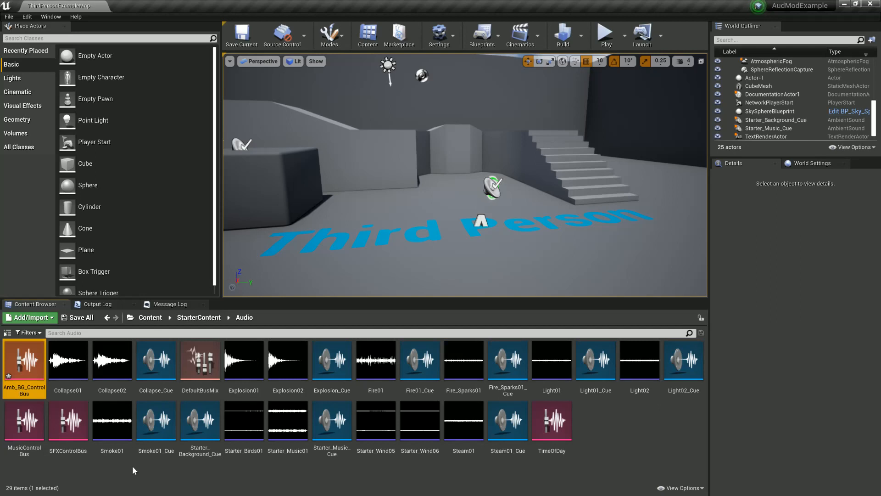
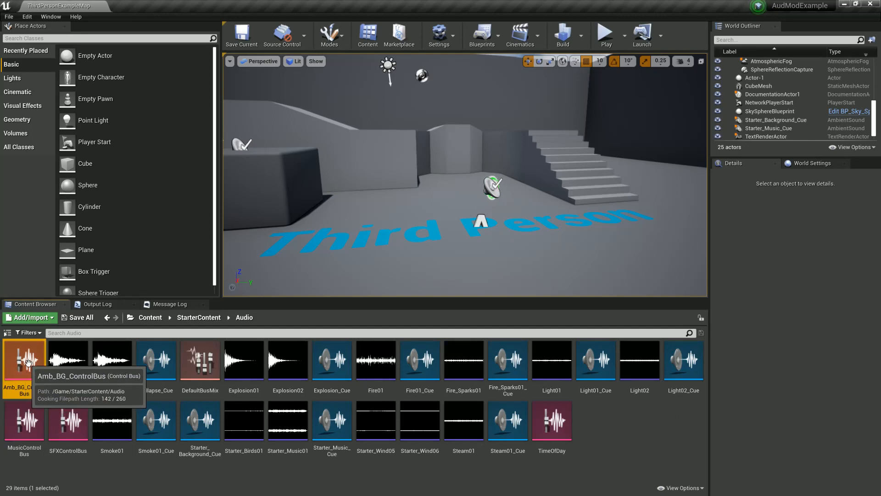
- Duplicate Amb_BG_ControlBus and name the copy POI_Fire_ControlBus
{"action": "key", "text": "ctrl+w"}
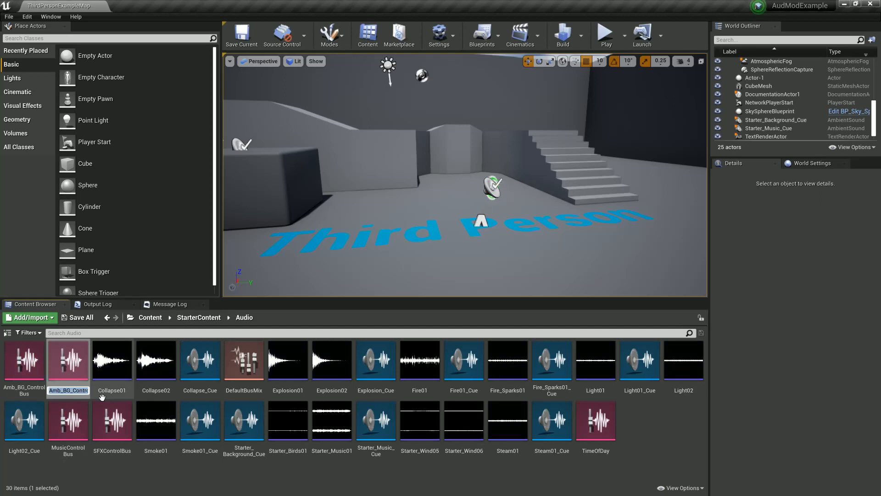
{"action": "type", "text": "POI_"}
{"action": "type", "text": "Fire"}
{"action": "type", "text": "_"}
{"action": "type", "text": "ControlBus"}
{"action": "key", "text": "Return"}
{"action": "mouse_move", "coordinate": [94, 379]}
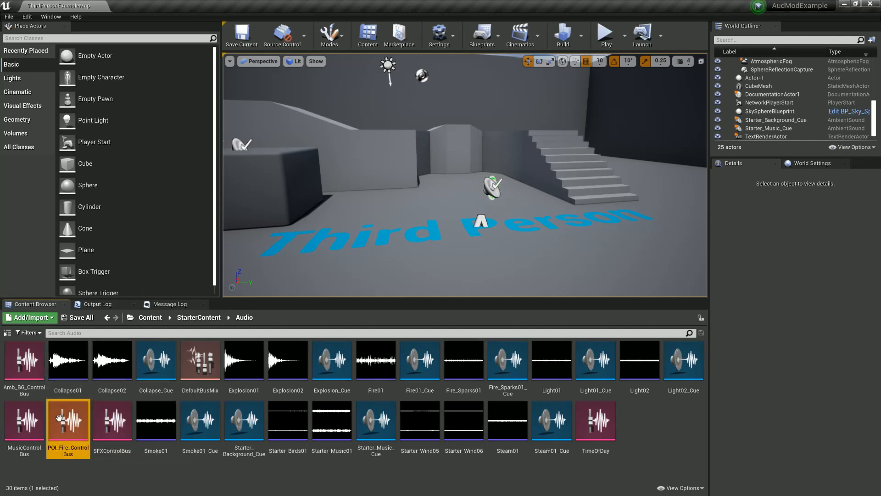
{"action": "left_click", "coordinate": [95, 478]}
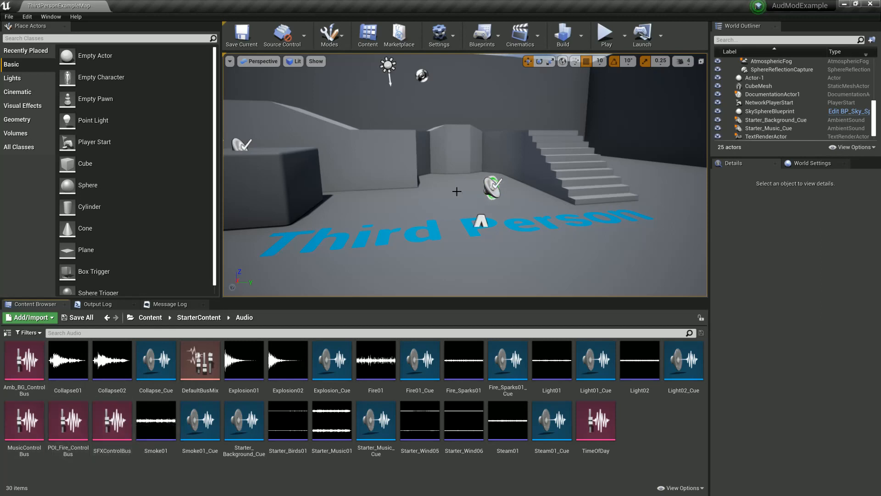
{"action": "mouse_move", "coordinate": [468, 370]}
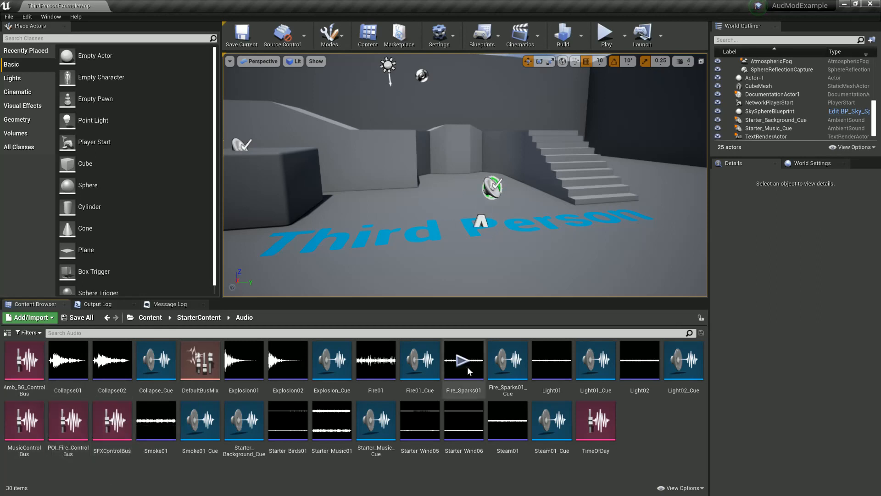
{"action": "left_click", "coordinate": [429, 379]}
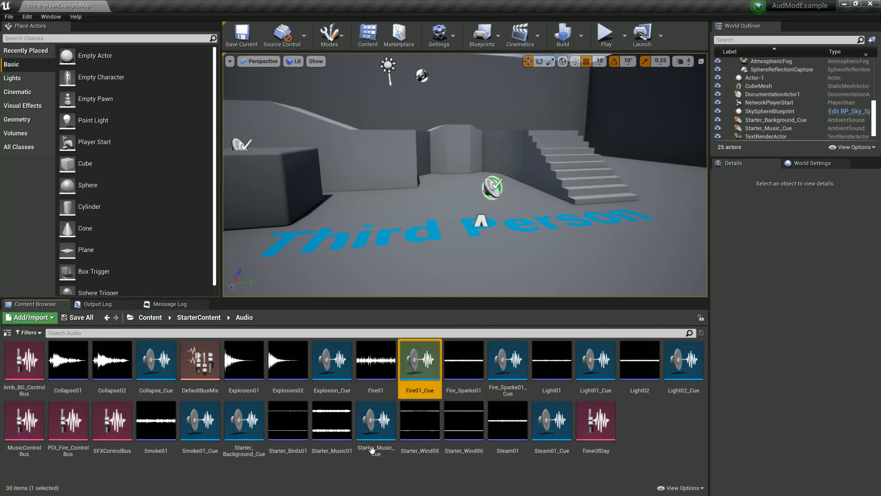
{"action": "left_click", "coordinate": [125, 468]}
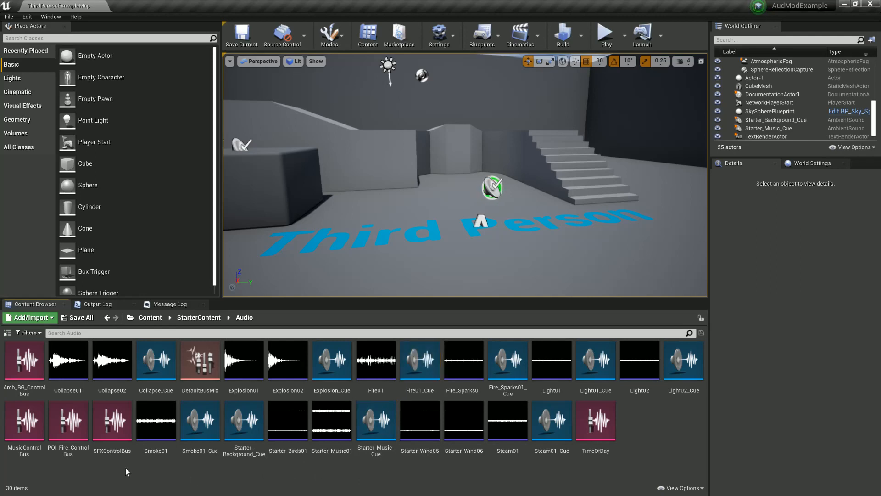
- Create a modulation Parameter Patch asset in the Audio folder and name it POI_Fire_Patch
{"action": "right_click", "coordinate": [646, 432]}
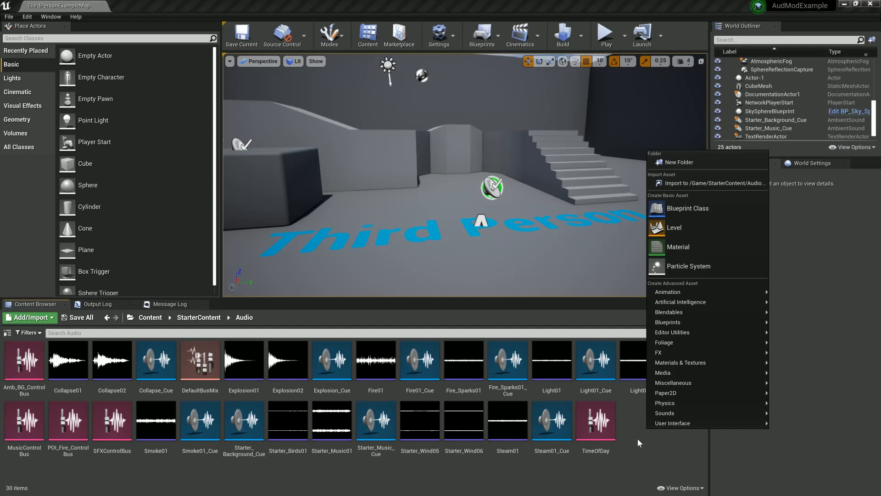
{"action": "mouse_move", "coordinate": [672, 413]}
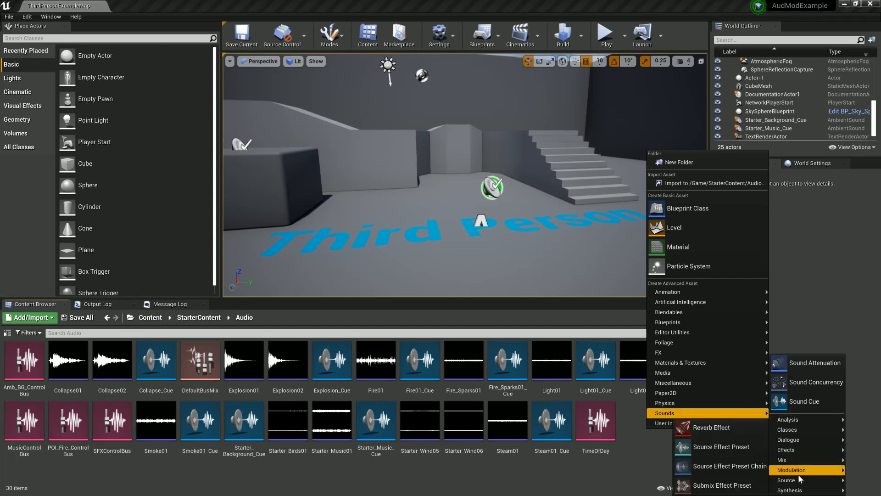
{"action": "mouse_move", "coordinate": [794, 470]}
{"action": "left_click", "coordinate": [734, 480]}
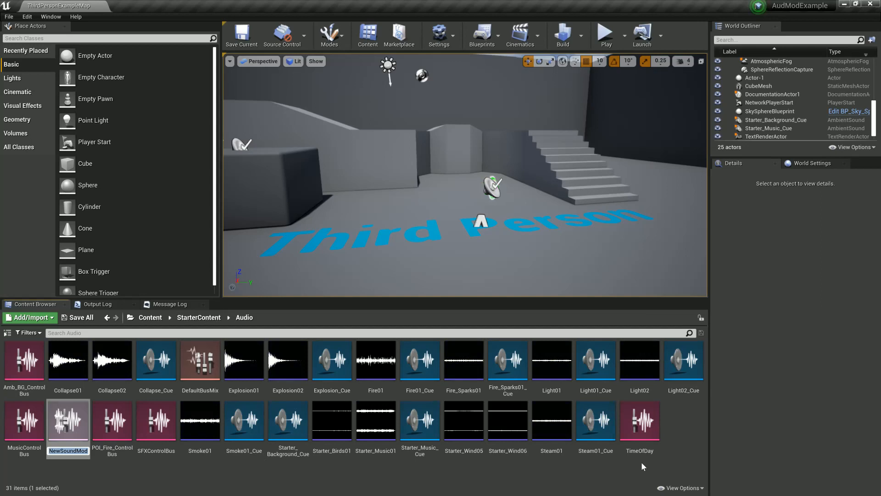
{"action": "type", "text": "POI_Fire_Patch"}
{"action": "key", "text": "Return"}
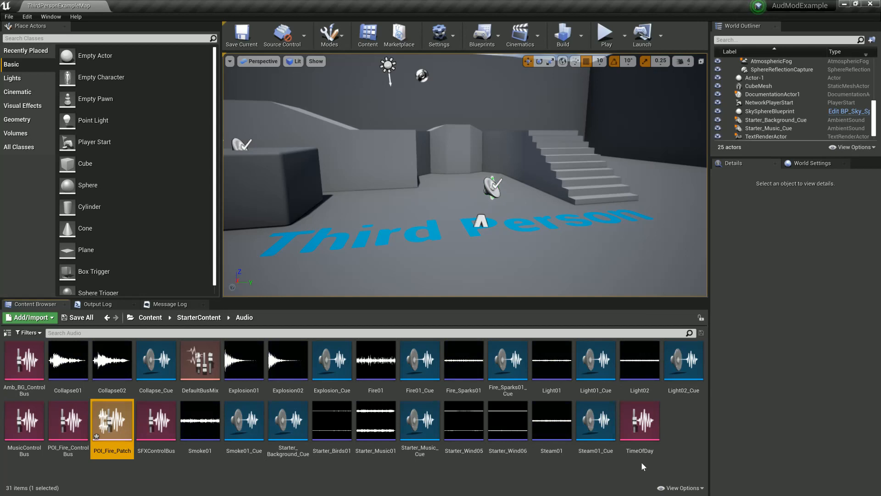
- Rename the POI_Fire_Patch asset as POI_Campfire_Patch
{"action": "left_click", "coordinate": [113, 451]}
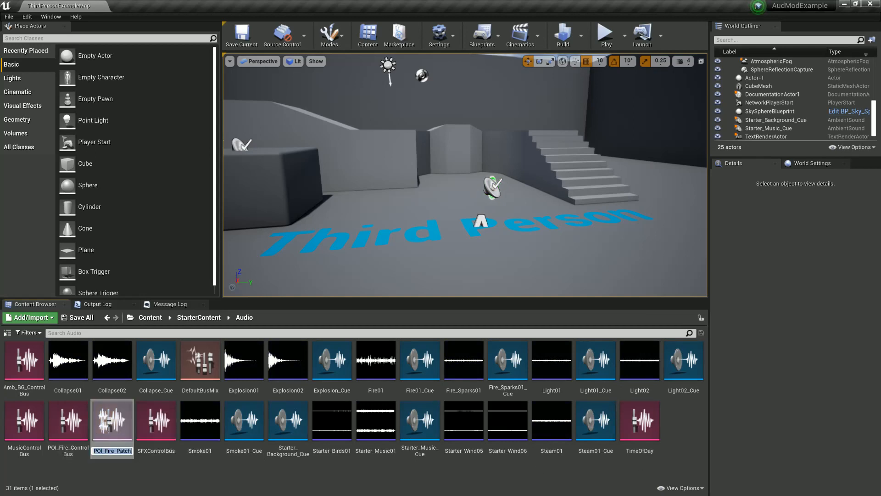
{"action": "left_click", "coordinate": [115, 451]}
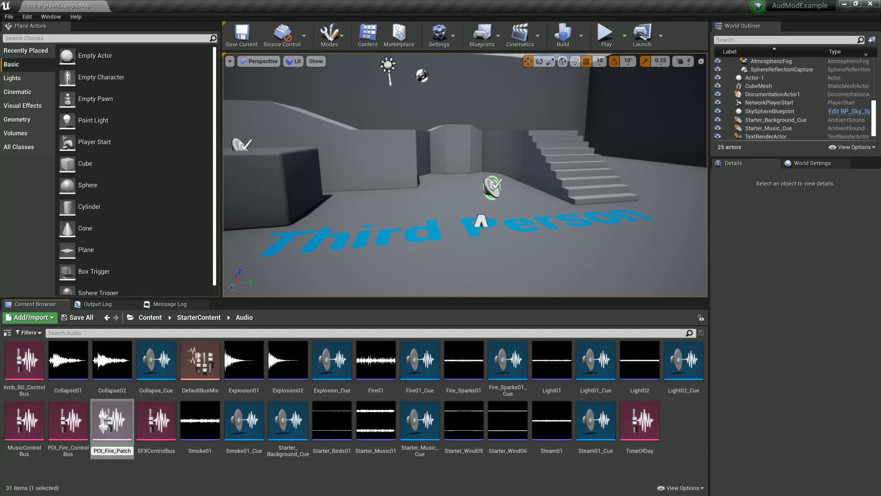
{"action": "key", "text": "BackSpace"}
{"action": "key", "text": "BackSpace"}
{"action": "key", "text": "BackSpace"}
{"action": "key", "text": "BackSpace"}
{"action": "type", "text": "Ca"}
{"action": "key", "text": "Return"}
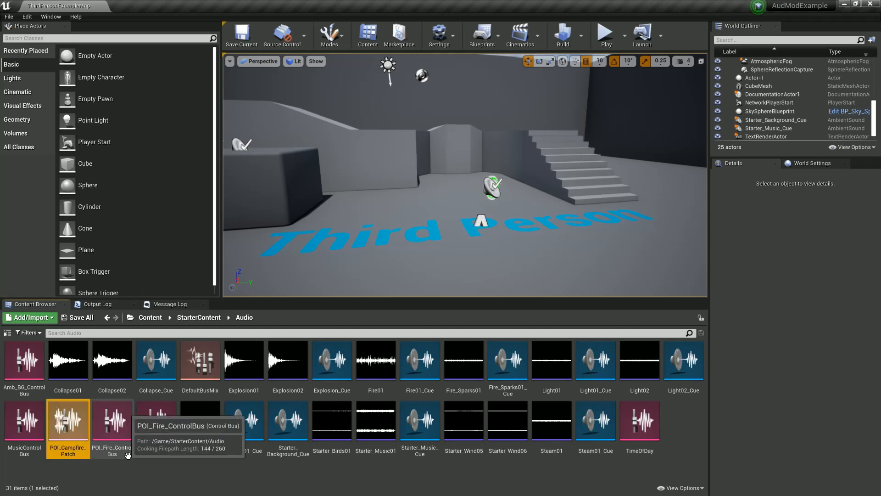
- Rename the POI_Fire_ControlBus asset as POI_Env_ControlBus
{"action": "left_click", "coordinate": [112, 448]}
{"action": "left_click", "coordinate": [112, 449]}
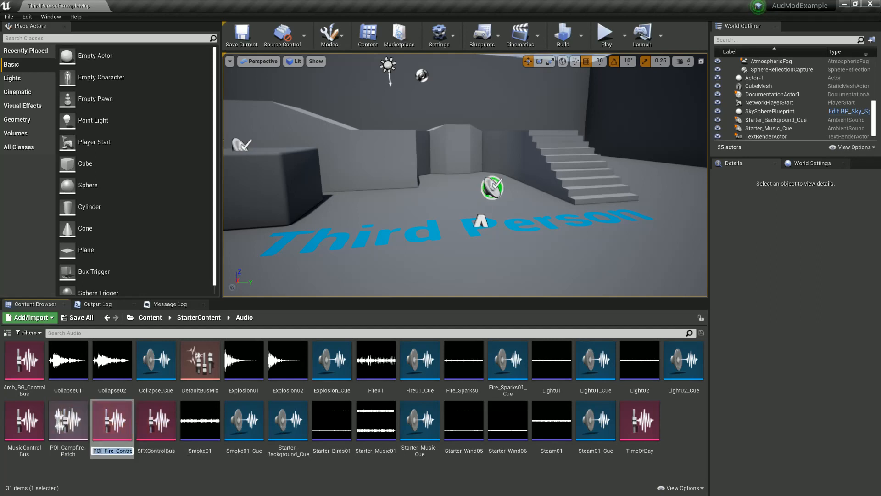
{"action": "left_click", "coordinate": [117, 451]}
{"action": "key", "text": "BackSpace"}
{"action": "key", "text": "BackSpace"}
{"action": "key", "text": "BackSpace"}
{"action": "key", "text": "BackSpace"}
{"action": "type", "text": "Am"}
{"action": "key", "text": "BackSpace"}
{"action": "key", "text": "BackSpace"}
{"action": "type", "text": "EnvironmentSound"}
{"action": "key", "text": "BackSpace"}
{"action": "key", "text": "BackSpace"}
{"action": "key", "text": "BackSpace"}
{"action": "key", "text": "BackSpace"}
{"action": "key", "text": "BackSpace"}
{"action": "key", "text": "BackSpace"}
{"action": "key", "text": "BackSpace"}
{"action": "key", "text": "BackSpace"}
{"action": "key", "text": "Return"}
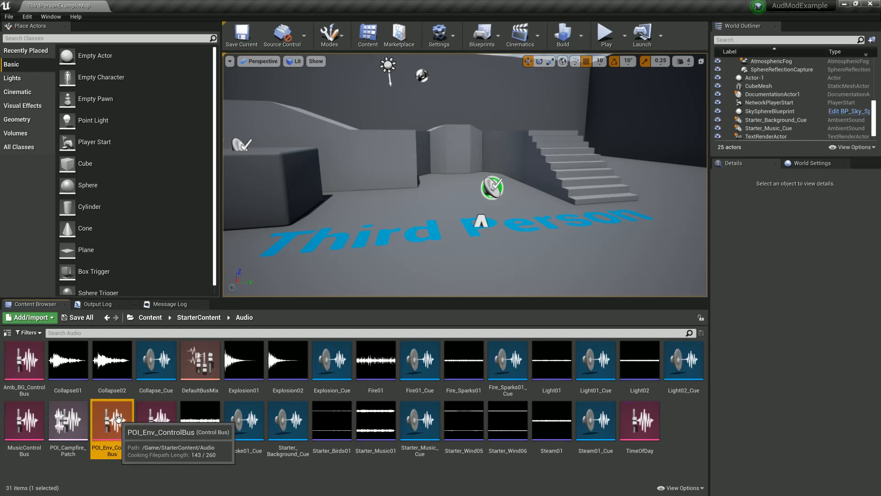
- Open POI_Campfire_Patch, turn off its Bypass option and widen the editor window
{"action": "left_click", "coordinate": [69, 429]}
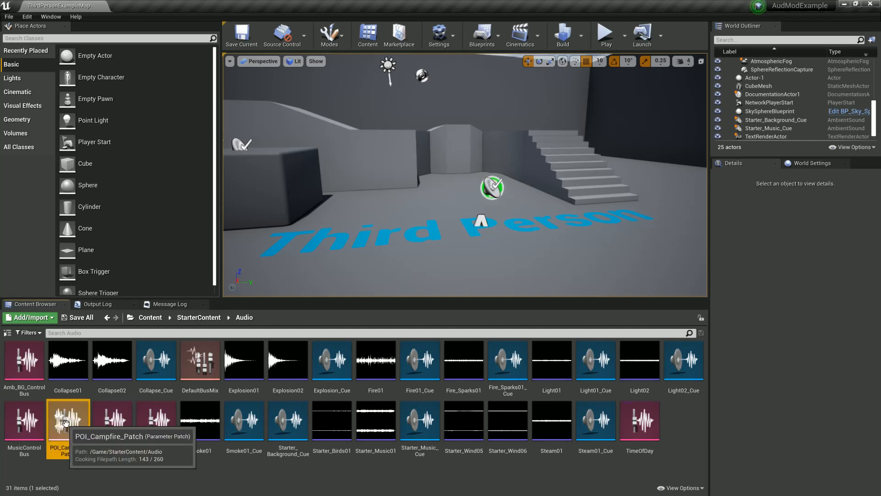
{"action": "double_click", "coordinate": [85, 419]}
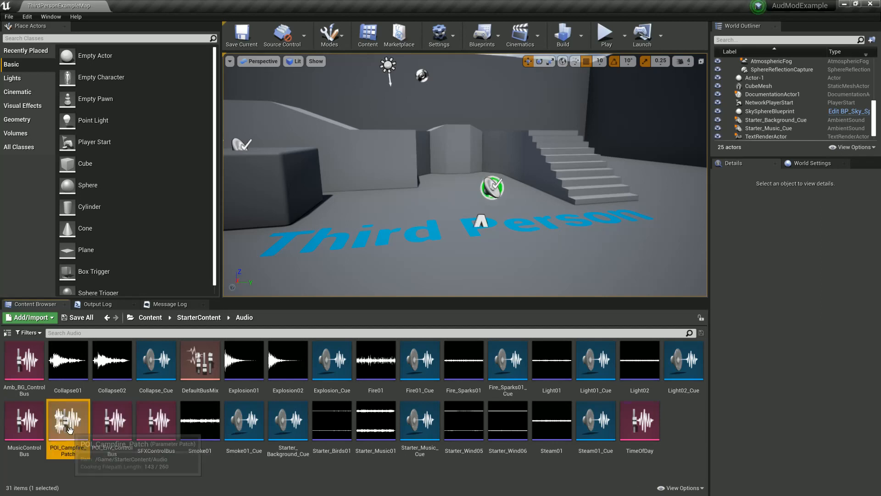
{"action": "left_click_drag", "start_coordinate": [664, 85], "coordinate": [551, 76]}
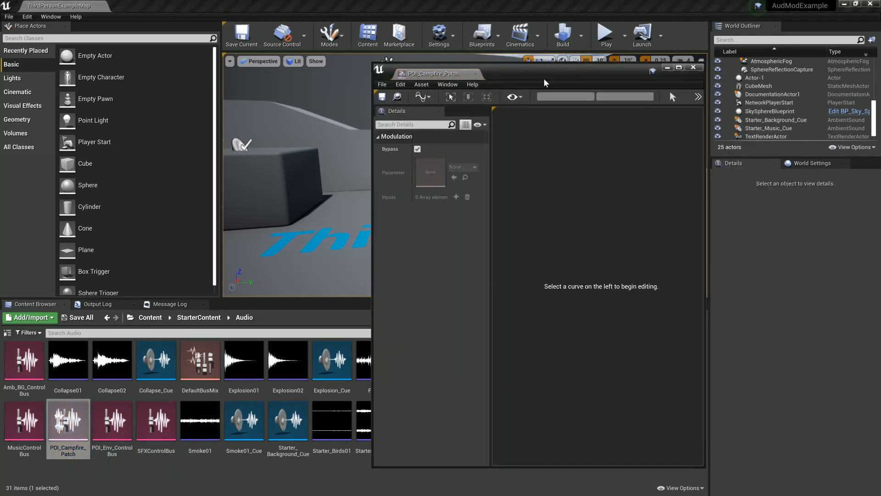
{"action": "left_click", "coordinate": [418, 148]}
{"action": "left_click_drag", "start_coordinate": [707, 181], "coordinate": [812, 180]}
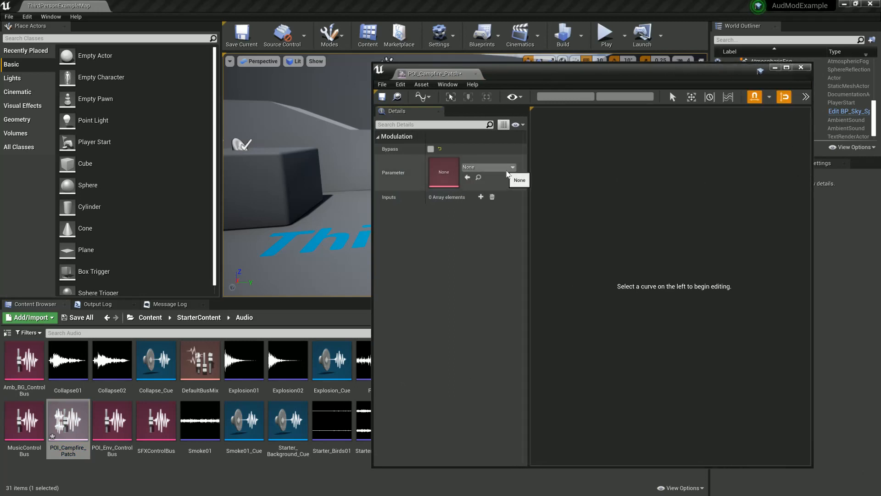
- Set the modulation Parameter of POI_Campfire_Patch to Volume
{"action": "left_click", "coordinate": [508, 169]}
{"action": "left_click", "coordinate": [508, 171]}
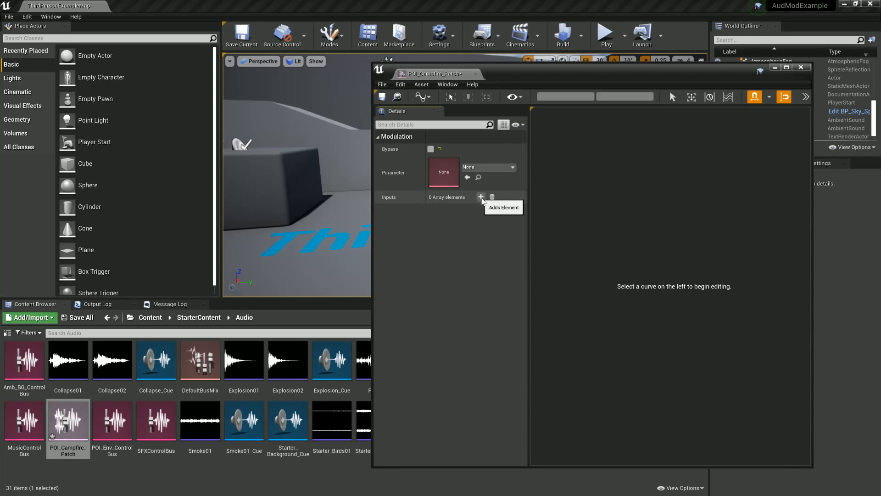
{"action": "left_click", "coordinate": [489, 167]}
{"action": "scroll", "coordinate": [550, 313], "scroll_direction": "down", "scroll_amount": 3}
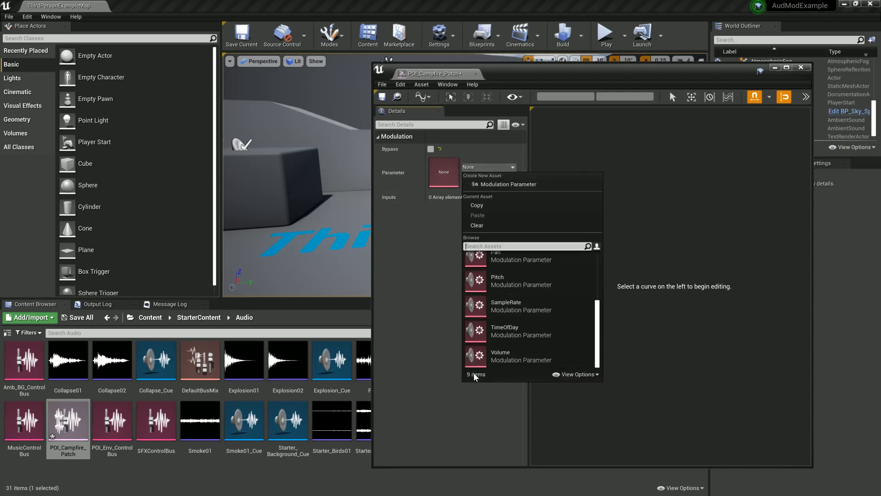
{"action": "left_click", "coordinate": [477, 360]}
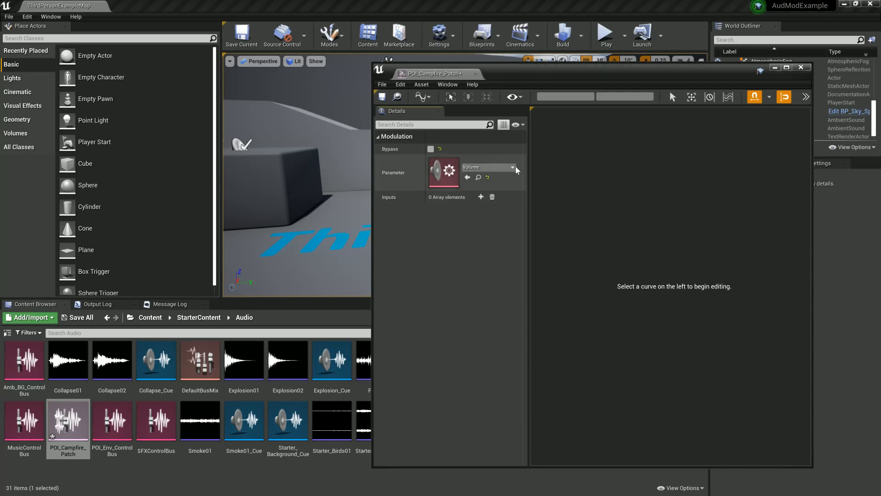
- Add a first input to the patch and assign SFXControlBus as its bus
{"action": "left_click", "coordinate": [481, 197]}
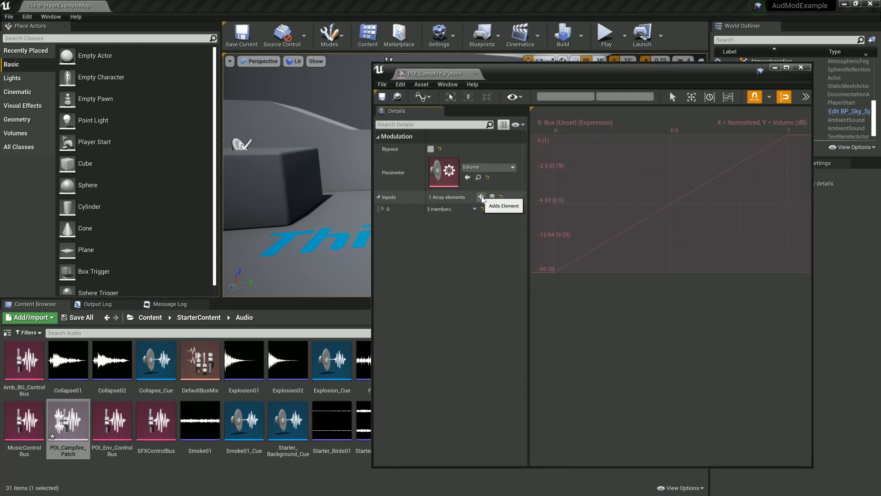
{"action": "left_click", "coordinate": [383, 209]}
{"action": "left_click", "coordinate": [485, 250]}
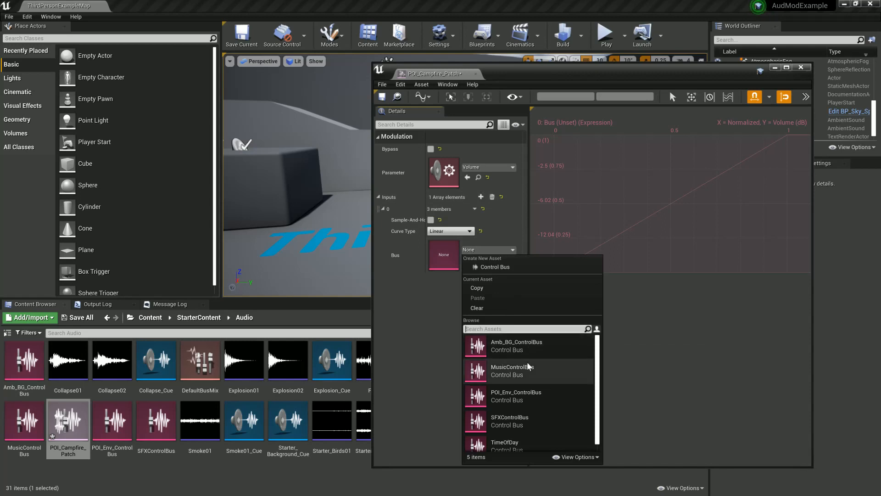
{"action": "left_click", "coordinate": [508, 420]}
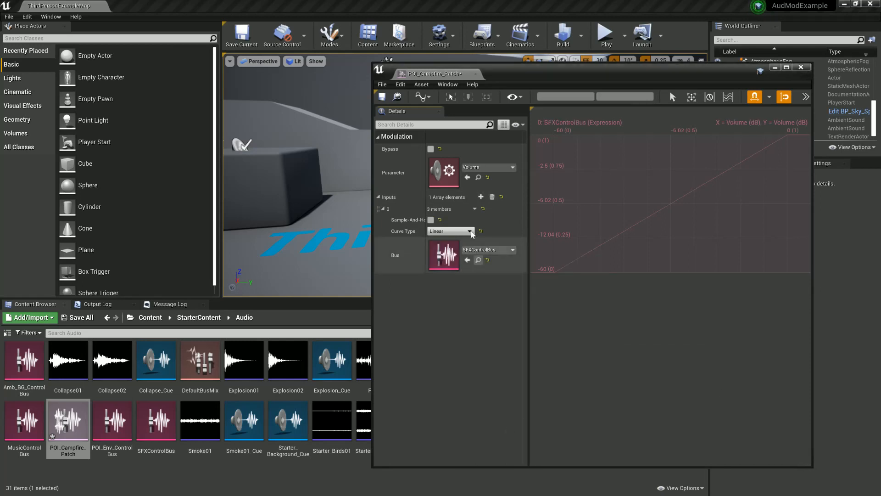
- Add a second patch input with POI_Env_ControlBus as its bus, and save and close POI_Campfire_Patch
{"action": "left_click", "coordinate": [480, 196]}
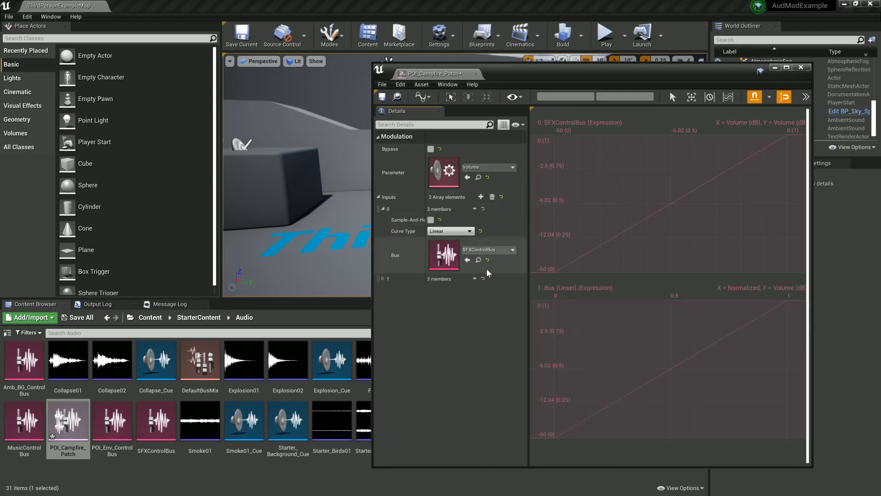
{"action": "left_click", "coordinate": [383, 279]}
{"action": "left_click", "coordinate": [512, 320]}
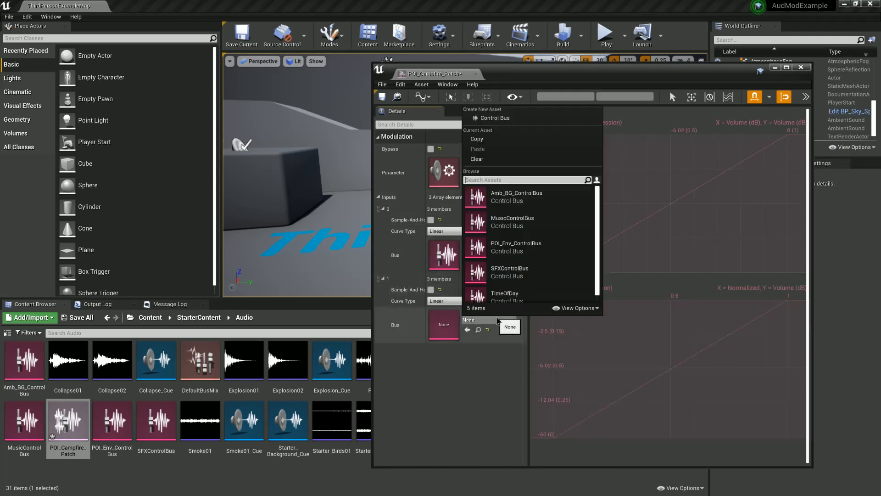
{"action": "left_click", "coordinate": [531, 251]}
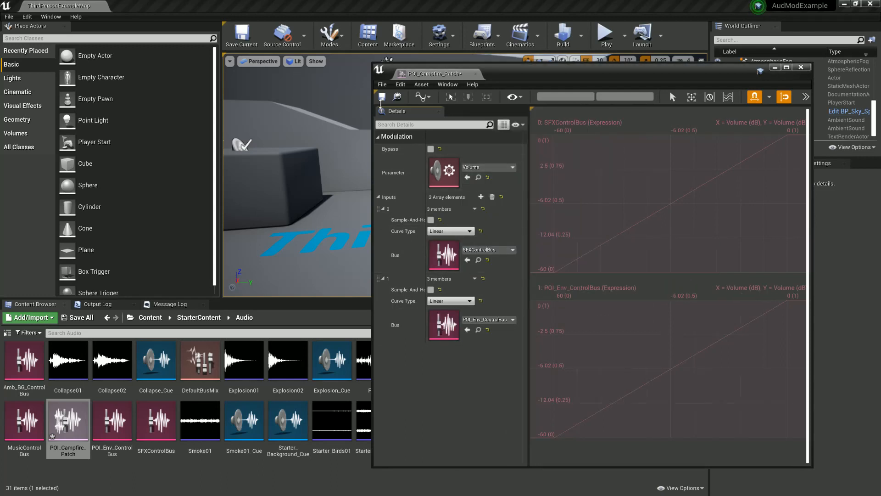
{"action": "left_click", "coordinate": [381, 99]}
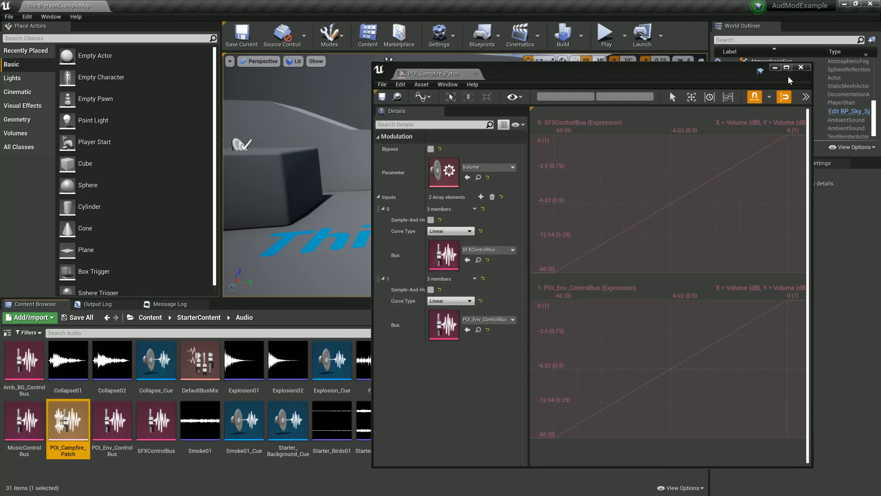
{"action": "left_click", "coordinate": [802, 67]}
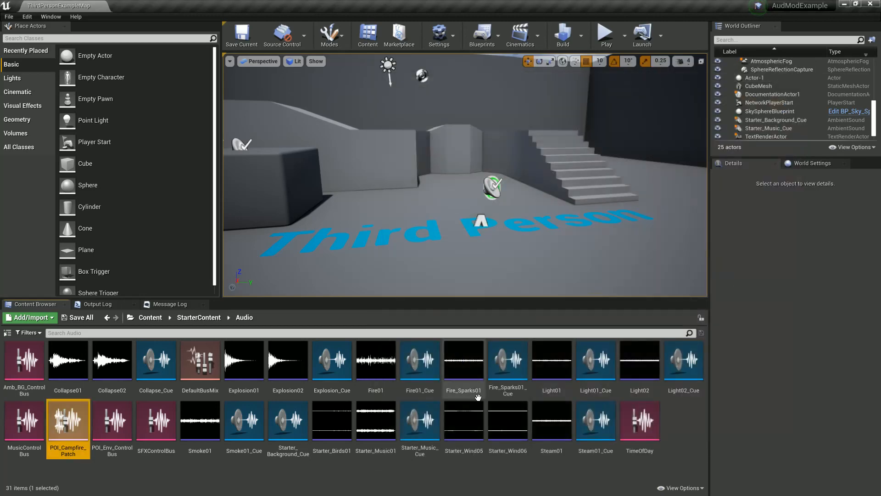
- Set the Volume Modulator of Fire01_Cue to POI_Campfire_Patch and close the cue
{"action": "left_click", "coordinate": [447, 478]}
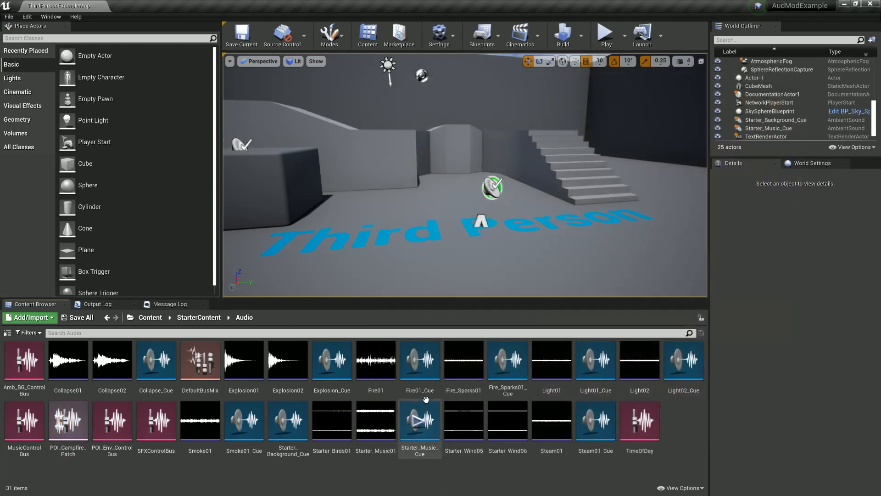
{"action": "double_click", "coordinate": [406, 377]}
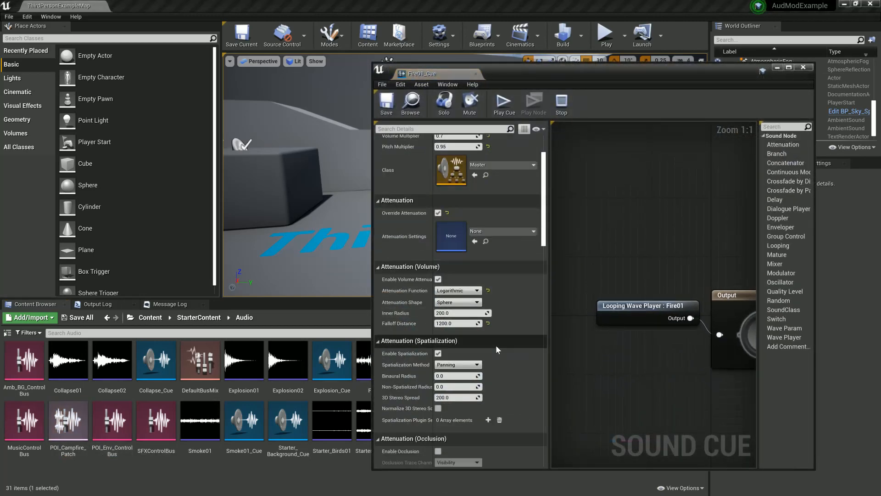
{"action": "scroll", "coordinate": [506, 336], "scroll_direction": "down", "scroll_amount": 15}
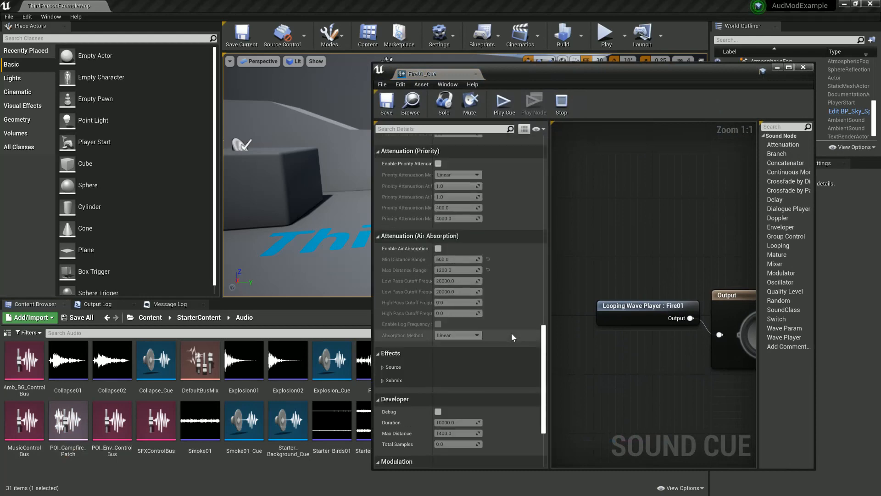
{"action": "scroll", "coordinate": [512, 333], "scroll_direction": "down", "scroll_amount": 6}
{"action": "left_click", "coordinate": [504, 354]}
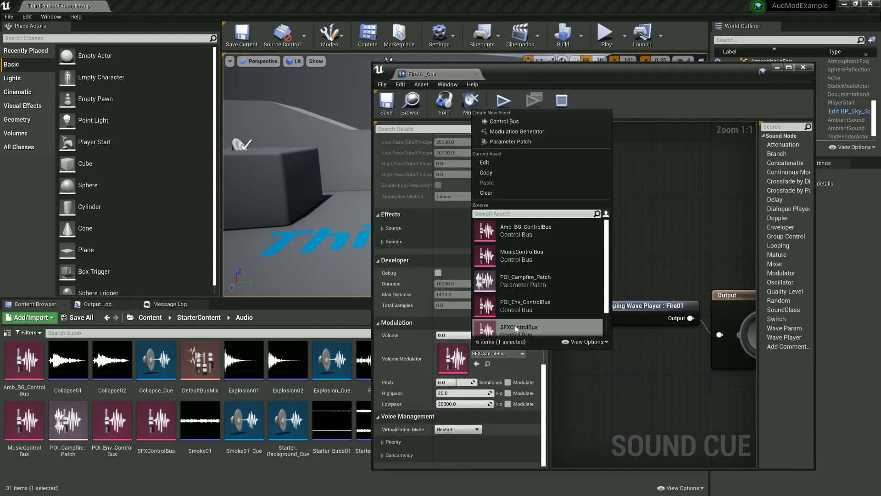
{"action": "left_click", "coordinate": [520, 280]}
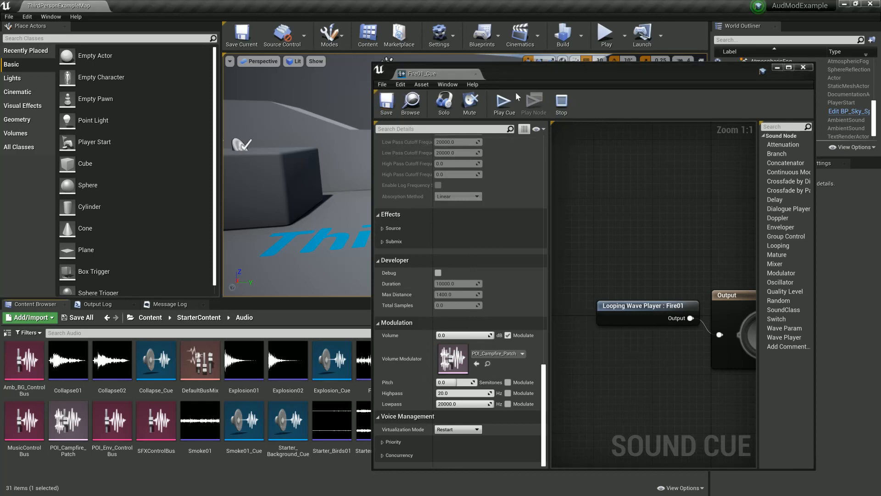
{"action": "left_click", "coordinate": [803, 68]}
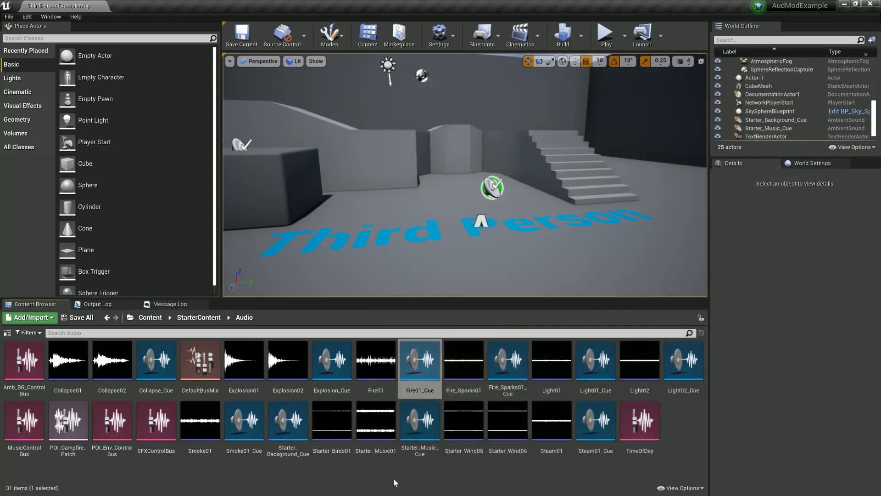
{"action": "right_click", "coordinate": [549, 469]}
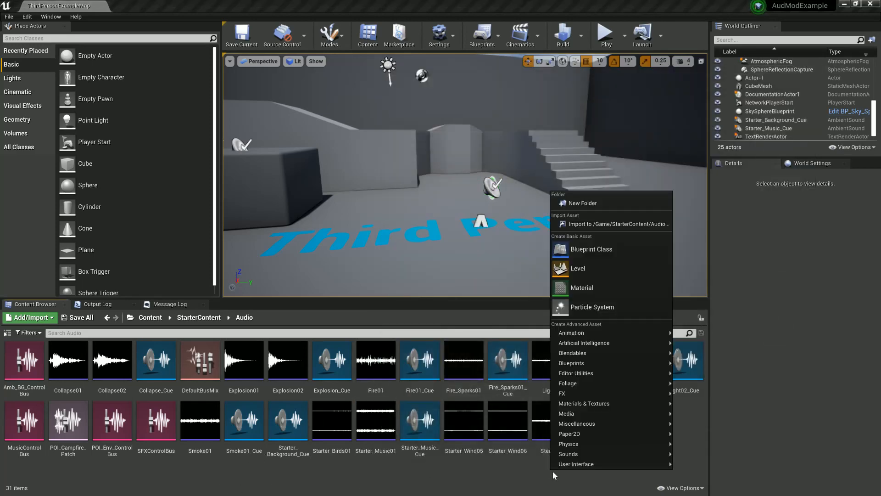
{"action": "mouse_move", "coordinate": [569, 454]}
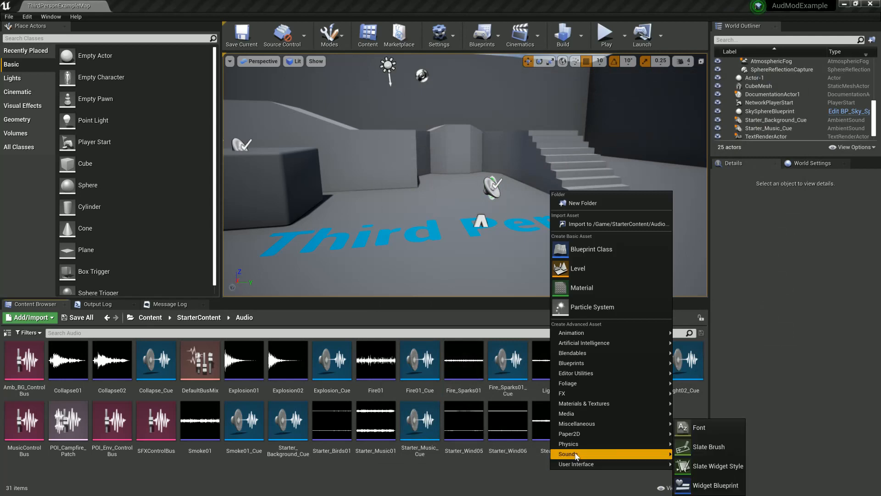
{"action": "mouse_move", "coordinate": [726, 470]}
{"action": "left_click", "coordinate": [247, 484]}
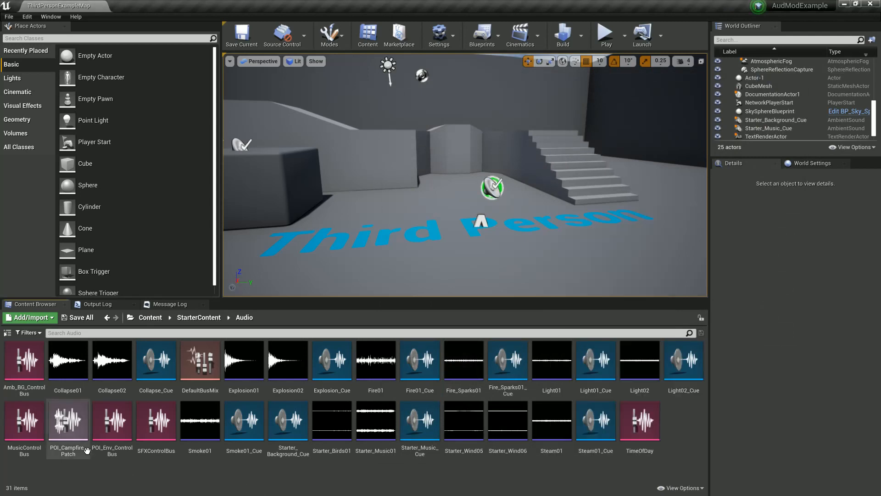
- Create a modulation parameter patch in the Audio folder and name it Amb_Air_Patch
{"action": "right_click", "coordinate": [362, 466]}
{"action": "mouse_move", "coordinate": [413, 457]}
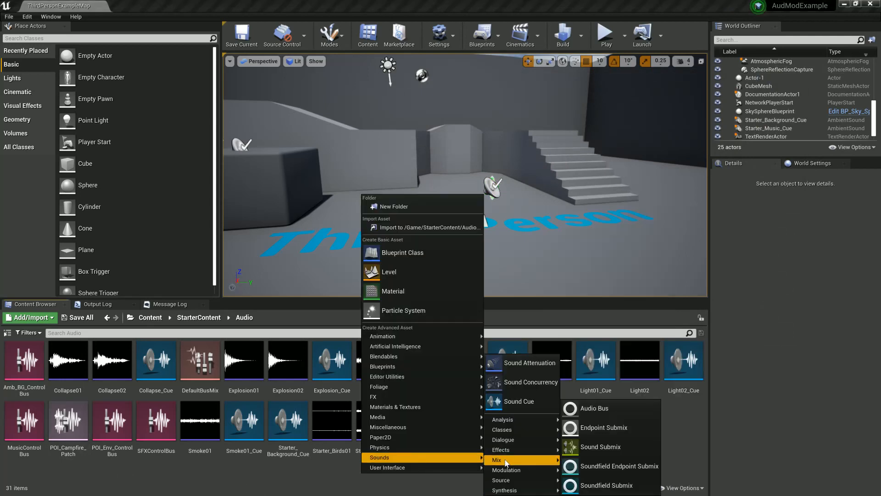
{"action": "mouse_move", "coordinate": [510, 469]}
{"action": "left_click", "coordinate": [603, 485]}
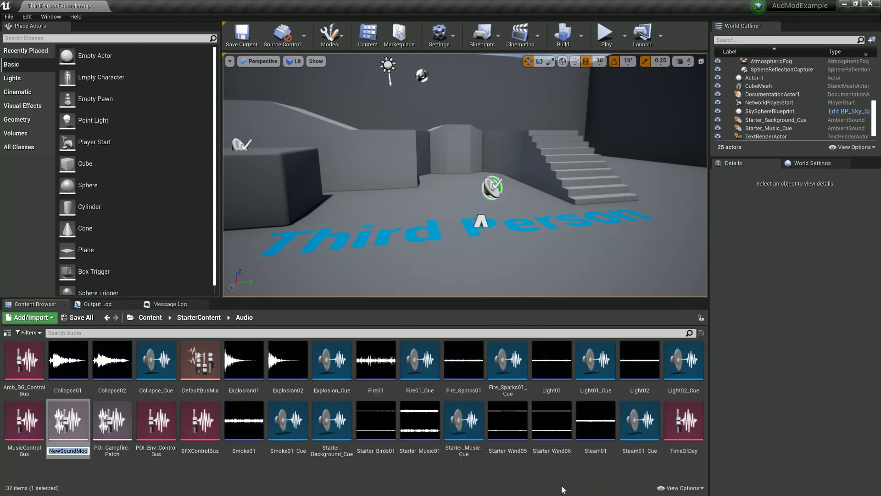
{"action": "type", "text": "Am"}
{"action": "type", "text": "b_Air_Patch"}
{"action": "key", "text": "Return"}
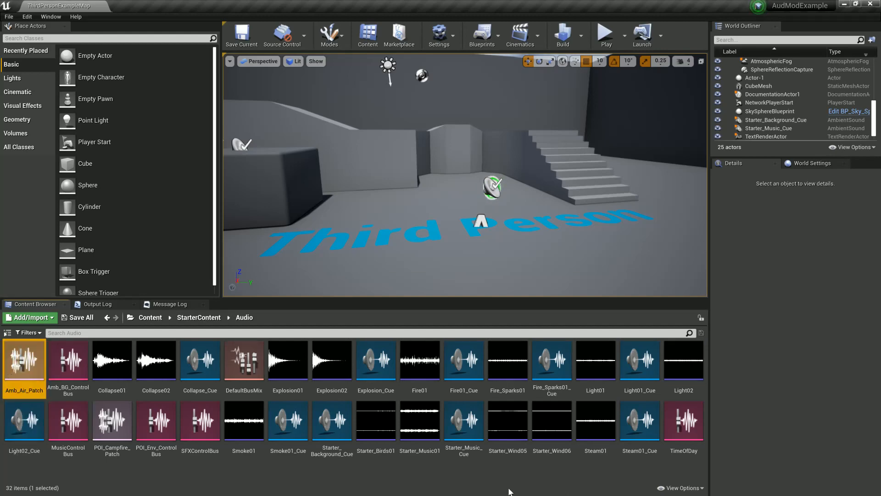
- Open Amb_Air_Patch, turn off its Bypass option and set its Parameter to Volume
{"action": "double_click", "coordinate": [27, 367]}
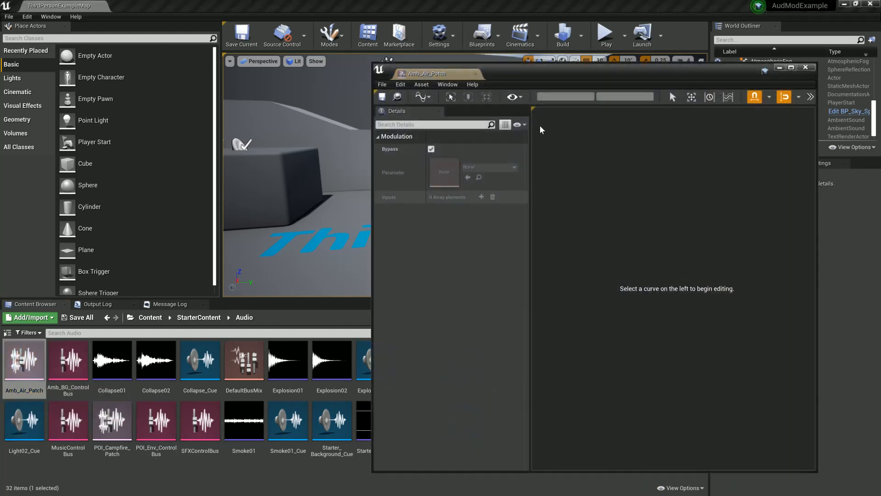
{"action": "left_click_drag", "start_coordinate": [548, 67], "coordinate": [472, 69]}
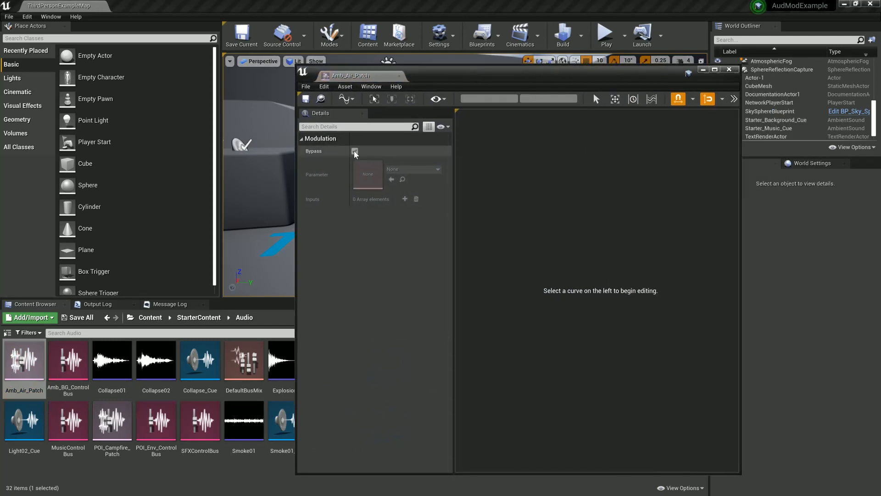
{"action": "left_click", "coordinate": [355, 151]}
{"action": "left_click", "coordinate": [436, 169]}
{"action": "scroll", "coordinate": [436, 354], "scroll_direction": "down", "scroll_amount": 3}
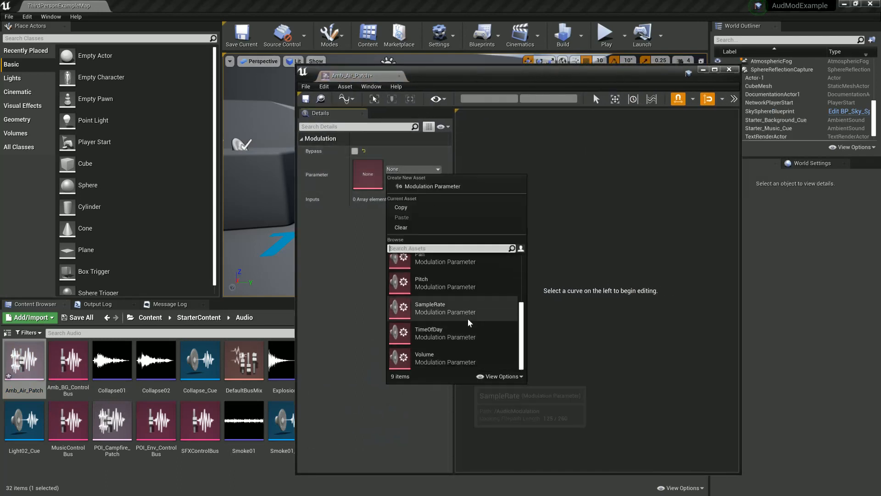
{"action": "left_click", "coordinate": [439, 354]}
- Add two inputs to Amb_Air_Patch and assign SFXControlBus as the bus of input 0
{"action": "left_click", "coordinate": [404, 199]}
{"action": "left_click", "coordinate": [405, 199]}
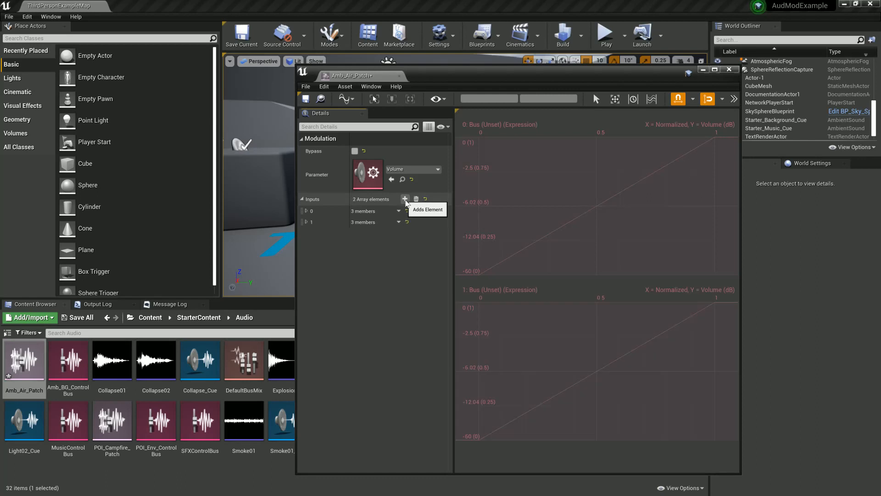
{"action": "left_click", "coordinate": [306, 222]}
{"action": "left_click", "coordinate": [306, 210]}
{"action": "left_click", "coordinate": [416, 253]}
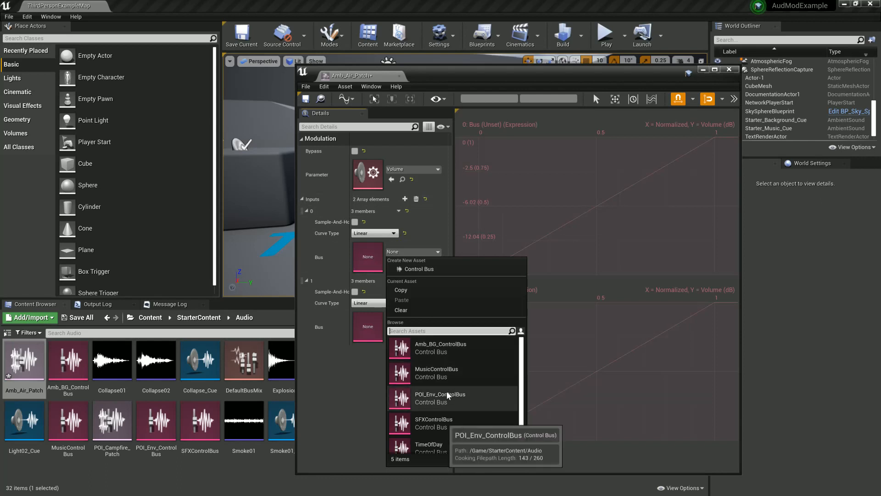
{"action": "left_click", "coordinate": [445, 425]}
- Assign Amb_BG_ControlBus as the bus of input 1, and save and close Amb_Air_Patch
{"action": "left_click", "coordinate": [414, 321]}
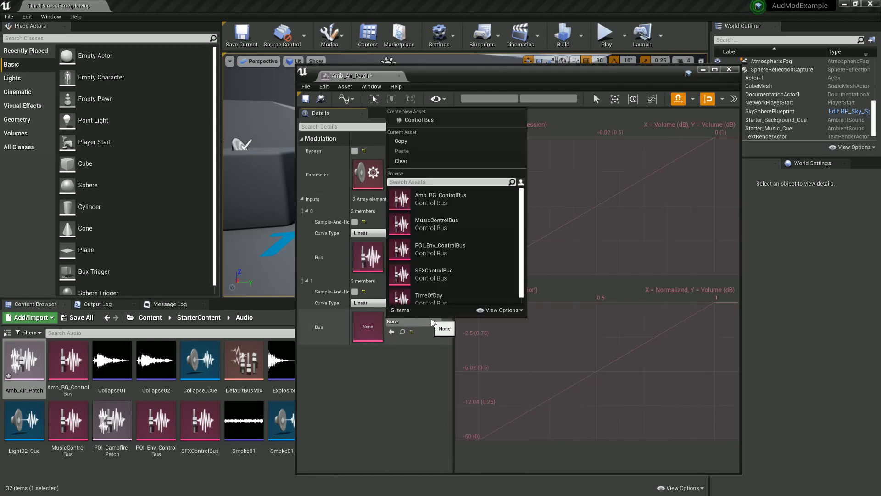
{"action": "left_click", "coordinate": [459, 199]}
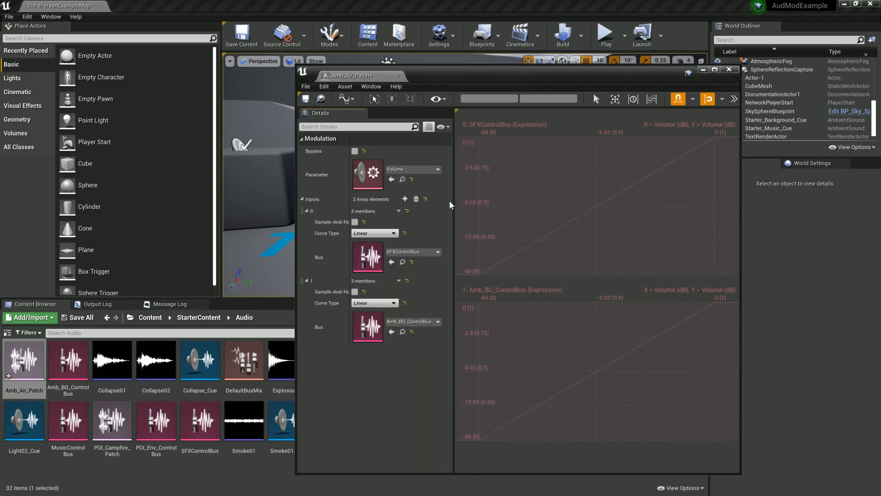
{"action": "left_click", "coordinate": [307, 99]}
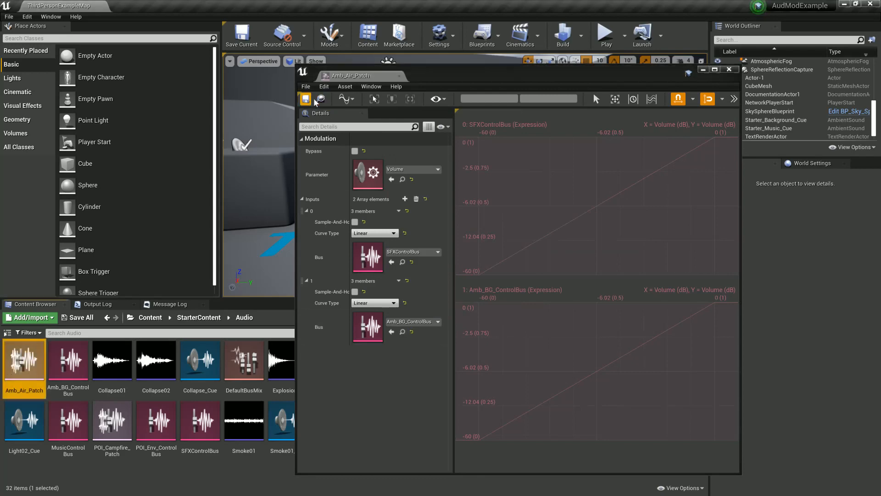
{"action": "left_click", "coordinate": [730, 69]}
- Set the Volume Modulator of Starter_Background_Cue to Amb_Air_Patch, and save and close the cue
{"action": "double_click", "coordinate": [332, 426]}
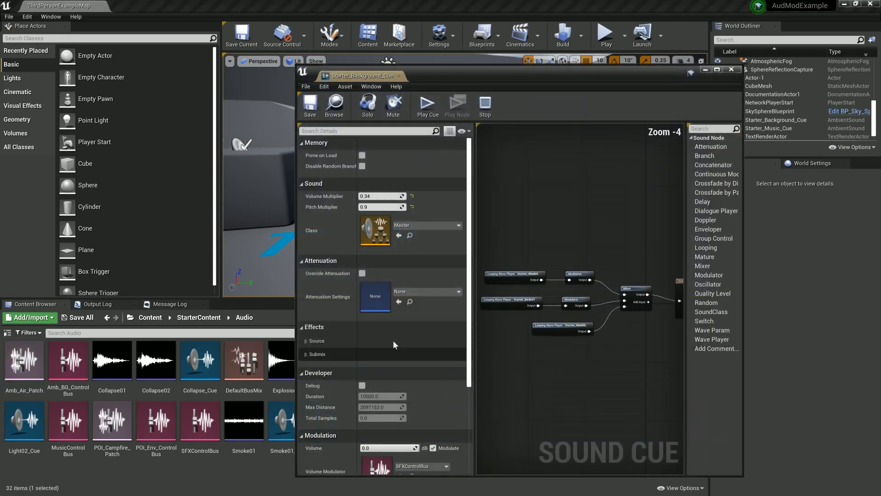
{"action": "scroll", "coordinate": [393, 340], "scroll_direction": "down", "scroll_amount": 4}
{"action": "left_click", "coordinate": [421, 361]}
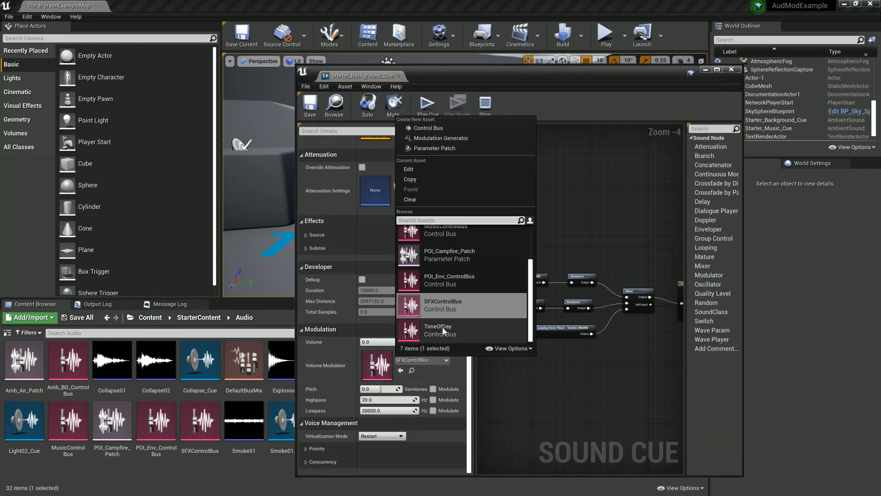
{"action": "scroll", "coordinate": [453, 276], "scroll_direction": "up", "scroll_amount": 3}
{"action": "left_click", "coordinate": [447, 242]}
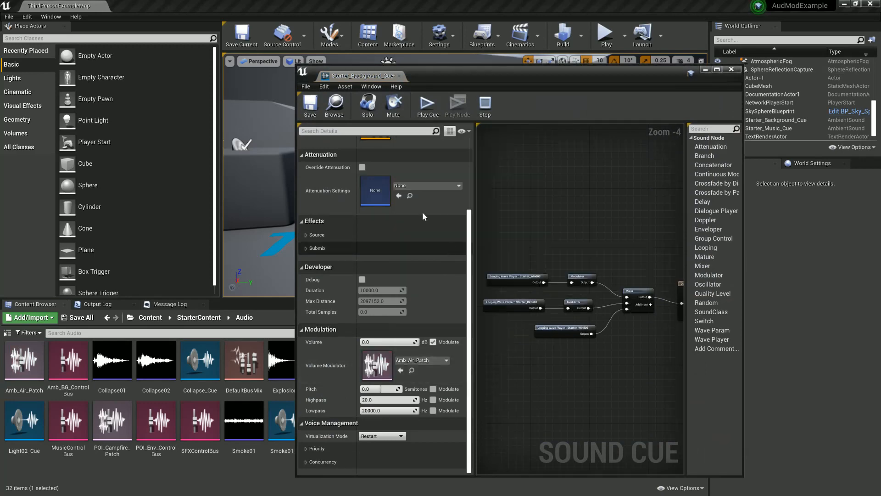
{"action": "left_click", "coordinate": [310, 105]}
{"action": "left_click", "coordinate": [732, 69]}
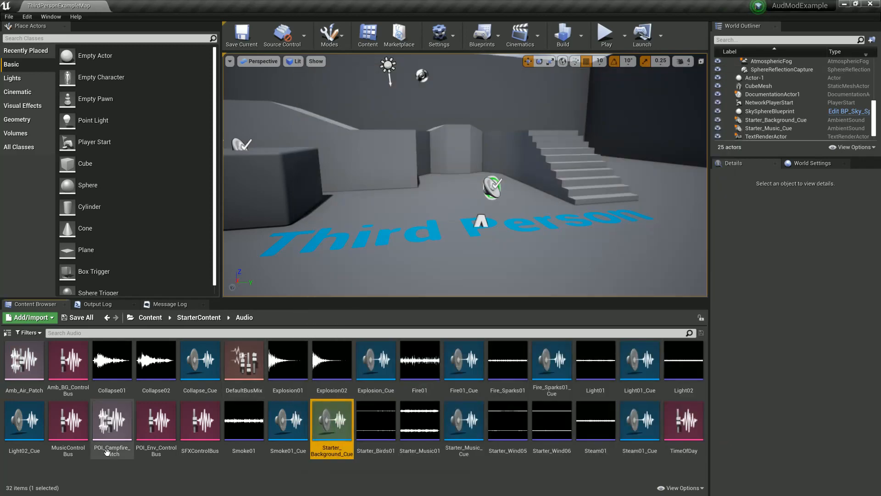
- Reopen Amb_Air_Patch to review its two bus inputs and their curves, and close it
{"action": "left_click", "coordinate": [140, 472]}
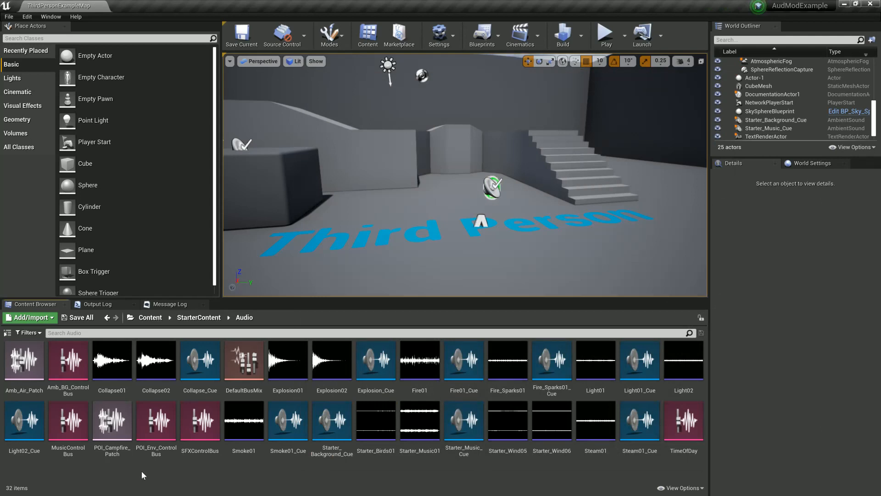
{"action": "double_click", "coordinate": [23, 367]}
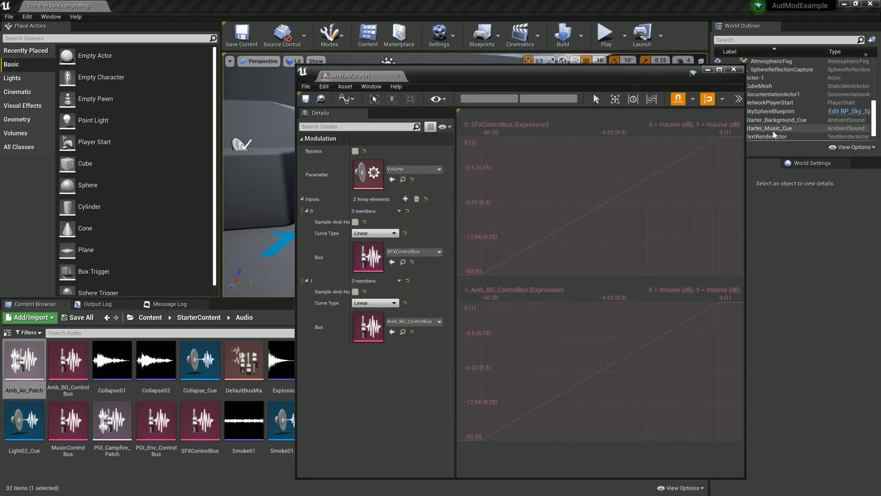
{"action": "left_click", "coordinate": [734, 69]}
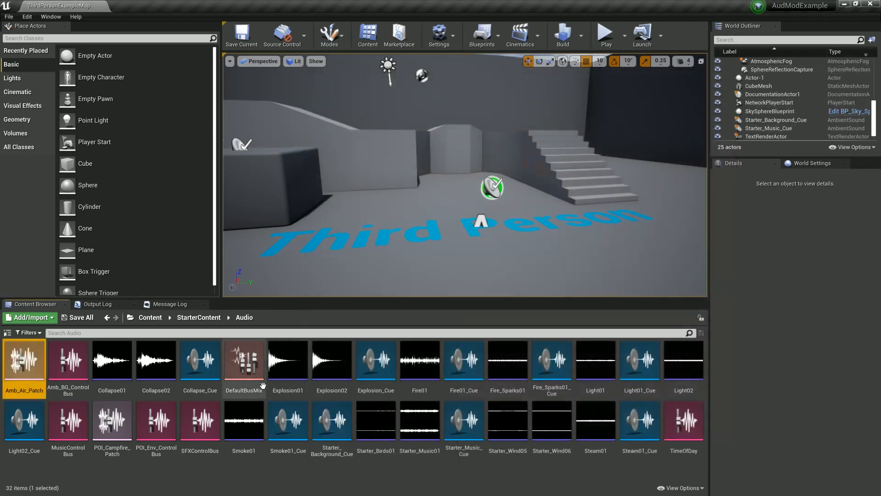
- Open DefaultBusMix, add two more mix stages and reposition its editor window
{"action": "double_click", "coordinate": [244, 363]}
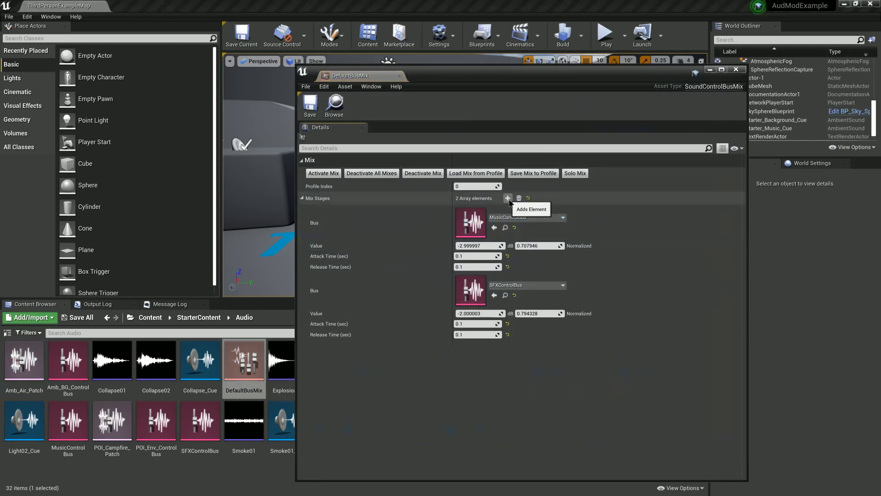
{"action": "left_click", "coordinate": [508, 197]}
{"action": "left_click", "coordinate": [508, 198]}
{"action": "left_click_drag", "start_coordinate": [600, 81], "coordinate": [680, 37]}
- Assign Amb_BG_ControlBus and POI_Env_ControlBus to the two empty mix stages and save DefaultBusMix
{"action": "left_click", "coordinate": [627, 305]}
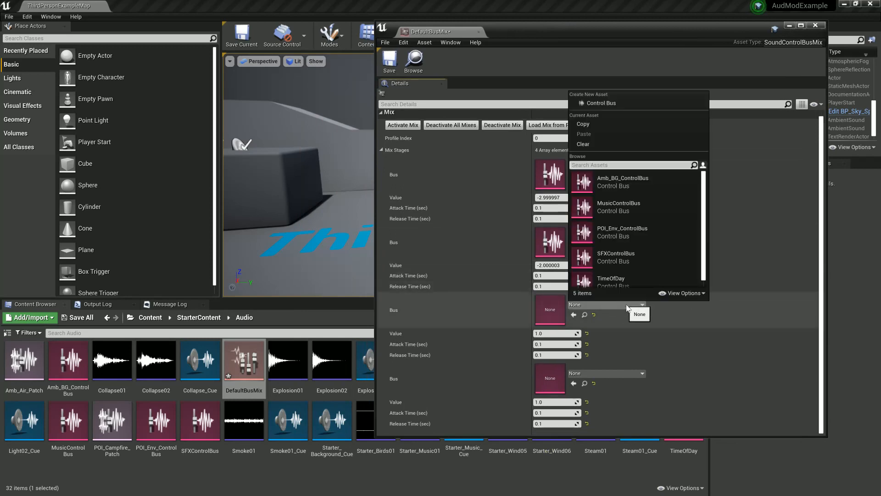
{"action": "left_click", "coordinate": [629, 184]}
{"action": "left_click", "coordinate": [624, 373]}
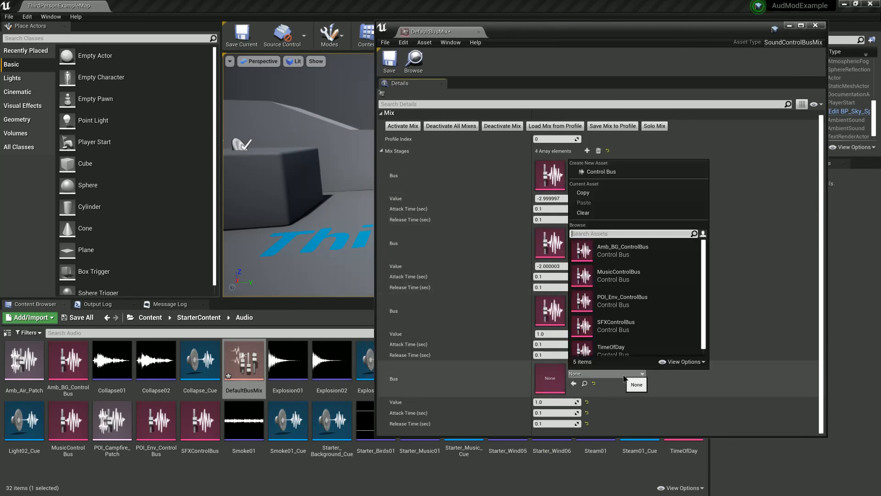
{"action": "scroll", "coordinate": [644, 300], "scroll_direction": "down", "scroll_amount": 1}
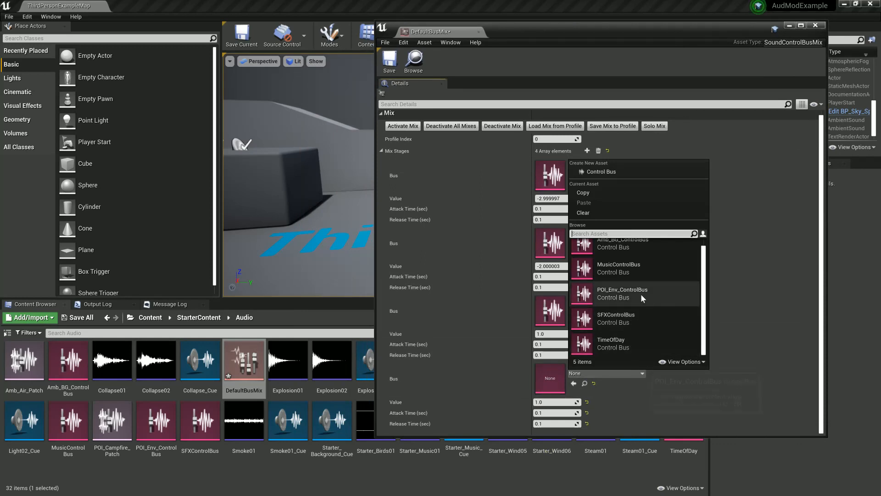
{"action": "left_click", "coordinate": [643, 293]}
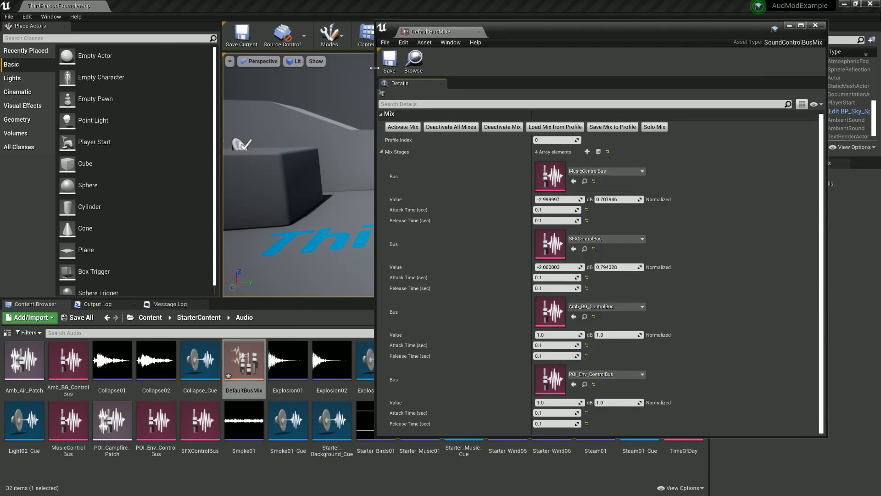
{"action": "left_click", "coordinate": [389, 60]}
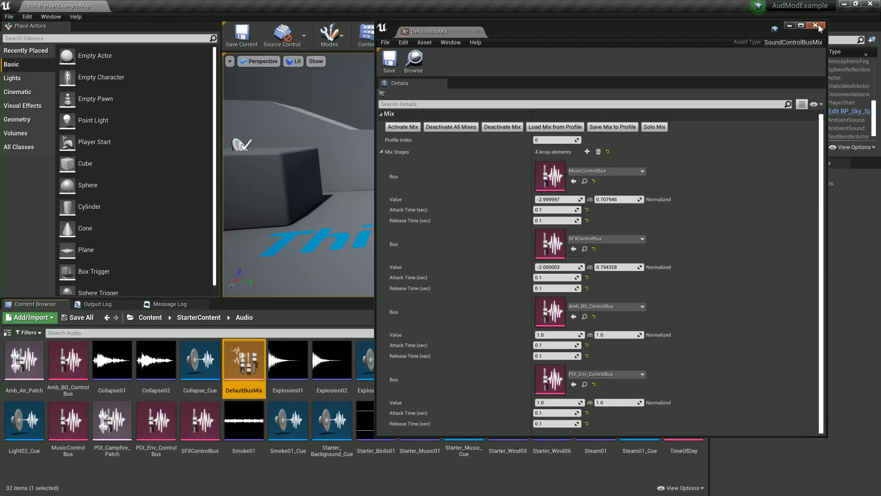
- Start playing the level in the editor with the DefaultBusMix window moved partly clear of the viewport
{"action": "left_click_drag", "start_coordinate": [722, 31], "coordinate": [746, 66]}
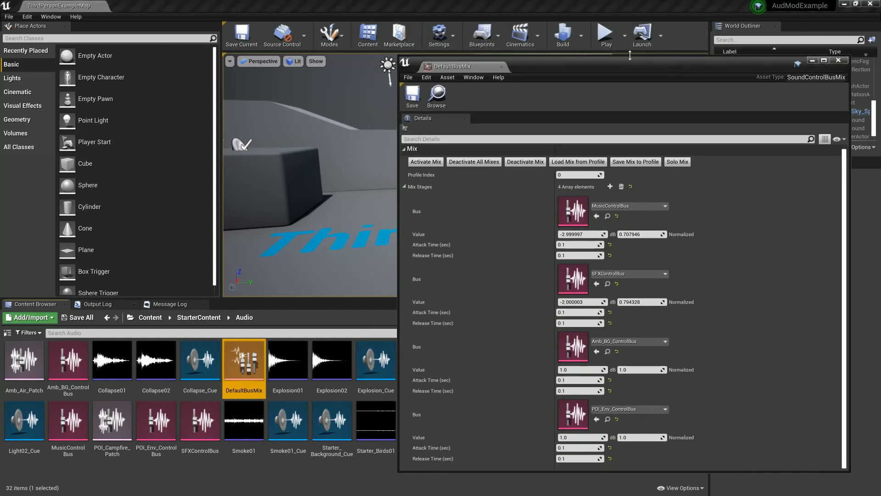
{"action": "left_click", "coordinate": [606, 34]}
{"action": "left_click_drag", "start_coordinate": [625, 64], "coordinate": [651, 67]}
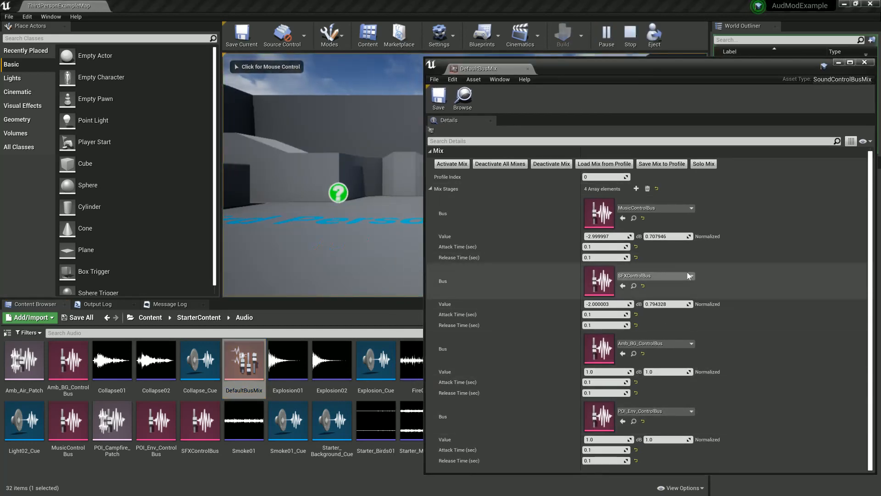
- Set the MusicControlBus stage value to -60 dB and the SFXControlBus stage value to -3 dB in DefaultBusMix
{"action": "left_click_drag", "start_coordinate": [610, 236], "coordinate": [592, 236]}
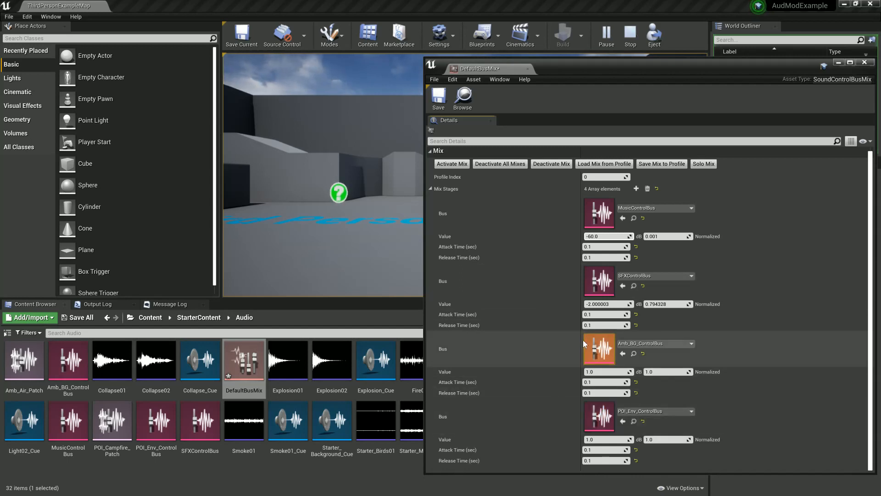
{"action": "left_click_drag", "start_coordinate": [606, 304], "coordinate": [603, 304]}
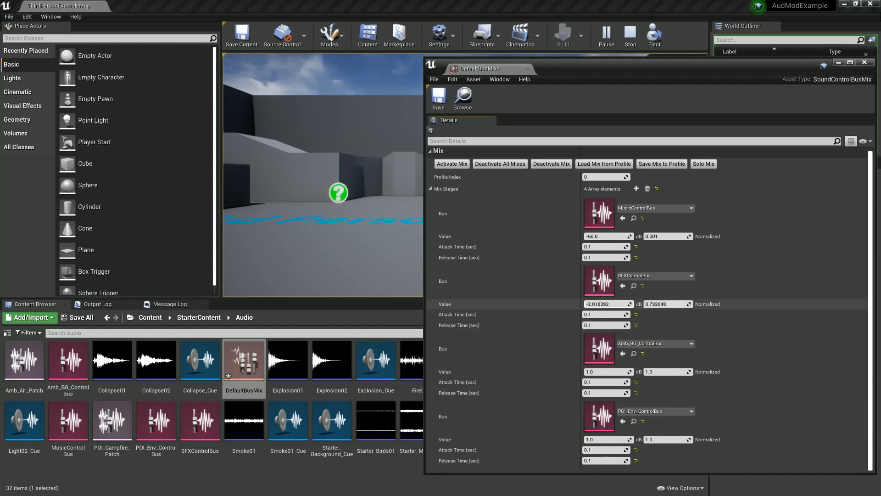
{"action": "left_click", "coordinate": [618, 303]}
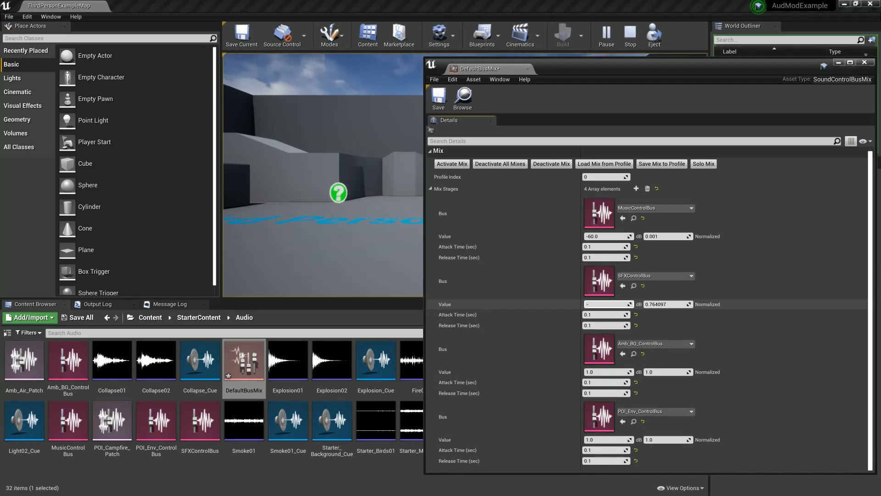
{"action": "left_click", "coordinate": [742, 274]}
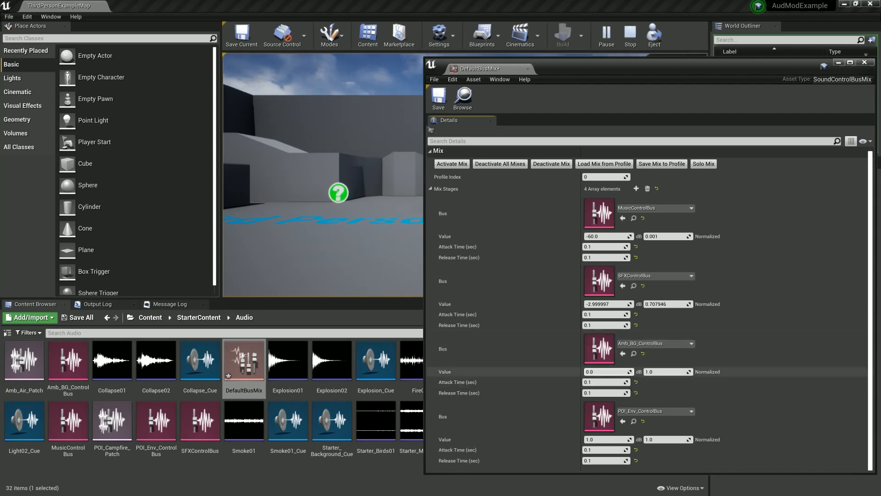
- Lower Amb_BG_ControlBus to about -4.9 dB and POI_Env_ControlBus to about -4.2 dB, and move the character briefly to hear the mix
{"action": "left_click_drag", "start_coordinate": [631, 372], "coordinate": [620, 373]}
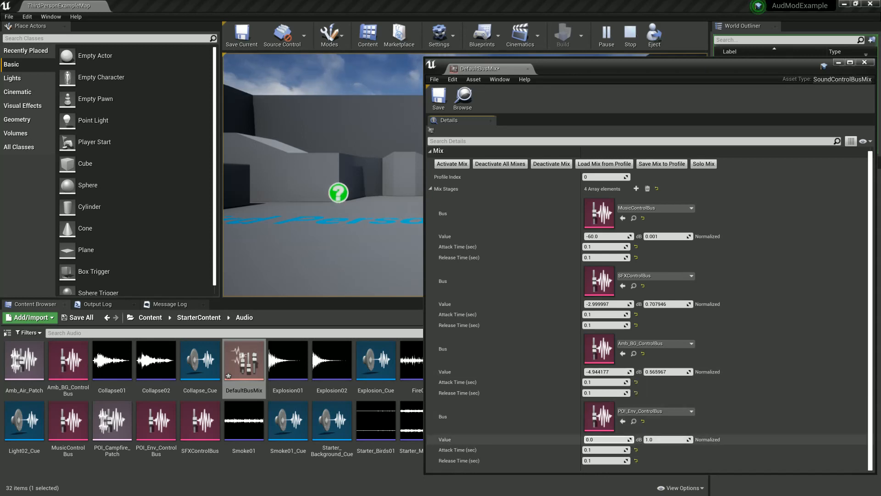
{"action": "left_click_drag", "start_coordinate": [630, 440], "coordinate": [623, 440]}
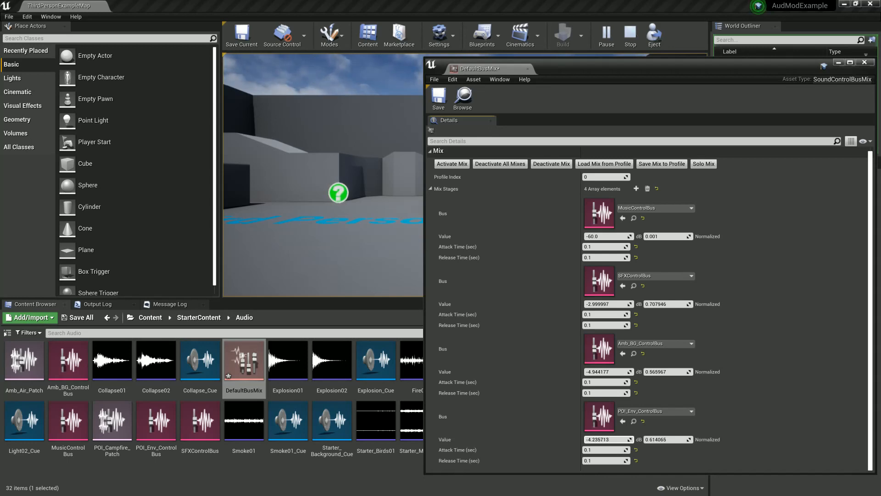
{"action": "left_click", "coordinate": [265, 149]}
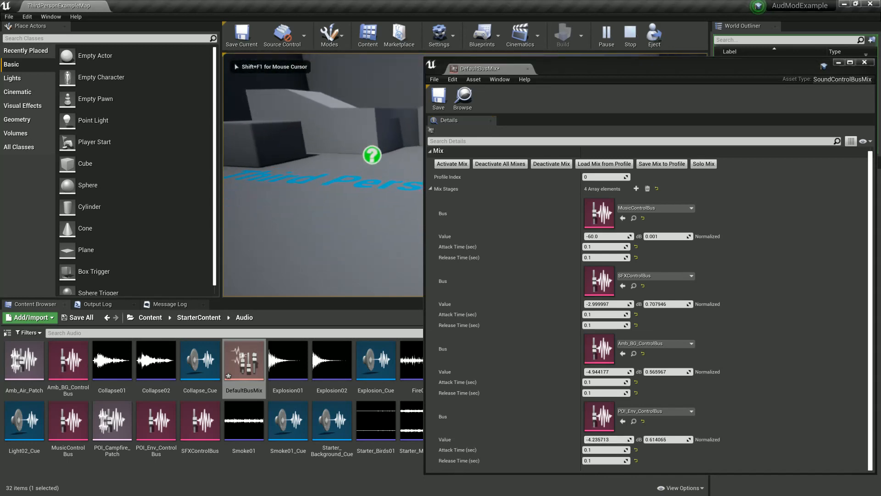
{"action": "key", "text": "w"}
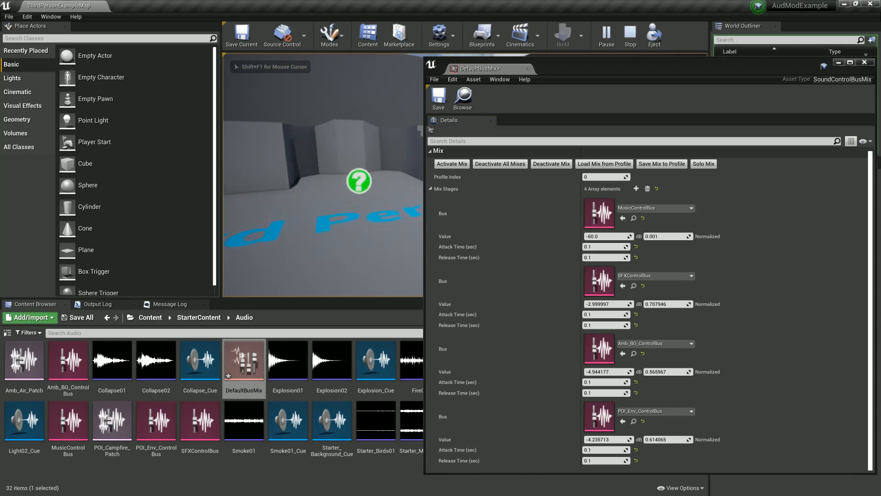
{"action": "key", "text": "s"}
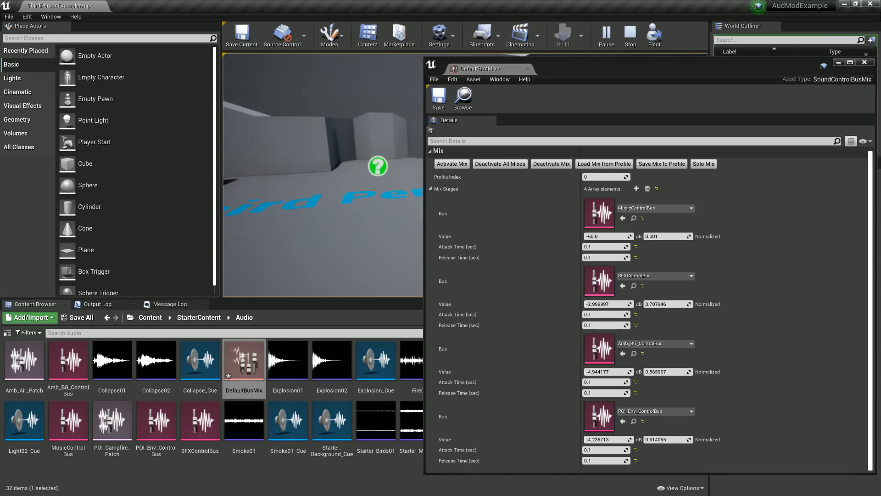
- Release the game's mouse control, lower POI_Env_ControlBus to about -6.4 dB, and save and close DefaultBusMix
{"action": "key", "text": "alt+Tab"}
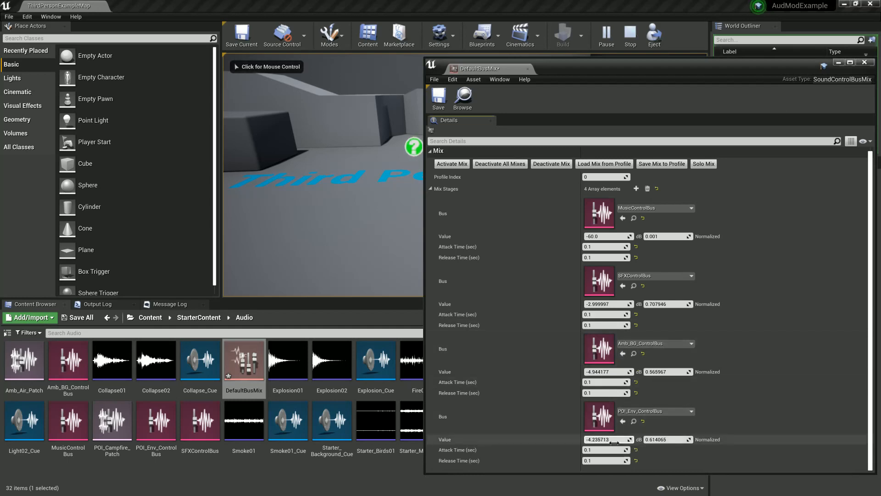
{"action": "left_click_drag", "start_coordinate": [607, 440], "coordinate": [602, 439]}
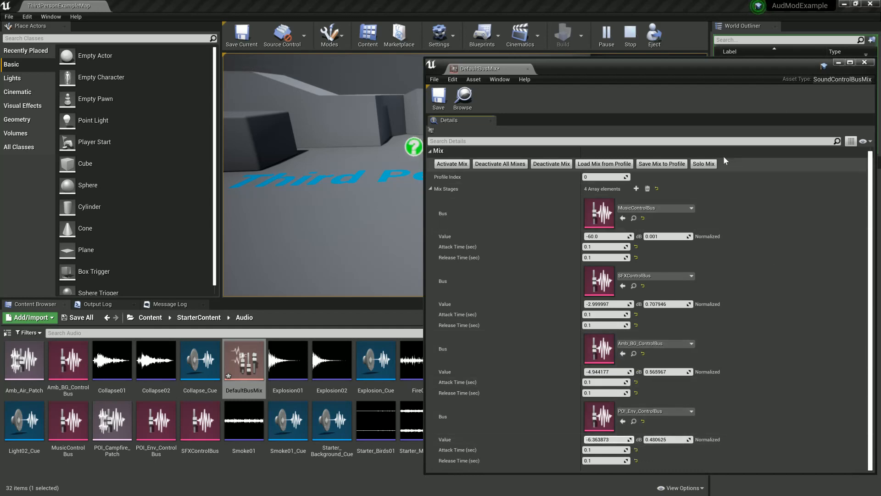
{"action": "left_click", "coordinate": [452, 101]}
{"action": "left_click", "coordinate": [865, 63]}
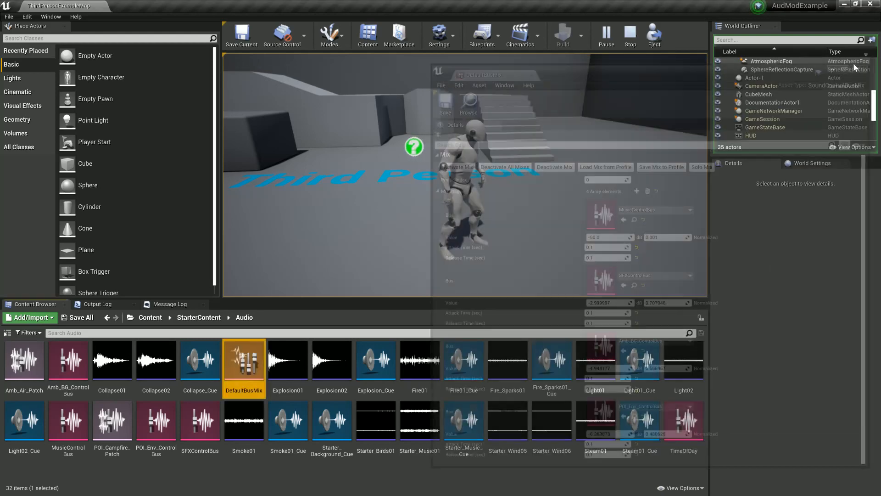
- Move the character away in the running level to hear the mix, and point out Amb_BG_ControlBus among the Audio assets
{"action": "left_click", "coordinate": [548, 172]}
{"action": "key", "text": "w"}
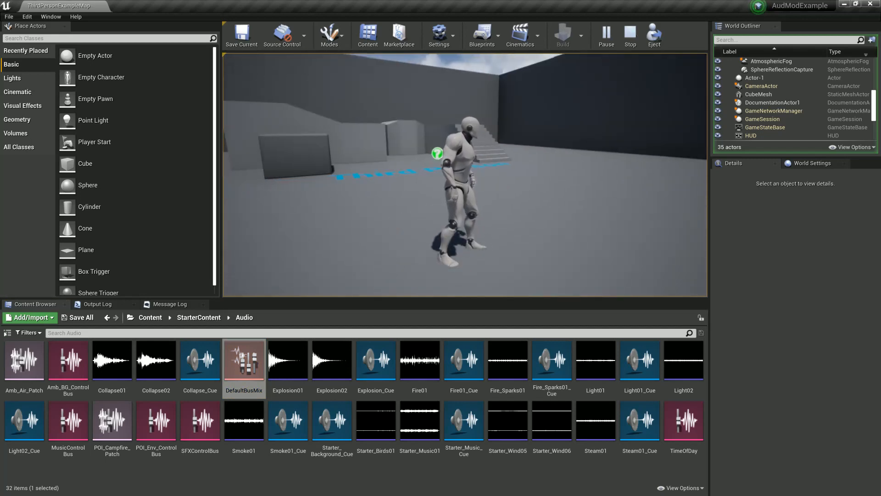
{"action": "key", "text": "shift+F1"}
{"action": "left_click", "coordinate": [111, 361]}
{"action": "left_click", "coordinate": [68, 361]}
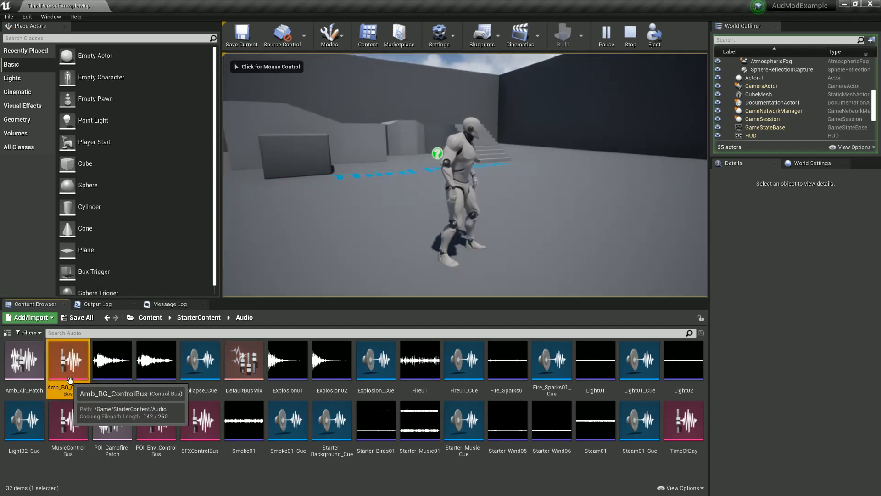
{"action": "left_click", "coordinate": [235, 476]}
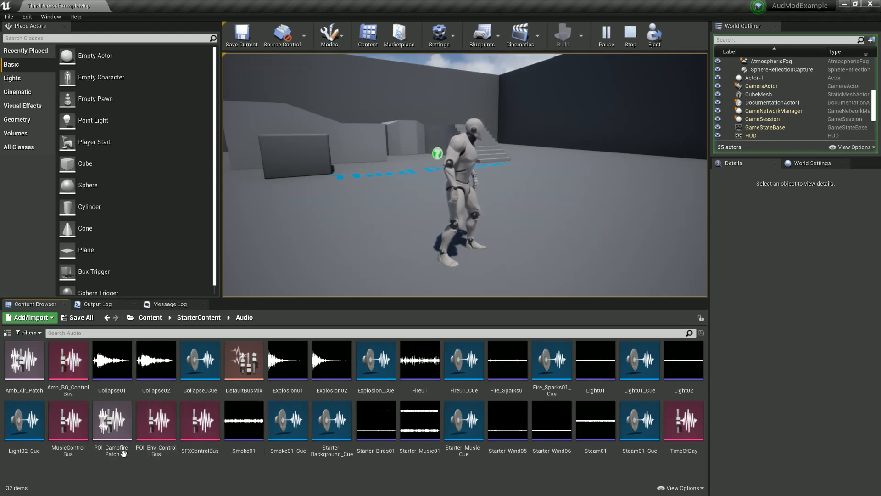
- Reopen DefaultBusMix, set the MusicControlBus stage value to -6 dB, and save and close the mix
{"action": "double_click", "coordinate": [247, 374]}
{"action": "left_click", "coordinate": [615, 239]}
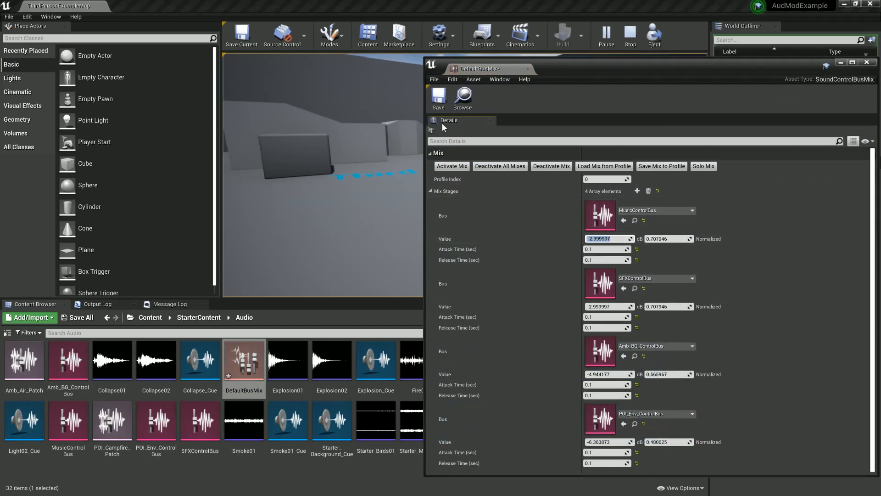
{"action": "left_click", "coordinate": [610, 238]}
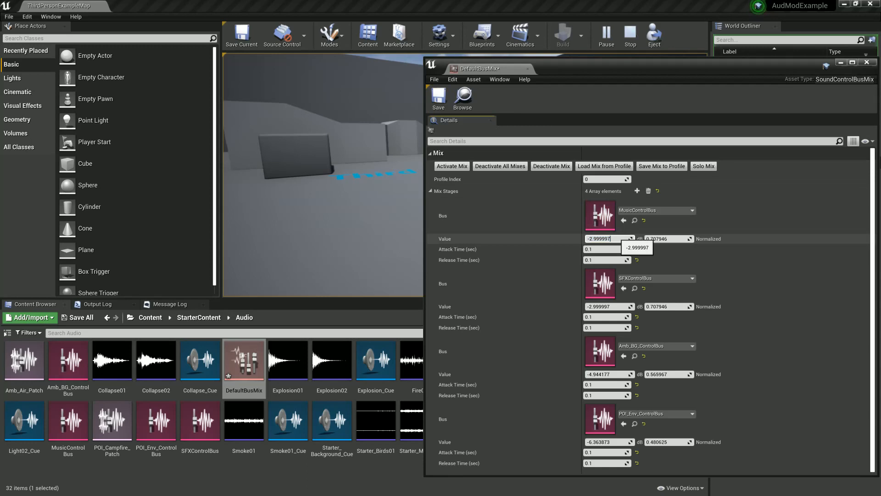
{"action": "left_click", "coordinate": [616, 237]}
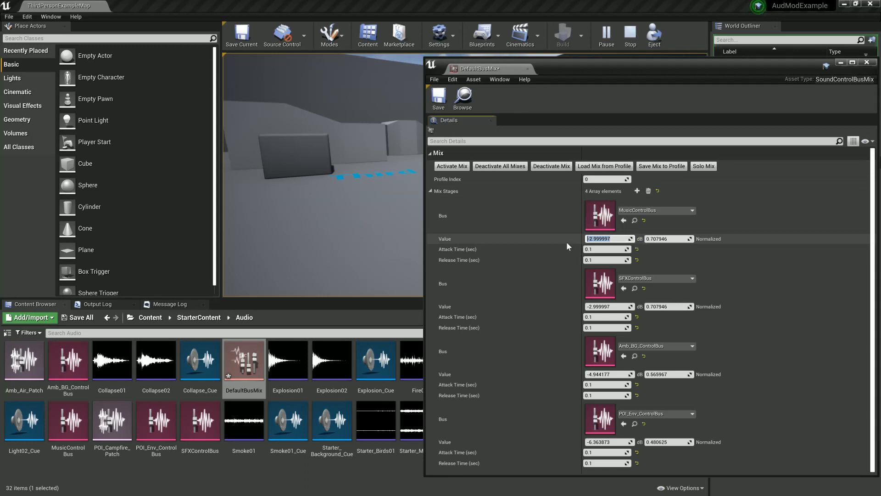
{"action": "type", "text": "-6"}
{"action": "key", "text": "Return"}
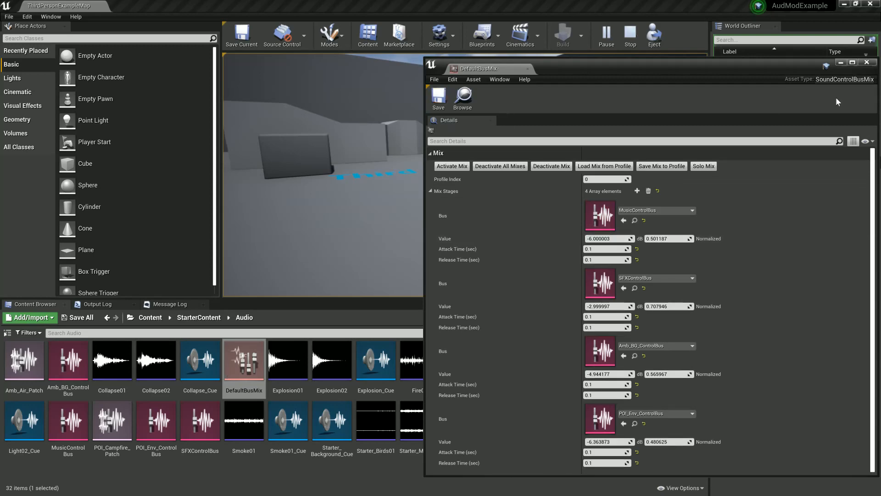
{"action": "left_click", "coordinate": [869, 63]}
- Run the character around the level to listen to the balanced mix, and stop the play session
{"action": "left_click", "coordinate": [574, 176]}
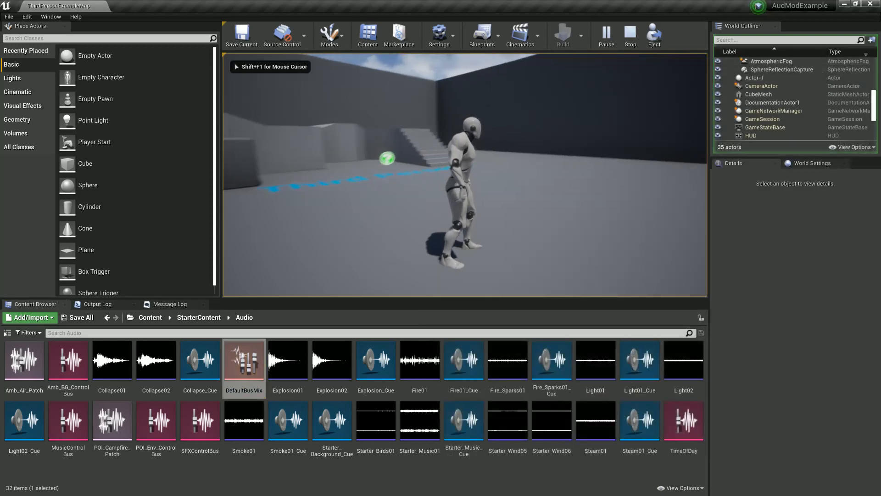
{"action": "key", "text": "w"}
{"action": "key", "text": "w"}
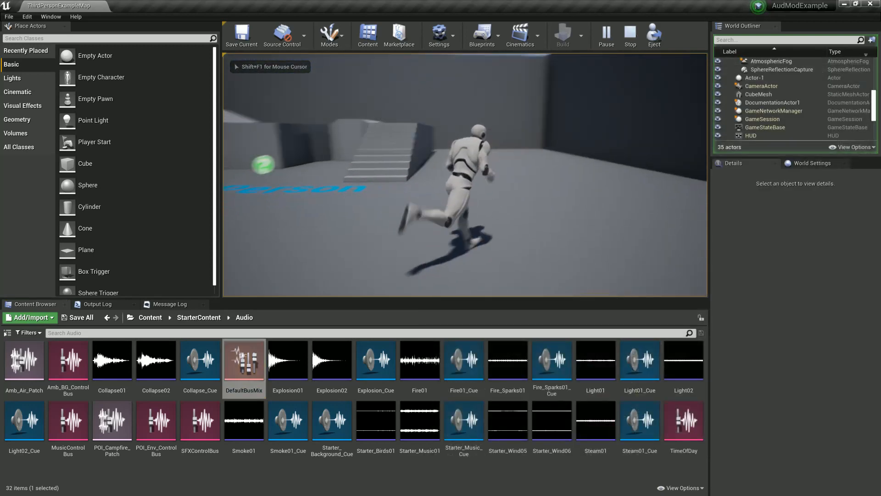
{"action": "key", "text": "a"}
{"action": "key", "text": "w"}
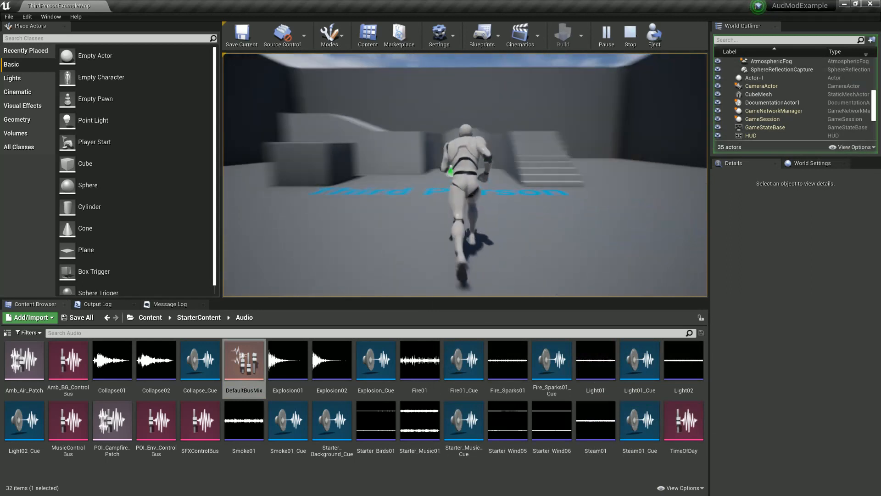
{"action": "key", "text": "d"}
{"action": "key", "text": "w"}
{"action": "key", "text": "d"}
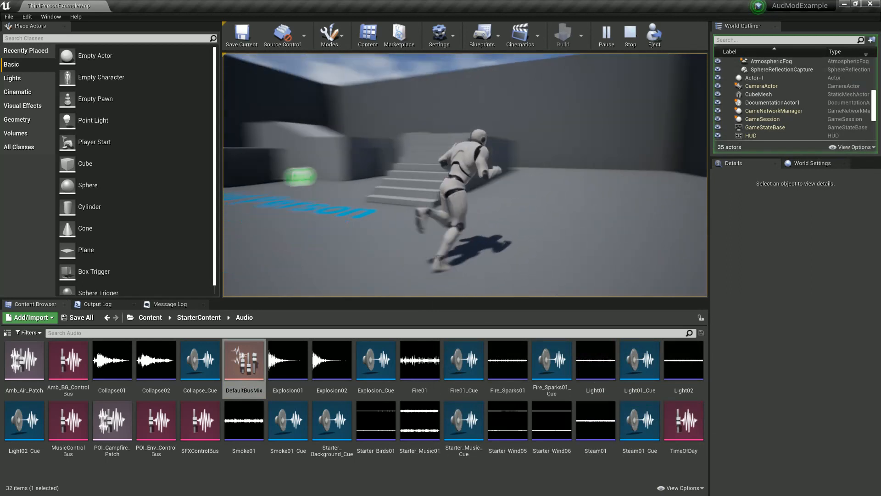
{"action": "key", "text": "a"}
{"action": "key", "text": "s"}
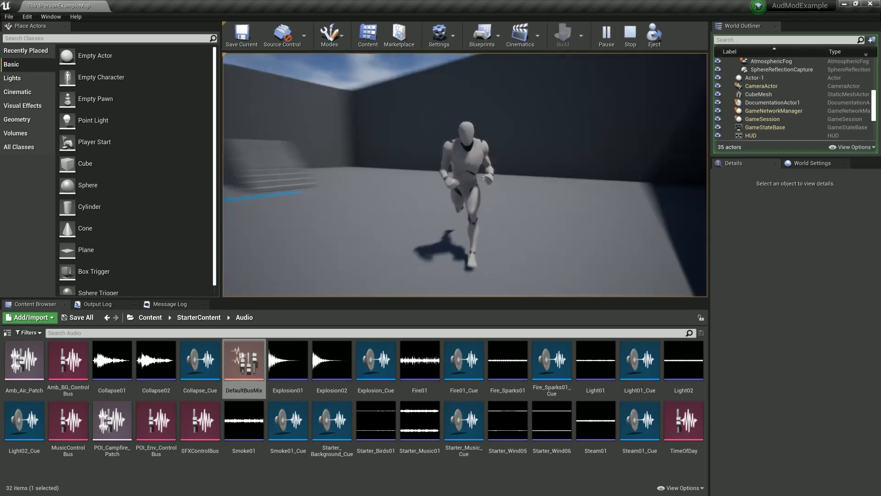
{"action": "key", "text": "Escape"}
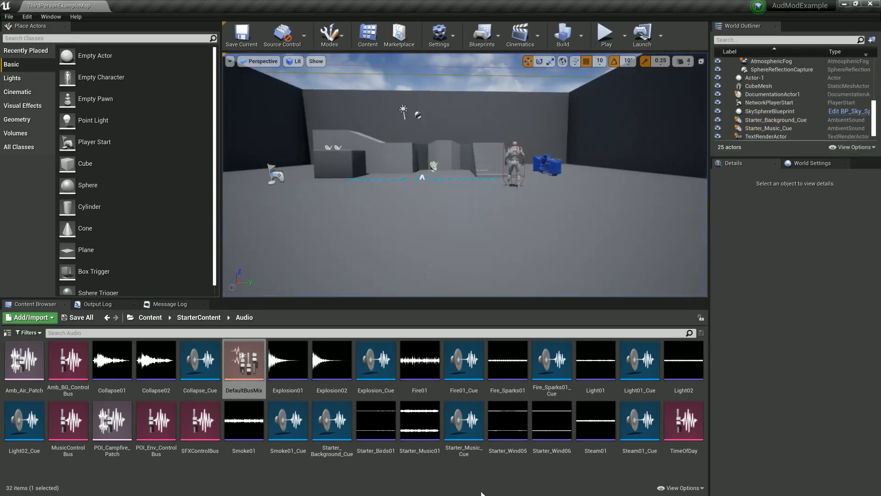
- Create a Control Bus Mix named UserBusMix in the Audio folder and save it
{"action": "left_click", "coordinate": [386, 481]}
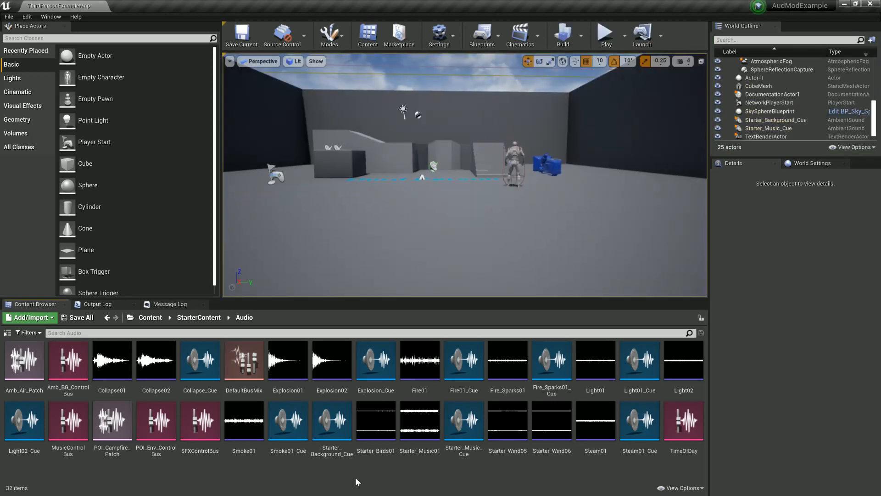
{"action": "right_click", "coordinate": [357, 477]}
{"action": "mouse_move", "coordinate": [375, 464]}
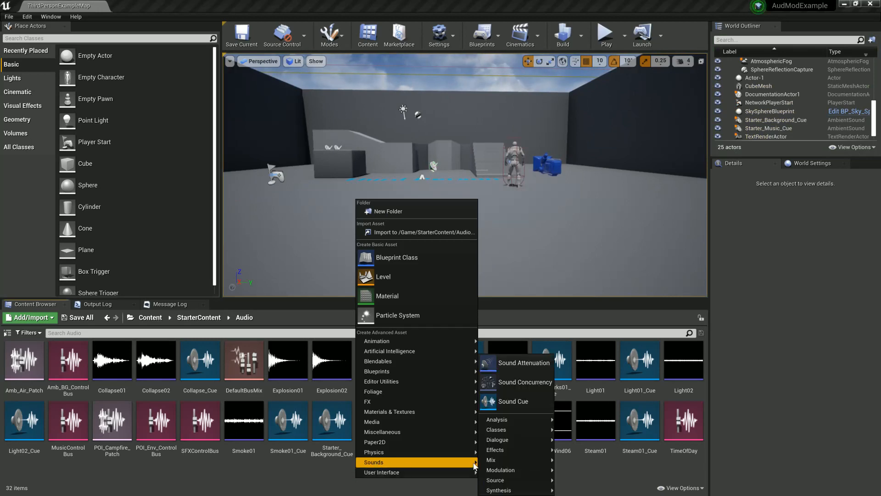
{"action": "mouse_move", "coordinate": [495, 461]}
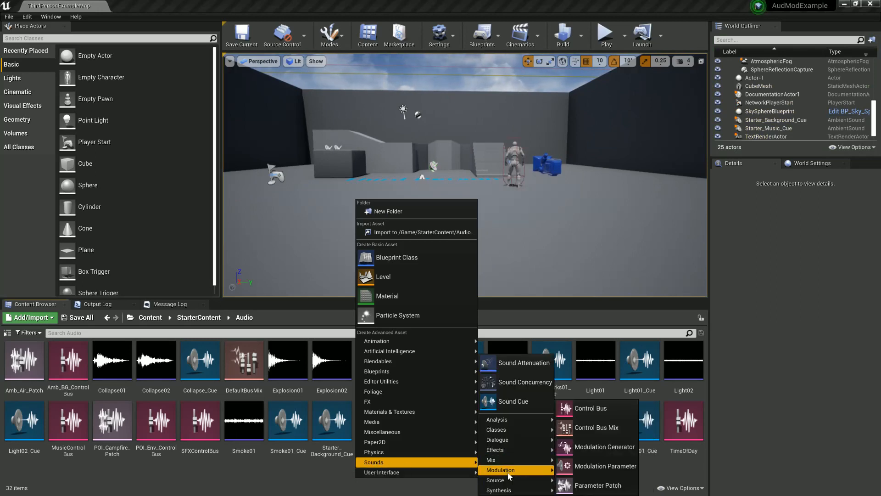
{"action": "left_click", "coordinate": [598, 429]}
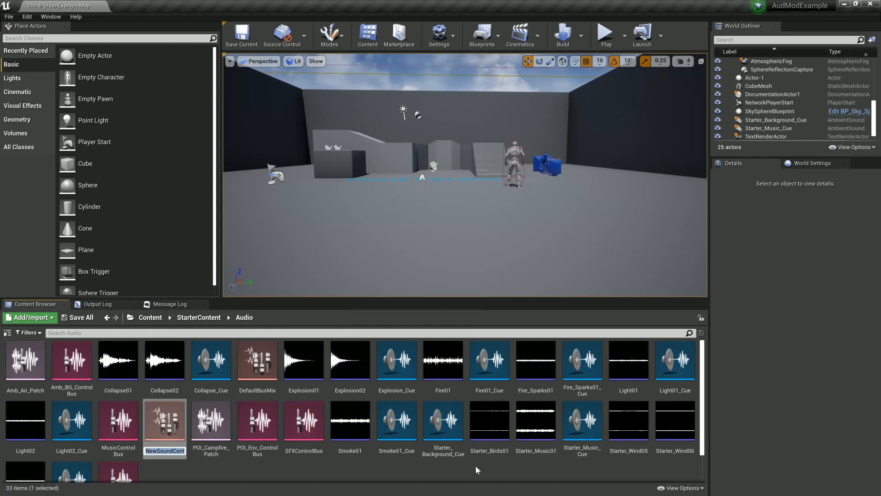
{"action": "type", "text": "User"}
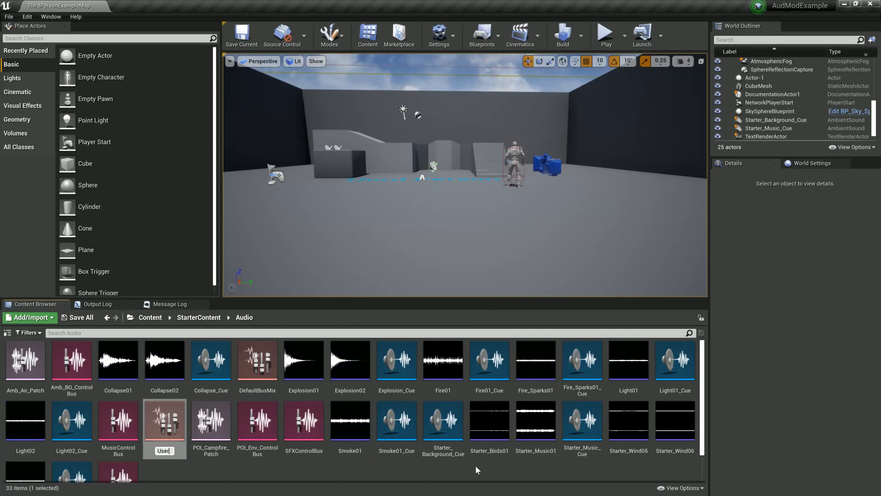
{"action": "type", "text": "BusMix"}
{"action": "key", "text": "Return"}
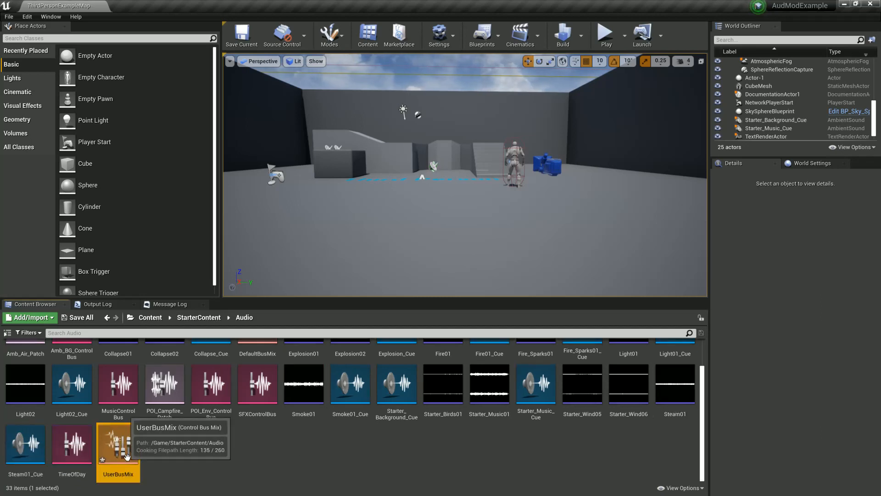
{"action": "left_click", "coordinate": [167, 456]}
{"action": "left_click", "coordinate": [125, 456]}
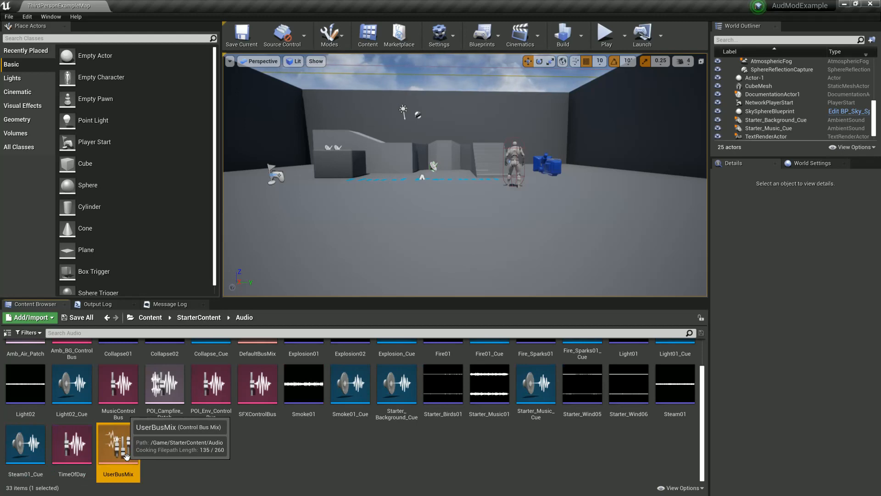
- Open UserBusMix, reposition its editor window and add two mix stages
{"action": "double_click", "coordinate": [127, 457]}
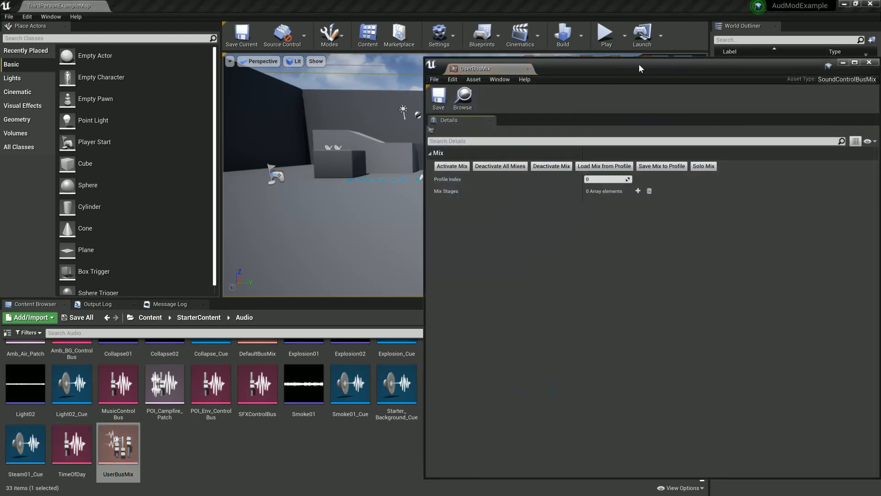
{"action": "left_click_drag", "start_coordinate": [641, 69], "coordinate": [574, 72]}
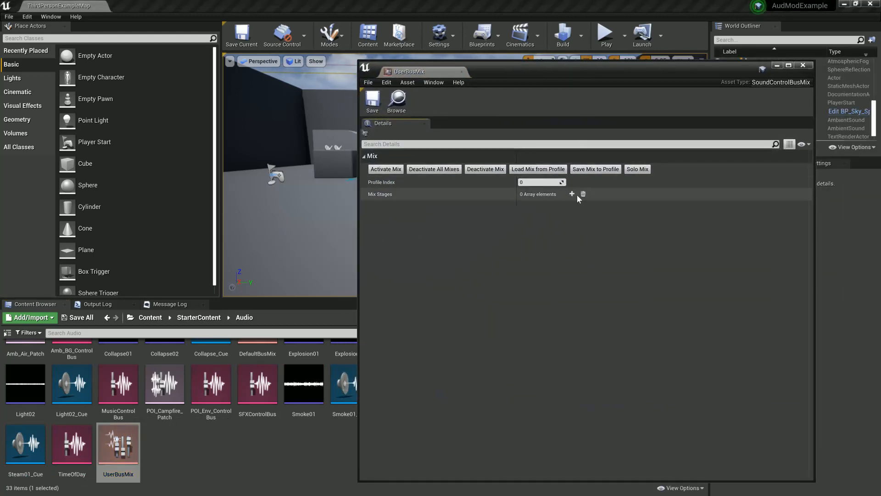
{"action": "left_click", "coordinate": [572, 193]}
{"action": "left_click", "coordinate": [572, 194]}
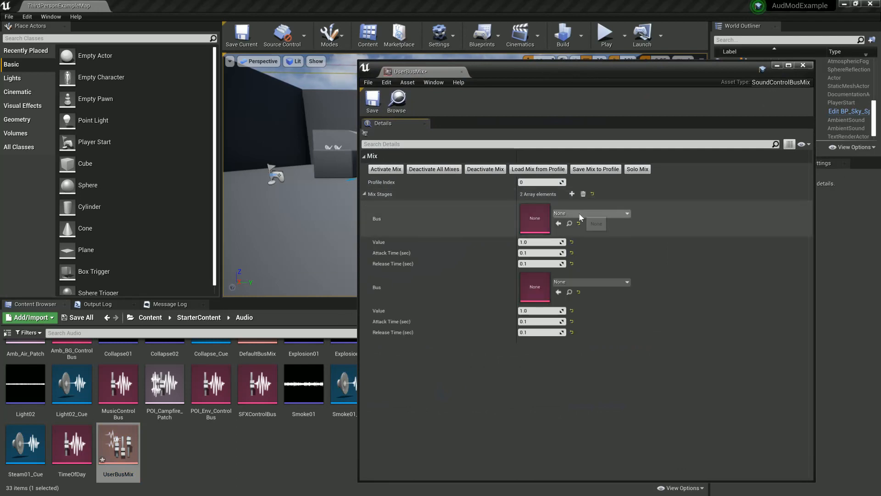
- Assign MusicControlBus to the first mix stage of UserBusMix and SFXControlBus to the second
{"action": "left_click", "coordinate": [579, 213]}
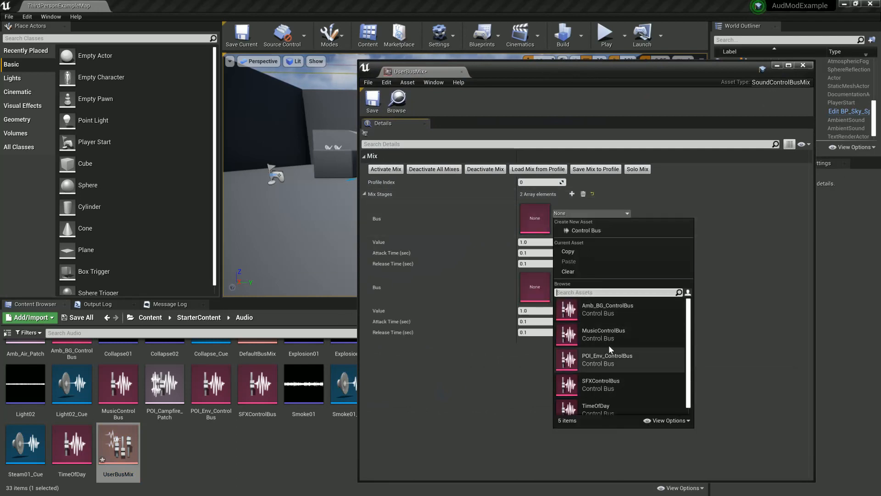
{"action": "left_click", "coordinate": [613, 330]}
{"action": "left_click", "coordinate": [605, 286]}
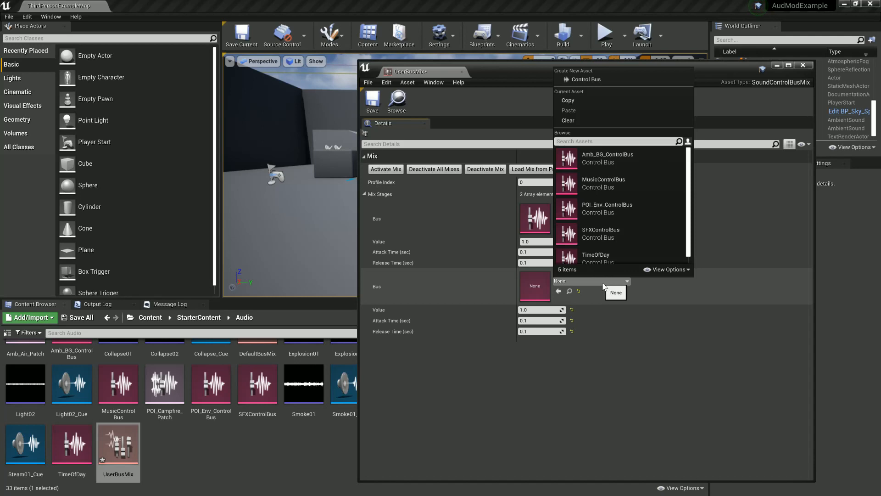
{"action": "left_click", "coordinate": [606, 228]}
- Set both stage values to 0.0 dB, and save and close UserBusMix
{"action": "left_click_drag", "start_coordinate": [563, 241], "coordinate": [561, 241]}
{"action": "left_click_drag", "start_coordinate": [563, 309], "coordinate": [561, 308]}
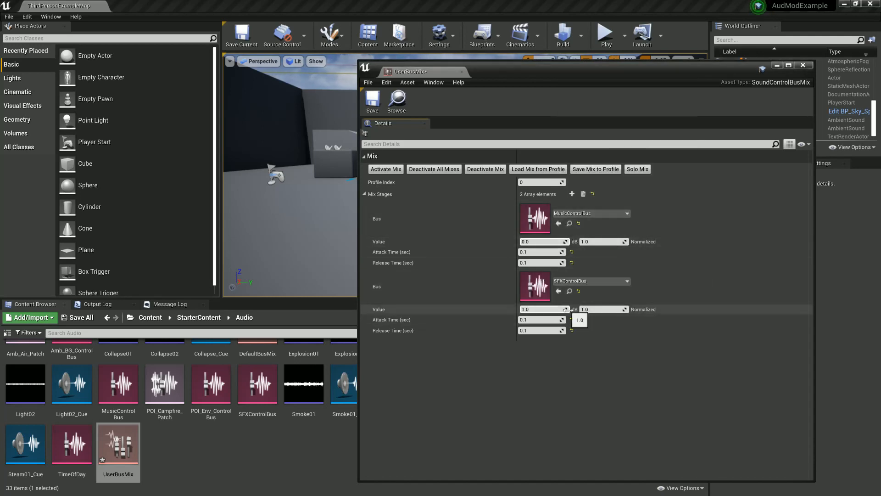
{"action": "left_click", "coordinate": [372, 111]}
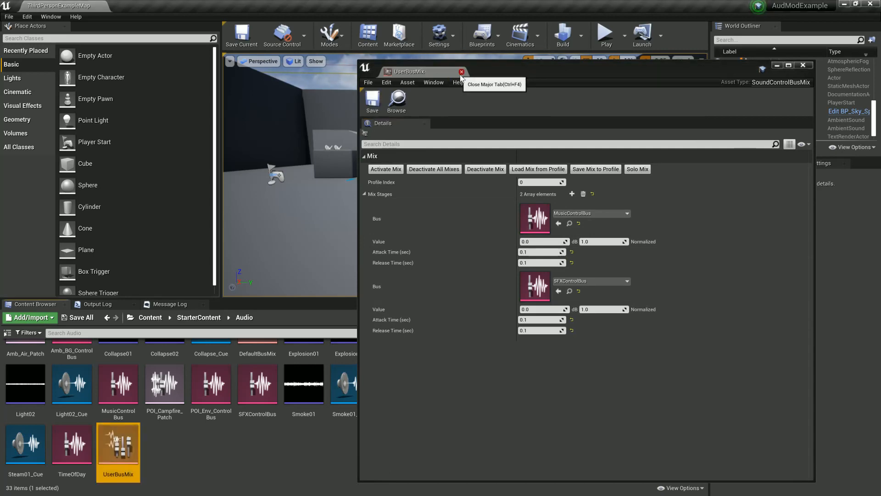
{"action": "left_click", "coordinate": [462, 72]}
{"action": "left_click", "coordinate": [220, 467]}
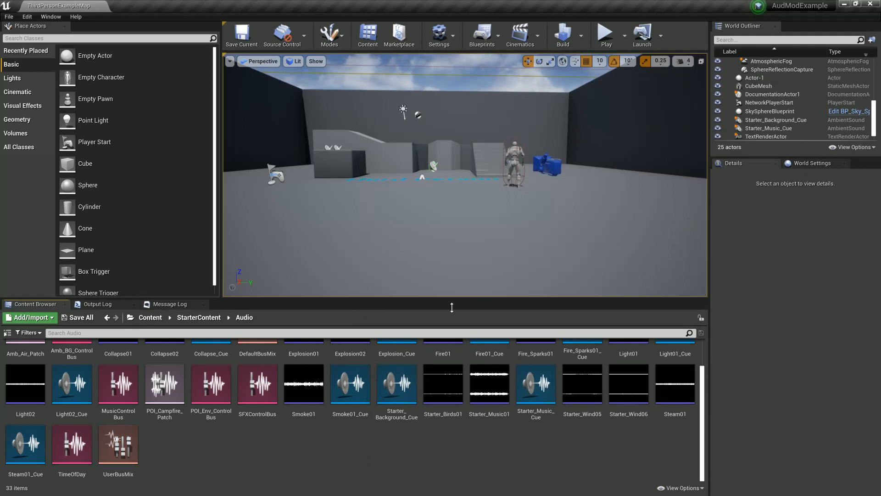
- Open the Level Blueprint, duplicate the Activate Control Bus Mix node and place the copy beside the original
{"action": "left_click", "coordinate": [496, 39]}
{"action": "left_click", "coordinate": [508, 106]}
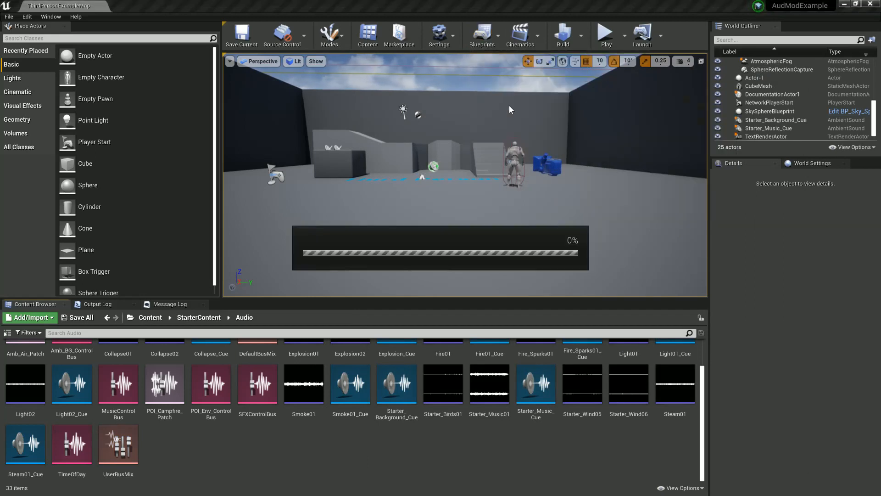
{"action": "right_click_drag", "start_coordinate": [624, 216], "coordinate": [489, 210]}
{"action": "left_click_drag", "start_coordinate": [503, 266], "coordinate": [583, 343]}
{"action": "key", "text": "ctrl+c"}
{"action": "key", "text": "ctrl+v"}
{"action": "left_click_drag", "start_coordinate": [630, 320], "coordinate": [620, 282]}
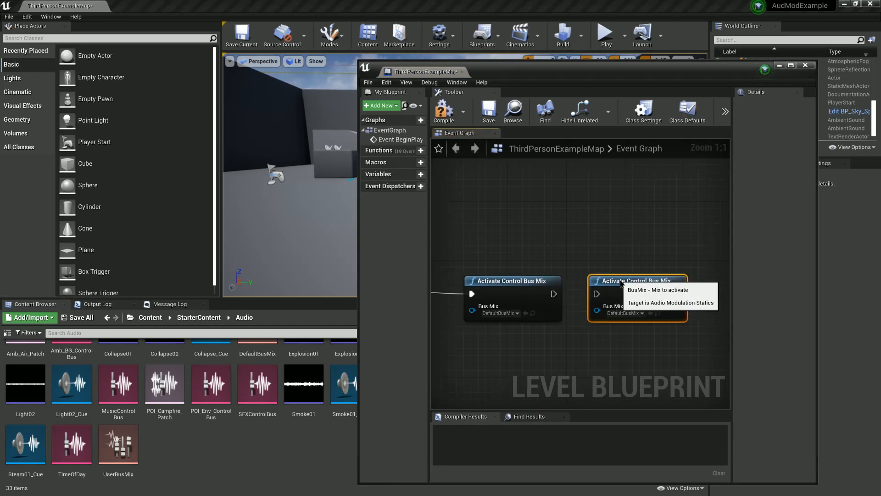
- Connect the original node's execution output to the copied node and choose UserBusMix as the copy's Bus Mix
{"action": "left_click_drag", "start_coordinate": [553, 293], "coordinate": [596, 295]}
{"action": "left_click", "coordinate": [624, 313]}
{"action": "left_click", "coordinate": [620, 373]}
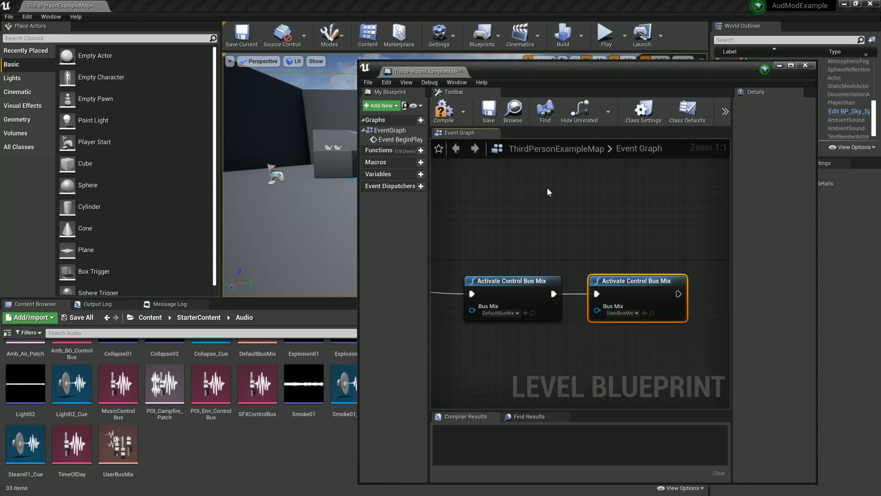
- Compile and save the Level Blueprint, and close its window
{"action": "left_click", "coordinate": [444, 110]}
{"action": "left_click", "coordinate": [489, 111]}
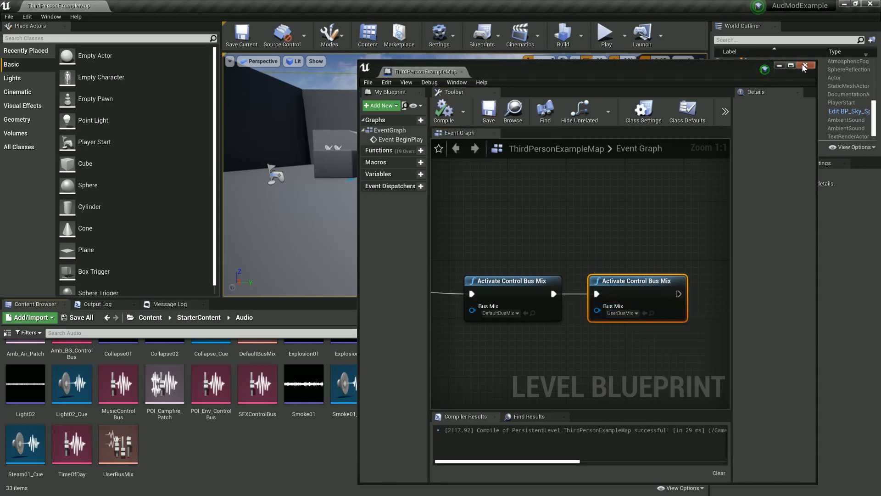
{"action": "left_click", "coordinate": [805, 65]}
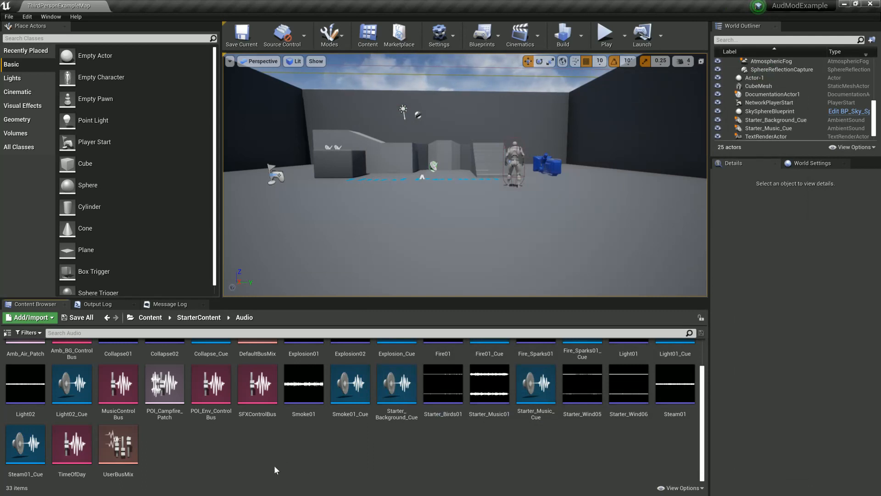
- Create a Widget Blueprint named UserMixWidget in the Audio folder
{"action": "right_click", "coordinate": [221, 456]}
{"action": "left_click", "coordinate": [205, 455]}
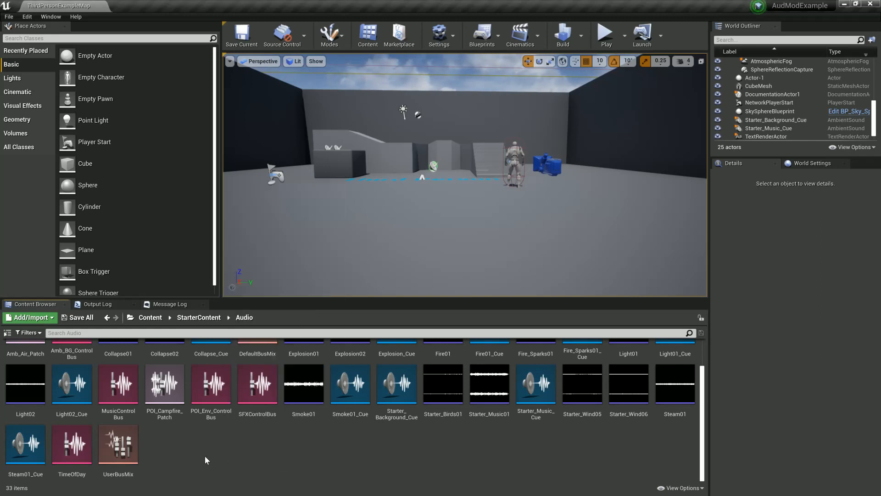
{"action": "right_click", "coordinate": [209, 454]}
{"action": "mouse_move", "coordinate": [241, 449]}
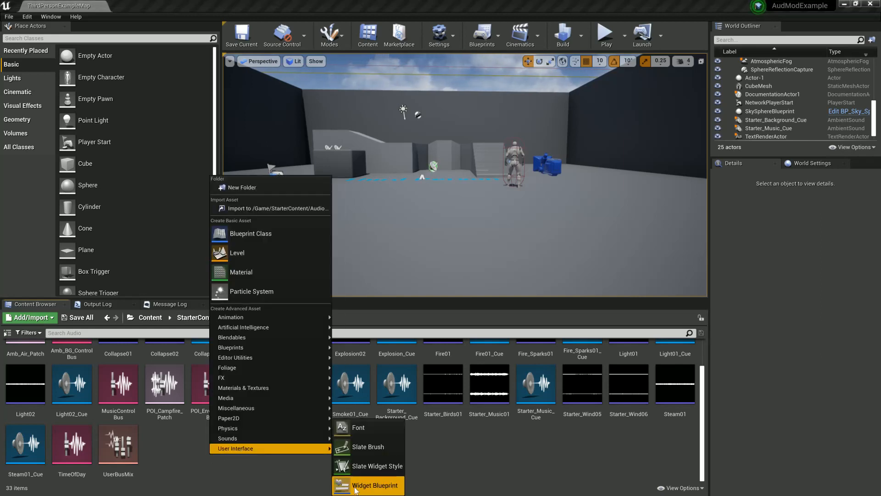
{"action": "left_click", "coordinate": [375, 486]}
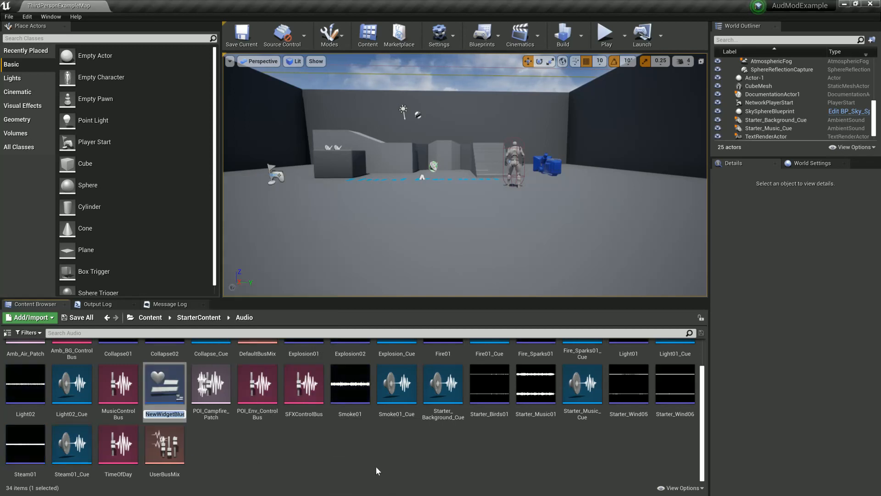
{"action": "type", "text": "User"}
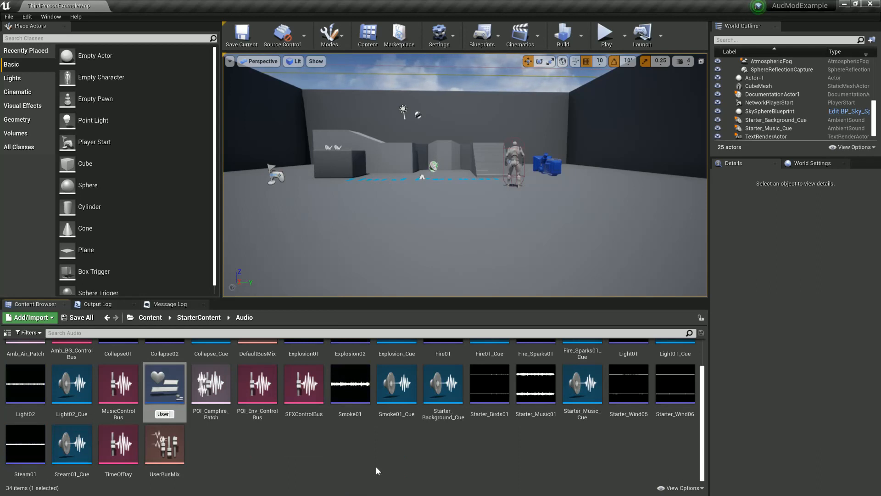
{"action": "type", "text": "MixW"}
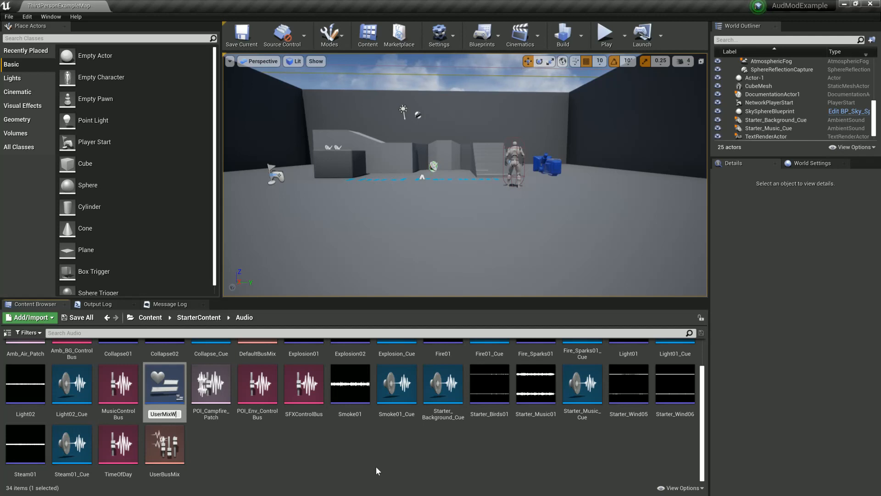
{"action": "type", "text": "idget"}
{"action": "key", "text": "Return"}
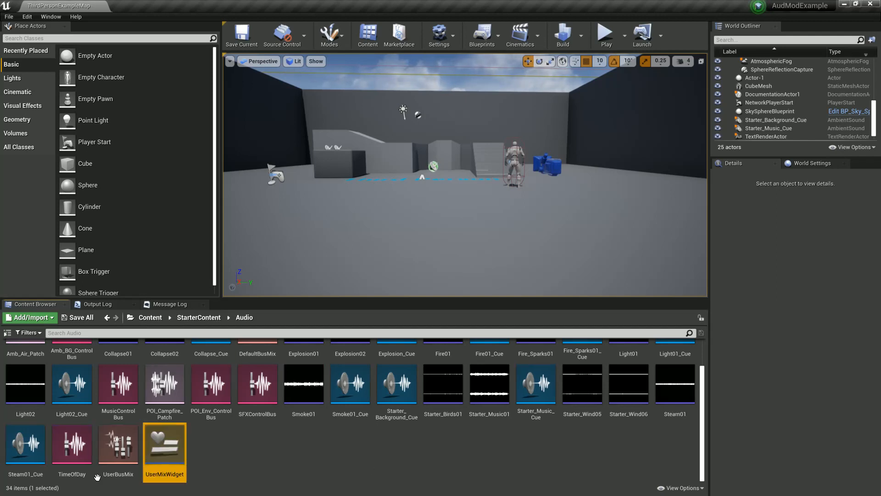
- Open UserMixWidget in a maximized editor window and add a Border to the Canvas Panel
{"action": "double_click", "coordinate": [164, 445]}
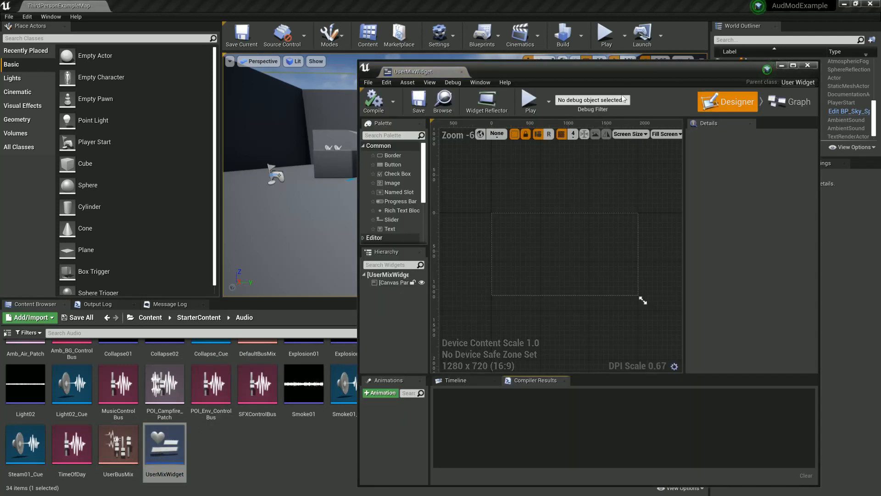
{"action": "double_click", "coordinate": [659, 69]}
{"action": "right_click_drag", "start_coordinate": [271, 135], "coordinate": [277, 181]}
{"action": "scroll", "coordinate": [303, 190], "scroll_direction": "up", "scroll_amount": 6}
{"action": "scroll", "coordinate": [276, 181], "scroll_direction": "down", "scroll_amount": 2}
{"action": "right_click_drag", "start_coordinate": [362, 182], "coordinate": [325, 150]}
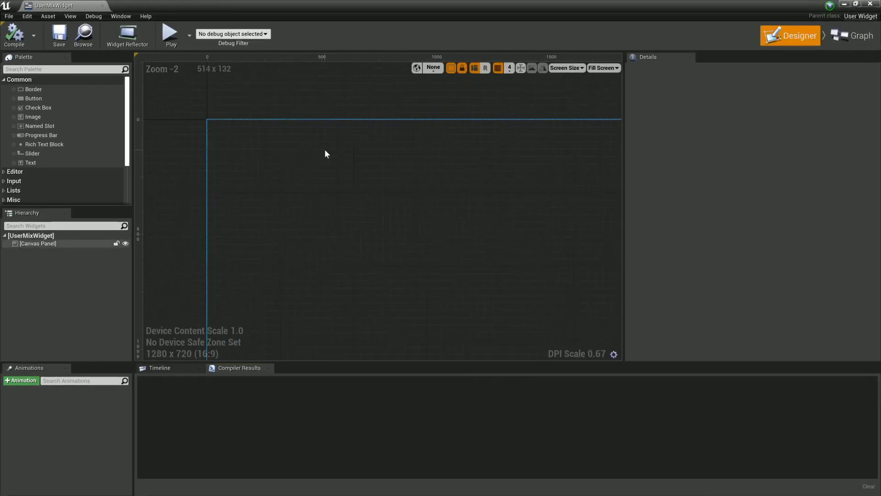
{"action": "left_click_drag", "start_coordinate": [68, 89], "coordinate": [68, 244]}
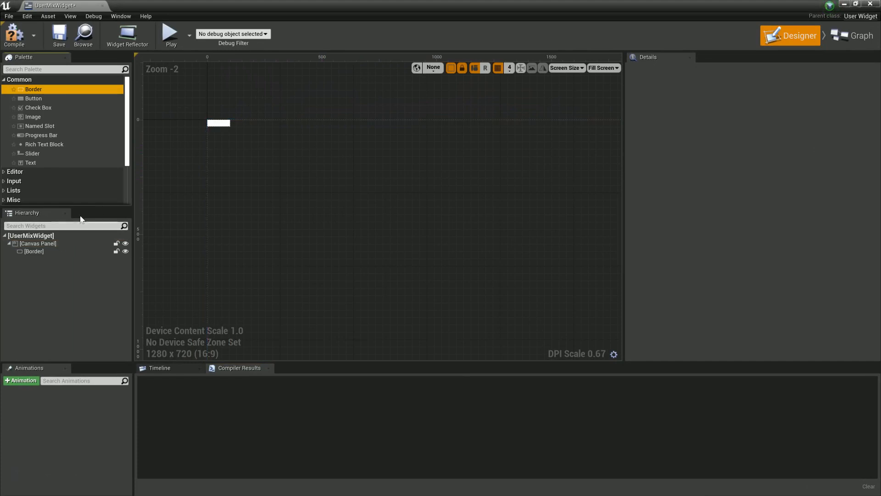
- Set the alpha of the Border's brush tint to 0, and compile and save the widget
{"action": "left_click", "coordinate": [47, 251]}
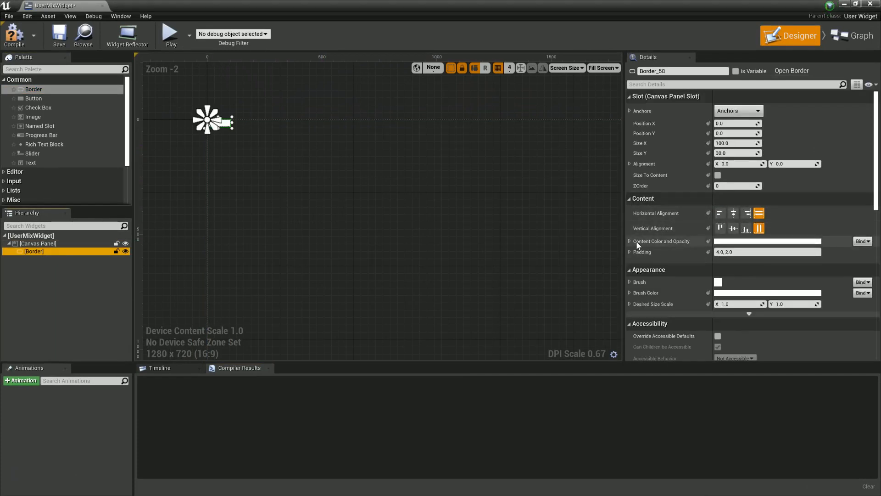
{"action": "left_click", "coordinate": [630, 282]}
{"action": "scroll", "coordinate": [667, 282], "scroll_direction": "down", "scroll_amount": 3}
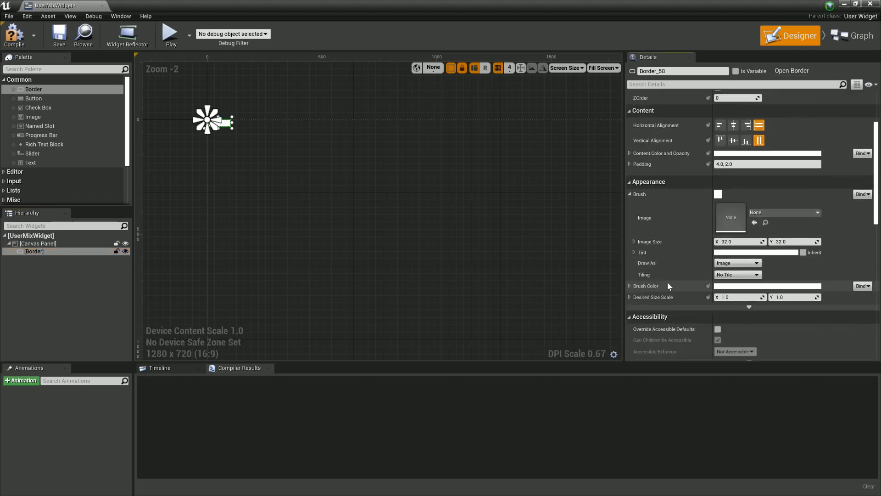
{"action": "left_click", "coordinate": [634, 252]}
{"action": "left_click", "coordinate": [733, 295]}
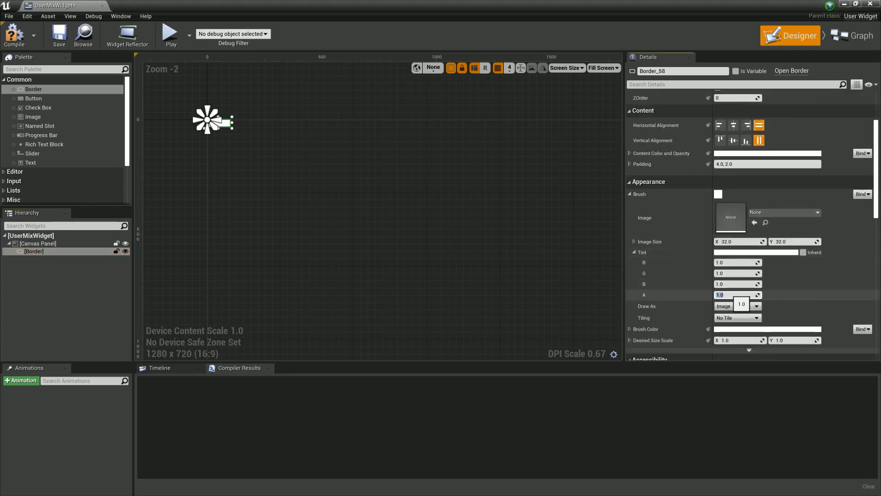
{"action": "type", "text": "0"}
{"action": "key", "text": "Return"}
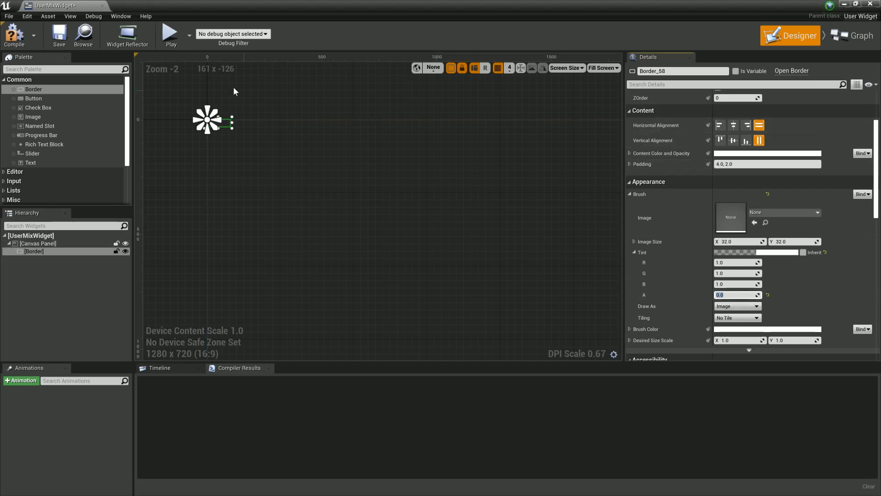
{"action": "left_click", "coordinate": [25, 45]}
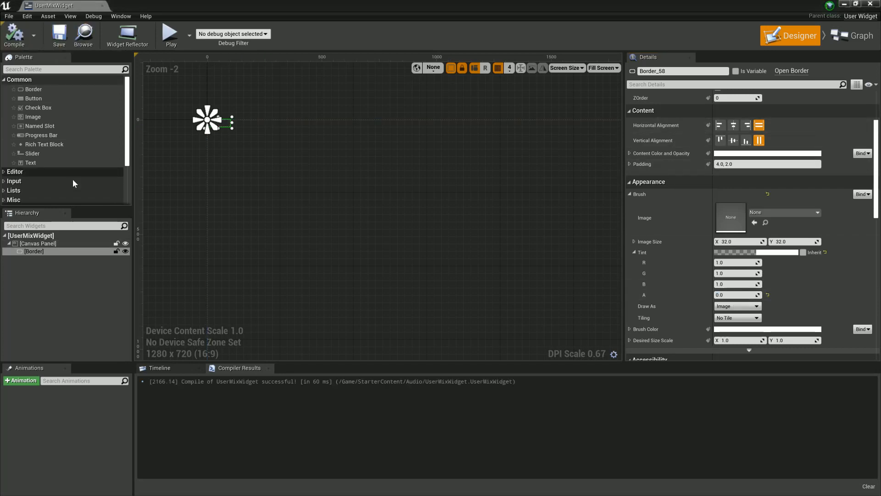
- Enable Size To Content for the Border, and compile and save the widget
{"action": "scroll", "coordinate": [701, 206], "scroll_direction": "up", "scroll_amount": 4}
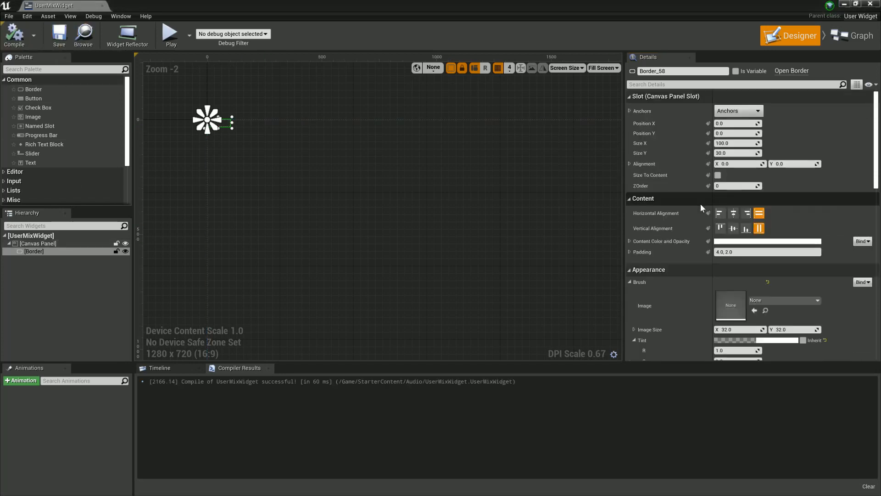
{"action": "left_click", "coordinate": [718, 174]}
{"action": "left_click", "coordinate": [25, 43]}
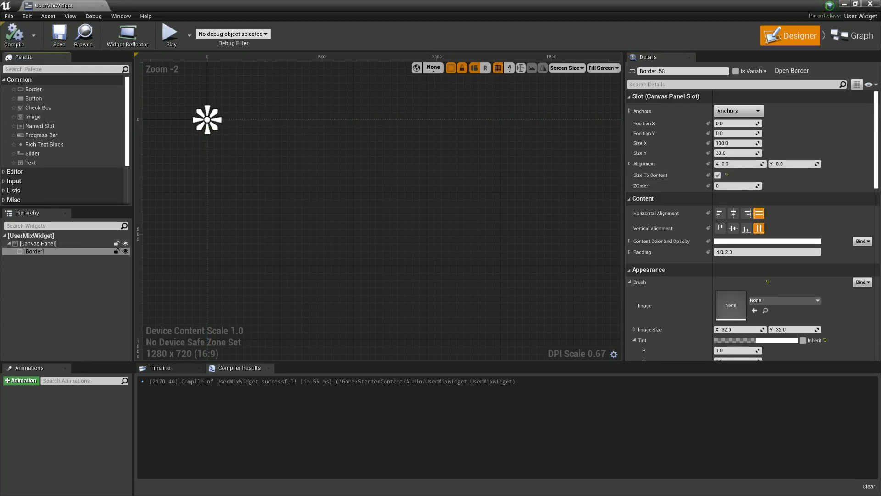
- Add a Background Blur inside the Border with a blur strength of 10, and compile and save the widget
{"action": "type", "text": "blur"}
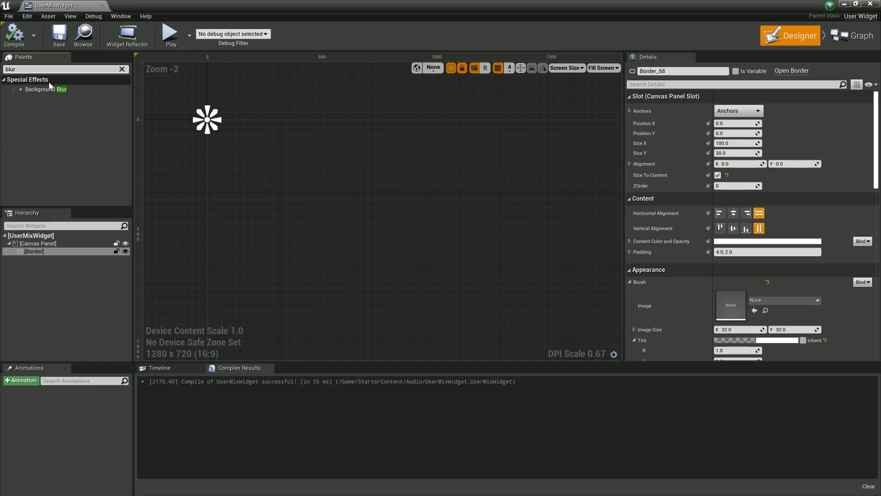
{"action": "left_click_drag", "start_coordinate": [49, 88], "coordinate": [53, 253]}
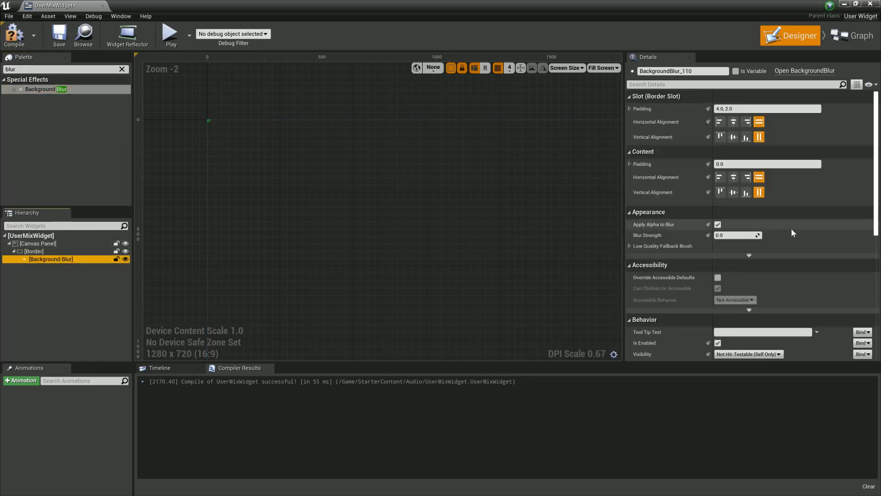
{"action": "left_click", "coordinate": [728, 236]}
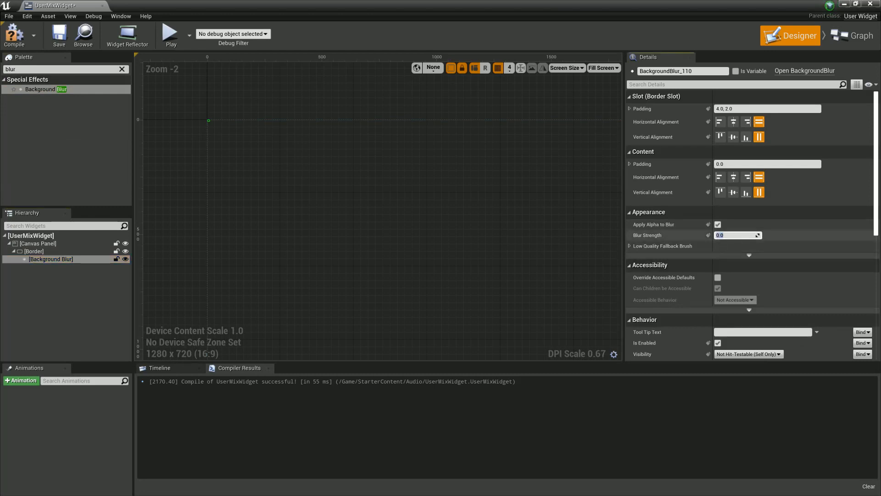
{"action": "left_click", "coordinate": [796, 234]}
{"action": "left_click", "coordinate": [50, 45]}
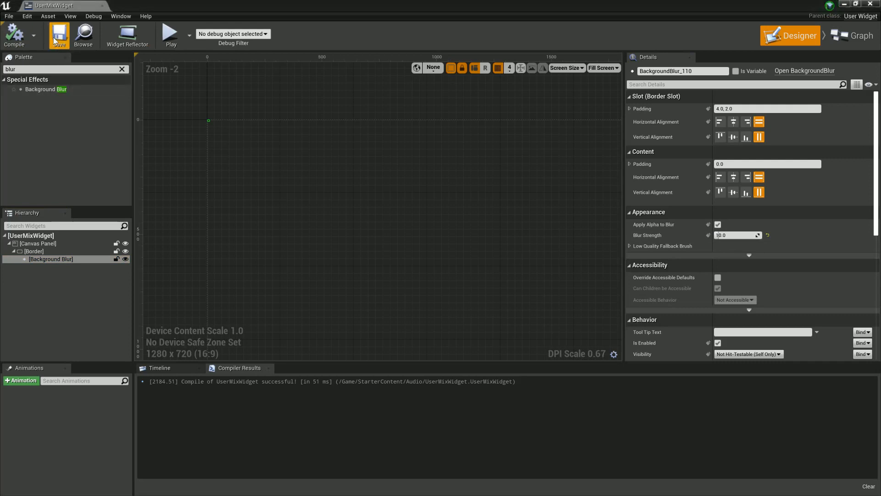
- Add a Horizontal Box inside the Background Blur
{"action": "right_click", "coordinate": [51, 260]}
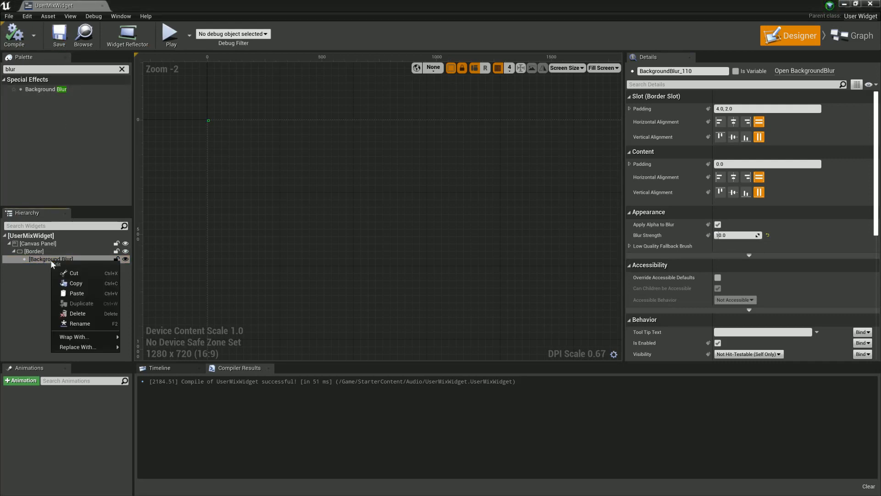
{"action": "left_click", "coordinate": [51, 261]}
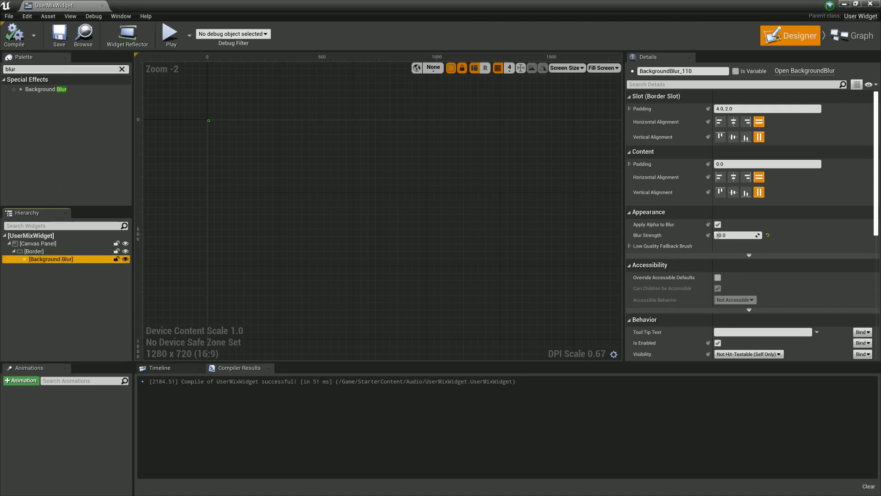
{"action": "left_click", "coordinate": [51, 69]}
{"action": "type", "text": "horiz"}
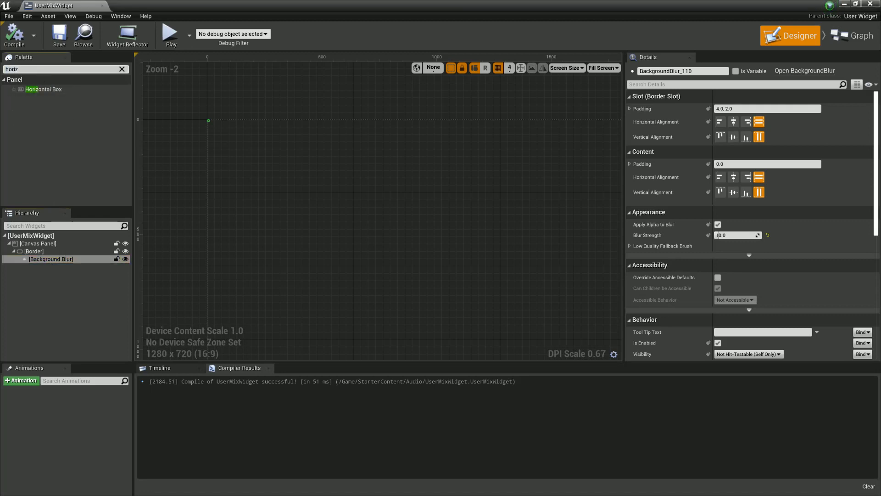
{"action": "left_click_drag", "start_coordinate": [37, 91], "coordinate": [52, 260]}
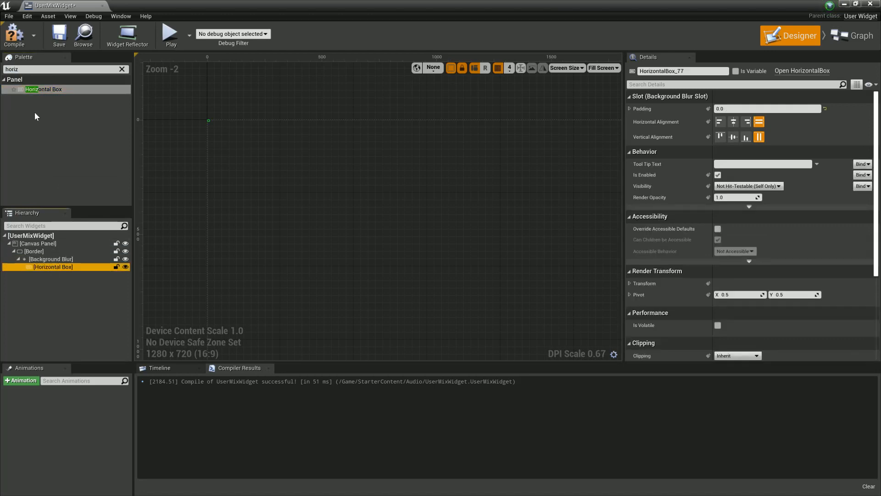
{"action": "right_click", "coordinate": [54, 269]}
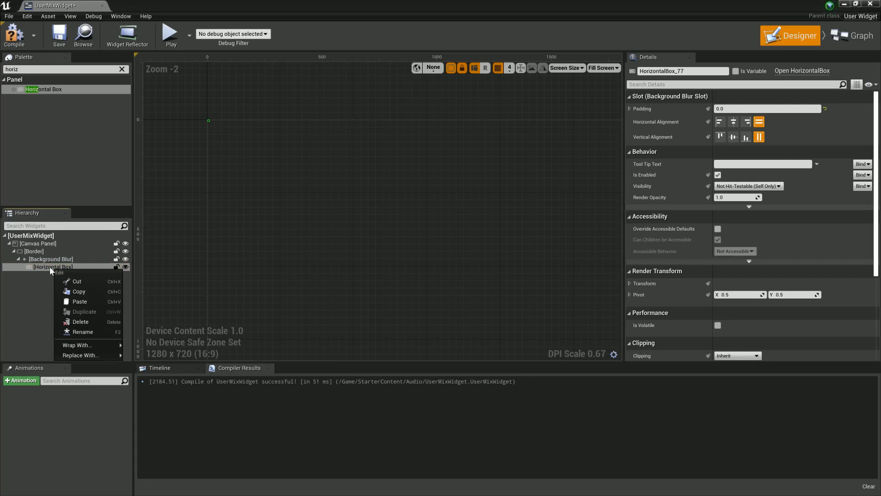
{"action": "mouse_move", "coordinate": [85, 349]}
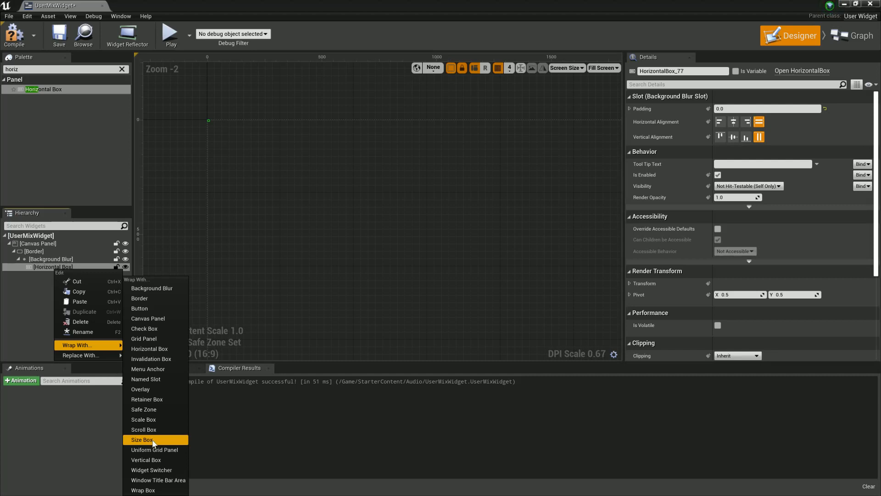
{"action": "left_click", "coordinate": [152, 460]}
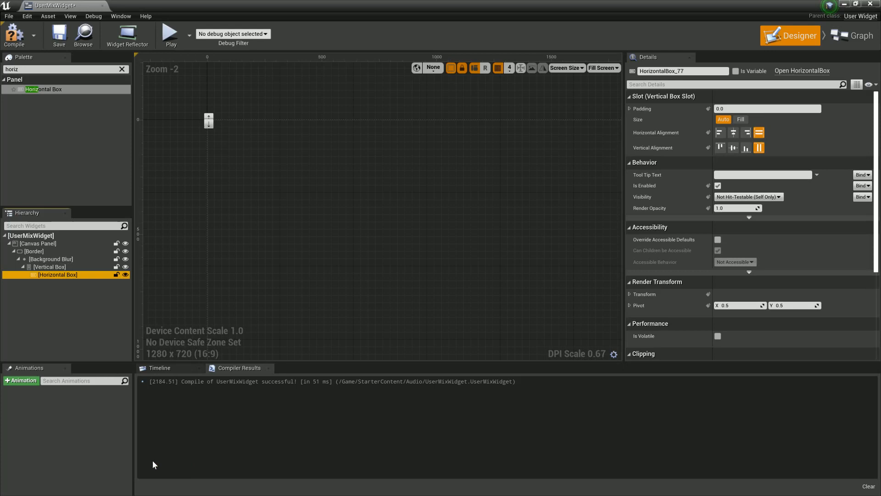
{"action": "left_click", "coordinate": [54, 269]}
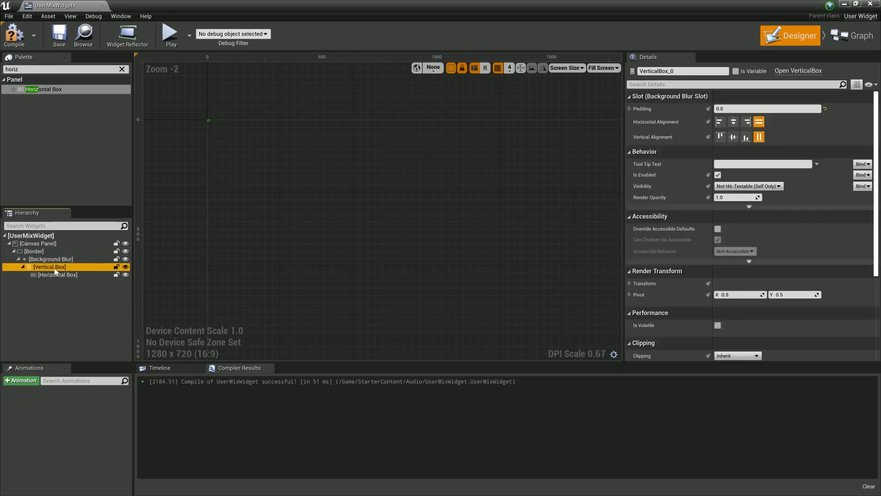
{"action": "key", "text": "ctrl+z"}
{"action": "left_click", "coordinate": [65, 268]}
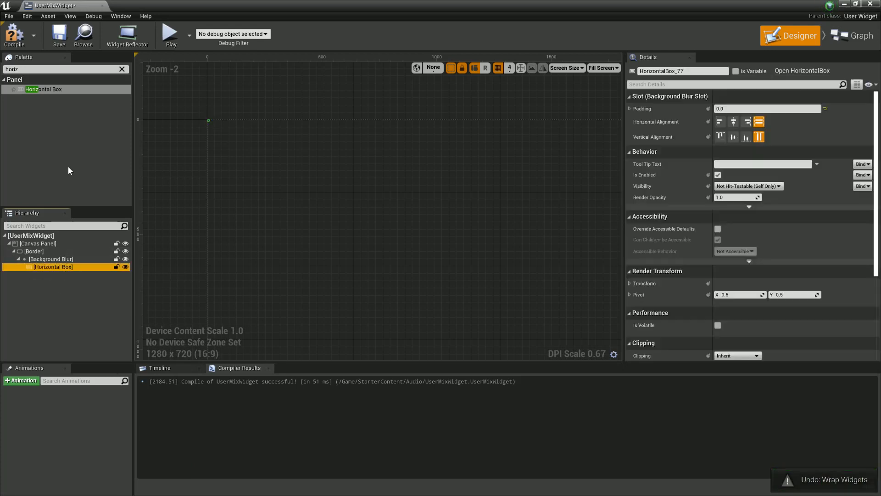
- Compile the widget and add a Vertical Box inside the Horizontal Box
{"action": "left_click", "coordinate": [16, 39]}
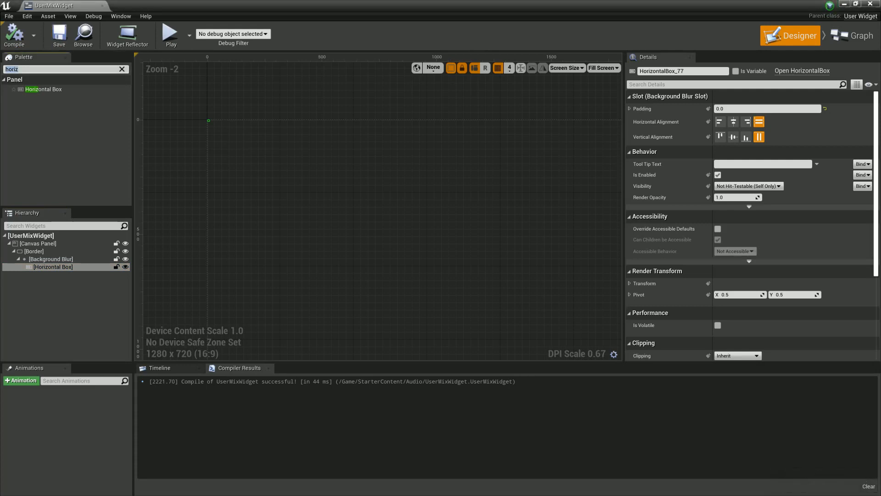
{"action": "type", "text": "ver"}
{"action": "left_click_drag", "start_coordinate": [40, 98], "coordinate": [69, 270]}
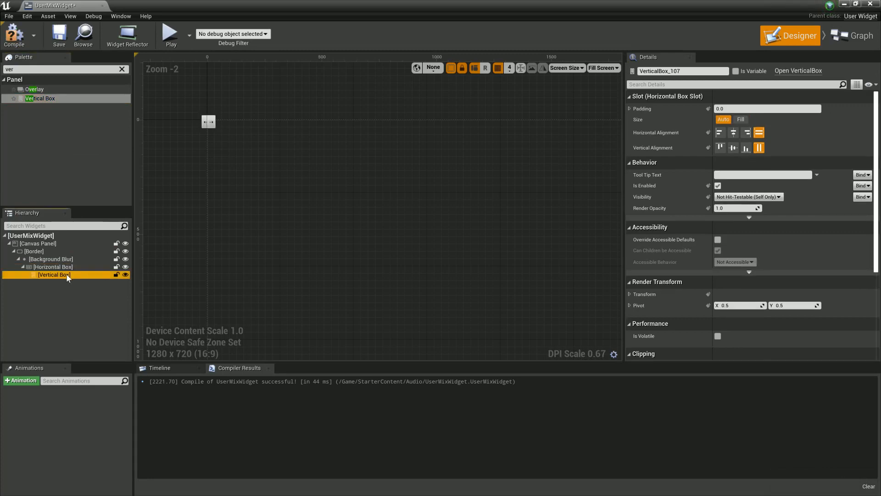
- Add a Slider inside the Vertical Box
{"action": "left_click", "coordinate": [61, 68]}
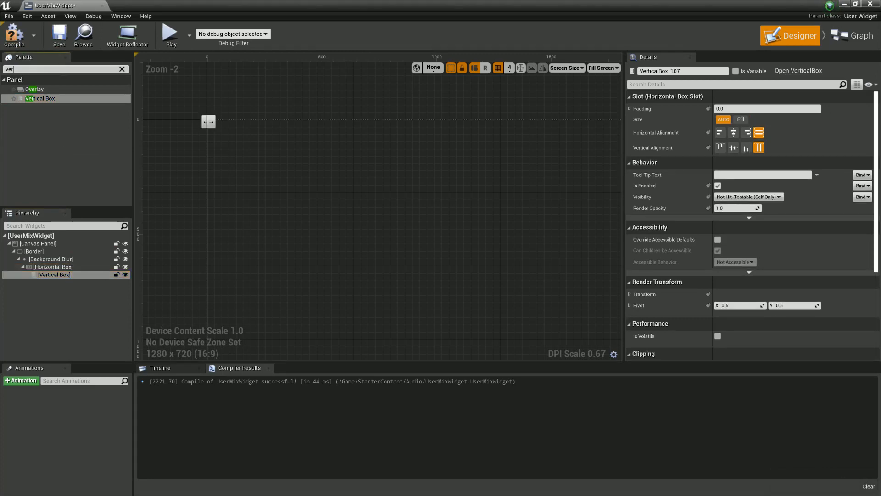
{"action": "type", "text": "slid"}
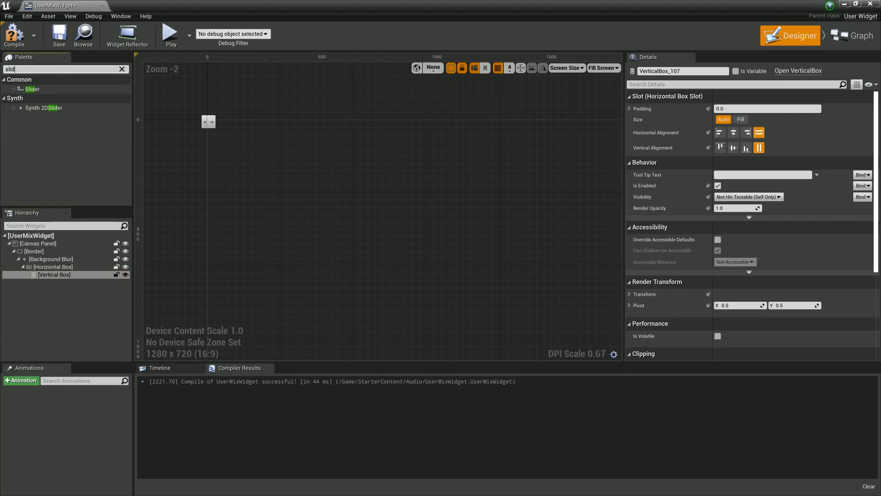
{"action": "left_click_drag", "start_coordinate": [32, 89], "coordinate": [62, 279]}
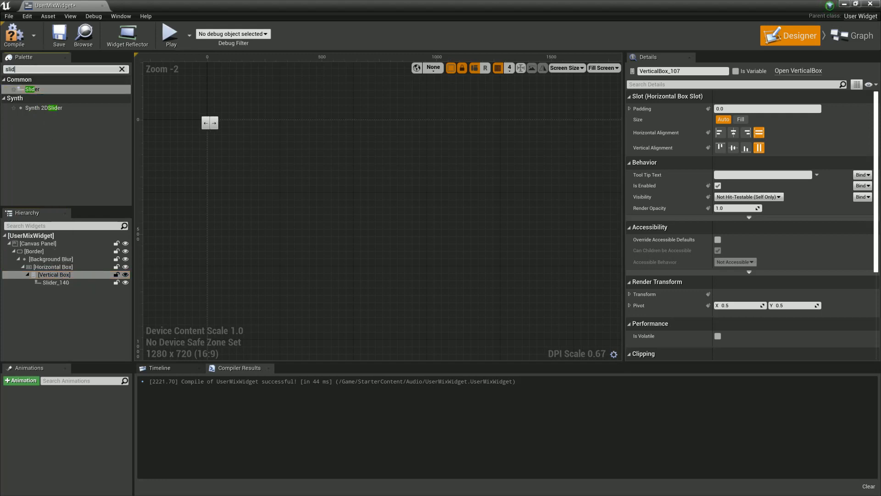
- Add a Text block to the Vertical Box and move it above the slider
{"action": "type", "text": "text"}
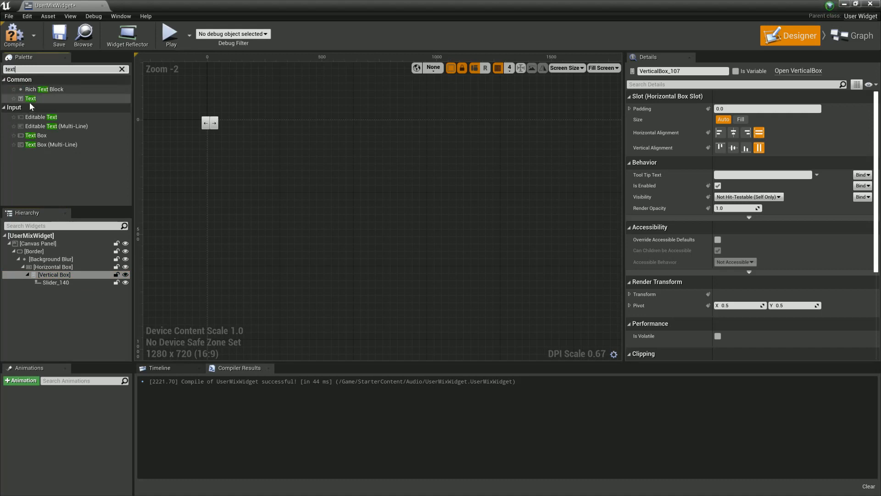
{"action": "left_click_drag", "start_coordinate": [33, 100], "coordinate": [65, 277]}
{"action": "left_click", "coordinate": [58, 288]}
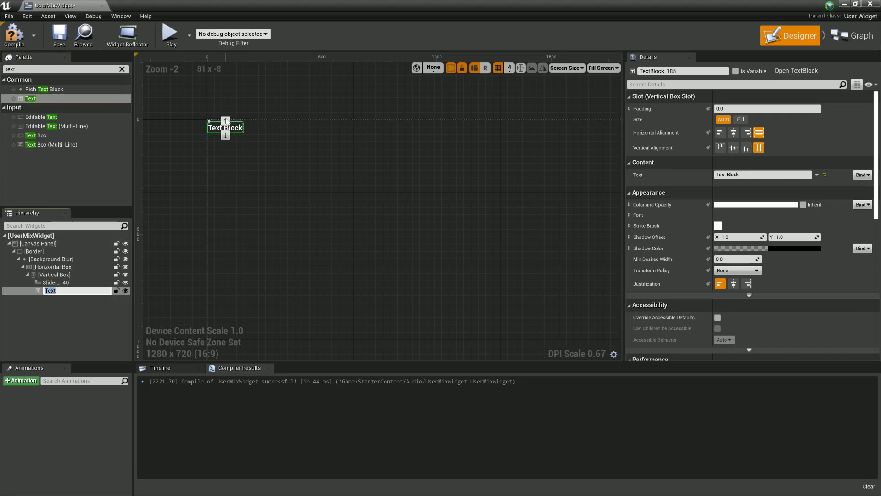
{"action": "left_click_drag", "start_coordinate": [226, 130], "coordinate": [228, 125]}
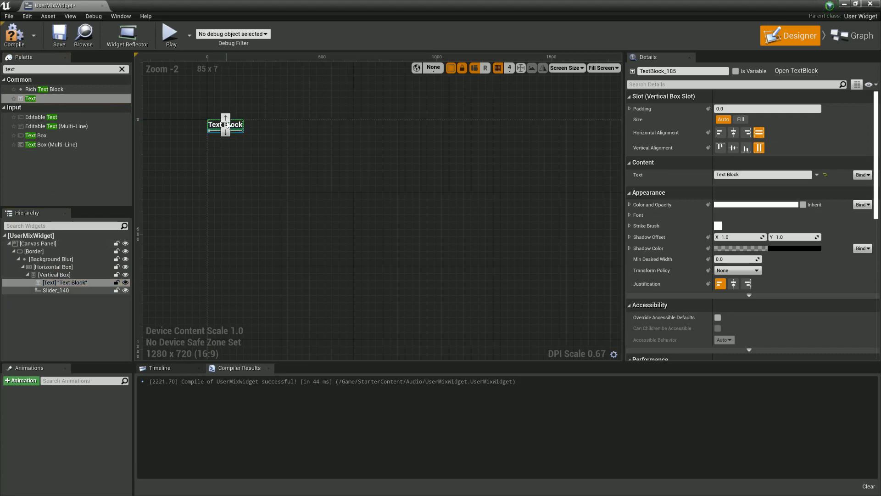
- Set the slider's orientation to Vertical and wrap the slider in a Size Box
{"action": "left_click", "coordinate": [64, 290]}
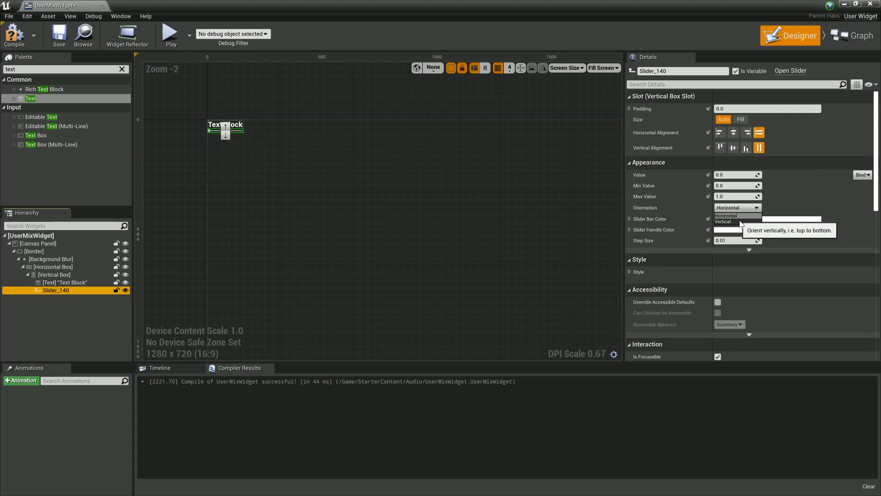
{"action": "left_click", "coordinate": [743, 222]}
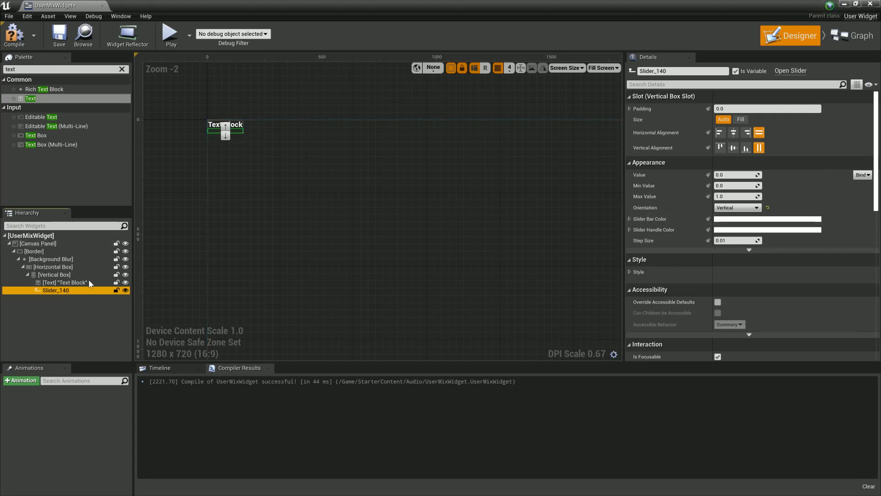
{"action": "right_click", "coordinate": [66, 290]}
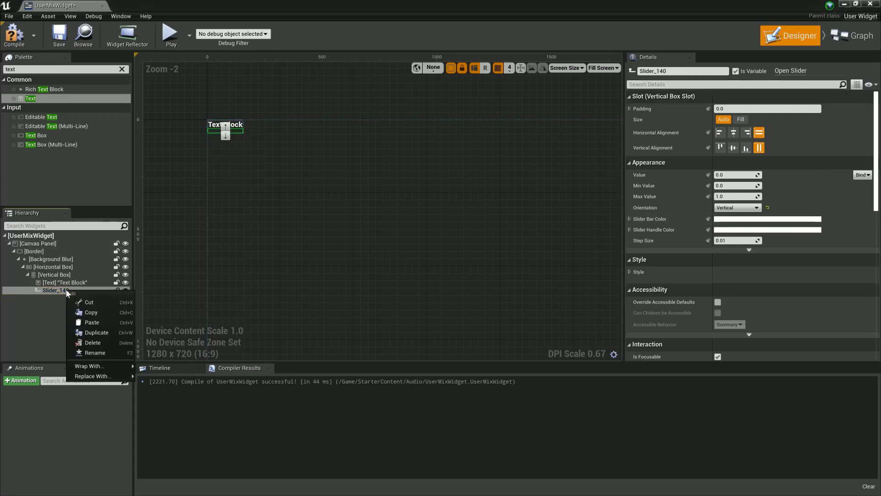
{"action": "mouse_move", "coordinate": [115, 366]}
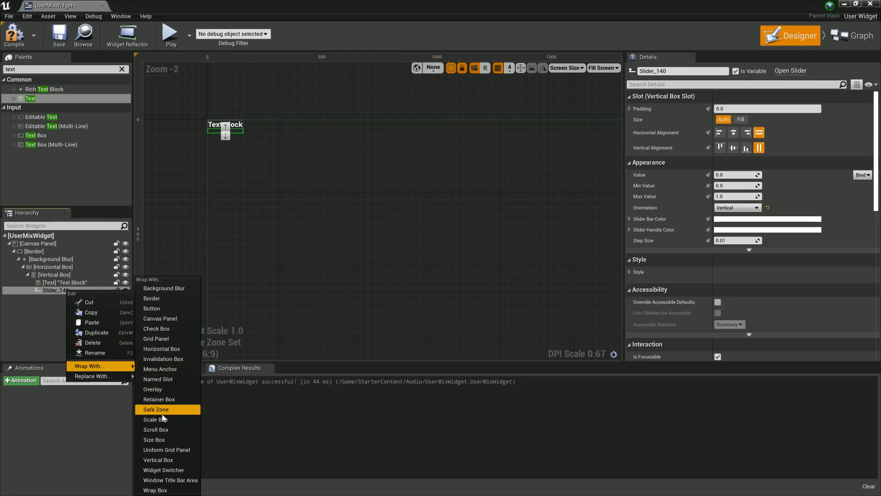
{"action": "left_click", "coordinate": [158, 440]}
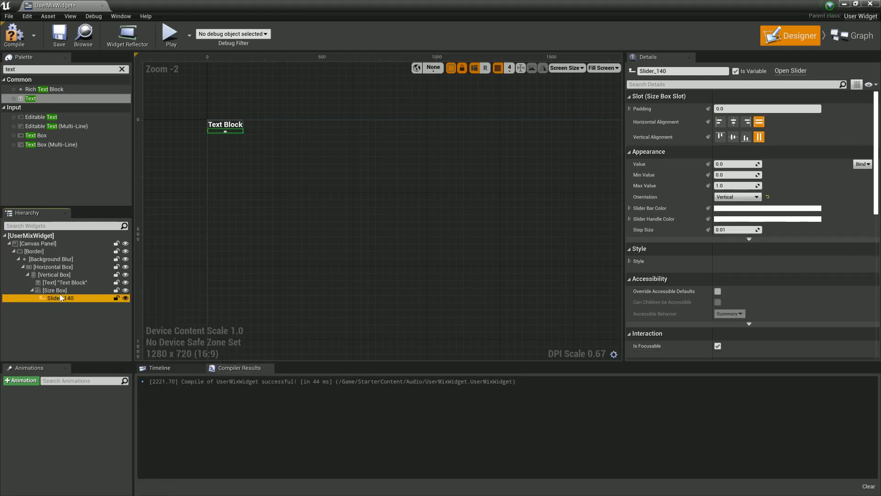
- Override the Size Box's width with 75 and its height with 100, and compile and save the widget
{"action": "left_click", "coordinate": [62, 290]}
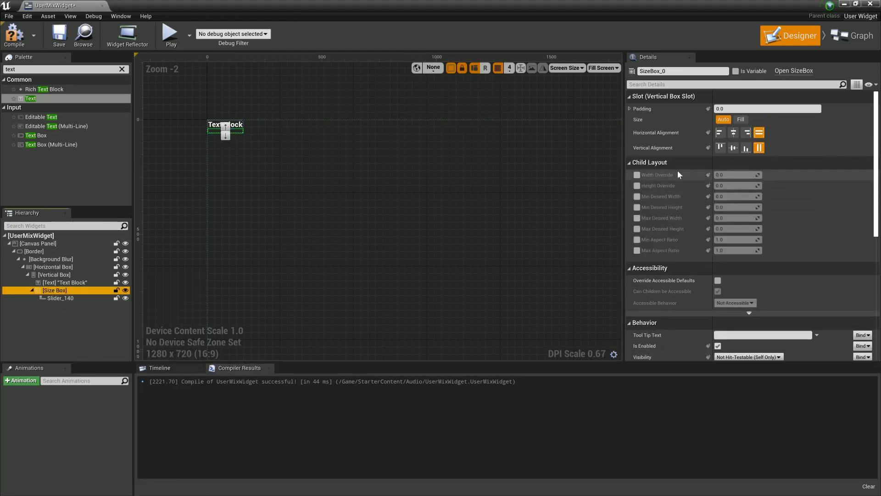
{"action": "left_click", "coordinate": [638, 175]}
{"action": "left_click", "coordinate": [637, 185]}
{"action": "left_click", "coordinate": [735, 175]}
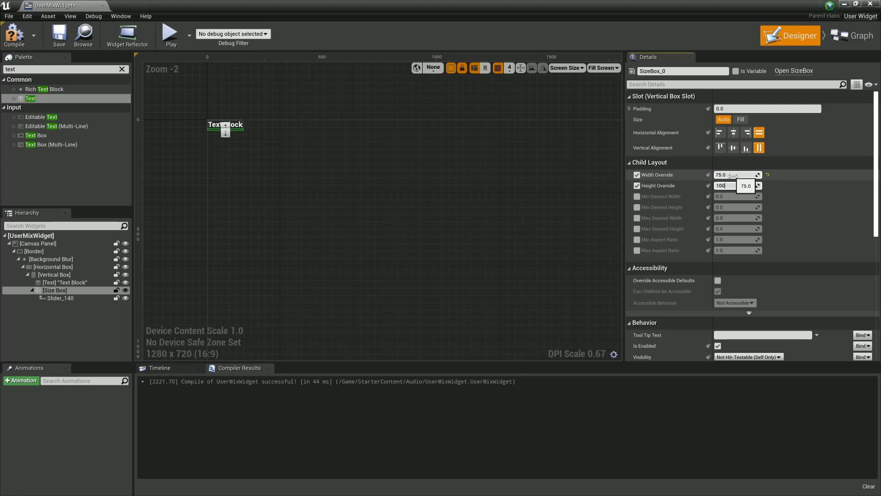
{"action": "key", "text": "Return"}
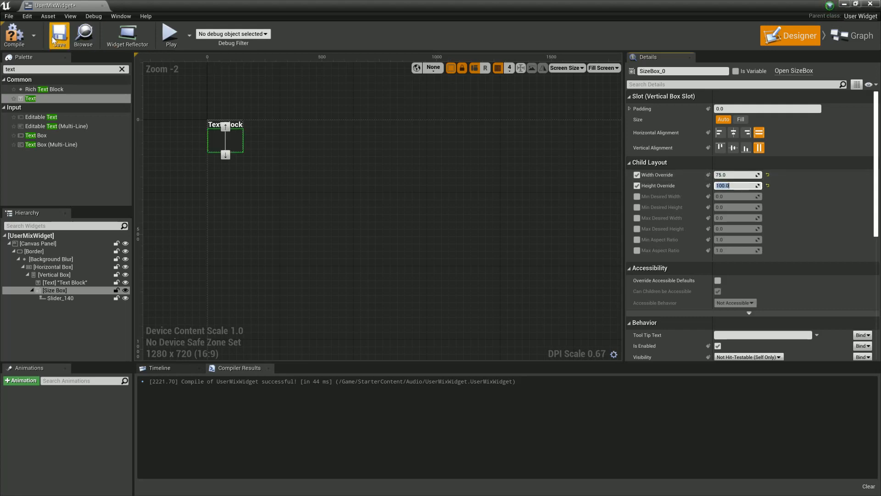
{"action": "left_click", "coordinate": [14, 35]}
{"action": "left_click", "coordinate": [54, 41]}
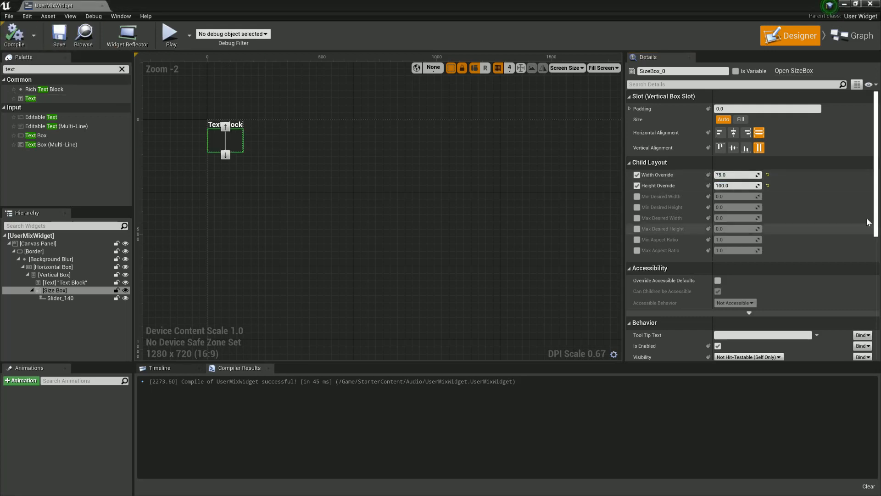
- Set the Size Box's height override to 400, and compile and save the widget
{"action": "left_click", "coordinate": [730, 185]}
{"action": "type", "text": "400"}
{"action": "key", "text": "Return"}
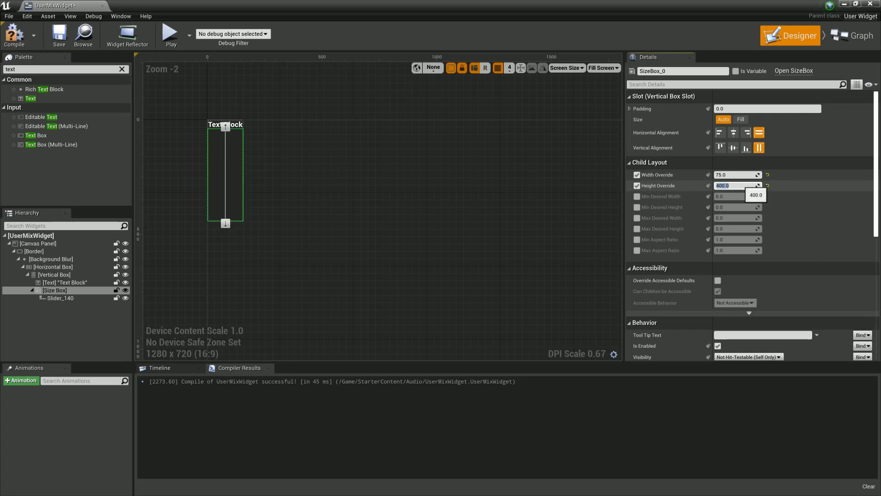
{"action": "left_click", "coordinate": [14, 34]}
{"action": "left_click", "coordinate": [58, 39]}
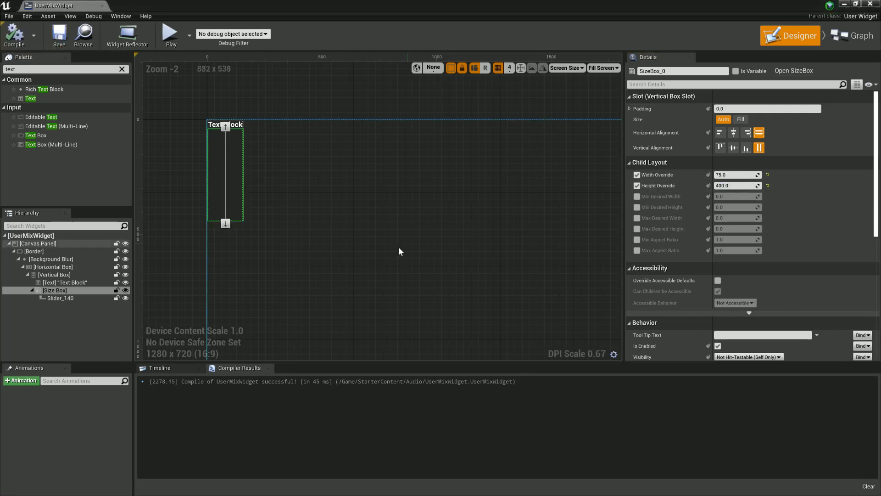
- Set the bar thickness of the vertical slider's style to 10
{"action": "left_click", "coordinate": [61, 298]}
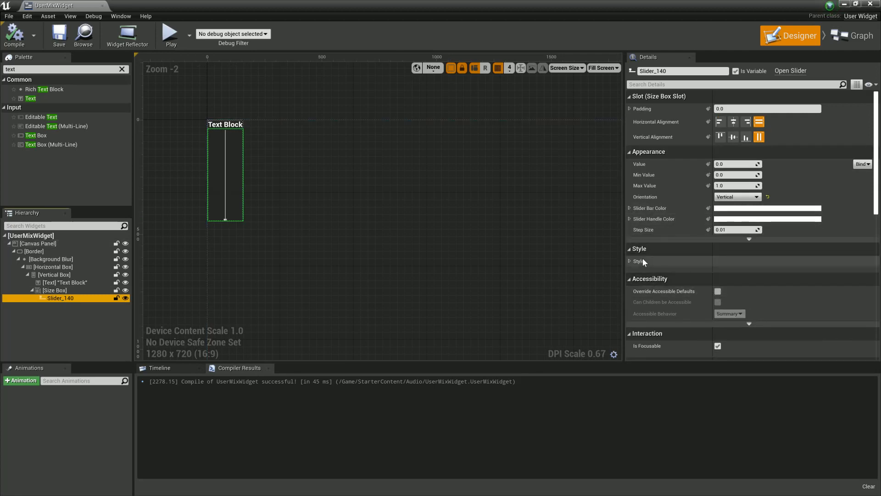
{"action": "left_click", "coordinate": [629, 261]}
{"action": "scroll", "coordinate": [699, 276], "scroll_direction": "down", "scroll_amount": 2}
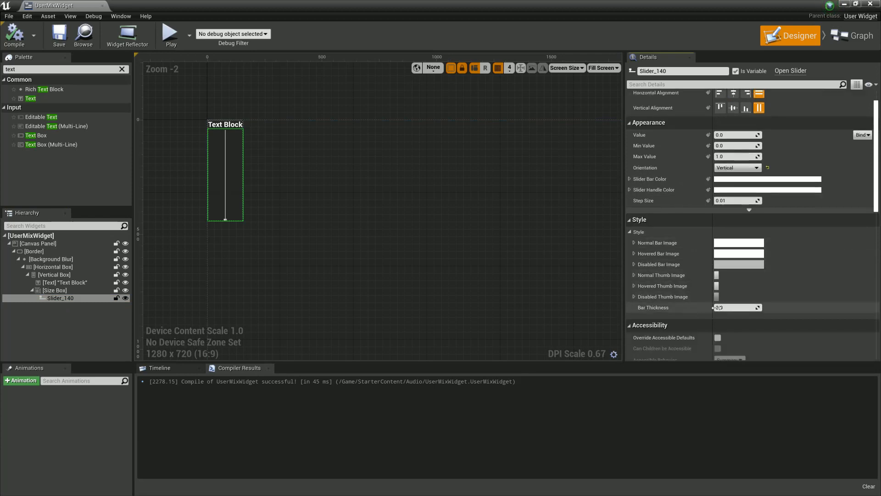
{"action": "left_click", "coordinate": [735, 308]}
{"action": "type", "text": "10"}
{"action": "key", "text": "Return"}
- Set the image size of the slider's normal thumb image to X 15, Y 50
{"action": "left_click", "coordinate": [634, 275]}
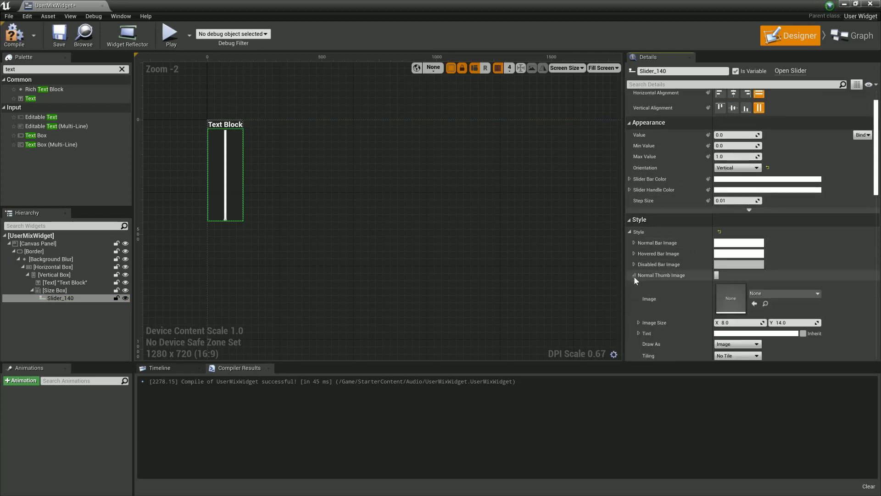
{"action": "scroll", "coordinate": [685, 296], "scroll_direction": "down", "scroll_amount": 4}
{"action": "left_click", "coordinate": [735, 264]}
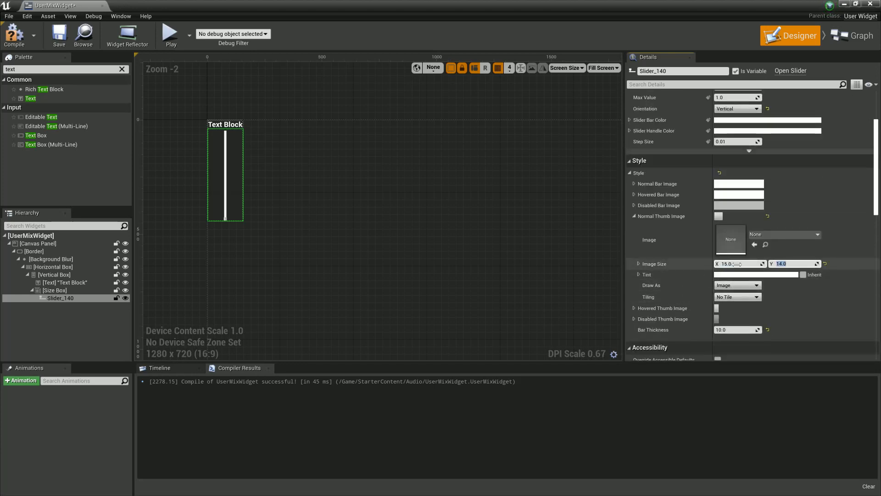
{"action": "left_click", "coordinate": [634, 216]}
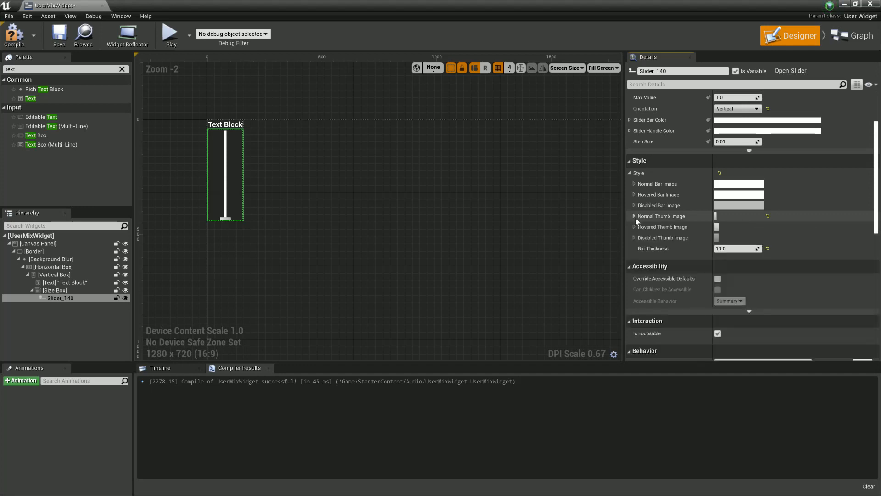
- Set the image size of the slider's hovered thumb image to X 15, Y 50
{"action": "left_click", "coordinate": [634, 227]}
{"action": "left_click", "coordinate": [726, 274]}
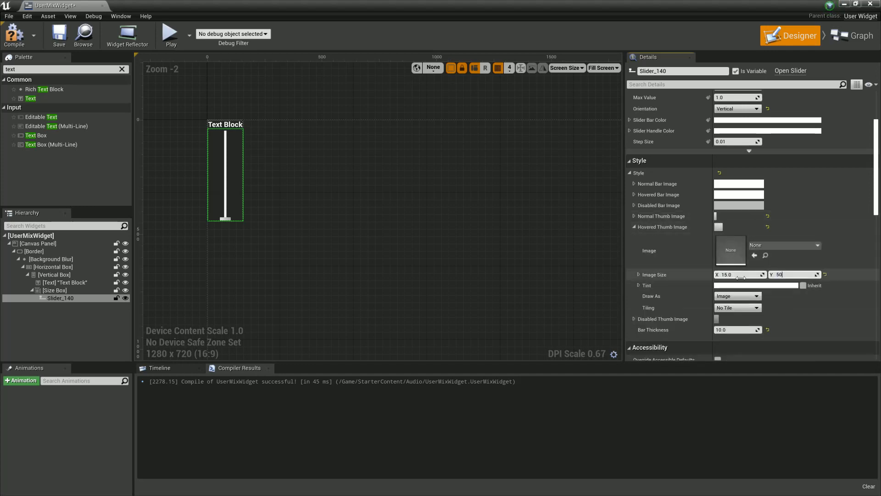
{"action": "left_click", "coordinate": [634, 227]}
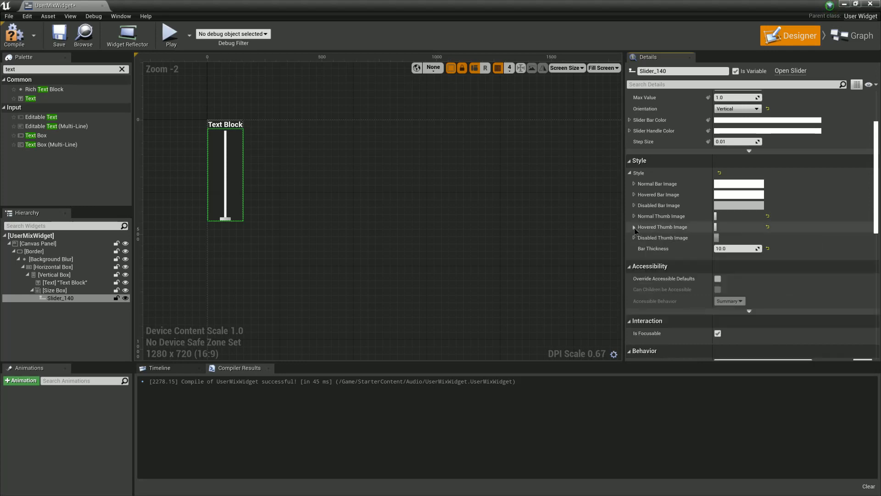
- Set the slider's disabled thumb image size to X 15, Y 50, and compile the widget
{"action": "left_click", "coordinate": [634, 238]}
{"action": "left_click", "coordinate": [726, 285]}
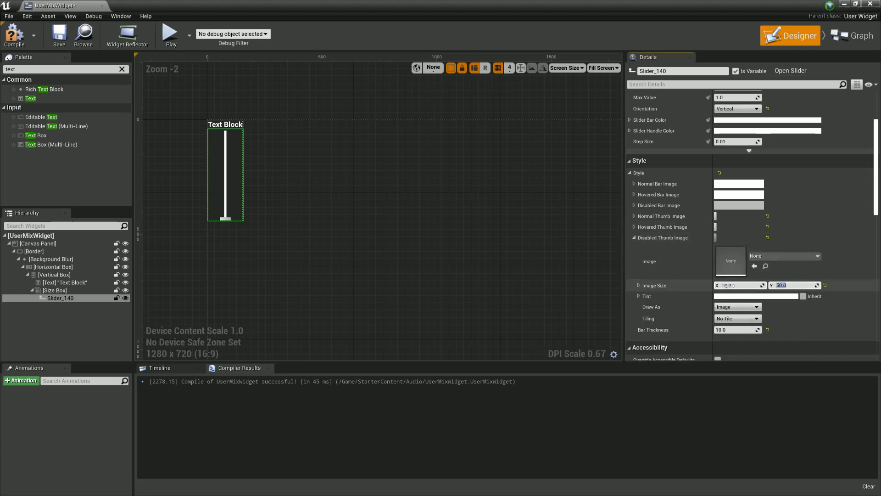
{"action": "left_click", "coordinate": [634, 237]}
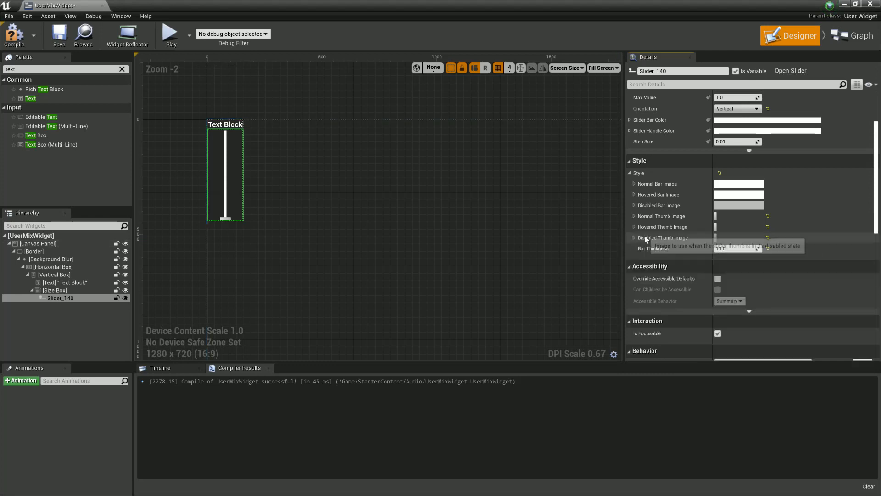
{"action": "left_click", "coordinate": [15, 41]}
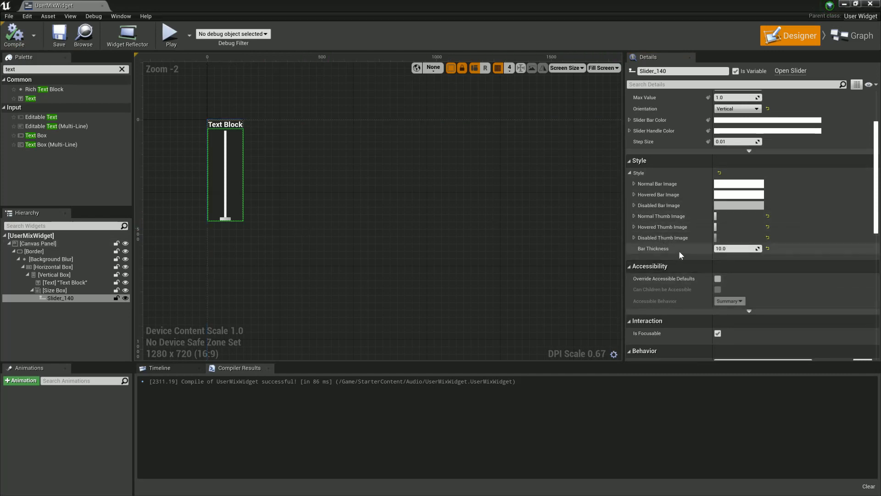
- Set the slider's slot padding inside the size box to 10
{"action": "scroll", "coordinate": [693, 225], "scroll_direction": "up", "scroll_amount": 5}
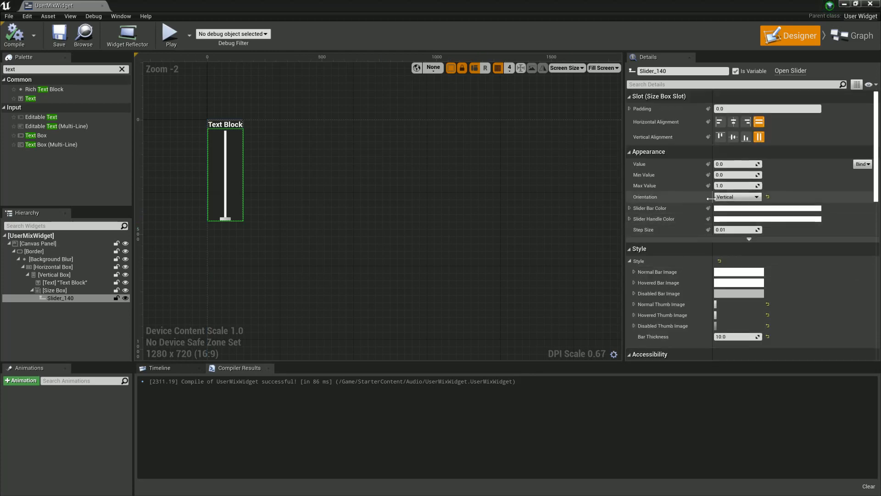
{"action": "left_click", "coordinate": [740, 110]}
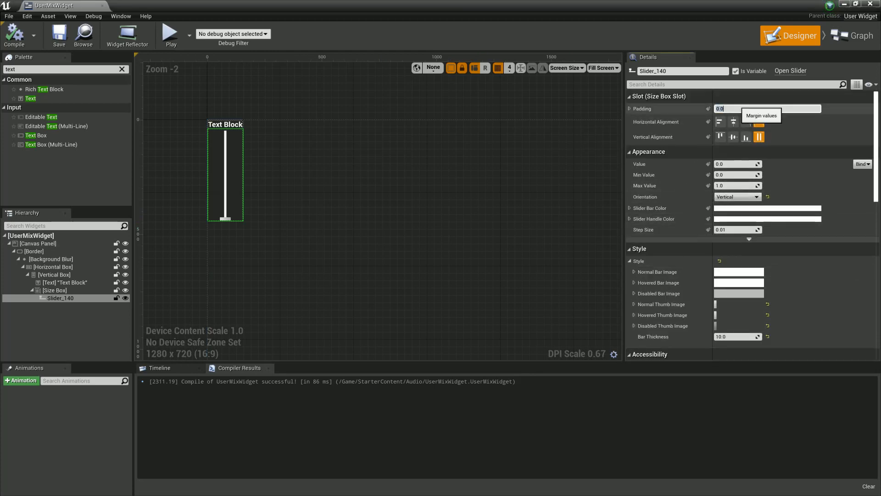
{"action": "type", "text": "10"}
{"action": "key", "text": "Return"}
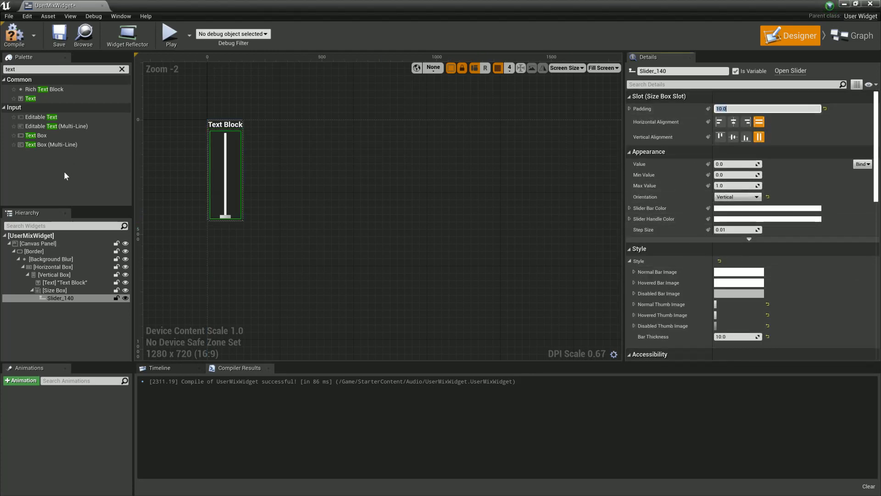
- Give the text block a padding of 10, center it horizontally and vertically, and compile the widget
{"action": "left_click", "coordinate": [62, 283]}
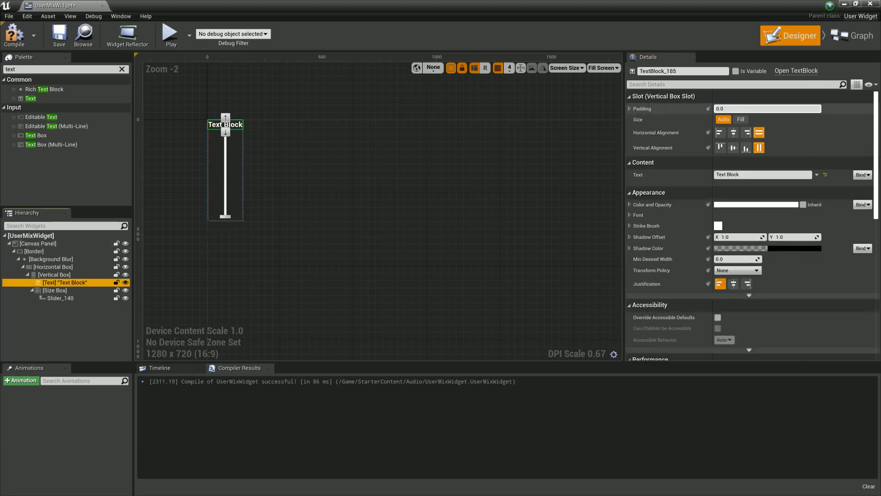
{"action": "type", "text": "10"}
{"action": "key", "text": "Return"}
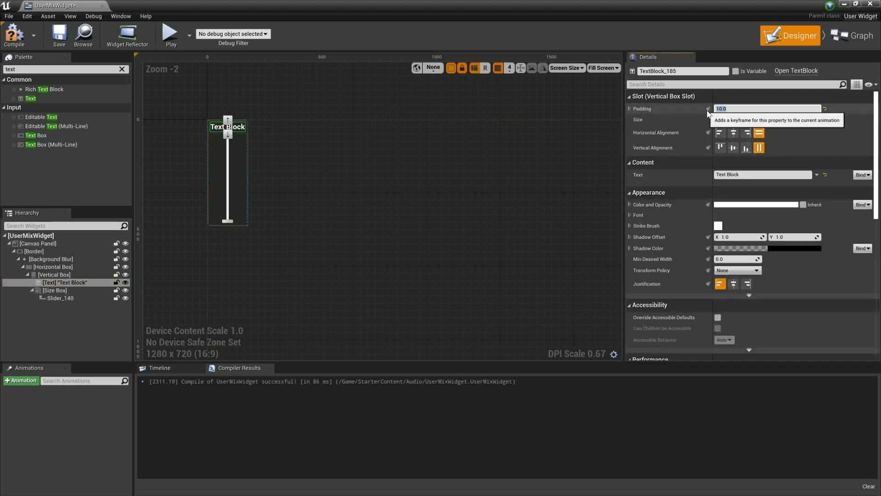
{"action": "left_click", "coordinate": [733, 133]}
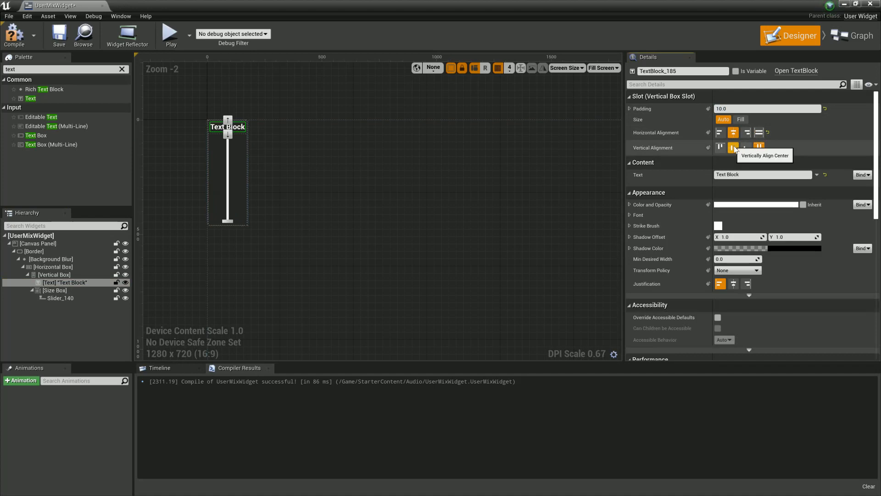
{"action": "left_click", "coordinate": [734, 147]}
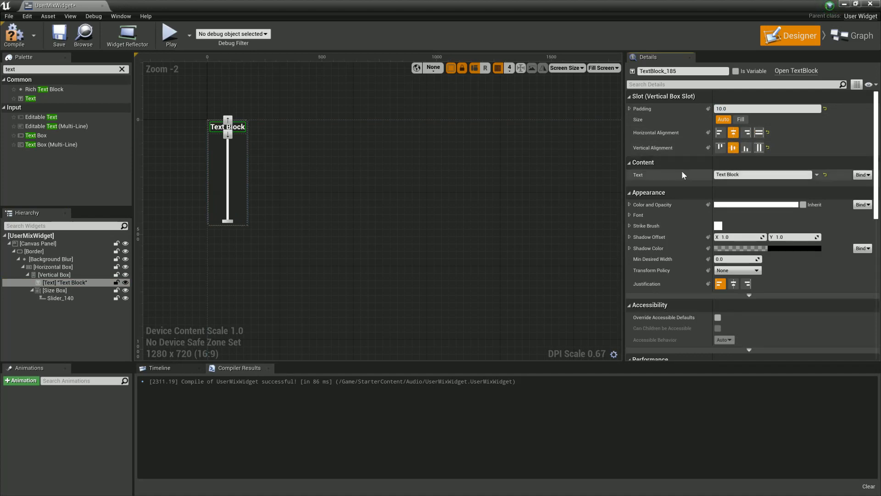
{"action": "left_click", "coordinate": [22, 43]}
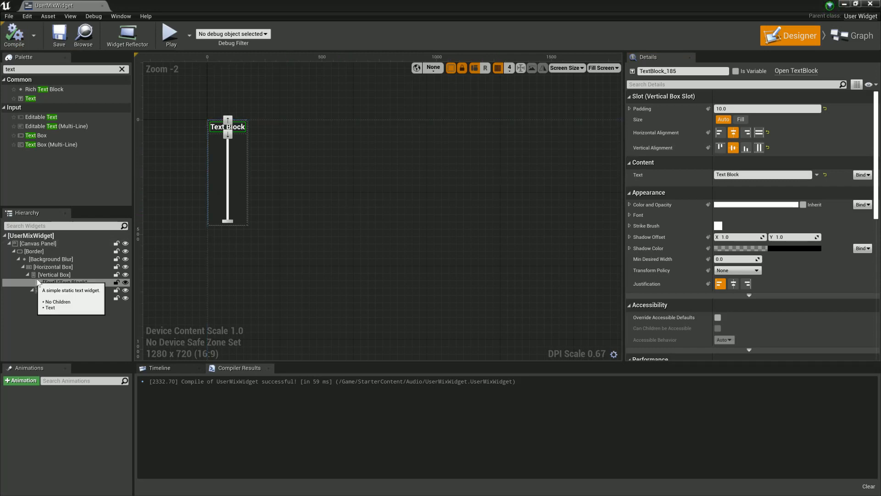
- Set the size box's width override to 100, then compile and save the widget
{"action": "left_click", "coordinate": [73, 292]}
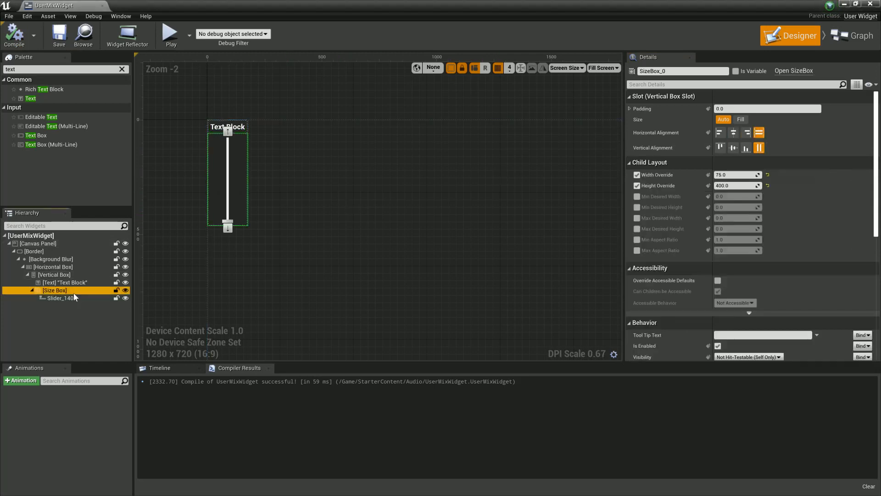
{"action": "left_click", "coordinate": [736, 175]}
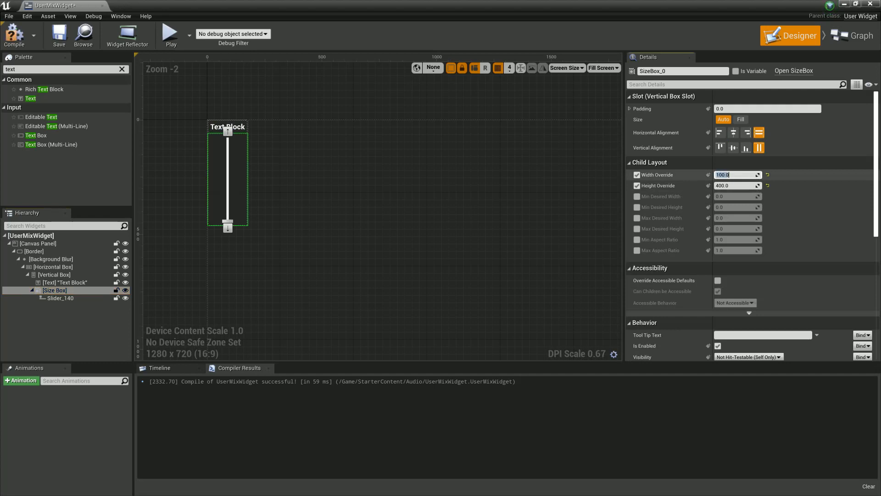
{"action": "left_click", "coordinate": [13, 43]}
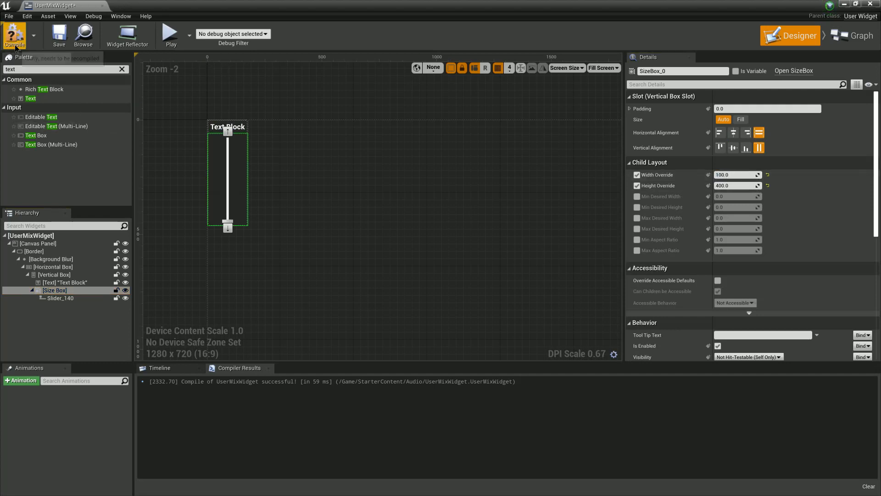
{"action": "left_click", "coordinate": [58, 34]}
- Change the text block's displayed text to "SFX"
{"action": "left_click", "coordinate": [74, 282]}
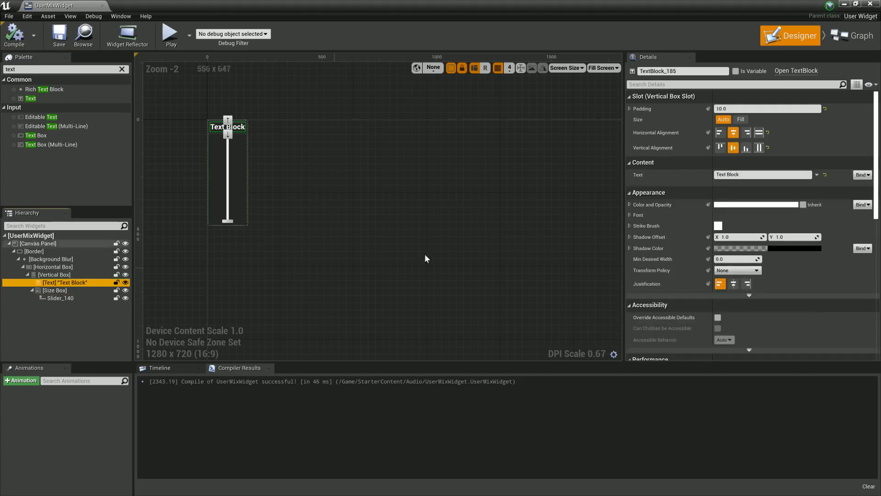
{"action": "left_click", "coordinate": [753, 174]}
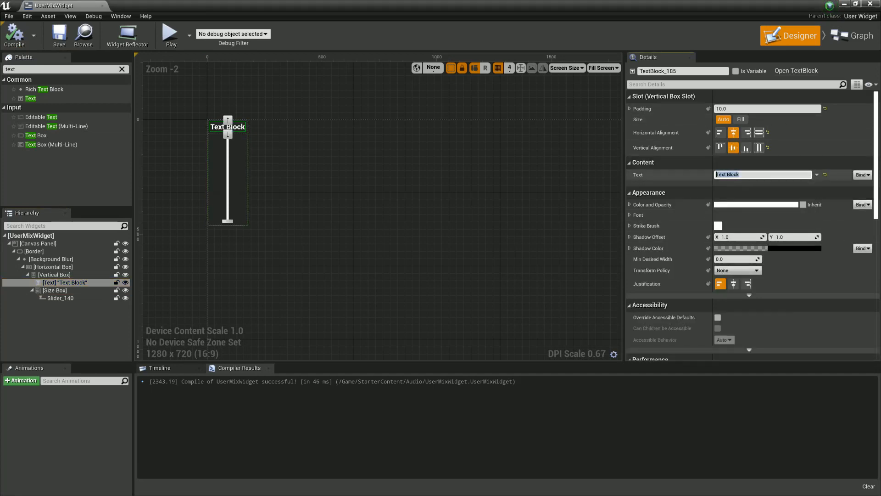
{"action": "type", "text": "SF"}
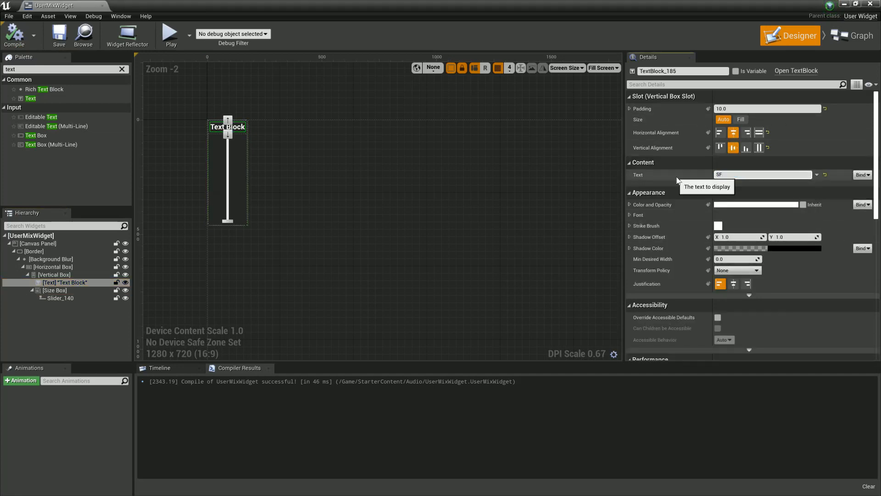
{"action": "type", "text": "X"}
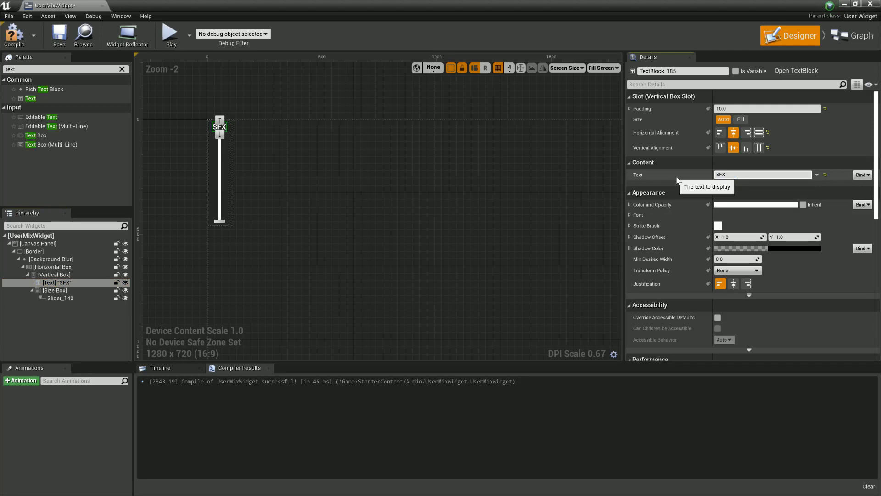
- Rename the slider to SFXVolumeSlider, then compile and save the widget
{"action": "left_click", "coordinate": [68, 298]}
{"action": "left_click", "coordinate": [683, 71]}
{"action": "type", "text": "SF"}
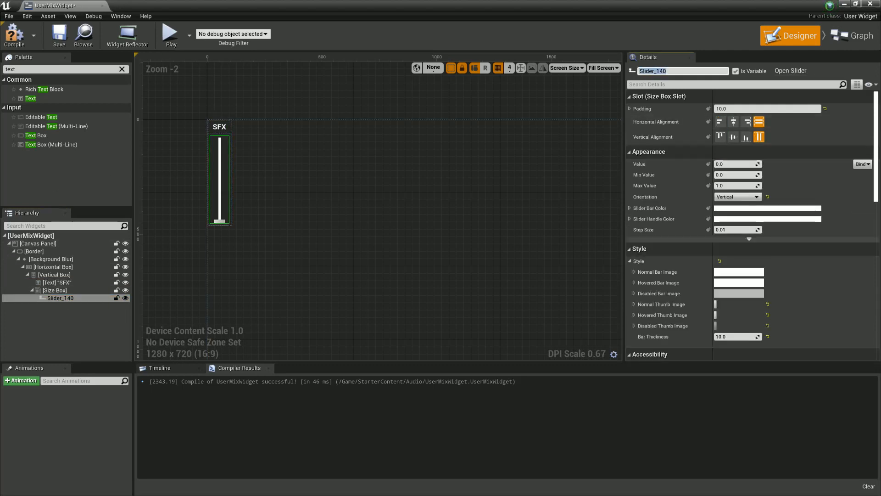
{"action": "type", "text": "XVolumeSol"}
{"action": "key", "text": "BackSpace"}
{"action": "key", "text": "BackSpace"}
{"action": "type", "text": "lider"}
{"action": "key", "text": "Return"}
{"action": "left_click", "coordinate": [14, 34]}
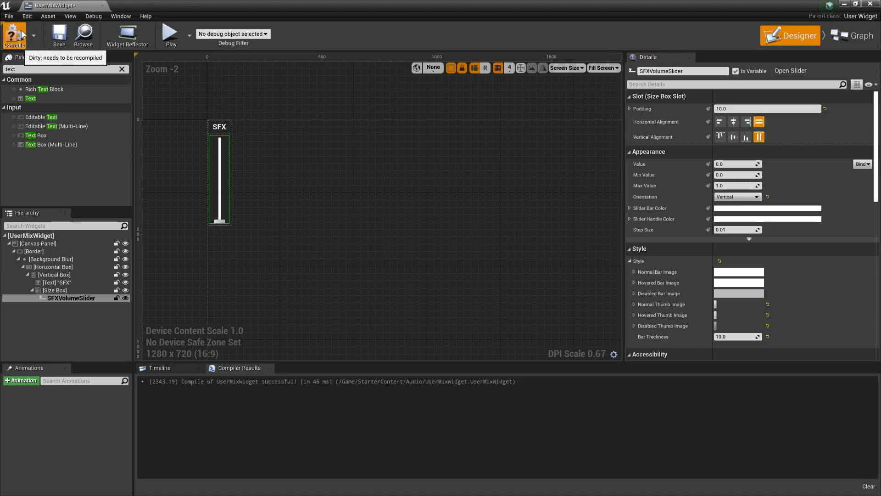
{"action": "left_click", "coordinate": [58, 36]}
- Duplicate the vertical box containing the SFX label and slider within the horizontal box
{"action": "left_click", "coordinate": [69, 283]}
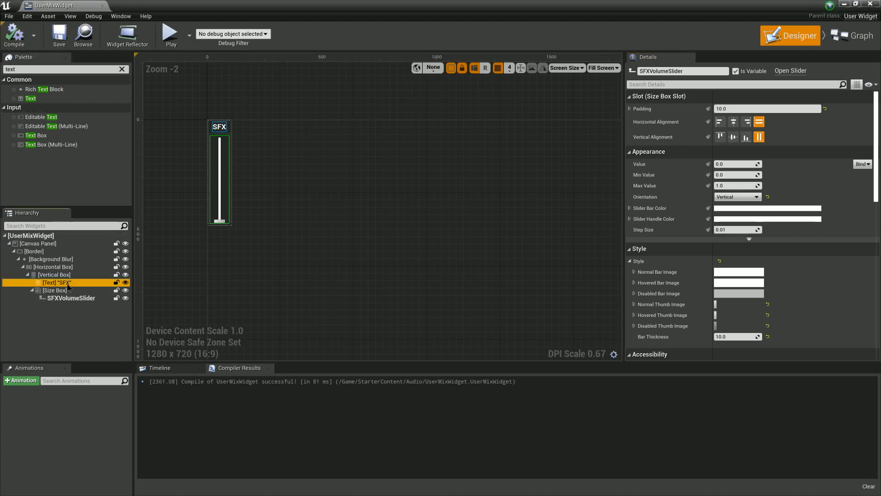
{"action": "left_click", "coordinate": [65, 275]}
{"action": "left_click", "coordinate": [28, 274]}
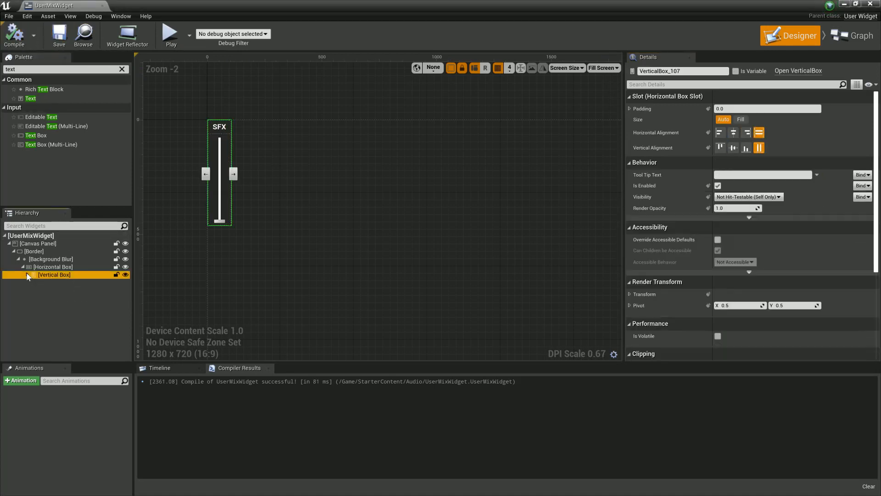
{"action": "right_click", "coordinate": [55, 275]}
{"action": "left_click", "coordinate": [69, 309]}
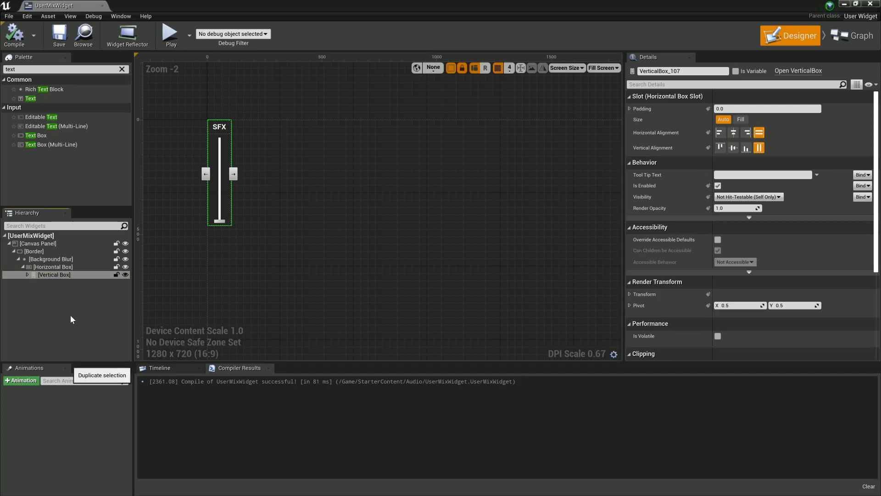
- Change the label text in the duplicated vertical box to "Music"
{"action": "left_click", "coordinate": [28, 283]}
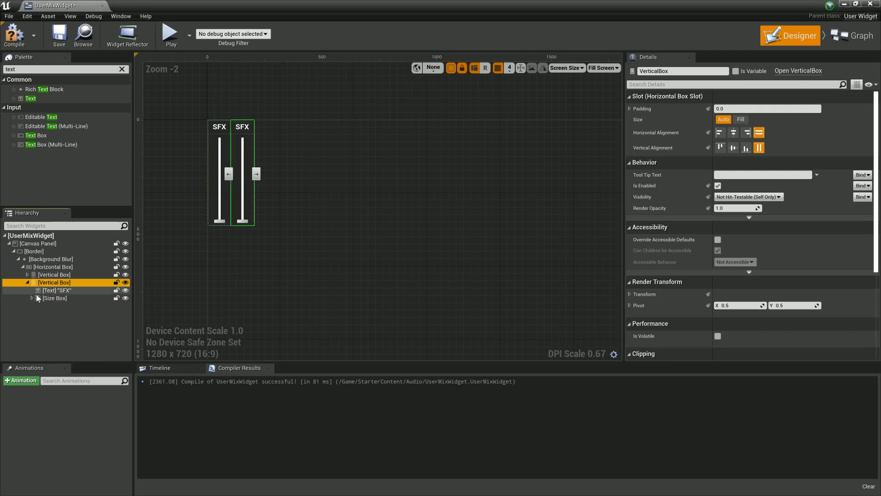
{"action": "left_click", "coordinate": [46, 291]}
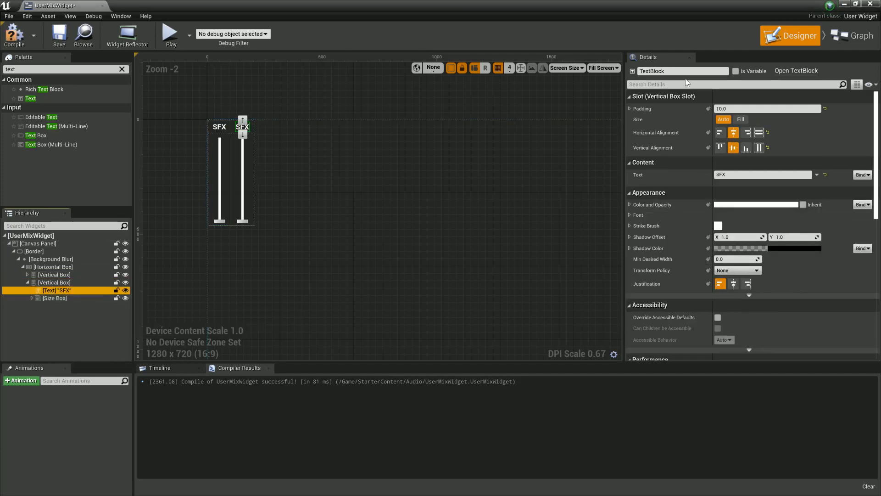
{"action": "left_click", "coordinate": [735, 175]}
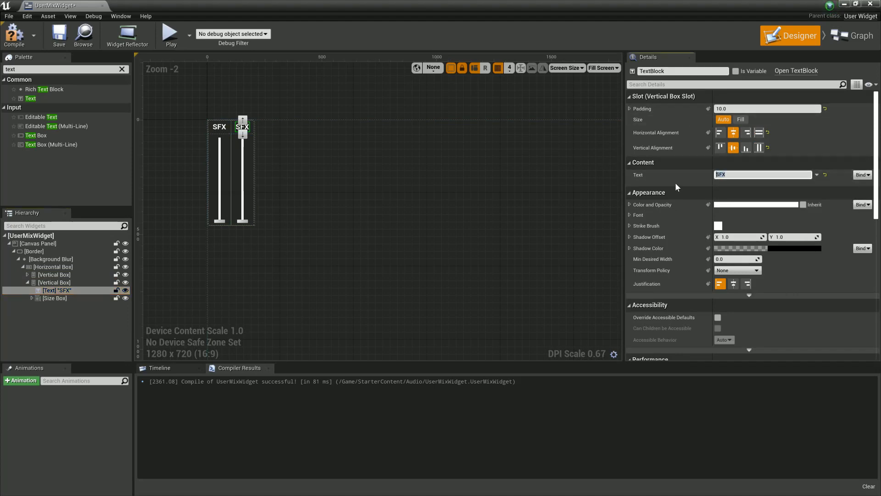
{"action": "type", "text": "Music"}
{"action": "key", "text": "Return"}
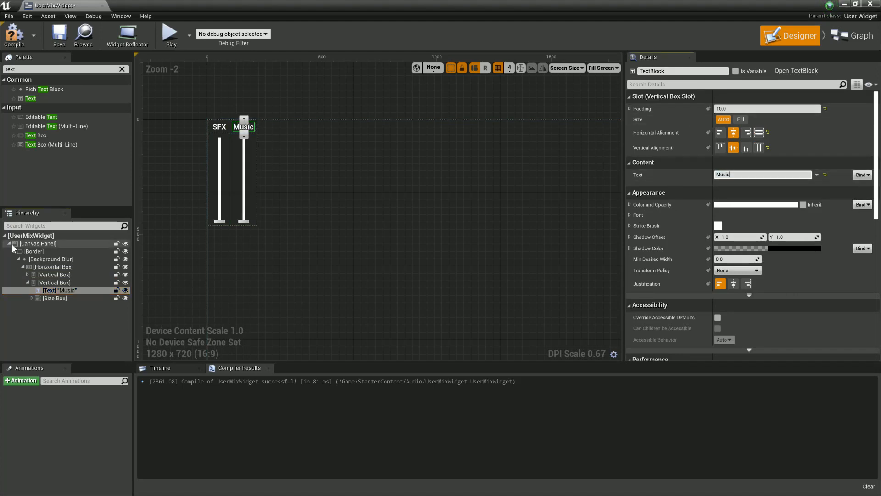
- Rename the slider under the Music label to MusicVolumeSlider, then compile and save the widget
{"action": "left_click", "coordinate": [32, 298]}
{"action": "left_click", "coordinate": [64, 306]}
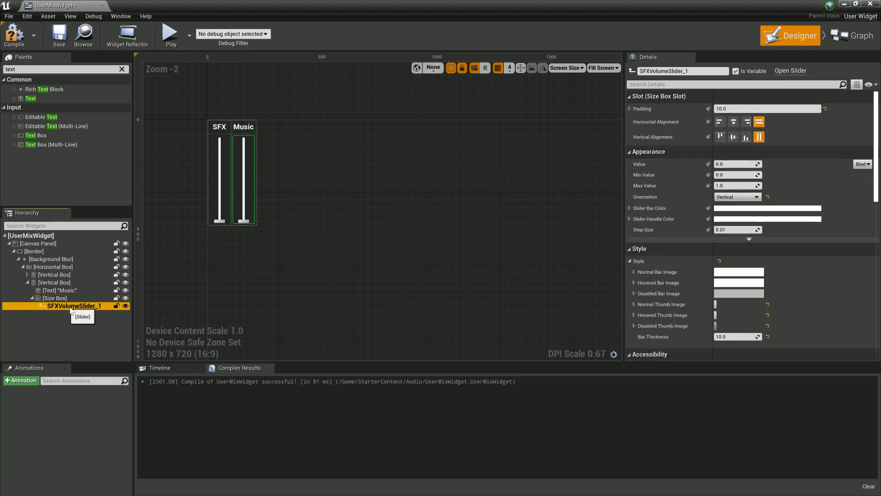
{"action": "left_click", "coordinate": [661, 70]}
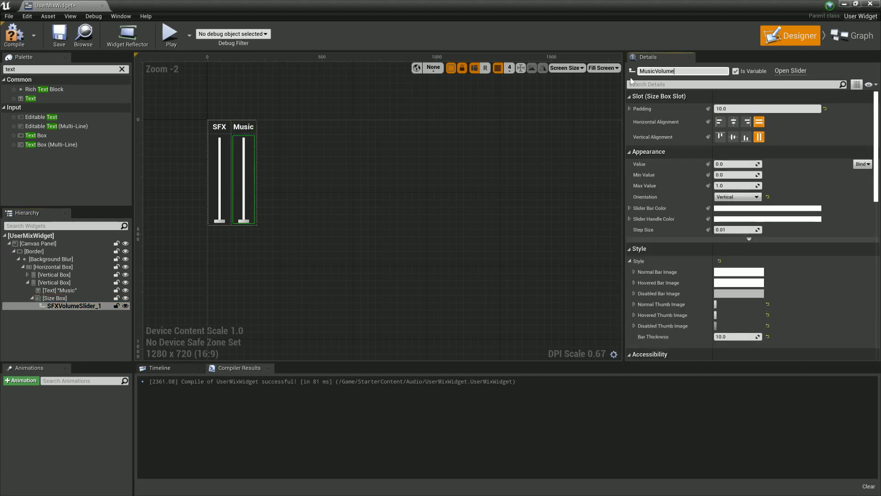
{"action": "key", "text": "Return"}
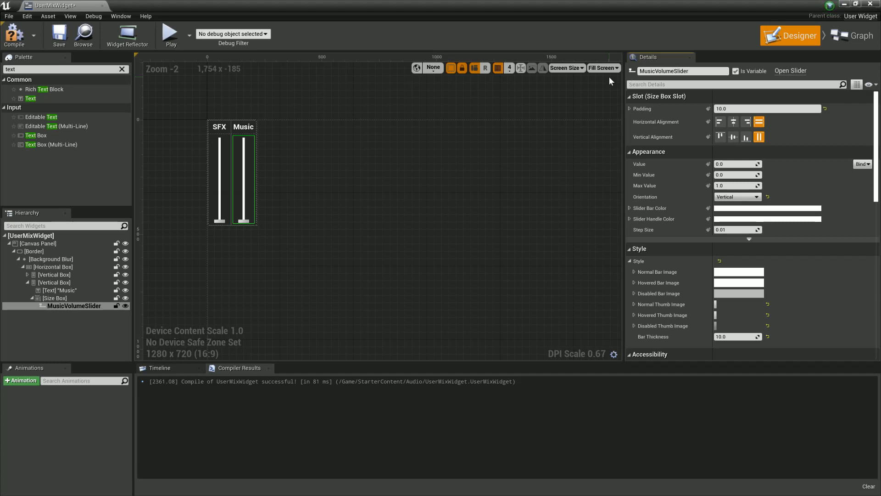
{"action": "left_click", "coordinate": [27, 275]}
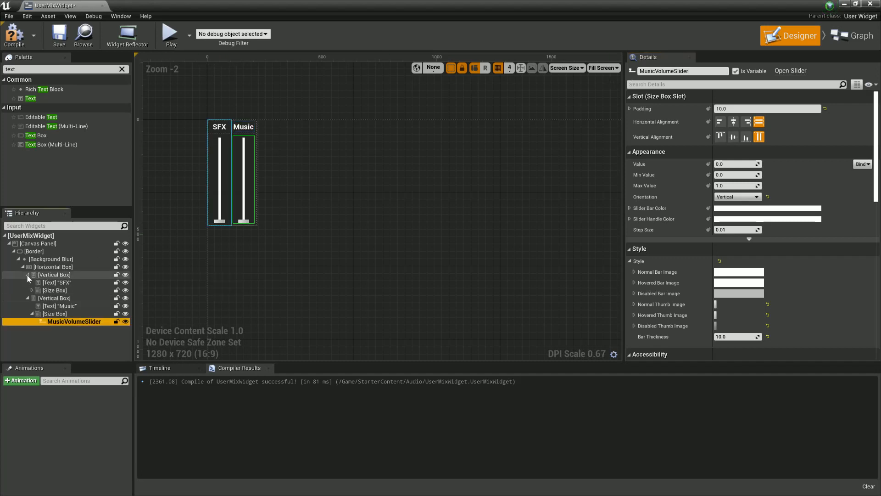
{"action": "left_click", "coordinate": [32, 290]}
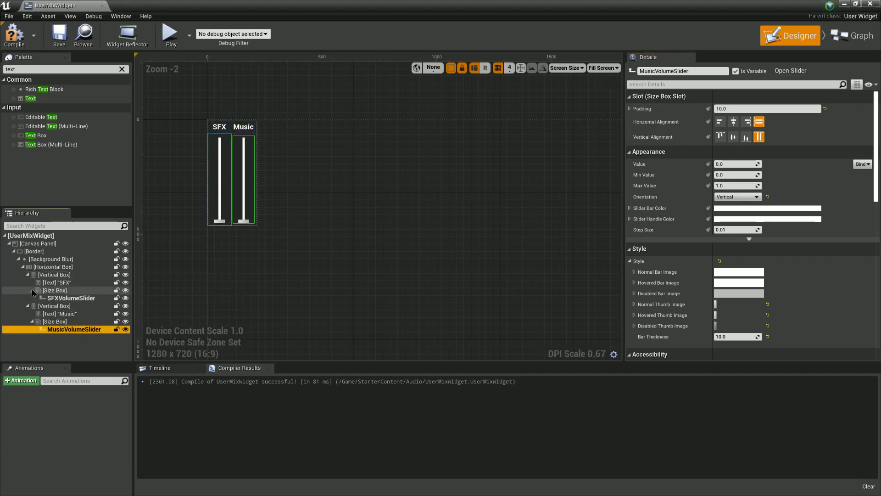
{"action": "left_click", "coordinate": [14, 34]}
{"action": "left_click", "coordinate": [54, 39]}
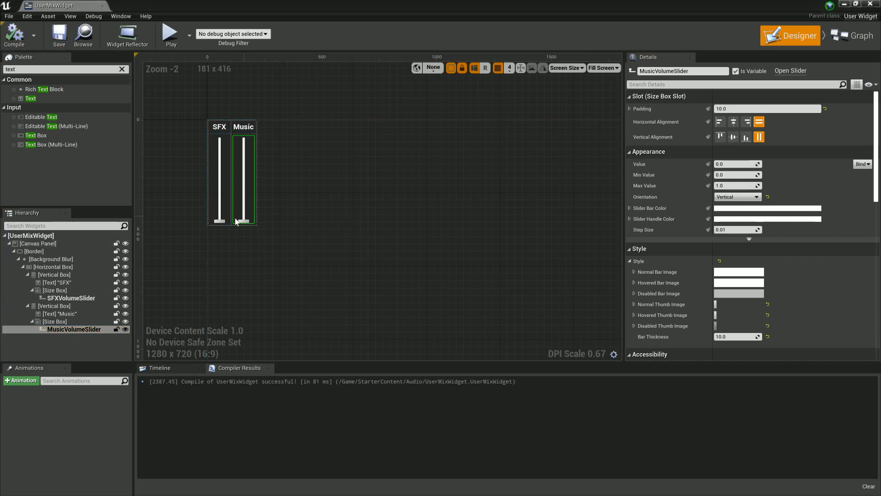
- Add an On Value Changed event for SFXVolumeSlider, then compile and save the widget
{"action": "left_click", "coordinate": [71, 298]}
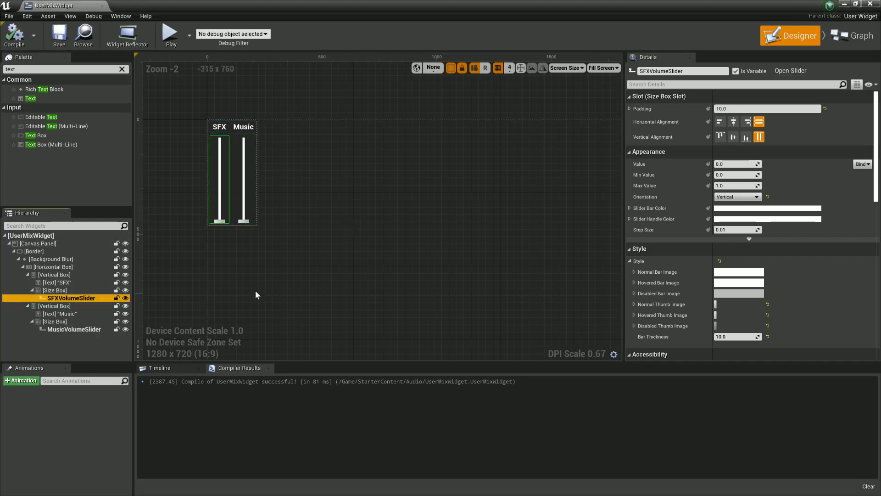
{"action": "scroll", "coordinate": [700, 280], "scroll_direction": "down", "scroll_amount": 4}
{"action": "scroll", "coordinate": [696, 287], "scroll_direction": "down", "scroll_amount": 6}
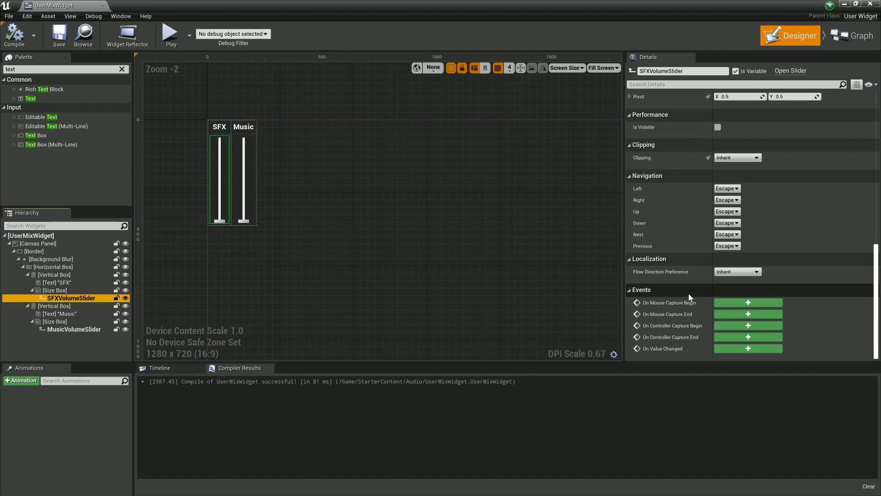
{"action": "left_click", "coordinate": [753, 348]}
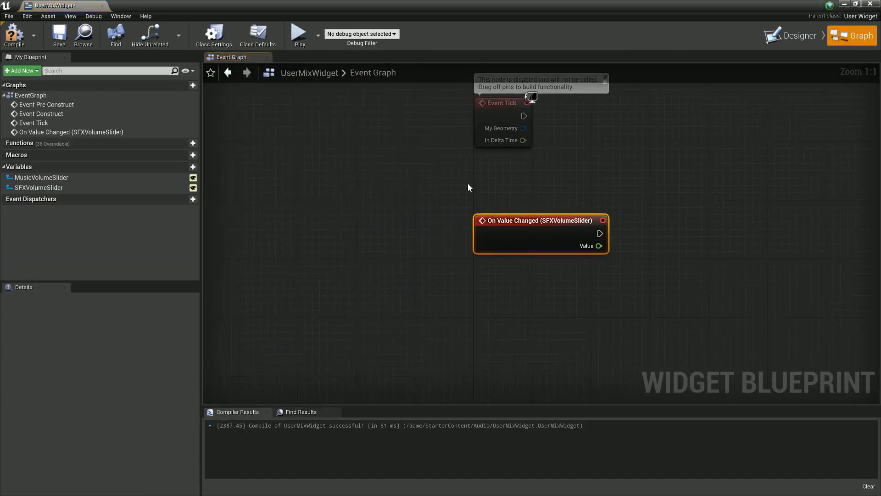
{"action": "left_click", "coordinate": [15, 36]}
{"action": "left_click", "coordinate": [60, 35]}
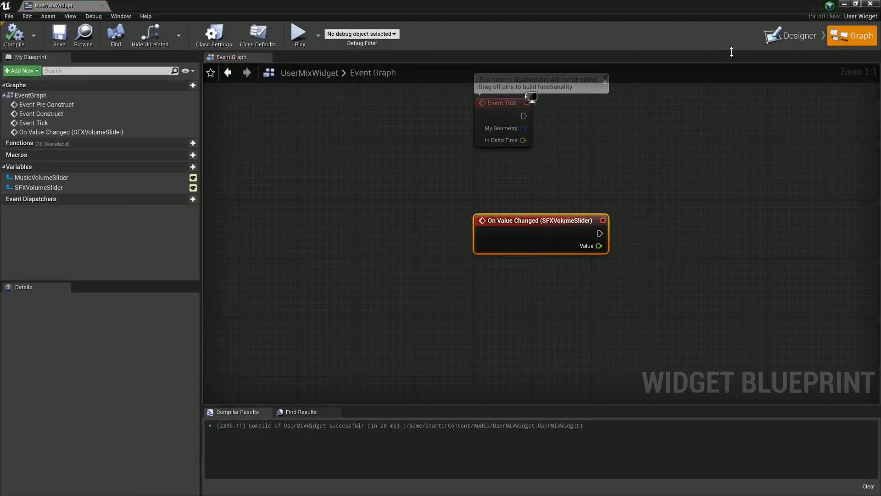
- Add an On Value Changed event for MusicVolumeSlider and compile the widget
{"action": "left_click", "coordinate": [791, 36]}
{"action": "left_click", "coordinate": [74, 329]}
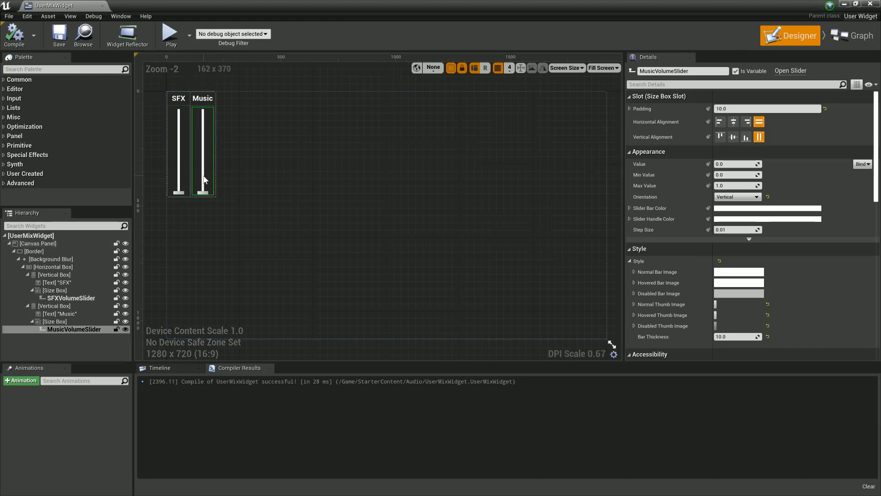
{"action": "scroll", "coordinate": [798, 291], "scroll_direction": "down", "scroll_amount": 15}
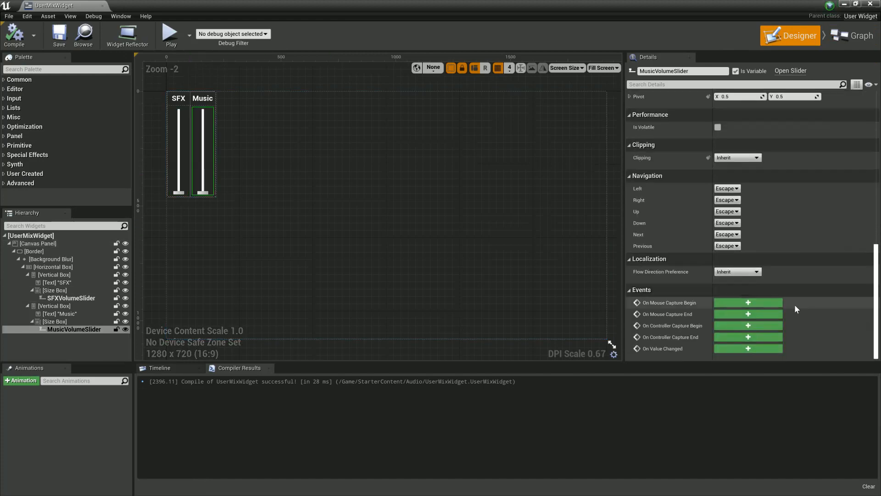
{"action": "left_click", "coordinate": [749, 348]}
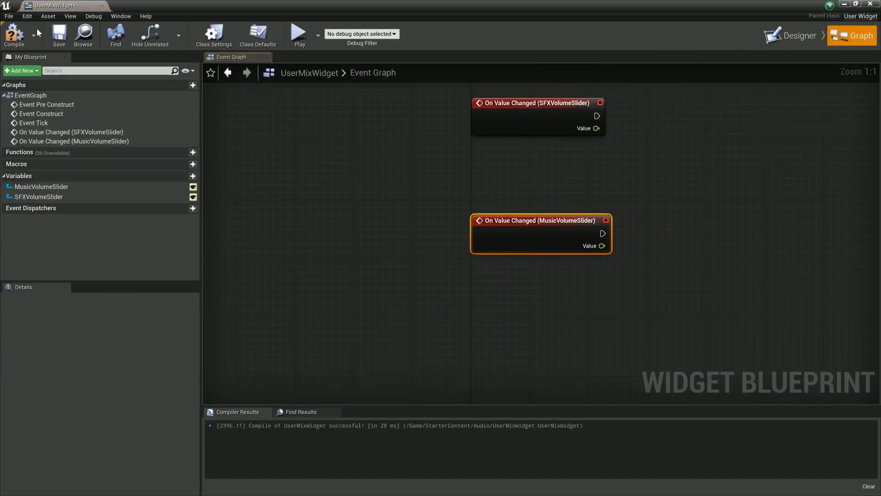
{"action": "left_click", "coordinate": [17, 40]}
- Add a Create Control Bus Mix Stage node and connect its execution input to the SFXVolumeSlider event
{"action": "right_click_drag", "start_coordinate": [697, 134], "coordinate": [504, 199]}
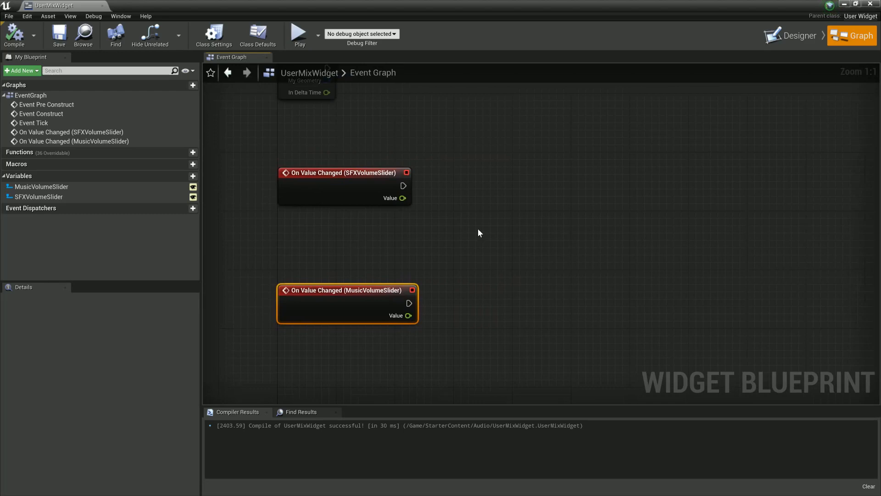
{"action": "right_click_drag", "start_coordinate": [530, 225], "coordinate": [502, 250]}
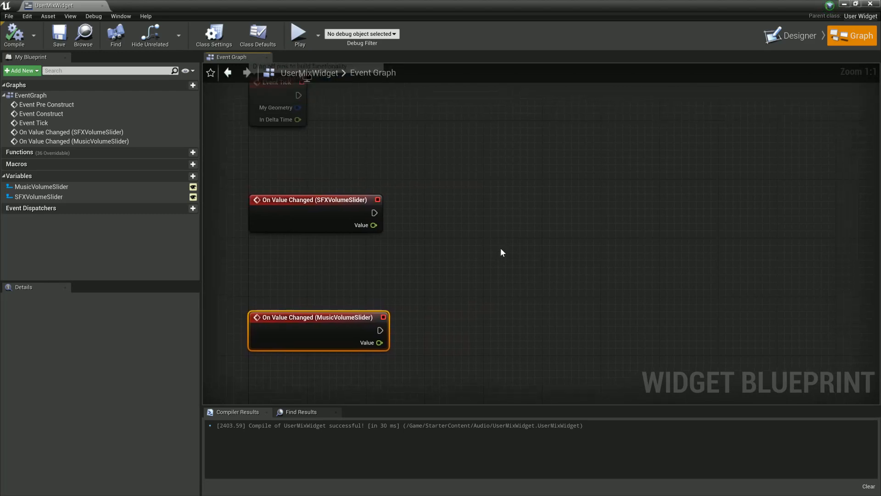
{"action": "right_click", "coordinate": [487, 221]}
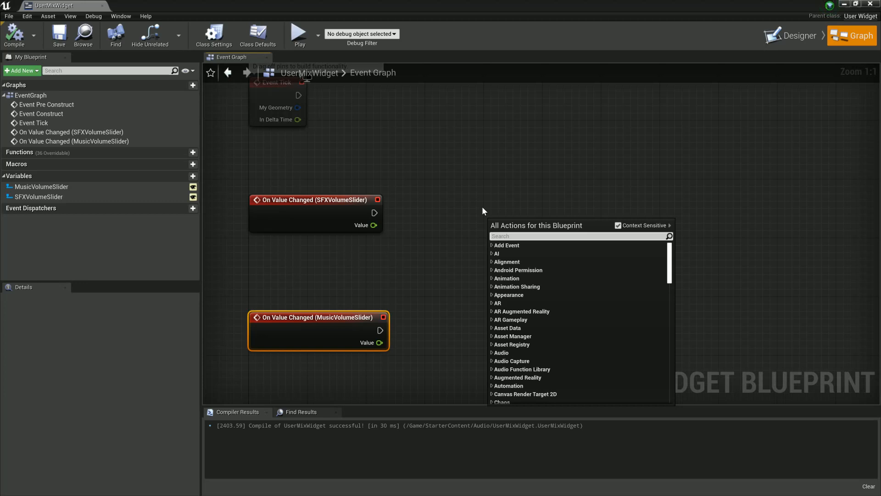
{"action": "type", "text": "create modul"}
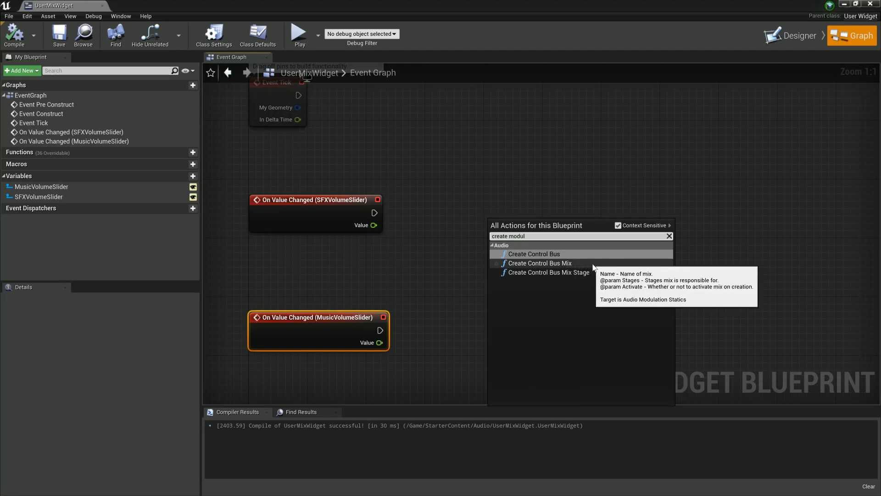
{"action": "left_click", "coordinate": [574, 274]}
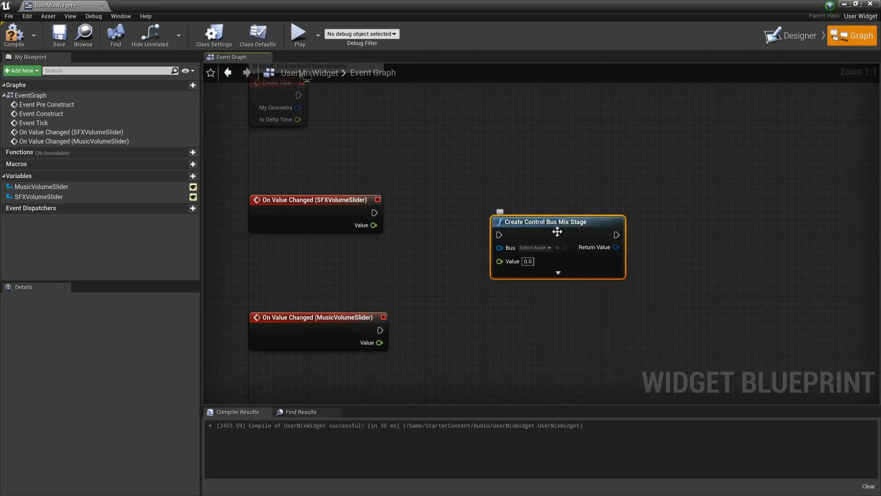
{"action": "left_click_drag", "start_coordinate": [375, 212], "coordinate": [499, 212]}
- Set the mix stage's bus to SFXControlBus and feed the SFX slider event's value into its Value input
{"action": "left_click", "coordinate": [535, 226]}
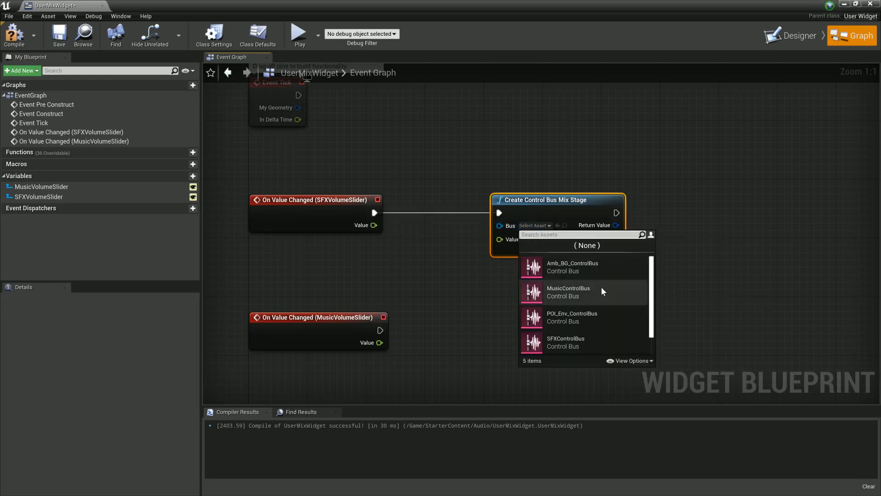
{"action": "scroll", "coordinate": [583, 304], "scroll_direction": "down", "scroll_amount": 1}
{"action": "left_click", "coordinate": [574, 312]}
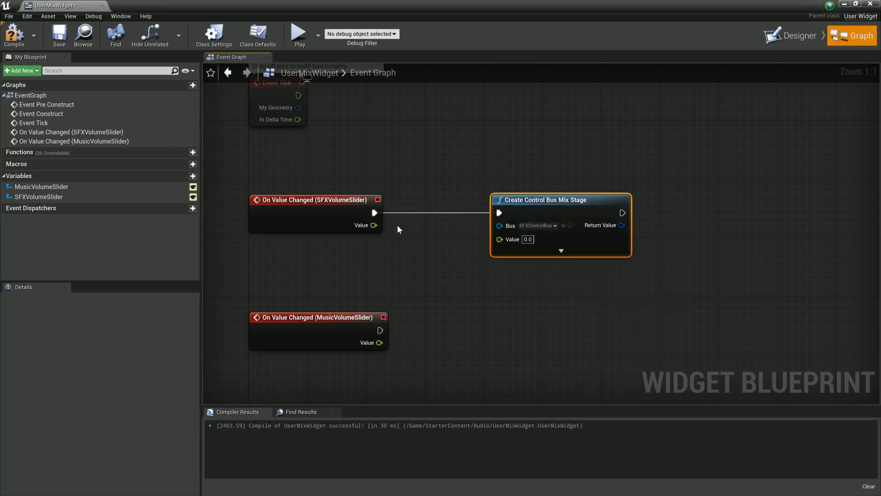
{"action": "left_click_drag", "start_coordinate": [374, 225], "coordinate": [500, 239]}
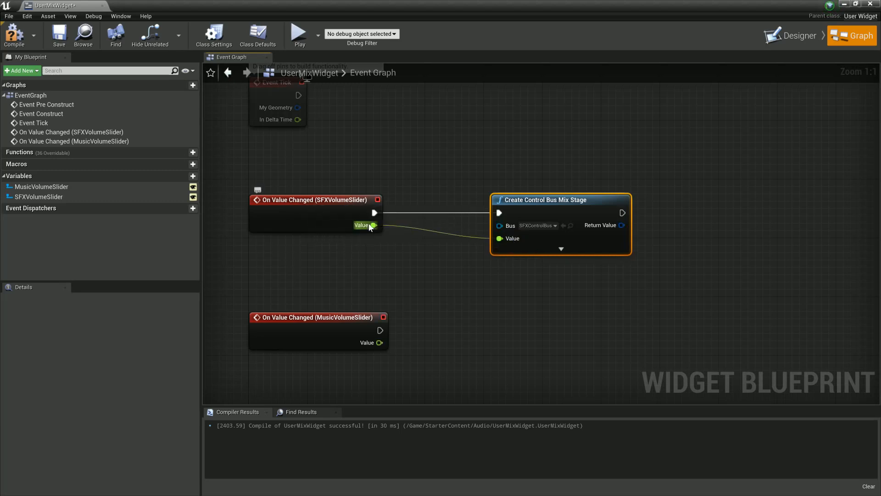
- Examine the Create Control Bus Mix Stage node's advanced attack and release time inputs, then collapse them again
{"action": "right_click_drag", "start_coordinate": [615, 280], "coordinate": [490, 293]}
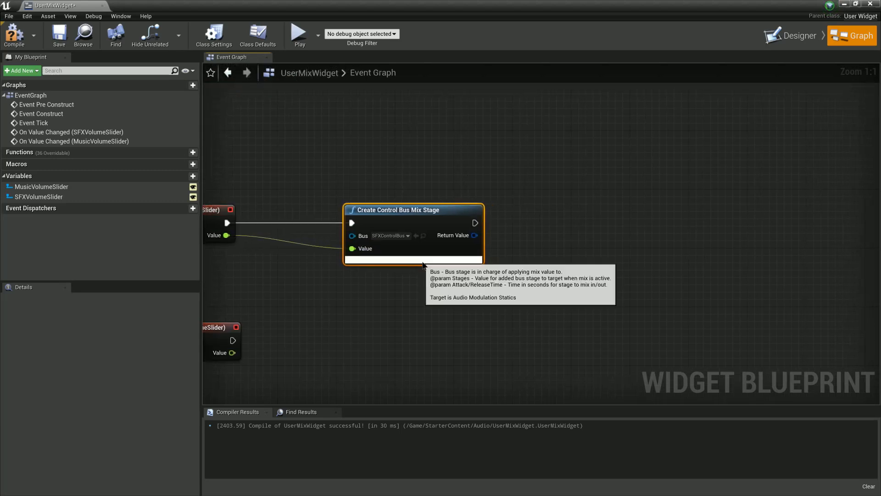
{"action": "left_click", "coordinate": [414, 259]}
{"action": "left_click", "coordinate": [412, 286]}
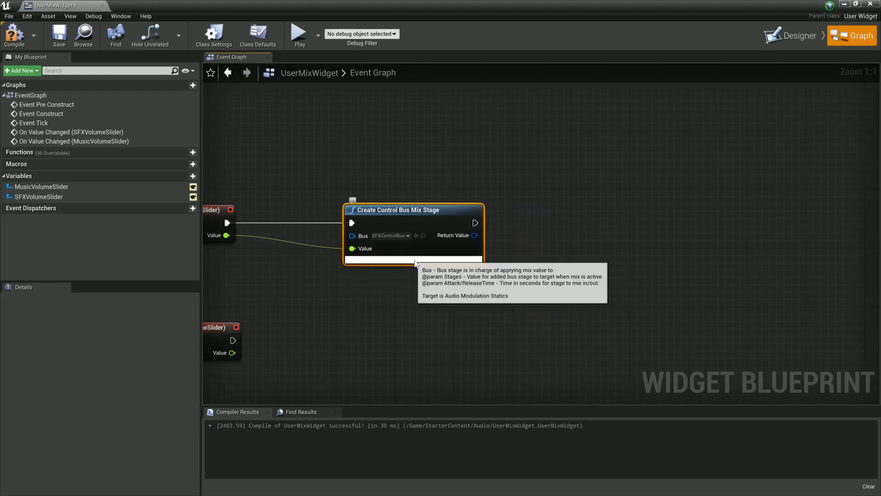
{"action": "left_click", "coordinate": [414, 259]}
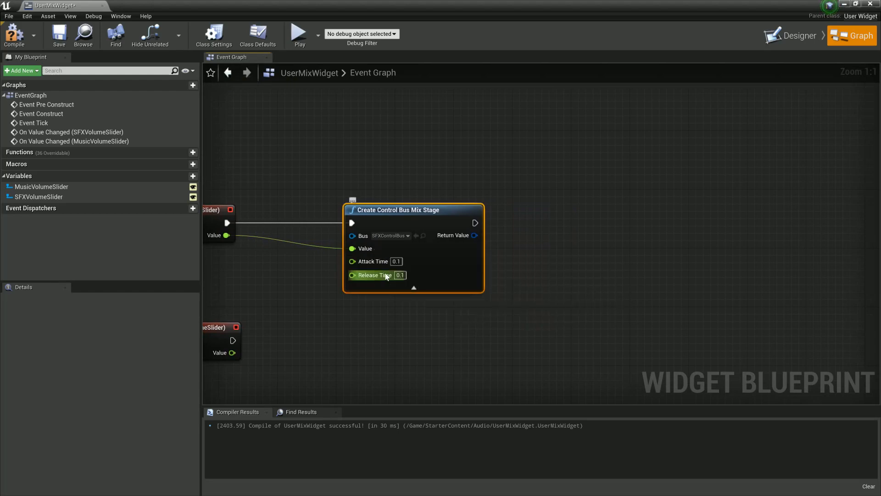
{"action": "left_click", "coordinate": [414, 288]}
{"action": "right_click_drag", "start_coordinate": [477, 236], "coordinate": [503, 244]}
{"action": "left_click_drag", "start_coordinate": [503, 244], "coordinate": [549, 243]}
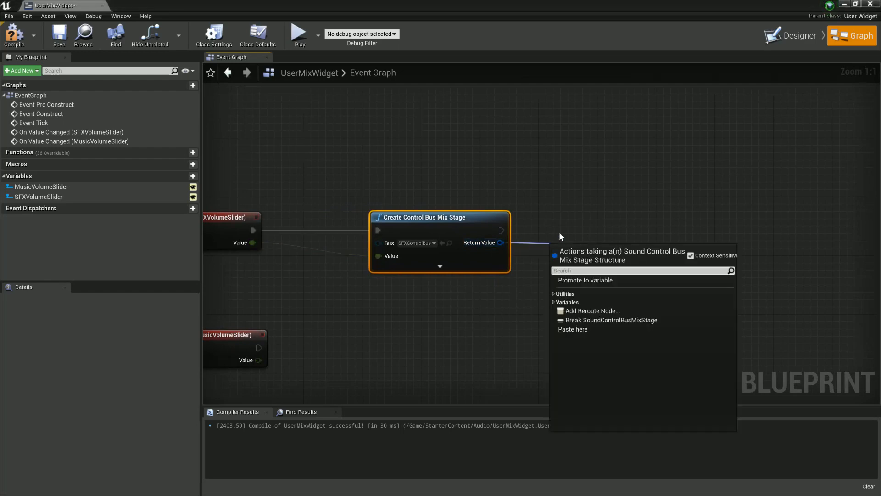
{"action": "left_click", "coordinate": [559, 232]}
- Add a Set Control Bus Mix node and connect its execution input to the Create Control Bus Mix Stage node
{"action": "right_click", "coordinate": [556, 245]}
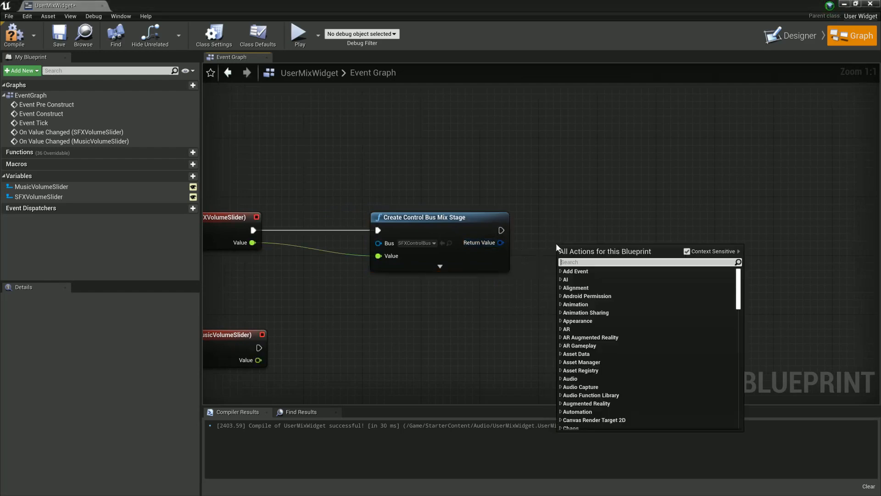
{"action": "type", "text": "set au"}
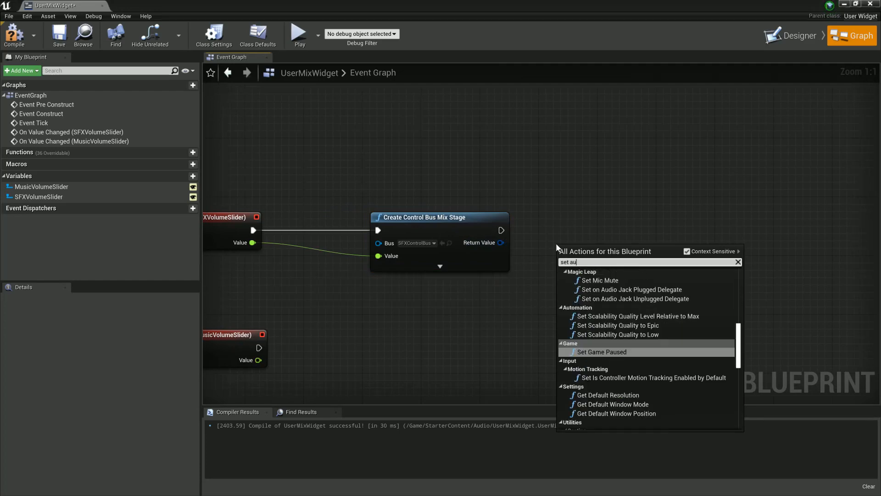
{"action": "key", "text": "BackSpace"}
{"action": "key", "text": "BackSpace"}
{"action": "key", "text": "BackSpace"}
{"action": "type", "text": "mo"}
{"action": "type", "text": "t modulat"}
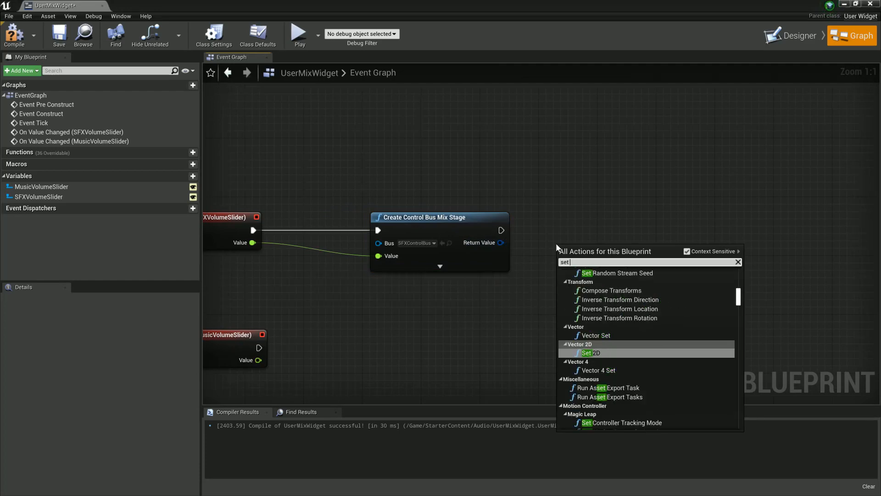
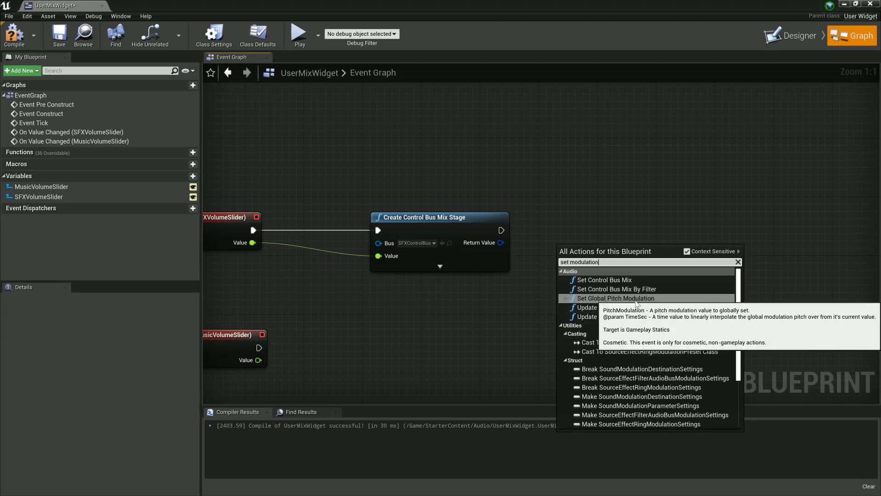
{"action": "left_click", "coordinate": [626, 280]}
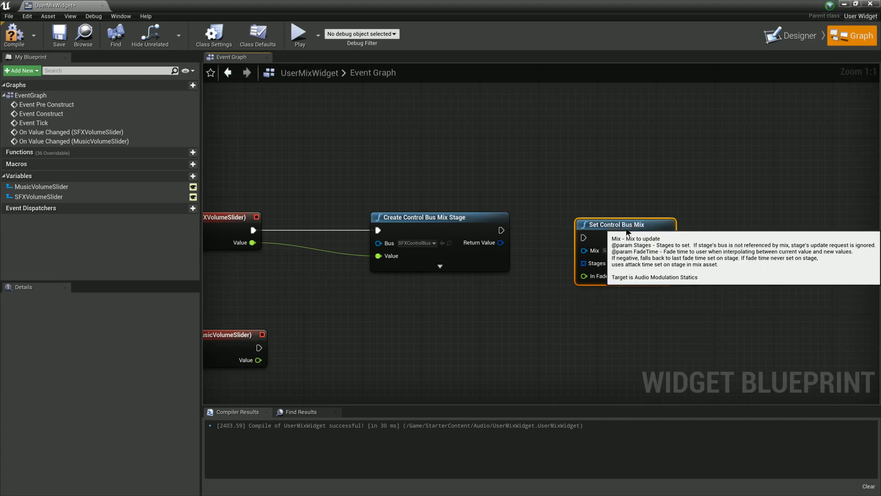
{"action": "left_click_drag", "start_coordinate": [627, 231], "coordinate": [650, 231]}
{"action": "left_click_drag", "start_coordinate": [501, 230], "coordinate": [528, 232]}
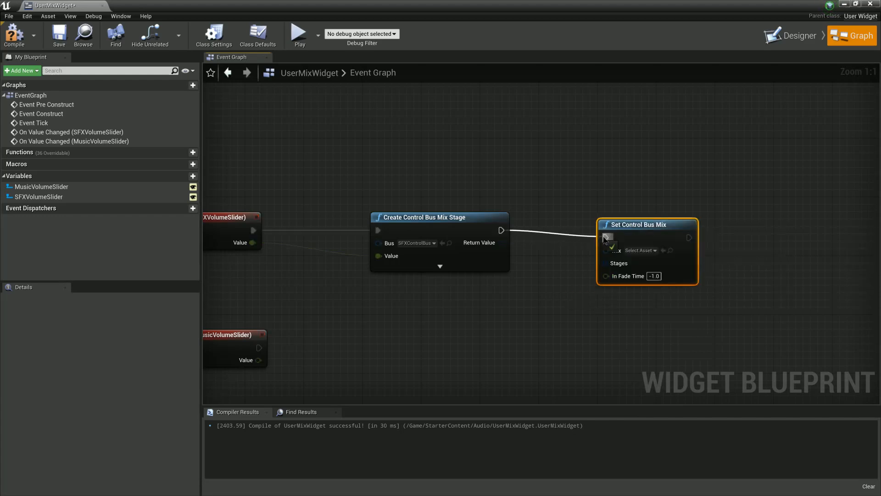
{"action": "left_click_drag", "start_coordinate": [605, 238], "coordinate": [606, 237]}
- Set the mix to UserBusMix and wire the mix stage's return value into Stages through a Make Array node placed between them
{"action": "left_click", "coordinate": [647, 244]}
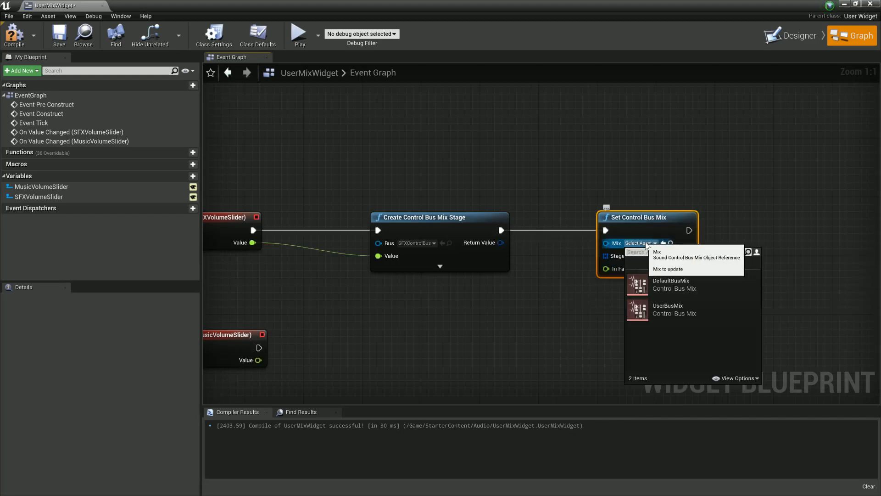
{"action": "left_click", "coordinate": [670, 310]}
{"action": "left_click_drag", "start_coordinate": [501, 243], "coordinate": [604, 256]}
{"action": "left_click_drag", "start_coordinate": [533, 220], "coordinate": [568, 248]}
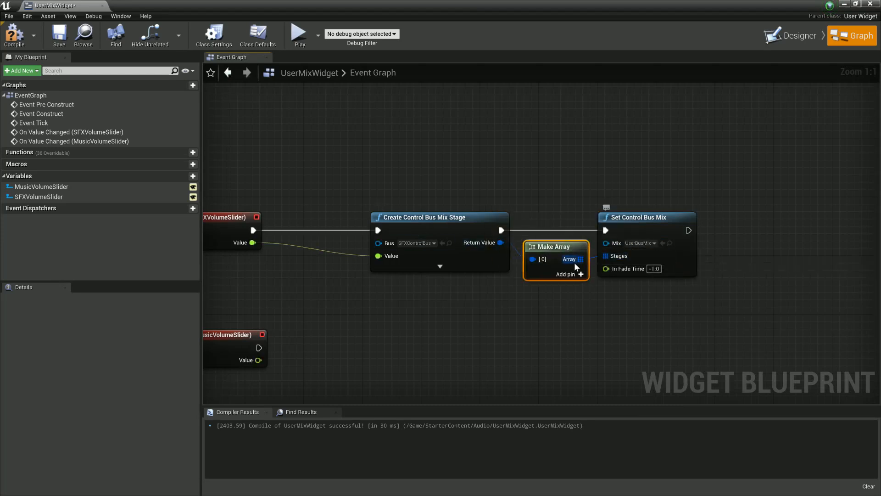
- Duplicate the Create Control Bus Mix Stage, Make Array and Set Control Bus Mix nodes beside the MusicVolumeSlider event
{"action": "right_click_drag", "start_coordinate": [621, 290], "coordinate": [677, 249]}
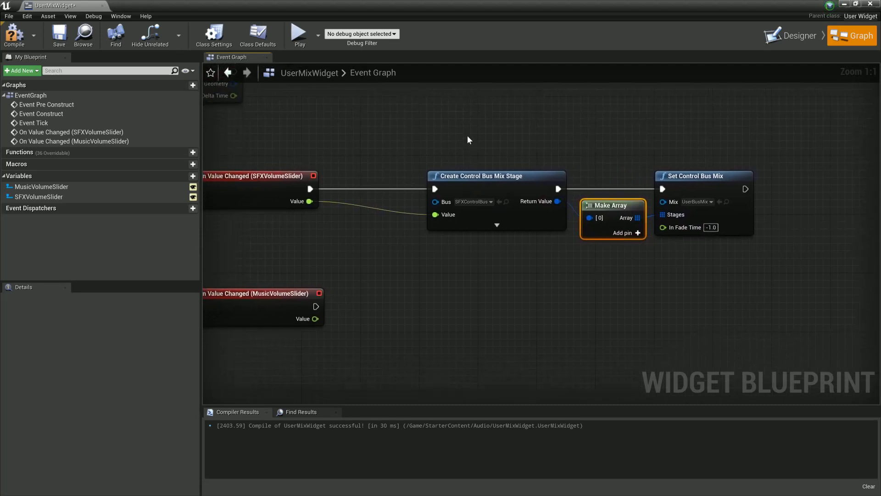
{"action": "left_click_drag", "start_coordinate": [468, 134], "coordinate": [781, 281]}
{"action": "key", "text": "ctrl+v"}
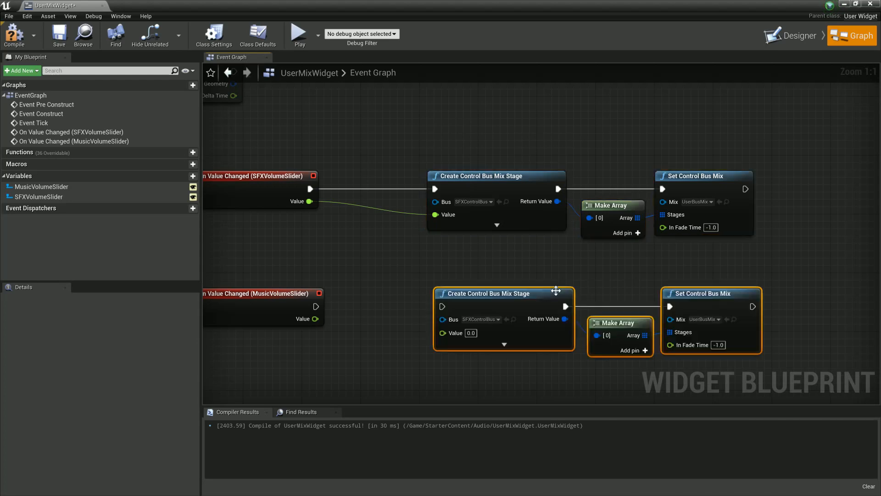
- Wire the MusicVolumeSlider event's execution and value into the duplicated mix stage node, set its bus to MusicControlBus, and compile
{"action": "left_click_drag", "start_coordinate": [488, 295], "coordinate": [452, 295]}
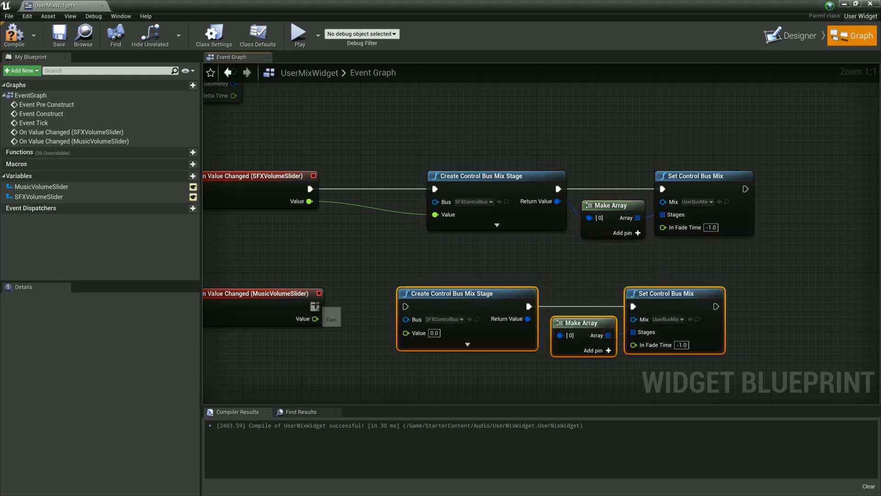
{"action": "left_click_drag", "start_coordinate": [316, 307], "coordinate": [406, 332]}
{"action": "left_click", "coordinate": [443, 319]}
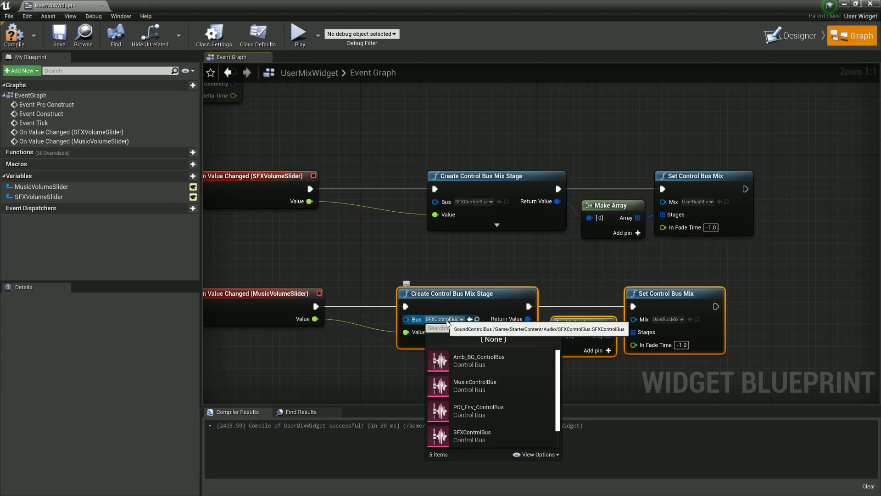
{"action": "left_click", "coordinate": [464, 385]}
{"action": "right_click_drag", "start_coordinate": [587, 371], "coordinate": [643, 353]}
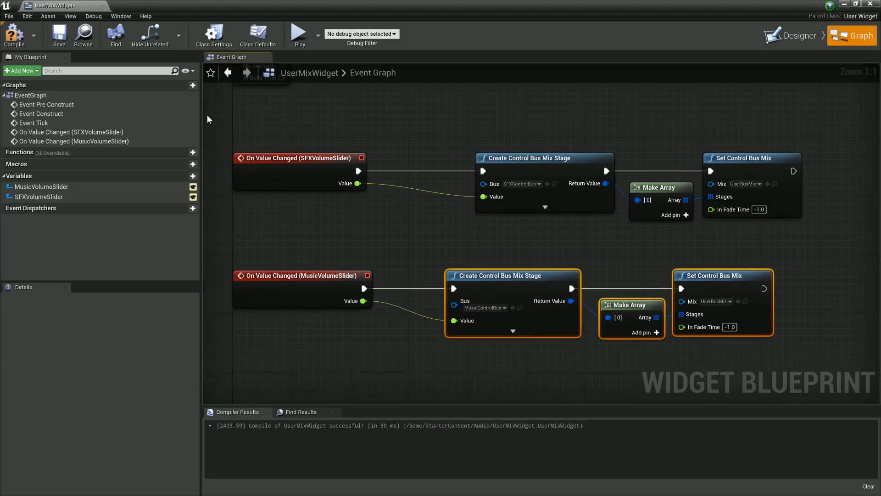
{"action": "left_click", "coordinate": [23, 41]}
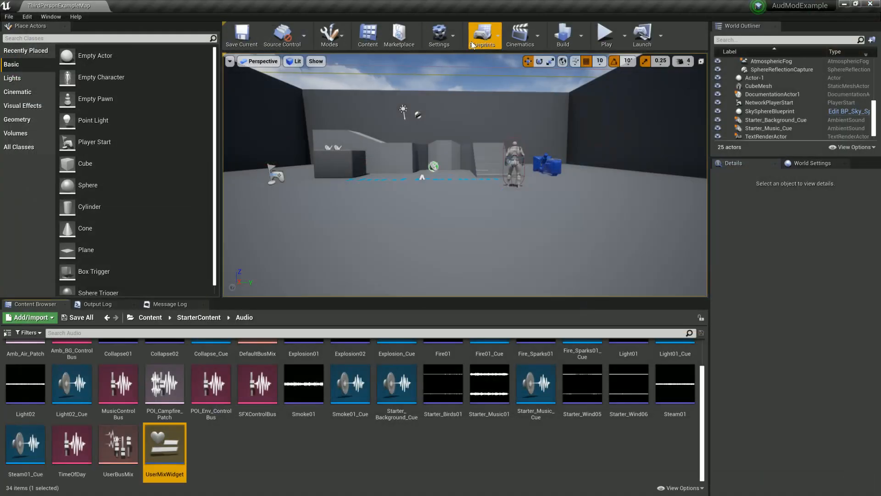
- Open the level blueprint of ThirdPersonExampleMap and bring the empty graph area below Event BeginPlay into view
{"action": "left_click", "coordinate": [473, 44]}
{"action": "left_click", "coordinate": [500, 103]}
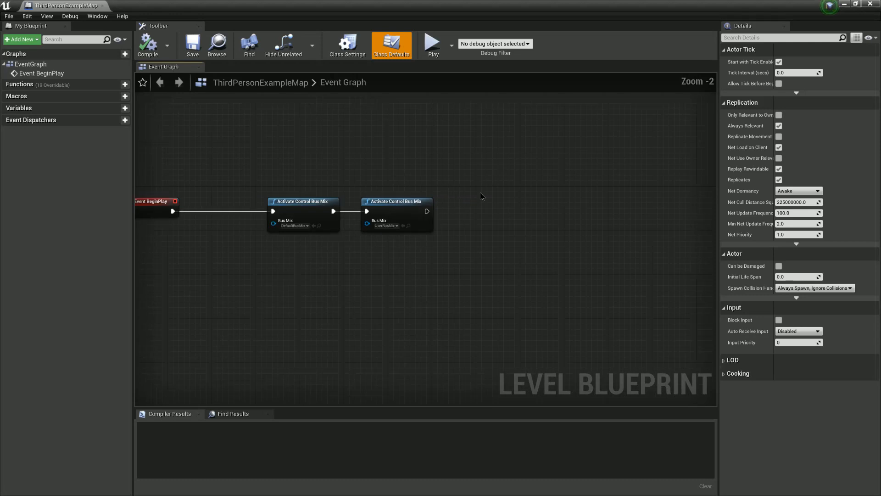
{"action": "right_click_drag", "start_coordinate": [481, 192], "coordinate": [522, 178]}
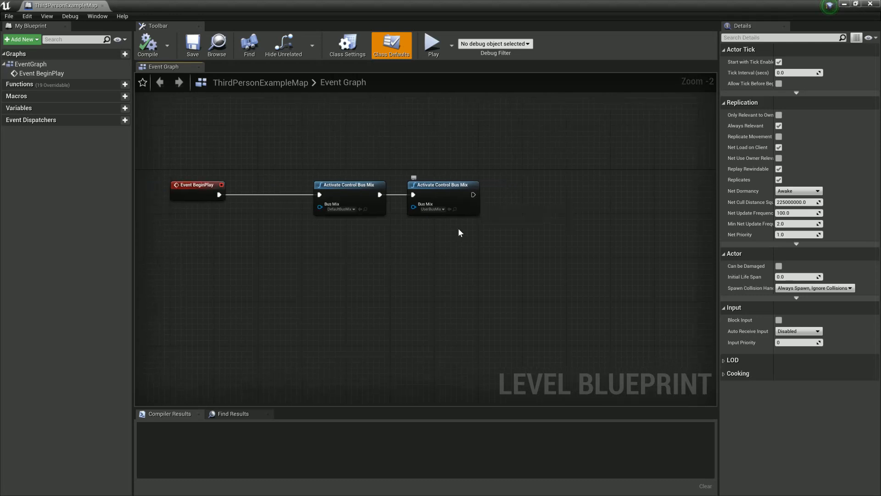
{"action": "right_click_drag", "start_coordinate": [373, 279], "coordinate": [421, 244]}
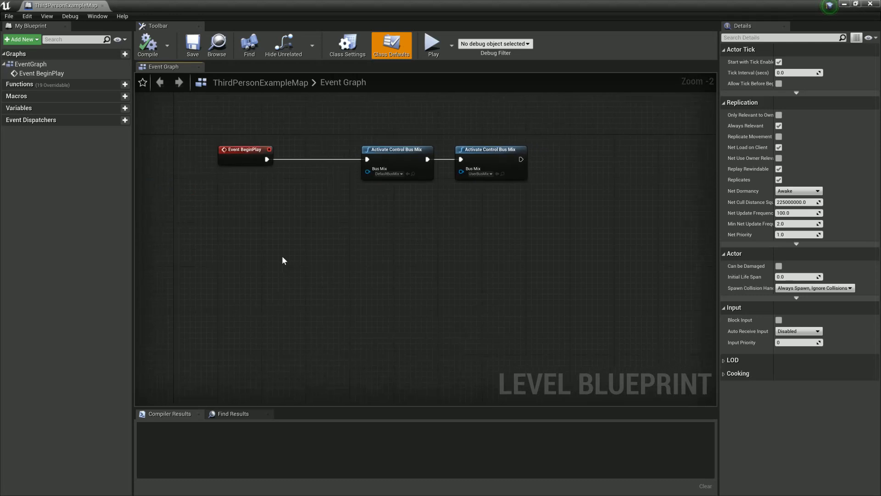
{"action": "right_click_drag", "start_coordinate": [242, 276], "coordinate": [239, 257]}
{"action": "scroll", "coordinate": [221, 270], "scroll_direction": "up", "scroll_amount": 1}
{"action": "right_click", "coordinate": [219, 271]}
{"action": "key", "text": "Escape"}
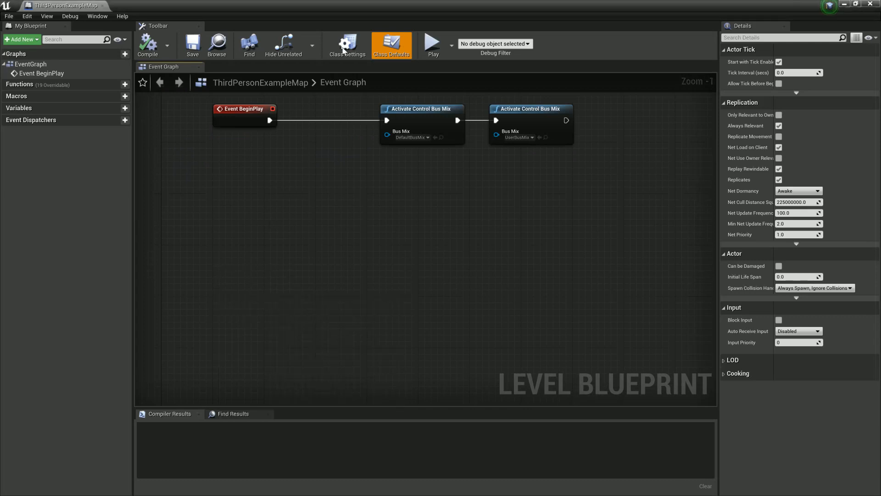
- Set Auto Receive Input to Player 0 in the level blueprint's class defaults and compile
{"action": "left_click", "coordinate": [347, 46]}
{"action": "left_click", "coordinate": [392, 46]}
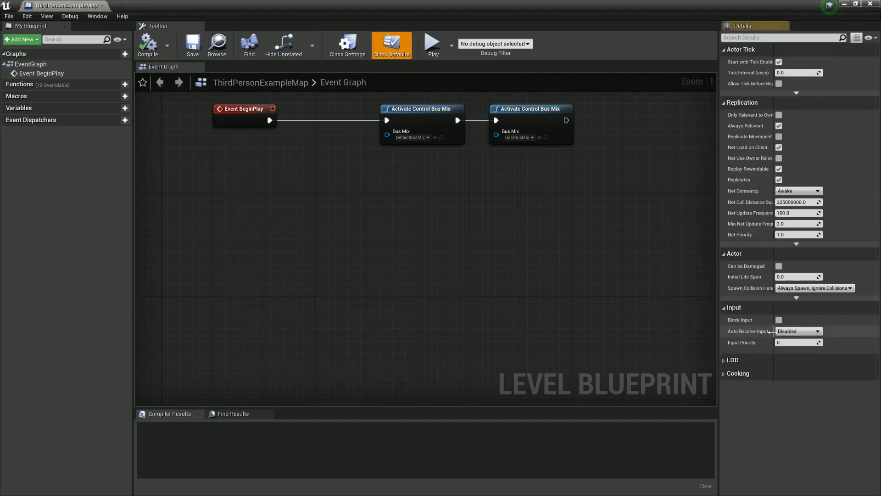
{"action": "left_click", "coordinate": [799, 331]}
{"action": "left_click", "coordinate": [788, 344]}
{"action": "left_click", "coordinate": [156, 45]}
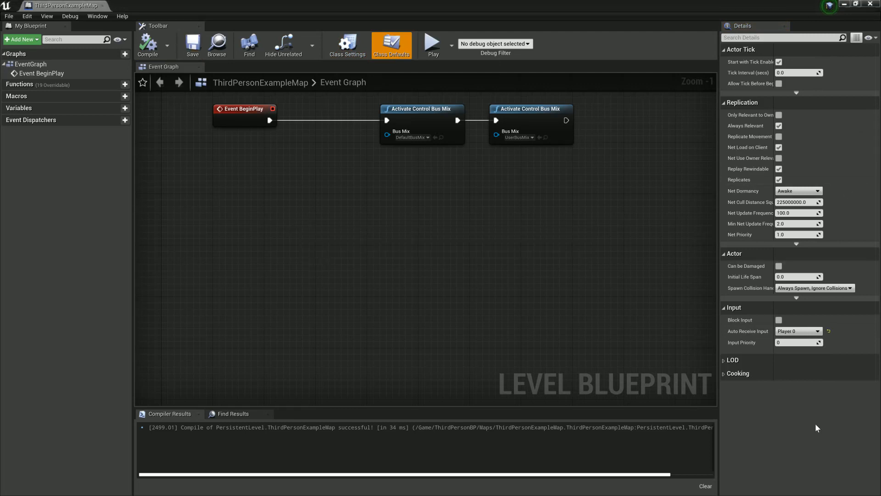
- Add a Tab keyboard event below the Event BeginPlay chain
{"action": "right_click", "coordinate": [217, 291]}
{"action": "type", "text": "tab"}
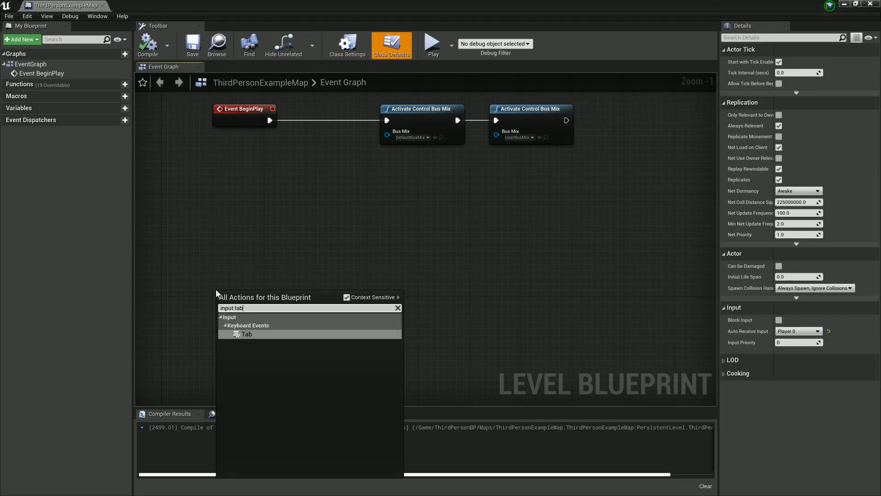
{"action": "key", "text": "Return"}
{"action": "scroll", "coordinate": [242, 279], "scroll_direction": "up", "scroll_amount": 1}
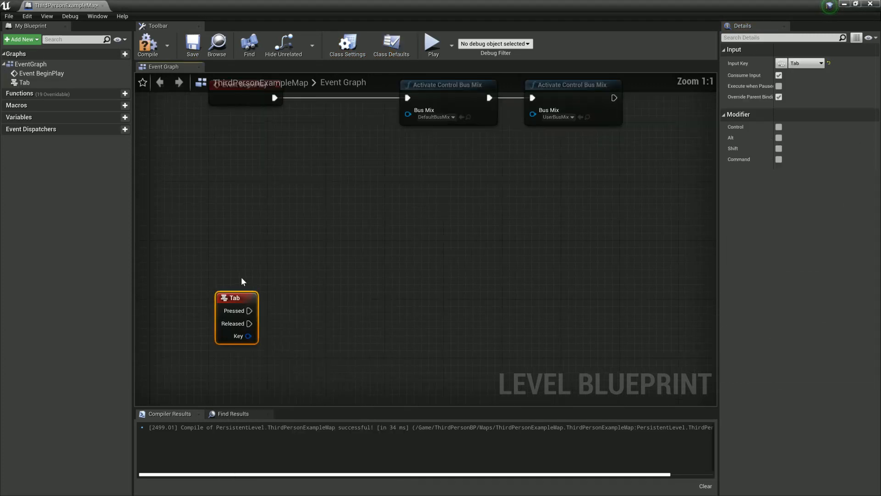
- Add a Create Widget node driven by the Tab event's Pressed output and place it level with the event, leaving space between them
{"action": "right_click_drag", "start_coordinate": [364, 295], "coordinate": [337, 242]}
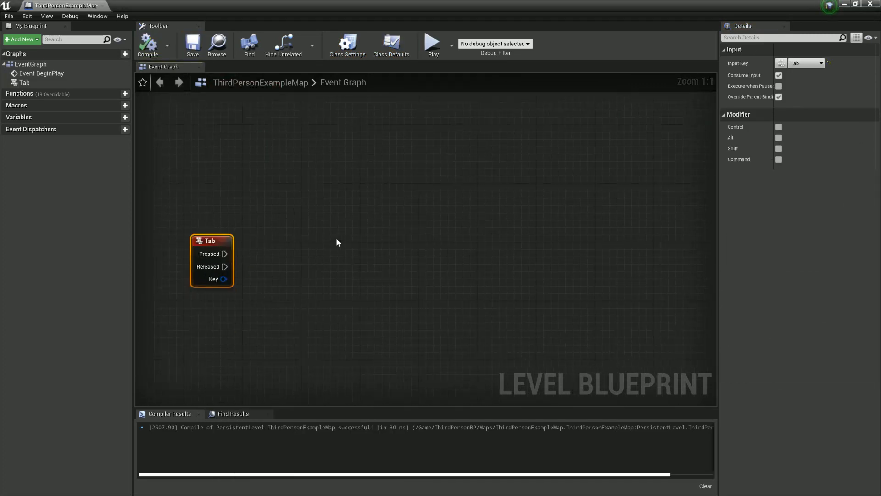
{"action": "left_click_drag", "start_coordinate": [307, 252], "coordinate": [310, 253]}
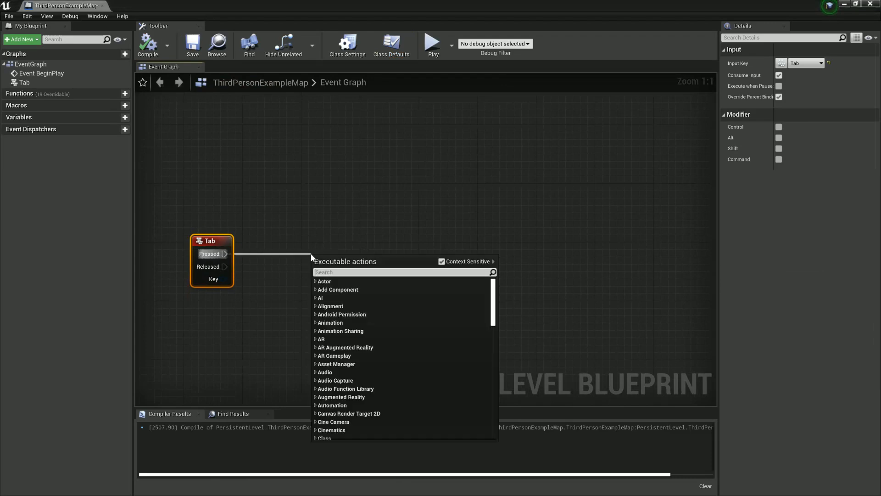
{"action": "type", "text": "create widge"}
{"action": "key", "text": "Return"}
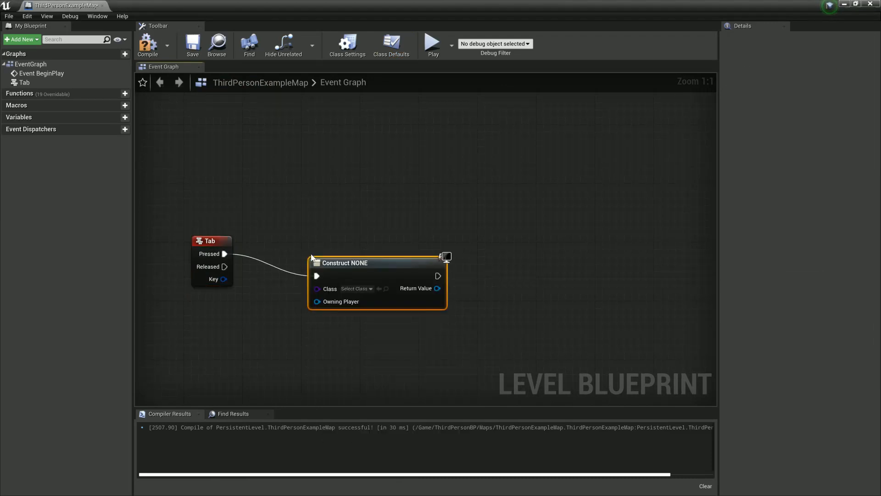
{"action": "left_click_drag", "start_coordinate": [399, 280], "coordinate": [516, 247]}
{"action": "right_click_drag", "start_coordinate": [605, 240], "coordinate": [563, 237]}
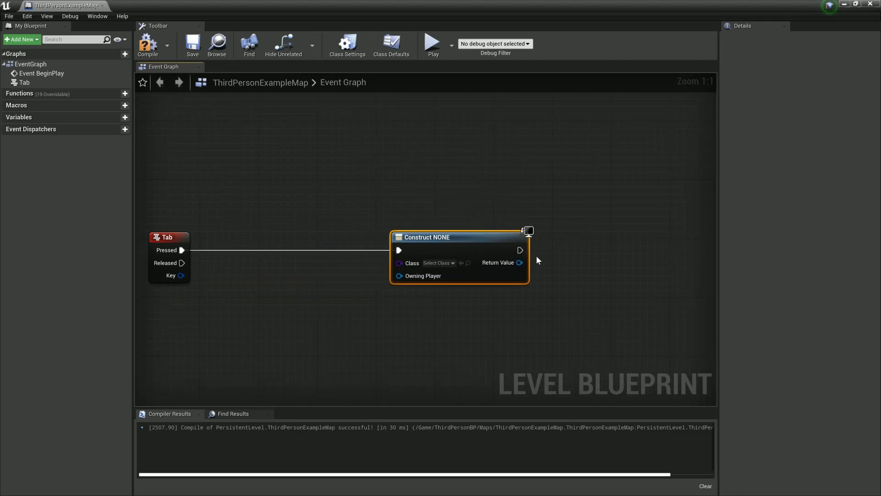
- Promote the Create Widget node's return value to a variable named MyUserMixWidget and compile
{"action": "left_click_drag", "start_coordinate": [519, 262], "coordinate": [559, 265]}
{"action": "left_click", "coordinate": [581, 301]}
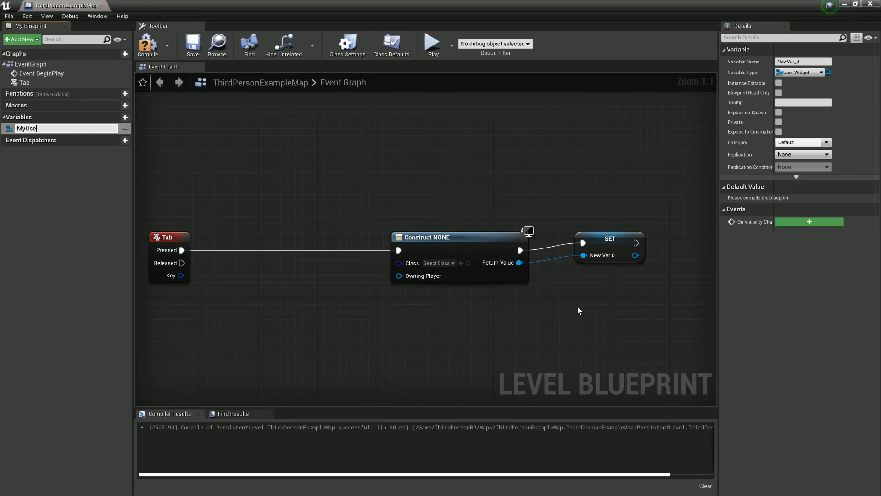
{"action": "type", "text": "MyUserMixWidget"}
{"action": "key", "text": "Return"}
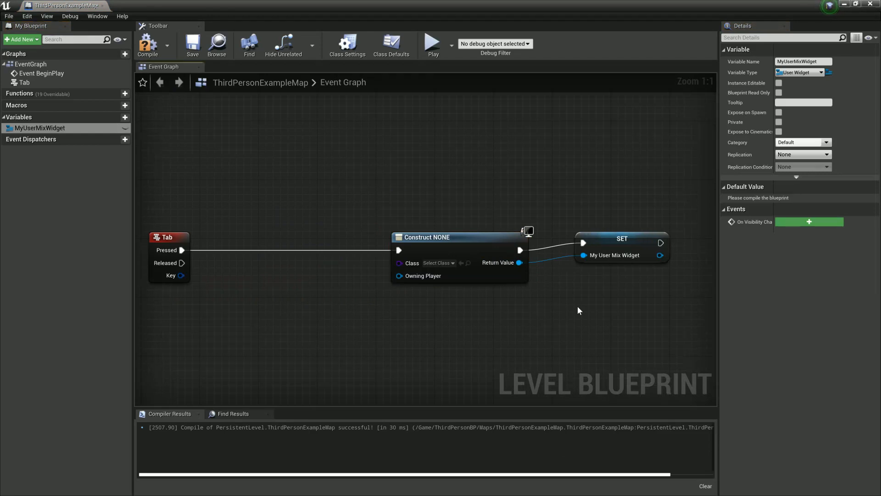
{"action": "left_click", "coordinate": [147, 43]}
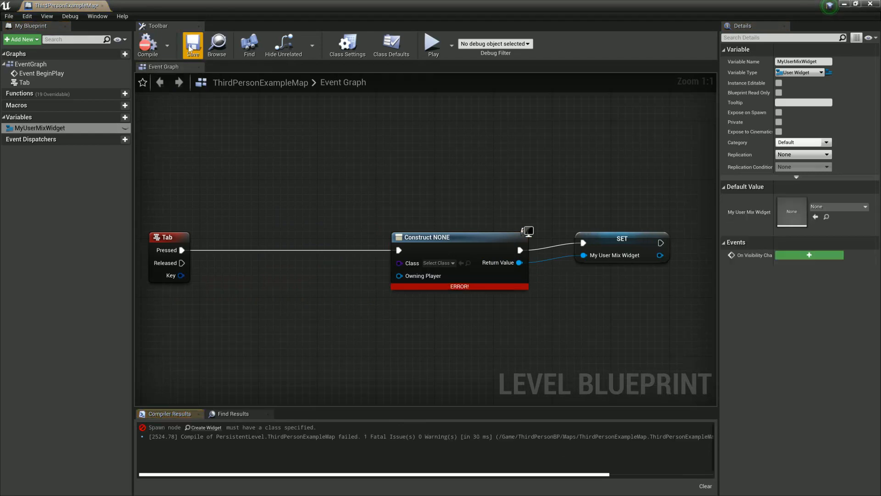
- Feed the Create Widget node's Owning Player input from a new Get Player Controller node
{"action": "left_click_drag", "start_coordinate": [399, 275], "coordinate": [390, 319]}
{"action": "type", "text": "get player controller"}
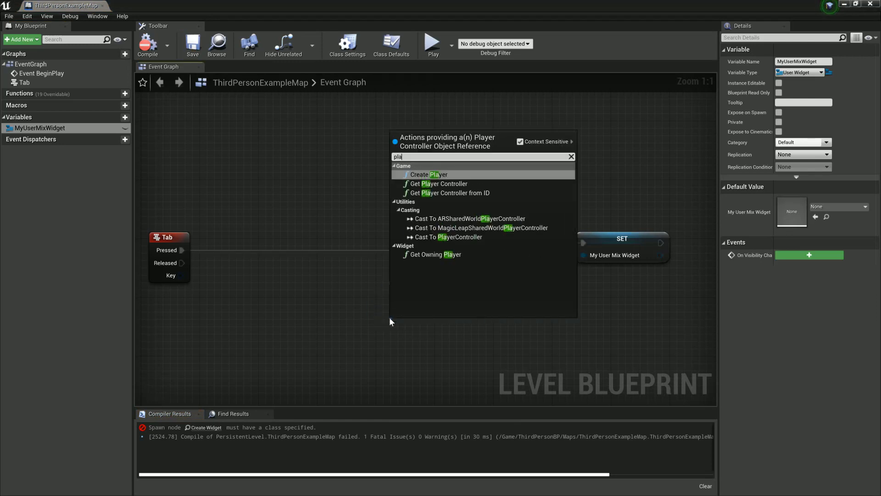
{"action": "key", "text": "Return"}
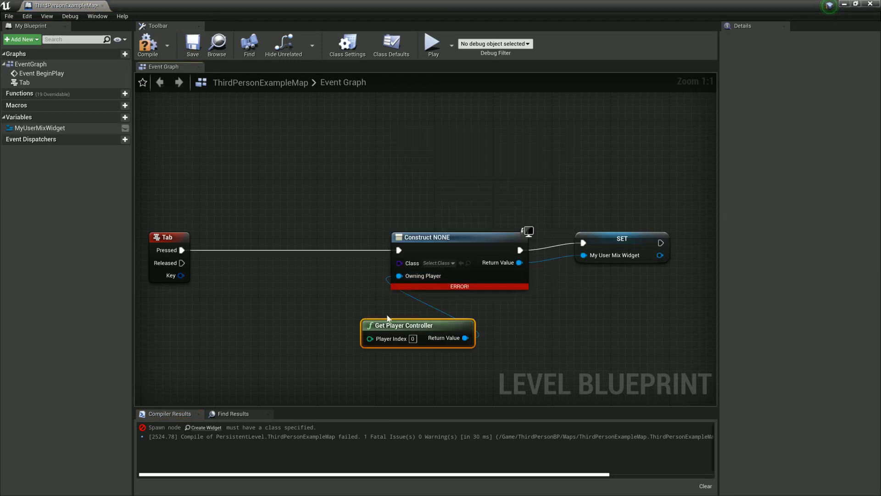
- Set the widget class to UserMixWidget, tuck Get Player Controller beneath the node, and compile and save the level blueprint
{"action": "left_click", "coordinate": [448, 262]}
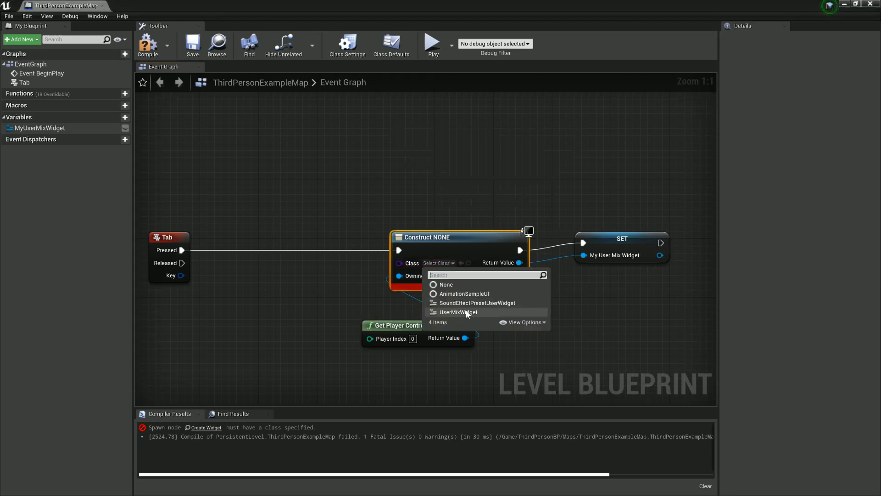
{"action": "left_click", "coordinate": [467, 316]}
{"action": "left_click_drag", "start_coordinate": [463, 325], "coordinate": [484, 303]}
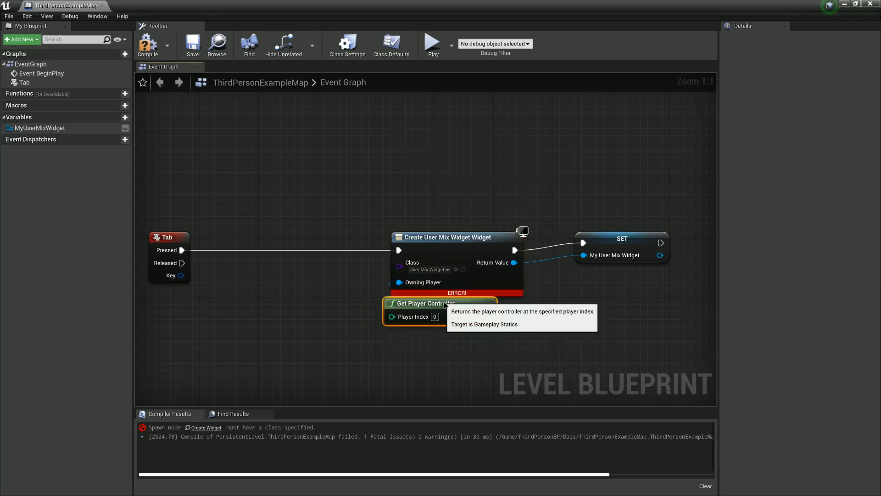
{"action": "left_click", "coordinate": [148, 45]}
{"action": "left_click", "coordinate": [193, 45]}
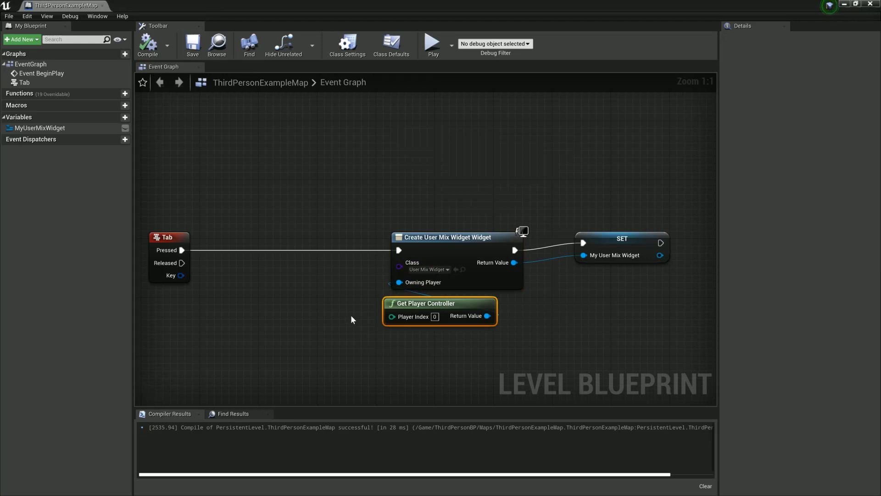
- Insert a validated get of MyUserMixWidget after Tab's Pressed output and route its Is Not Valid output to the widget creation node
{"action": "right_click_drag", "start_coordinate": [352, 319], "coordinate": [393, 312]}
{"action": "left_click_drag", "start_coordinate": [40, 127], "coordinate": [256, 205]}
{"action": "left_click", "coordinate": [272, 213]}
{"action": "right_click", "coordinate": [279, 208]}
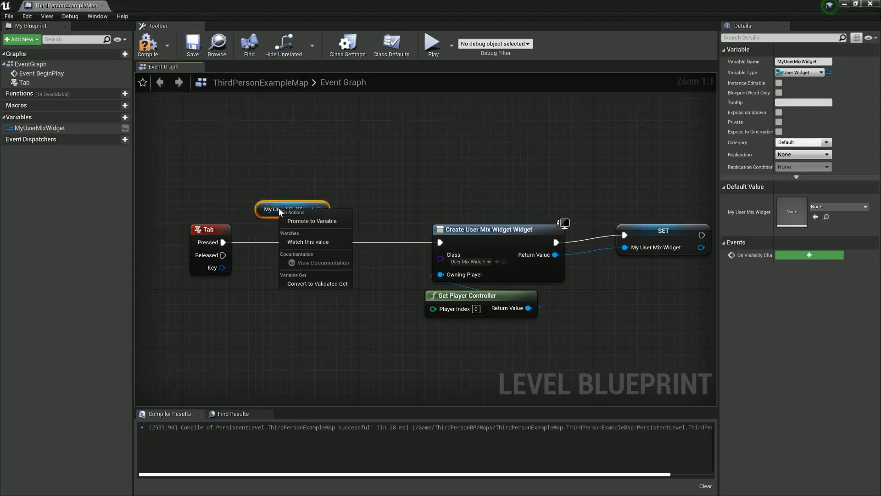
{"action": "left_click", "coordinate": [315, 284]}
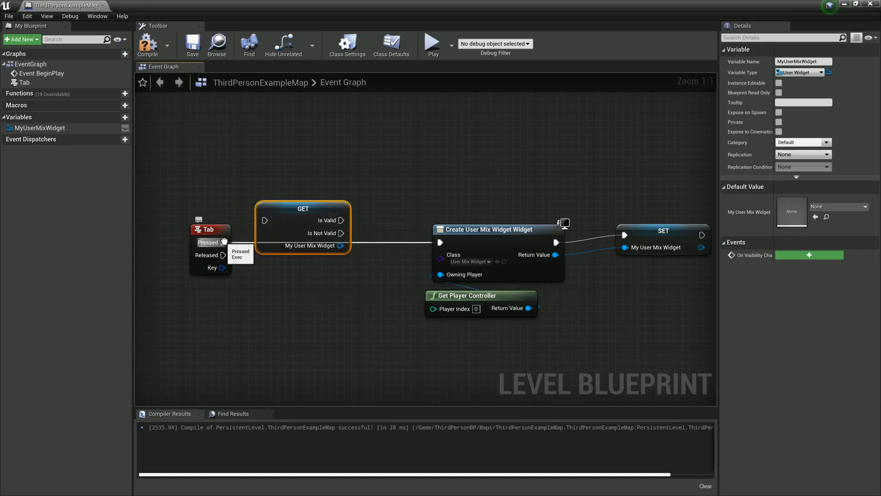
{"action": "left_click_drag", "start_coordinate": [224, 242], "coordinate": [343, 238], "text": "ctrl"}
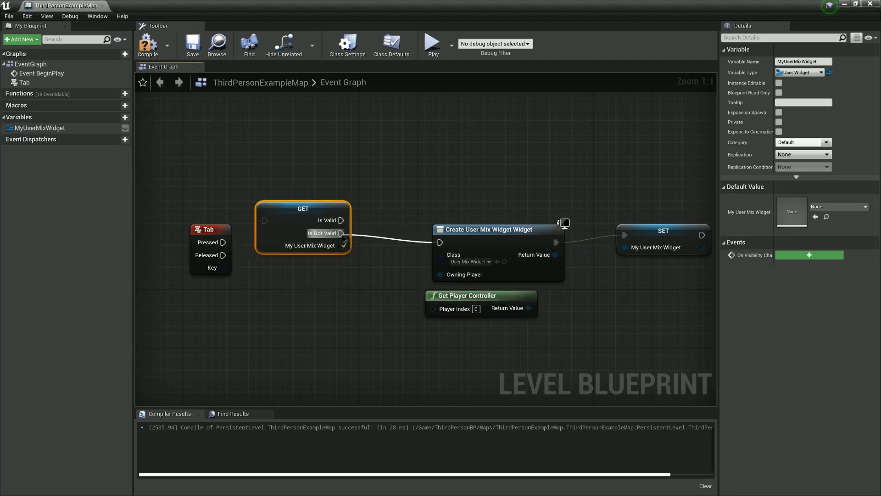
{"action": "left_click_drag", "start_coordinate": [223, 242], "coordinate": [307, 233]}
- Rearrange the graph so the widget creation, player controller and SET nodes sit compactly below and beyond the validated GET node
{"action": "right_click_drag", "start_coordinate": [395, 192], "coordinate": [323, 206]}
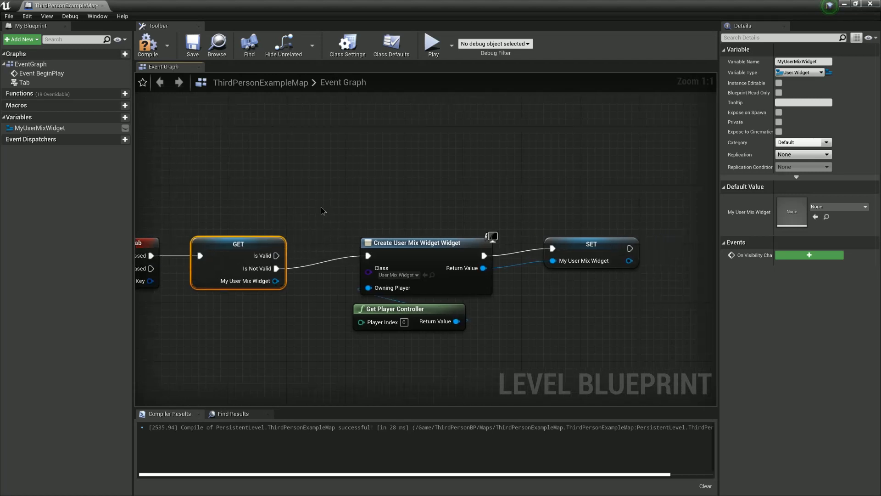
{"action": "left_click_drag", "start_coordinate": [322, 205], "coordinate": [656, 357]}
{"action": "left_click_drag", "start_coordinate": [416, 243], "coordinate": [460, 296]}
{"action": "right_click_drag", "start_coordinate": [302, 242], "coordinate": [376, 238]}
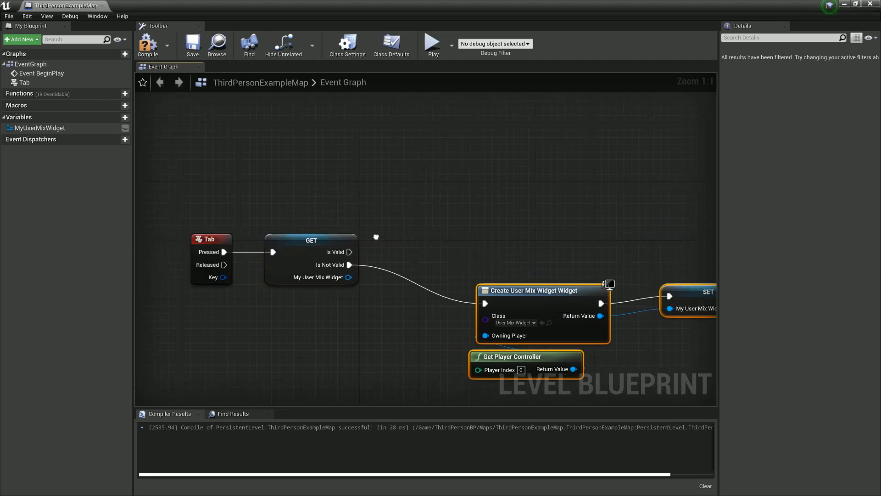
{"action": "left_click_drag", "start_coordinate": [306, 241], "coordinate": [342, 242]}
{"action": "right_click_drag", "start_coordinate": [513, 253], "coordinate": [393, 226]}
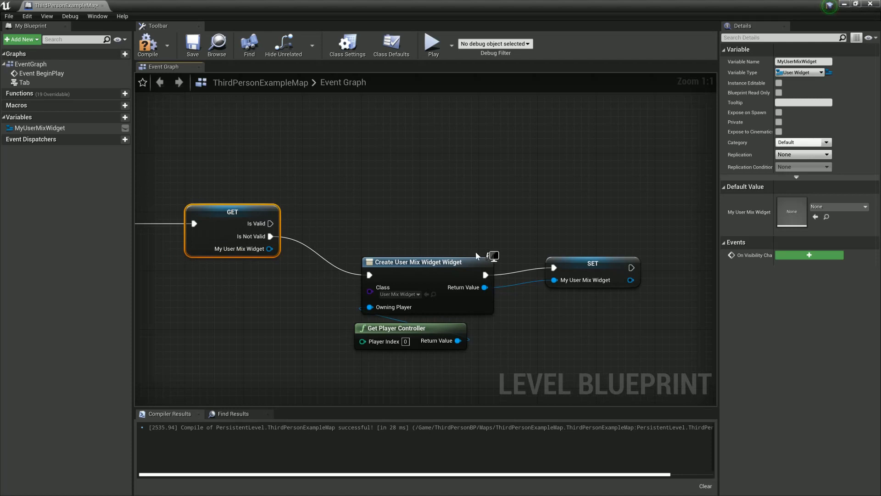
{"action": "left_click_drag", "start_coordinate": [557, 266], "coordinate": [529, 273]}
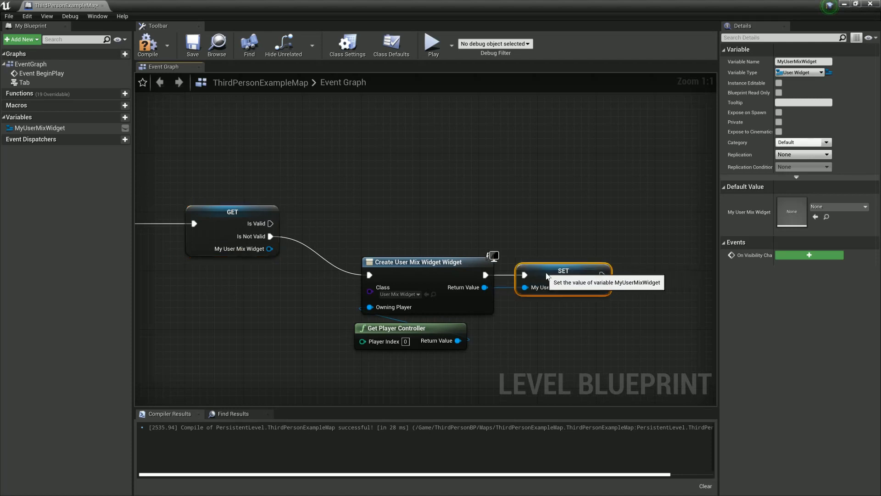
{"action": "left_click_drag", "start_coordinate": [323, 241], "coordinate": [588, 359]}
{"action": "left_click_drag", "start_coordinate": [443, 273], "coordinate": [384, 272]}
{"action": "left_click", "coordinate": [361, 235]}
{"action": "right_click_drag", "start_coordinate": [367, 212], "coordinate": [385, 218]}
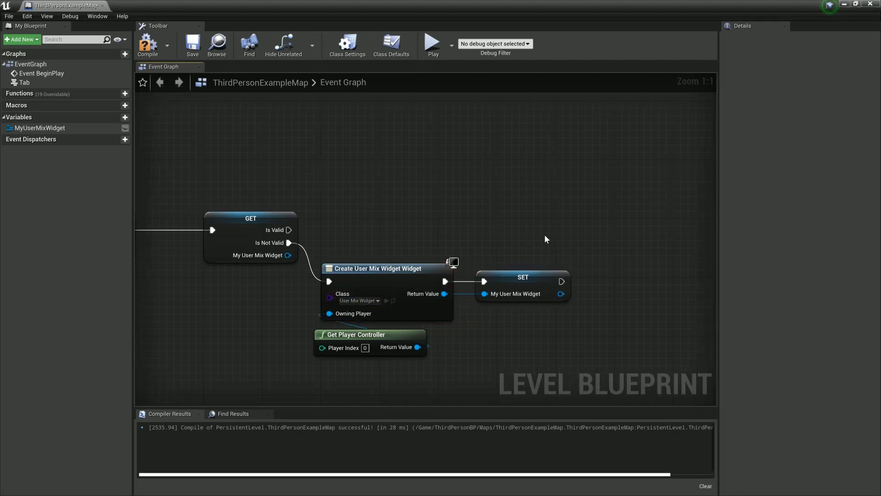
- Add an Add to Viewport node from the SET node's My User Mix Widget output
{"action": "left_click_drag", "start_coordinate": [561, 281], "coordinate": [594, 258]}
{"action": "right_click_drag", "start_coordinate": [583, 277], "coordinate": [514, 265]}
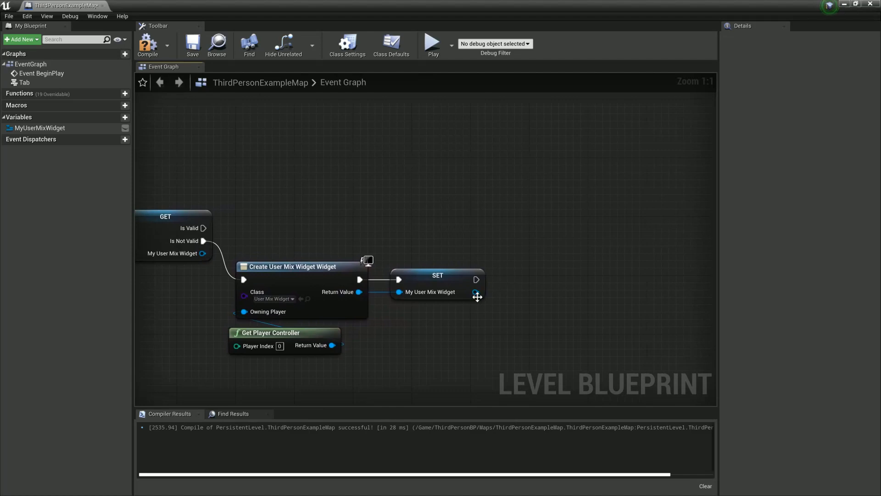
{"action": "left_click_drag", "start_coordinate": [477, 297], "coordinate": [473, 296]}
{"action": "left_click_drag", "start_coordinate": [550, 263], "coordinate": [549, 261]}
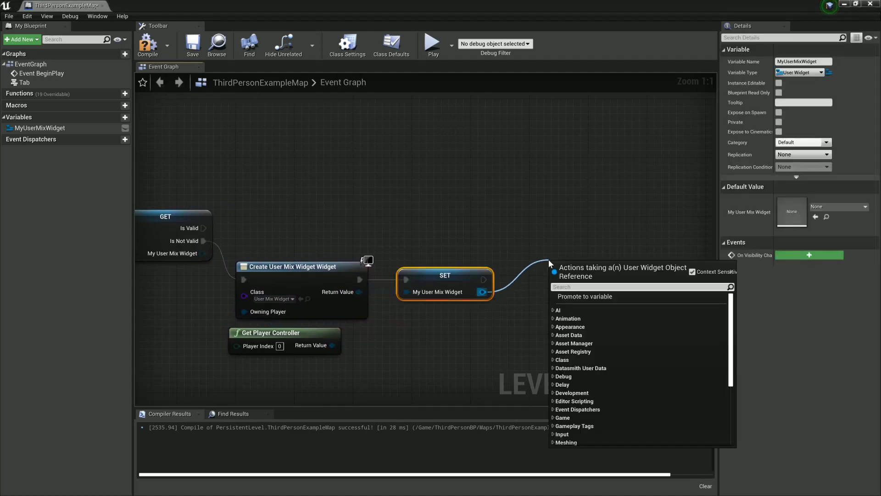
{"action": "type", "text": "view"}
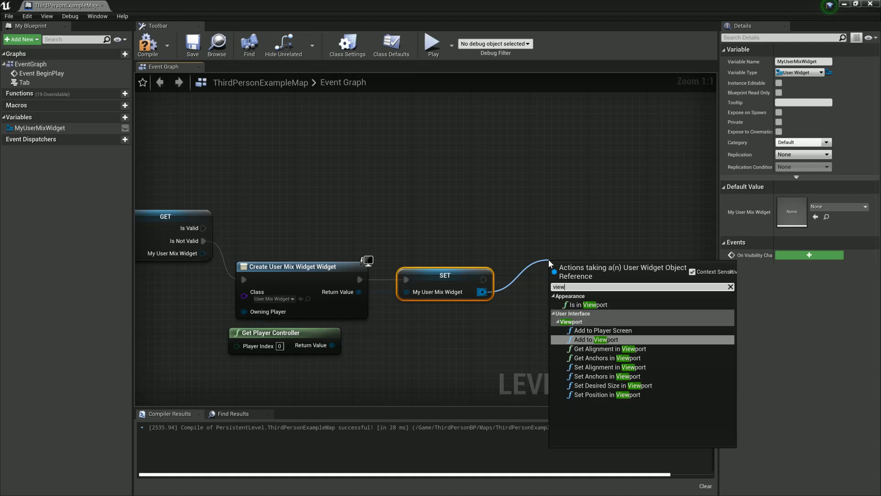
{"action": "key", "text": "BackSpace"}
{"action": "key", "text": "BackSpace"}
{"action": "key", "text": "BackSpace"}
{"action": "key", "text": "BackSpace"}
{"action": "type", "text": "add to"}
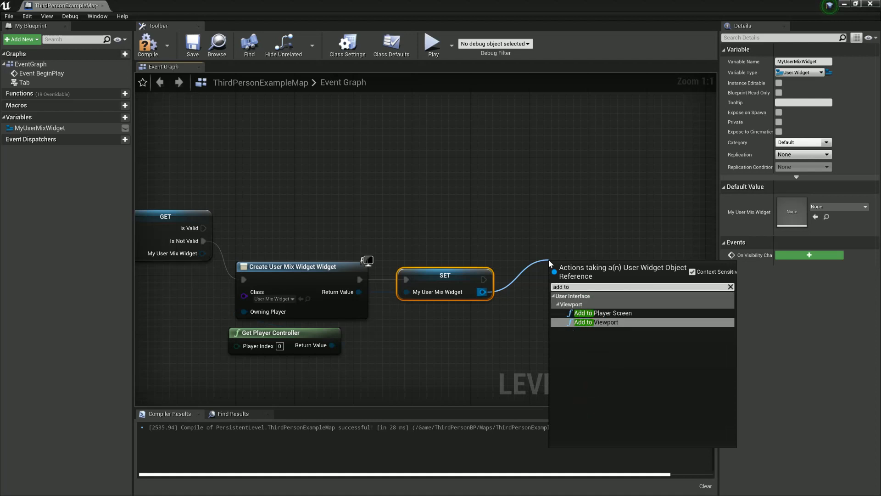
{"action": "left_click", "coordinate": [595, 322]}
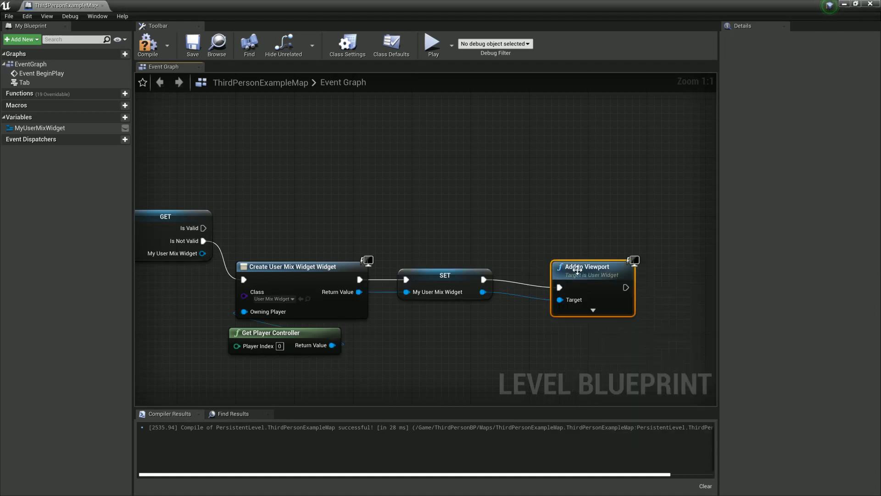
- Raise the Add to Viewport node above SET and connect the validated GET's Is Valid output to its execution input
{"action": "left_click_drag", "start_coordinate": [578, 270], "coordinate": [593, 218]}
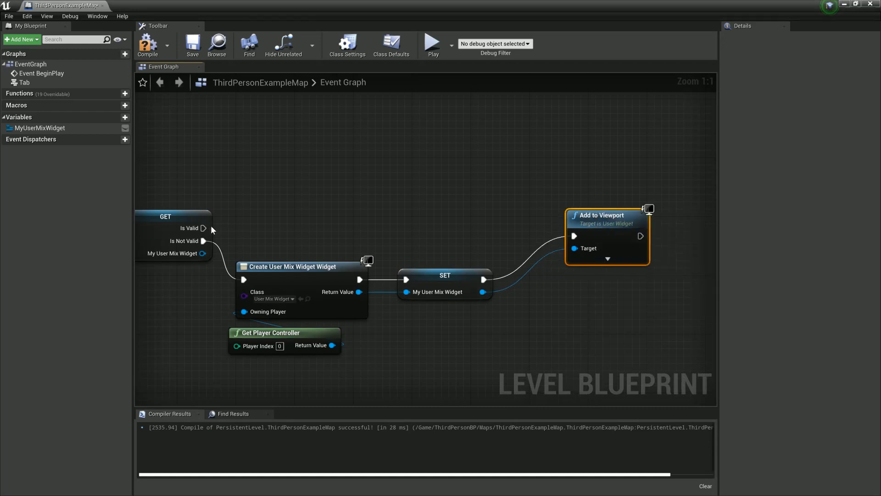
{"action": "left_click_drag", "start_coordinate": [203, 228], "coordinate": [574, 230]}
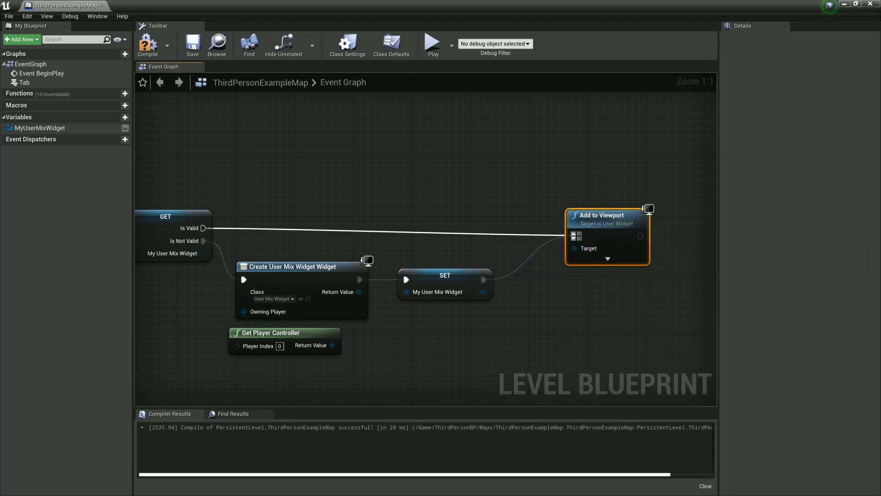
{"action": "right_click_drag", "start_coordinate": [624, 316], "coordinate": [552, 309]}
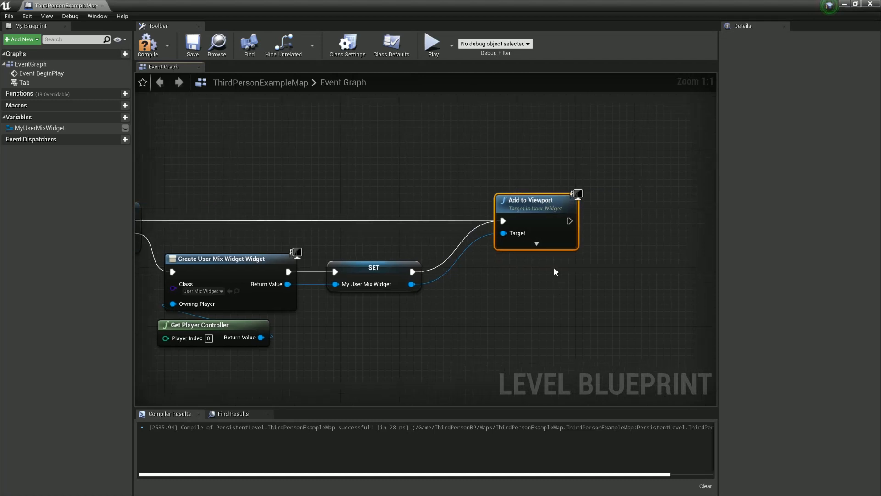
{"action": "left_click", "coordinate": [537, 258]}
{"action": "left_click", "coordinate": [538, 259]}
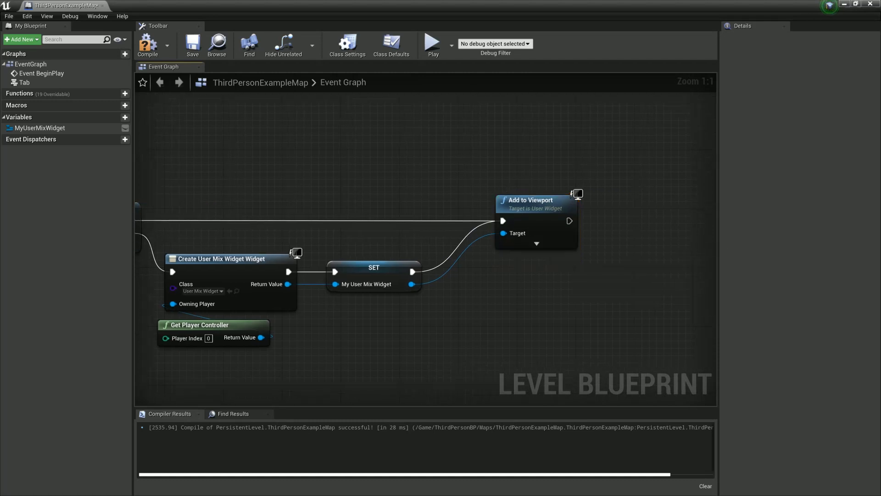
{"action": "right_click_drag", "start_coordinate": [527, 278], "coordinate": [500, 268]}
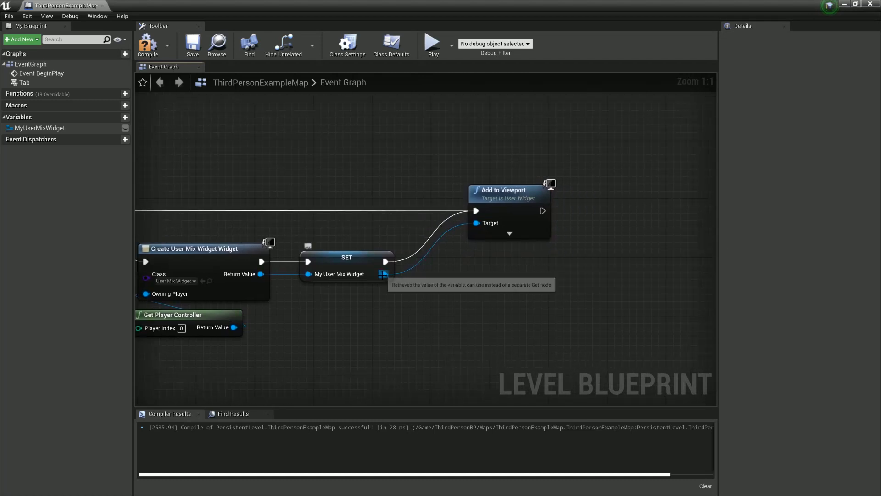
- Add a Set Input Mode Game And UI node from Get Player Controller's return value and place it beneath Add to Viewport
{"action": "left_click_drag", "start_coordinate": [384, 274], "coordinate": [467, 296]}
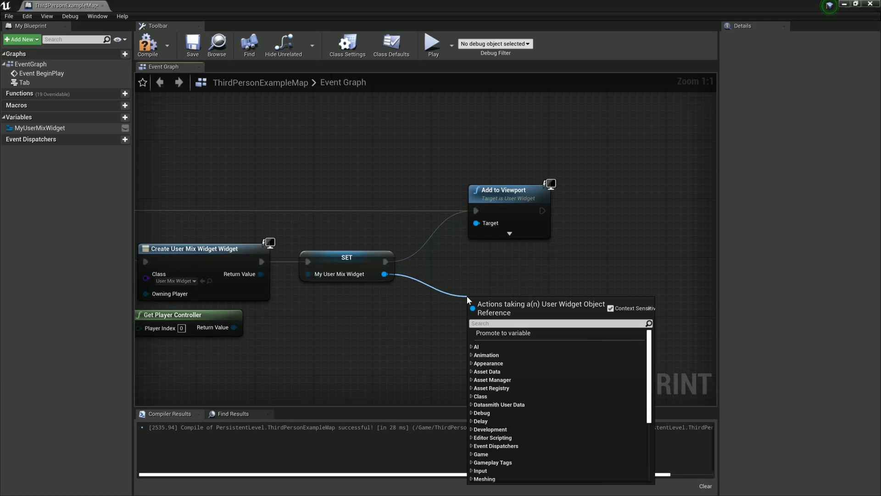
{"action": "left_click", "coordinate": [511, 280]}
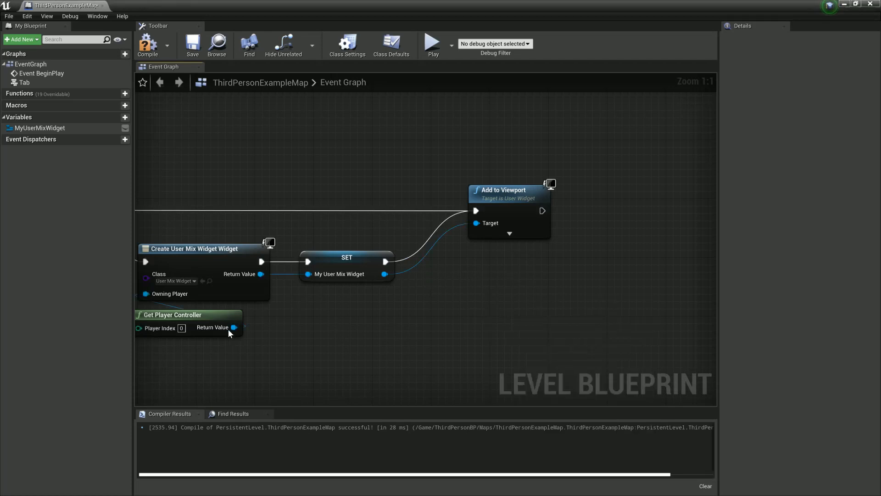
{"action": "left_click_drag", "start_coordinate": [234, 327], "coordinate": [484, 327]}
{"action": "type", "text": "set ui"}
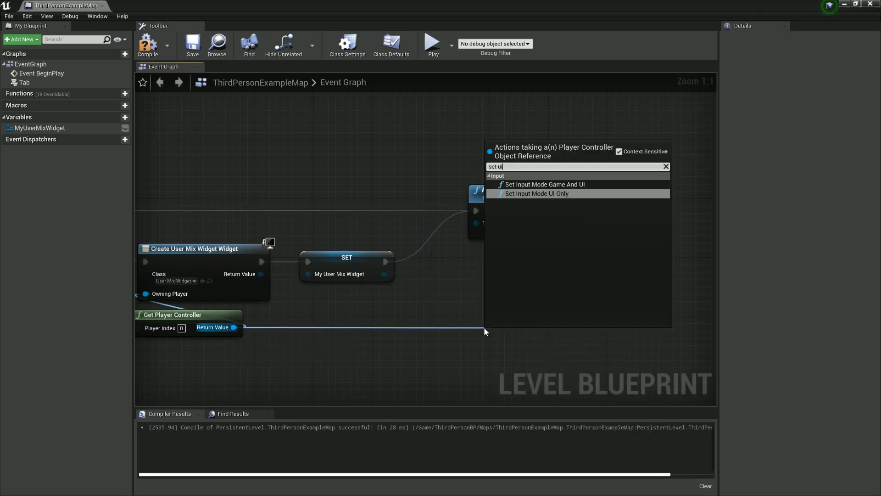
{"action": "left_click", "coordinate": [581, 184]}
{"action": "left_click_drag", "start_coordinate": [523, 330], "coordinate": [509, 271]}
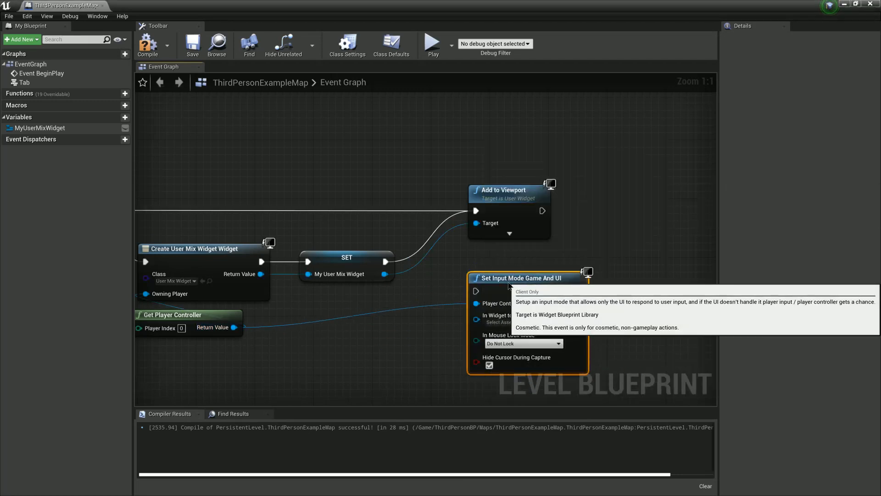
- Run Set Input Mode Game And UI after Add to Viewport and feed My User Mix Widget into its In Widget to Focus
{"action": "left_click_drag", "start_coordinate": [544, 211], "coordinate": [493, 281]}
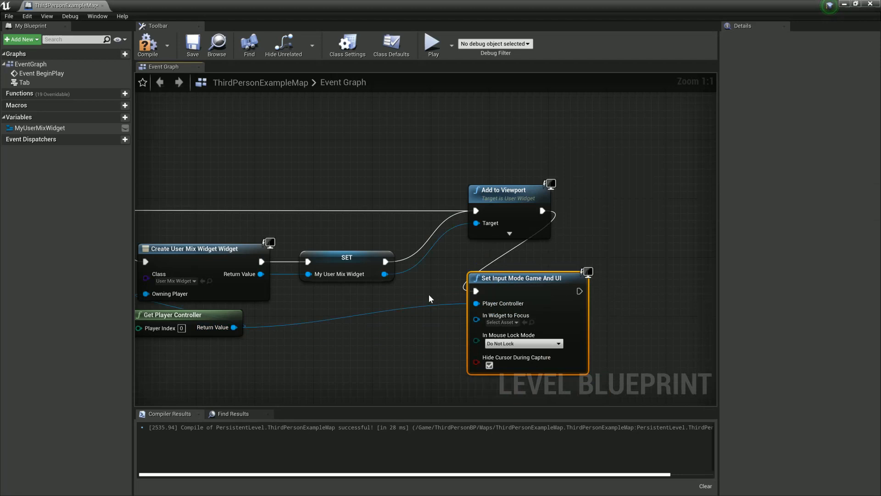
{"action": "right_click_drag", "start_coordinate": [431, 299], "coordinate": [450, 271]}
{"action": "left_click_drag", "start_coordinate": [408, 252], "coordinate": [500, 297]}
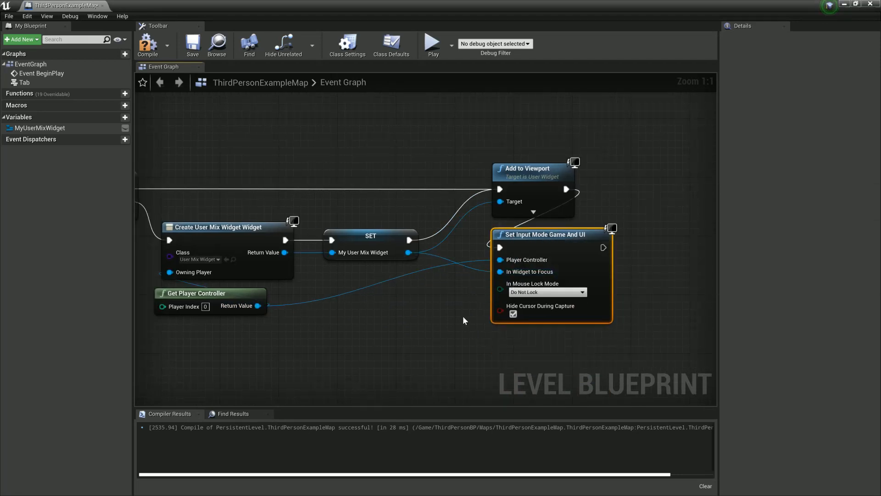
- Add a Set Show Mouse Cursor node from Get Player Controller, enable Show Mouse Cursor, and run it after Set Input Mode Game And UI
{"action": "right_click_drag", "start_coordinate": [467, 316], "coordinate": [473, 267]}
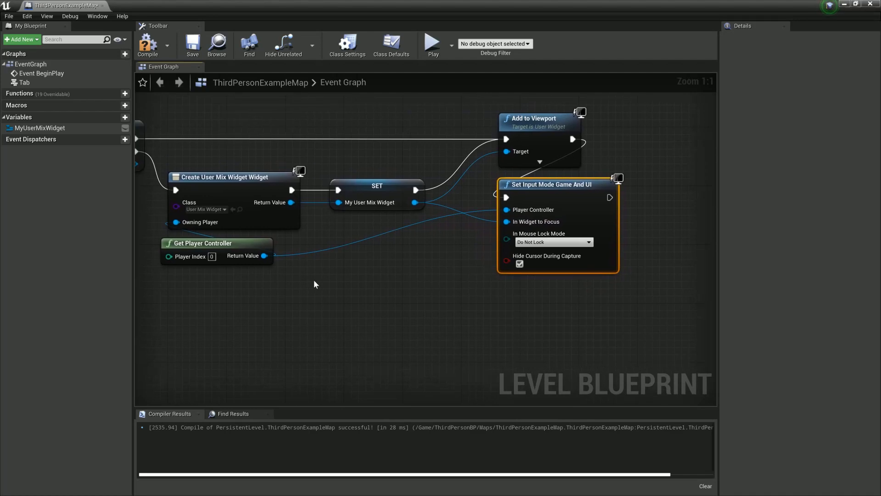
{"action": "left_click_drag", "start_coordinate": [264, 256], "coordinate": [354, 302]}
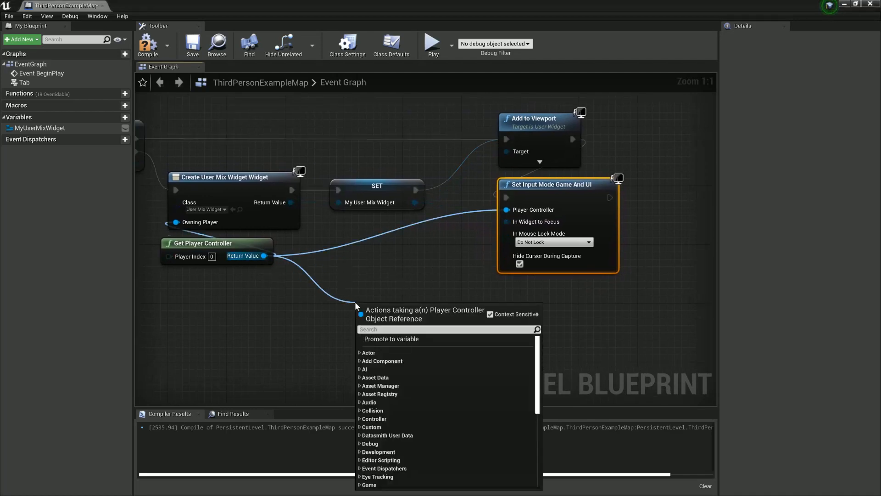
{"action": "type", "text": "show mouse"}
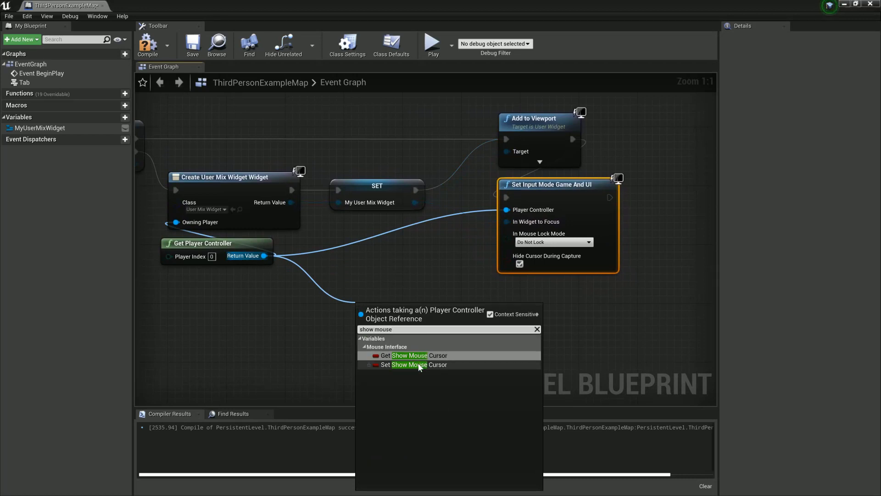
{"action": "left_click", "coordinate": [415, 364]}
{"action": "left_click_drag", "start_coordinate": [441, 329], "coordinate": [580, 322]}
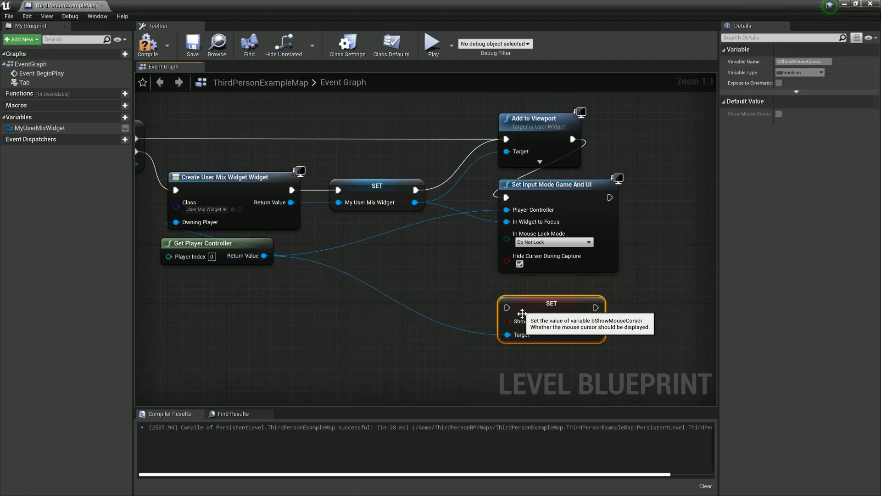
{"action": "left_click", "coordinate": [572, 322]}
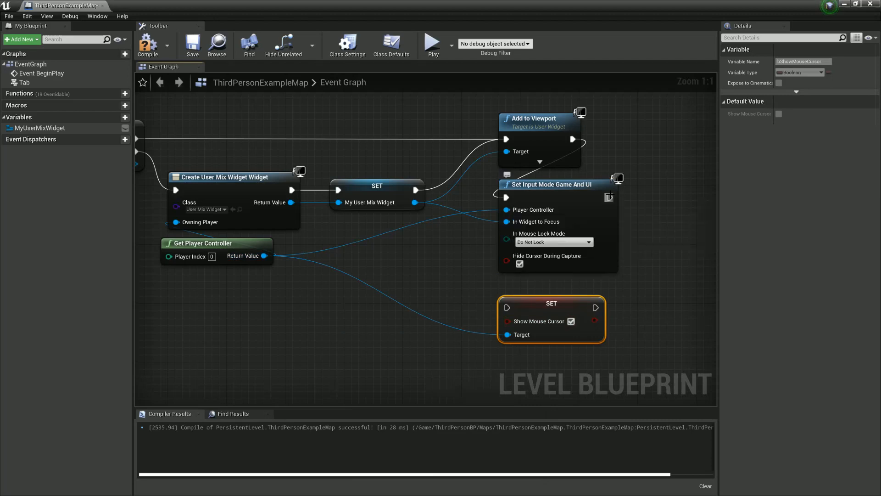
{"action": "left_click_drag", "start_coordinate": [610, 197], "coordinate": [507, 308]}
- Shift all nodes from the validated GET onward away from the Tab event to make room between them
{"action": "right_click_drag", "start_coordinate": [423, 328], "coordinate": [440, 308]}
{"action": "scroll", "coordinate": [483, 285], "scroll_direction": "down", "scroll_amount": 3}
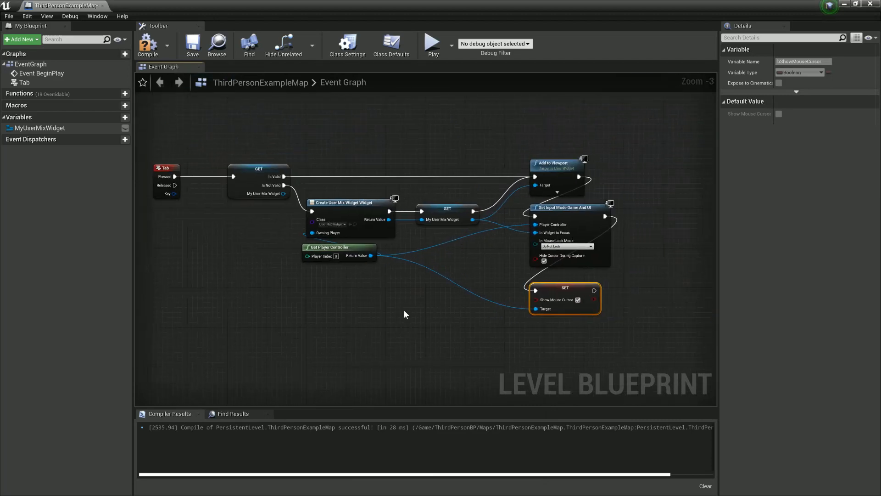
{"action": "right_click_drag", "start_coordinate": [243, 261], "coordinate": [309, 220]}
{"action": "left_click_drag", "start_coordinate": [520, 249], "coordinate": [671, 331]}
{"action": "left_click_drag", "start_coordinate": [271, 180], "coordinate": [326, 180]}
{"action": "left_click", "coordinate": [239, 187]}
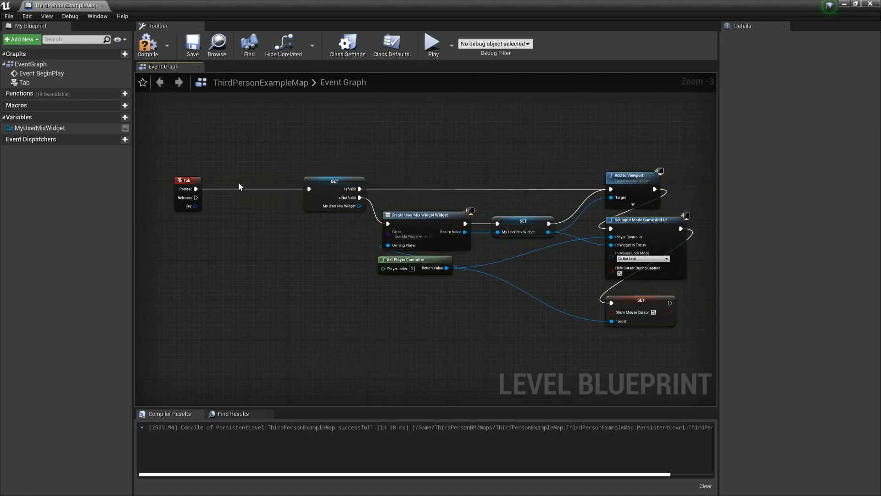
- Insert a Flip Flop node between Tab's Pressed output and the validated GET, aligned with the Tab event
{"action": "left_click_drag", "start_coordinate": [200, 188], "coordinate": [231, 189]}
{"action": "type", "text": "fl"}
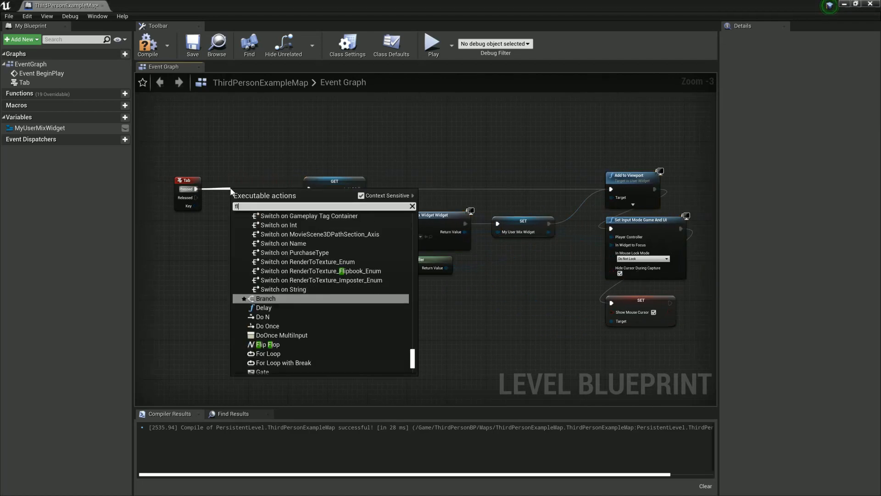
{"action": "type", "text": "ipfl"}
{"action": "key", "text": "Return"}
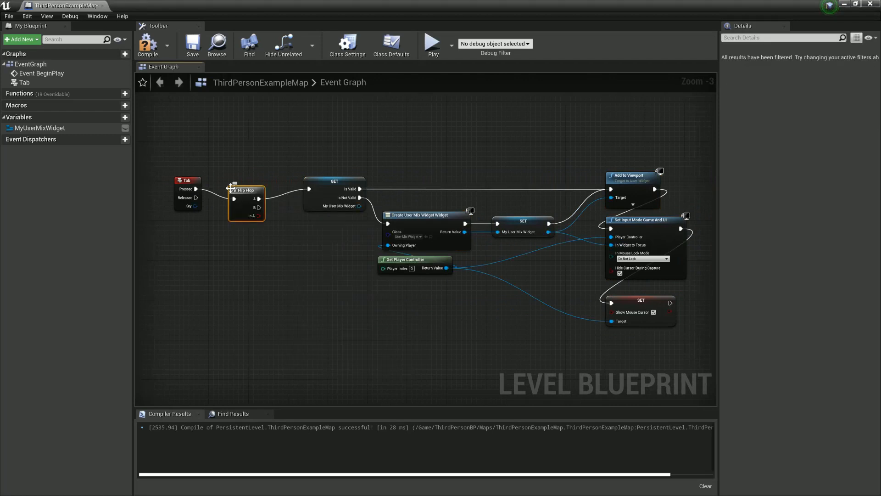
{"action": "left_click_drag", "start_coordinate": [240, 194], "coordinate": [230, 184]}
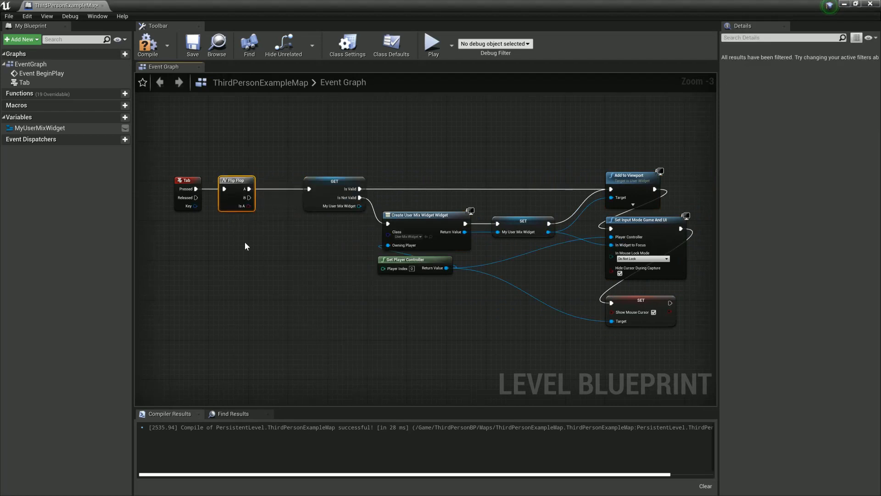
- Add a Remove All Widgets node driven by the Flip Flop's B output
{"action": "left_click_drag", "start_coordinate": [248, 197], "coordinate": [306, 321]}
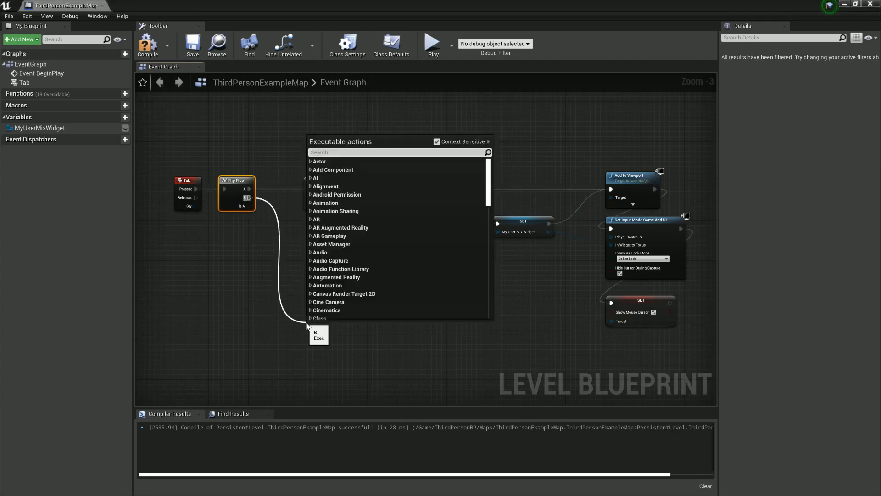
{"action": "type", "text": "remove all"}
{"action": "key", "text": "Return"}
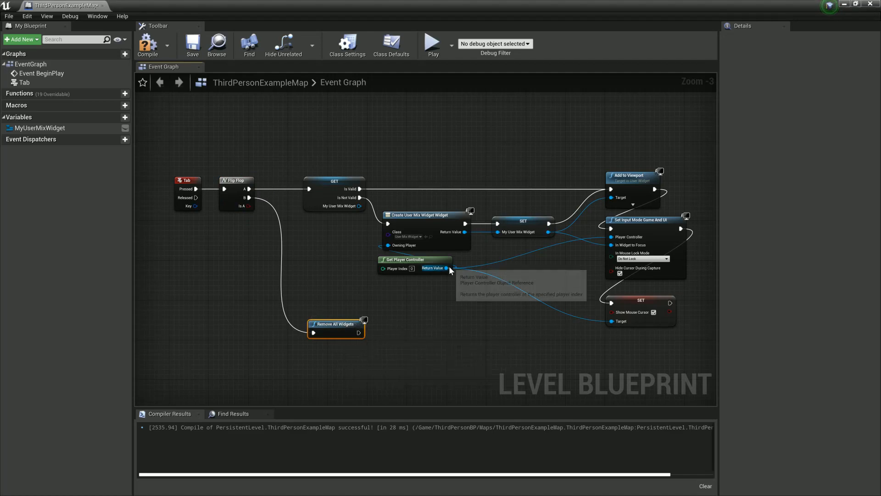
- Add a Set Input Mode Game Only node from Get Player Controller and run it after Remove All Widgets
{"action": "left_click_drag", "start_coordinate": [447, 268], "coordinate": [436, 324]}
{"action": "scroll", "coordinate": [436, 325], "scroll_direction": "down", "scroll_amount": 10}
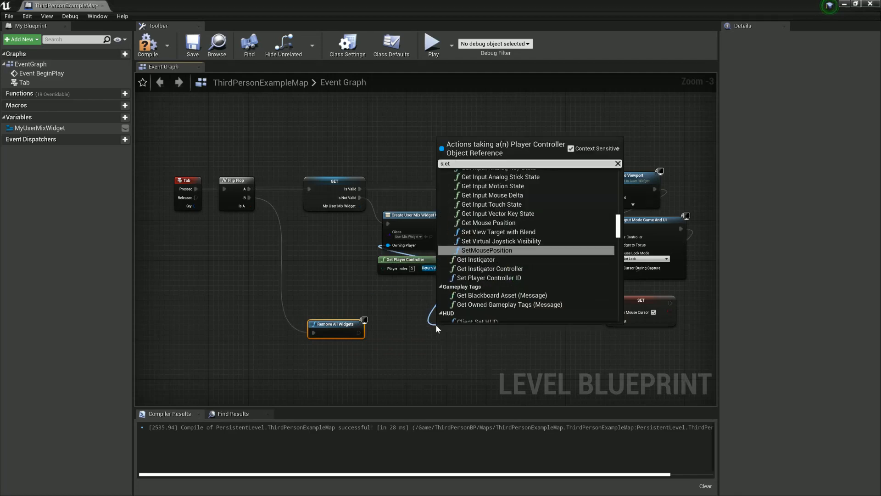
{"action": "type", "text": "set game mod"}
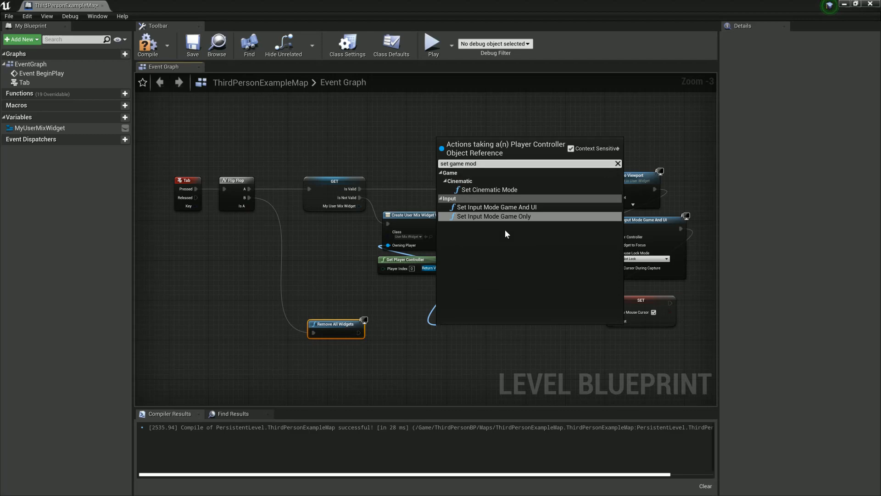
{"action": "left_click", "coordinate": [505, 216]}
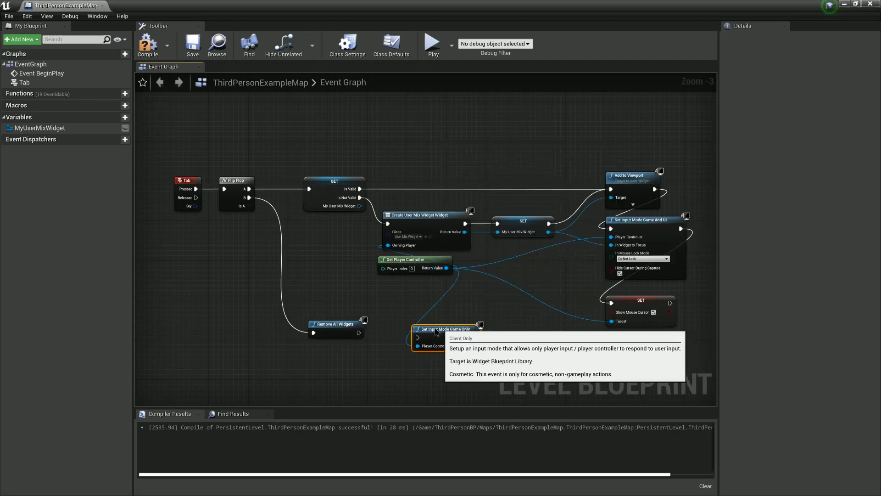
{"action": "left_click_drag", "start_coordinate": [436, 330], "coordinate": [417, 326]}
{"action": "left_click_drag", "start_coordinate": [359, 332], "coordinate": [398, 333]}
- Duplicate the Show Mouse Cursor SET node, target it to Get Player Controller, and chain it directly after Set Input Mode Game Only
{"action": "left_click", "coordinate": [638, 306]}
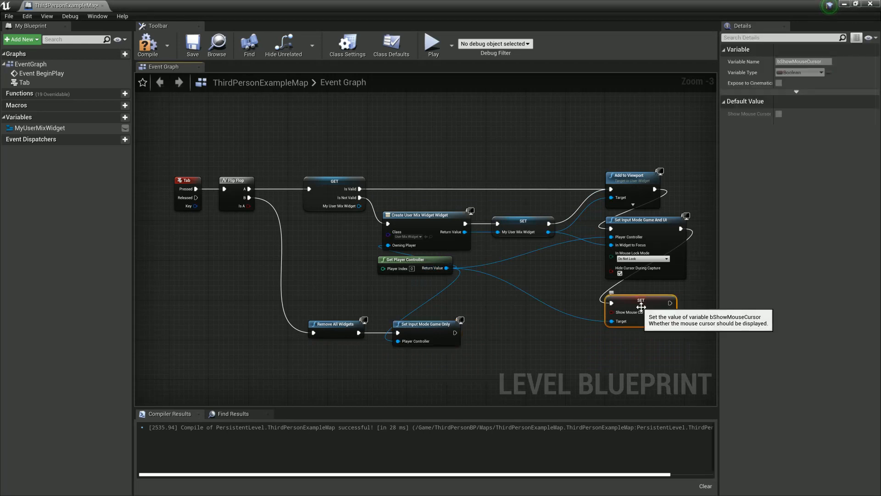
{"action": "key", "text": "ctrl+c"}
{"action": "key", "text": "ctrl+v"}
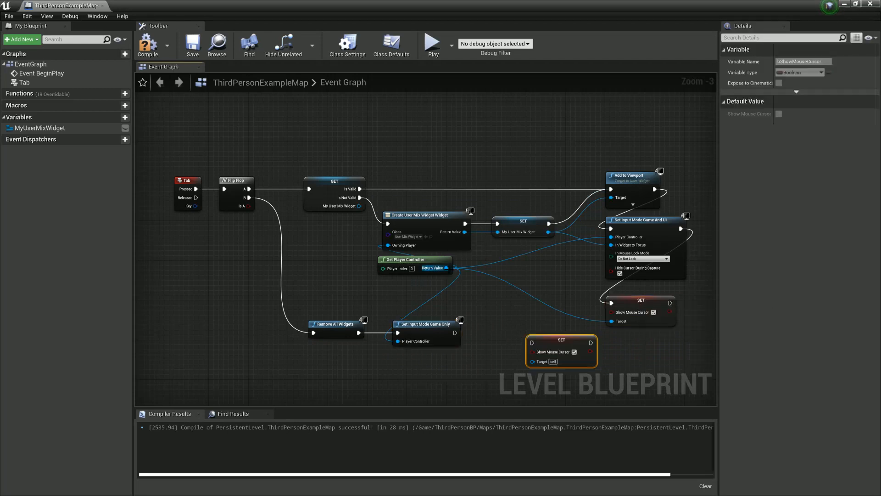
{"action": "left_click_drag", "start_coordinate": [446, 267], "coordinate": [532, 361]}
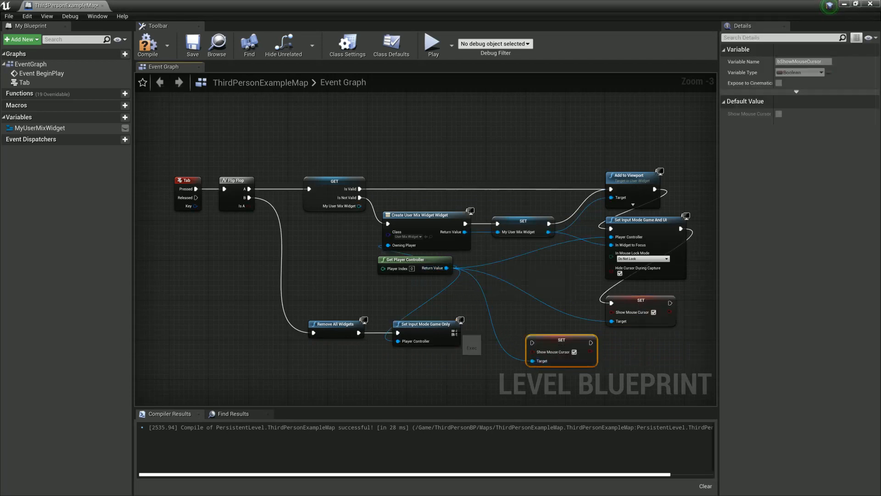
{"action": "left_click_drag", "start_coordinate": [455, 332], "coordinate": [532, 343]}
{"action": "left_click_drag", "start_coordinate": [546, 341], "coordinate": [502, 331]}
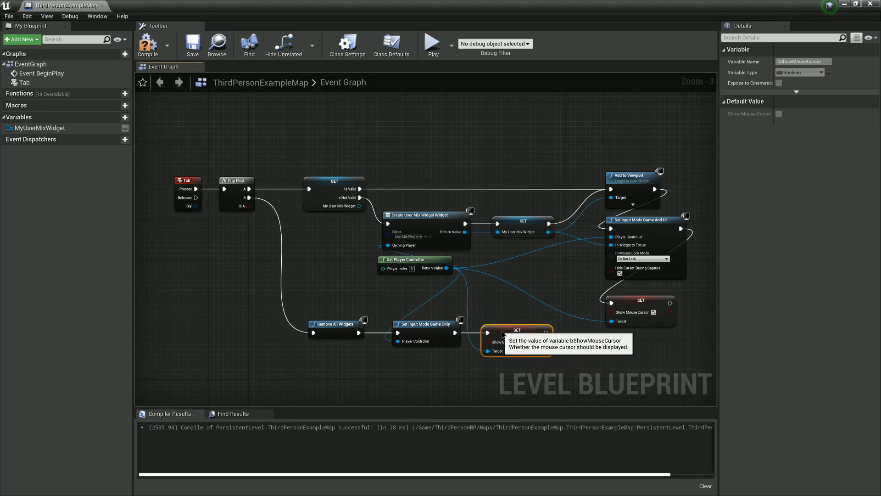
- Turn off Show Mouse Cursor on the SET node after Set Input Mode Game Only, and compile, save and close the level blueprint
{"action": "left_click", "coordinate": [530, 342]}
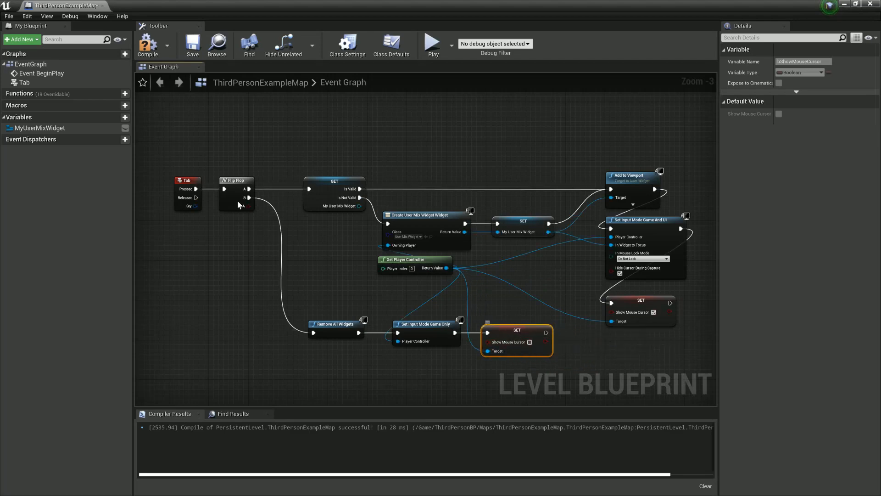
{"action": "left_click", "coordinate": [148, 45]}
{"action": "left_click", "coordinate": [193, 43]}
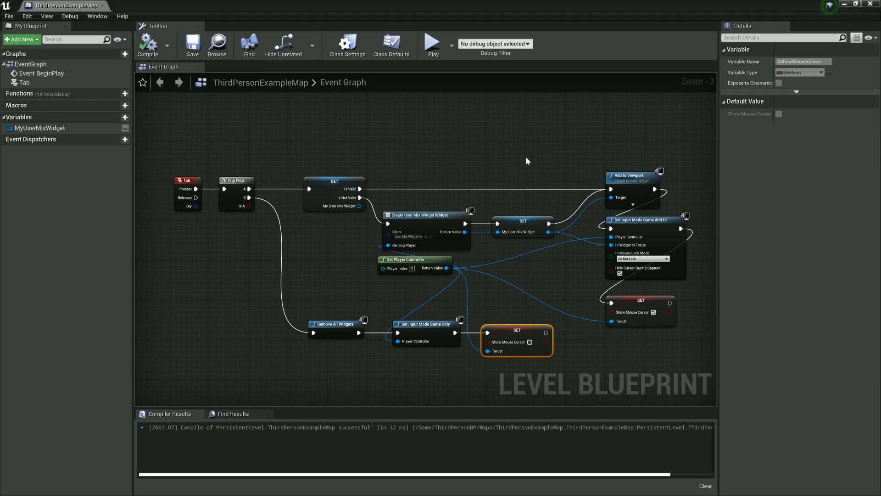
{"action": "left_click", "coordinate": [873, 5]}
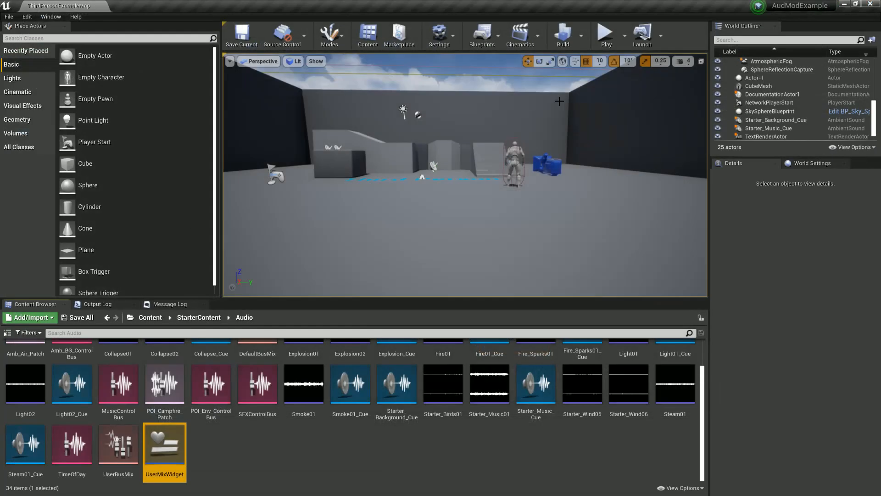
- Play the level to test showing the SFX and Music slider widget in-game, and stop the session
{"action": "left_click", "coordinate": [607, 41]}
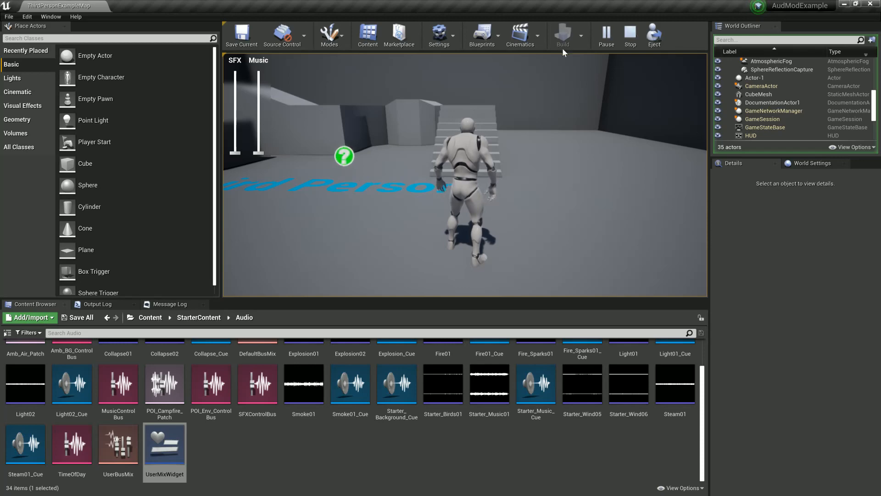
{"action": "left_click", "coordinate": [630, 35]}
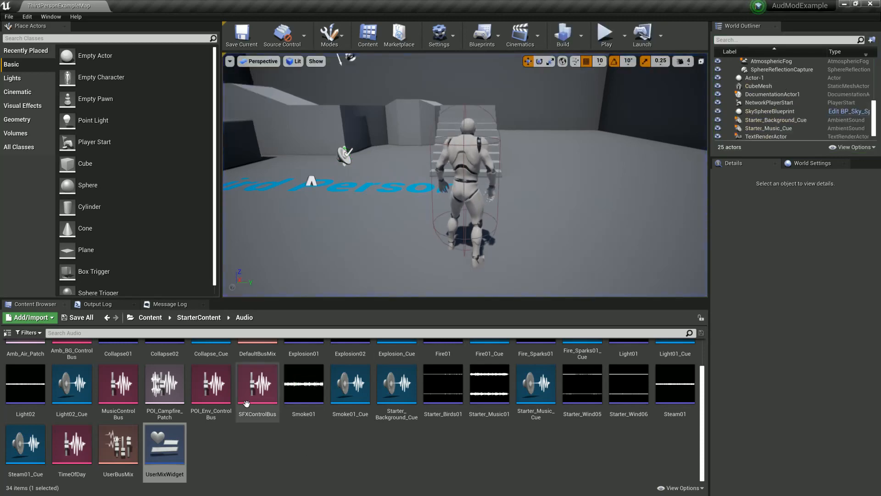
- Open UserMixWidget, check the Value setting of MusicVolumeSlider, and bring up Event Construct in the event graph
{"action": "double_click", "coordinate": [176, 449]}
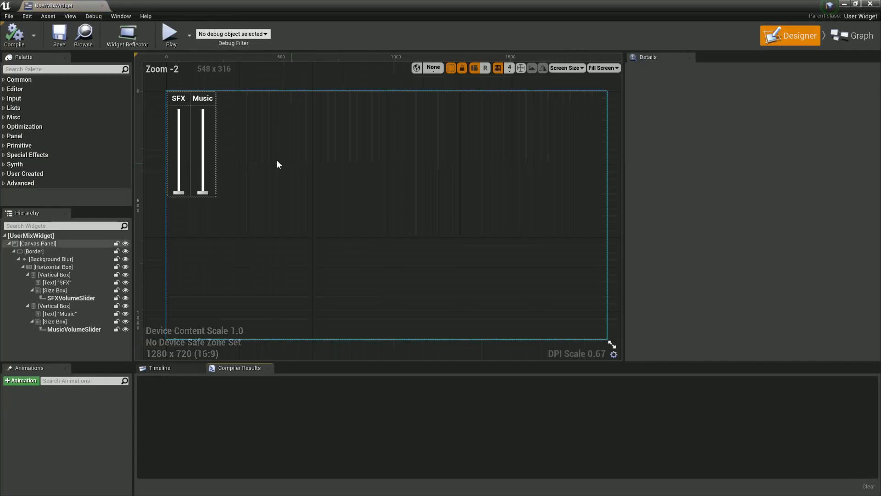
{"action": "left_click", "coordinate": [202, 151]}
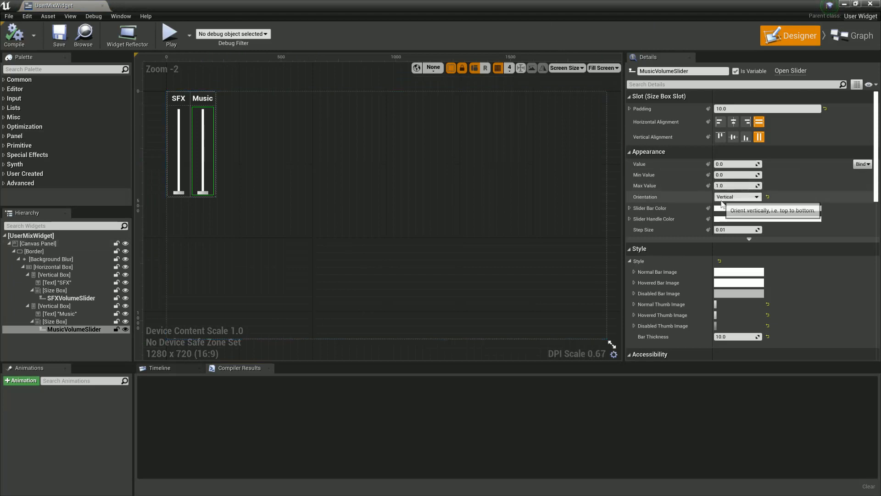
{"action": "left_click", "coordinate": [735, 164]}
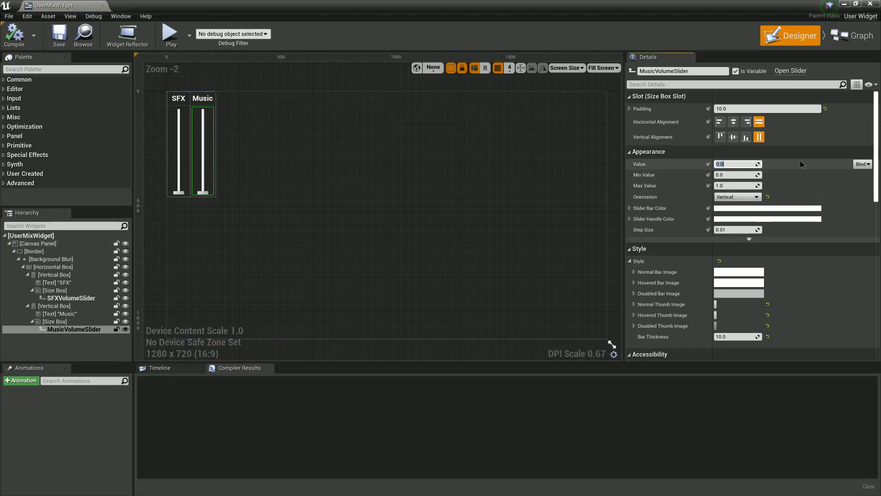
{"action": "left_click", "coordinate": [856, 31]}
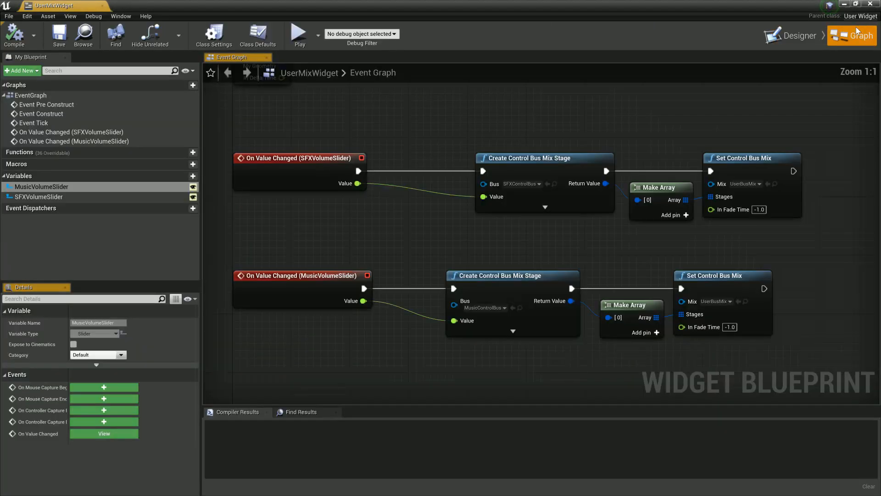
{"action": "right_click_drag", "start_coordinate": [435, 120], "coordinate": [455, 303]}
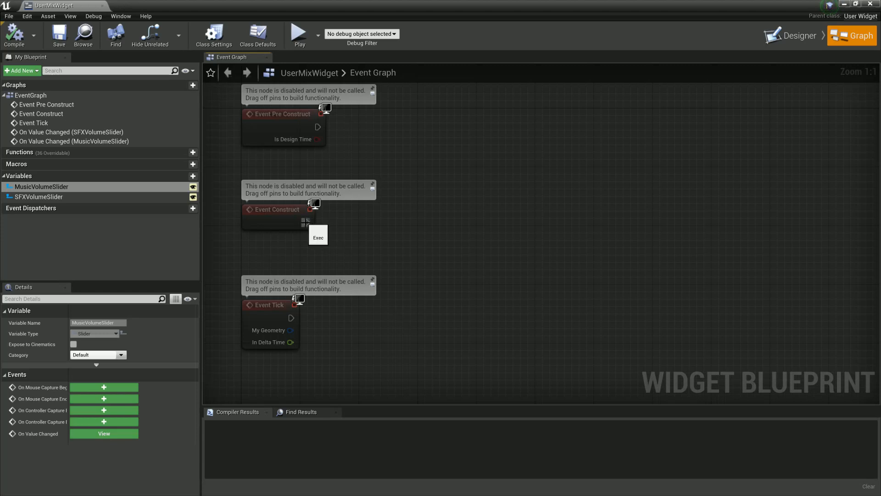
- Search the graph's available actions for "audio modulation" and examine the control bus and bus mix functions
{"action": "right_click", "coordinate": [309, 242]}
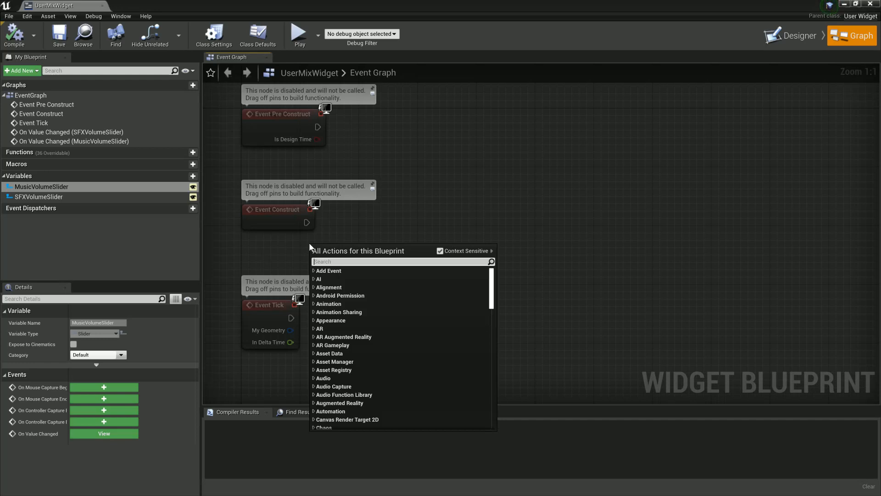
{"action": "type", "text": "aud"}
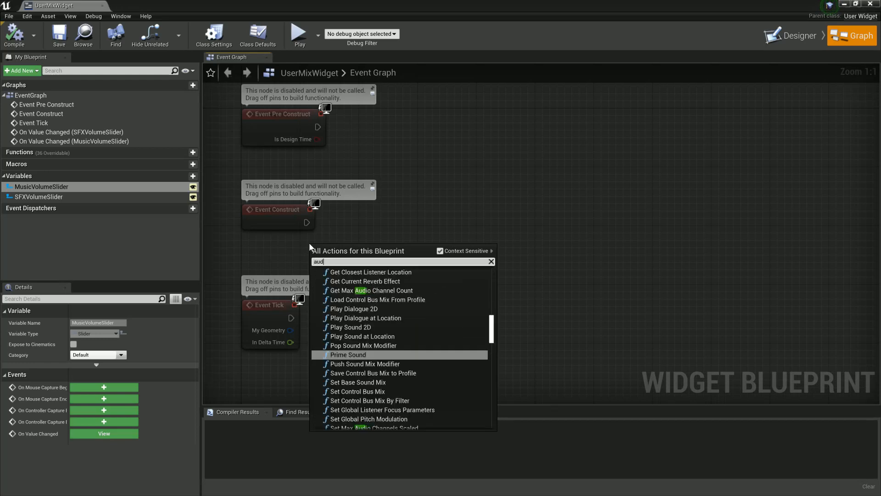
{"action": "type", "text": "ioio modulation"}
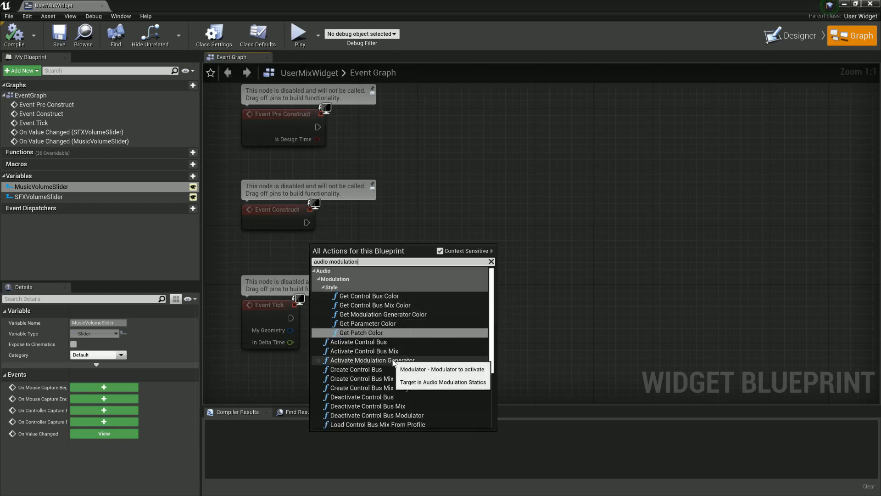
{"action": "scroll", "coordinate": [394, 354], "scroll_direction": "down", "scroll_amount": 3}
{"action": "scroll", "coordinate": [394, 354], "scroll_direction": "up", "scroll_amount": 3}
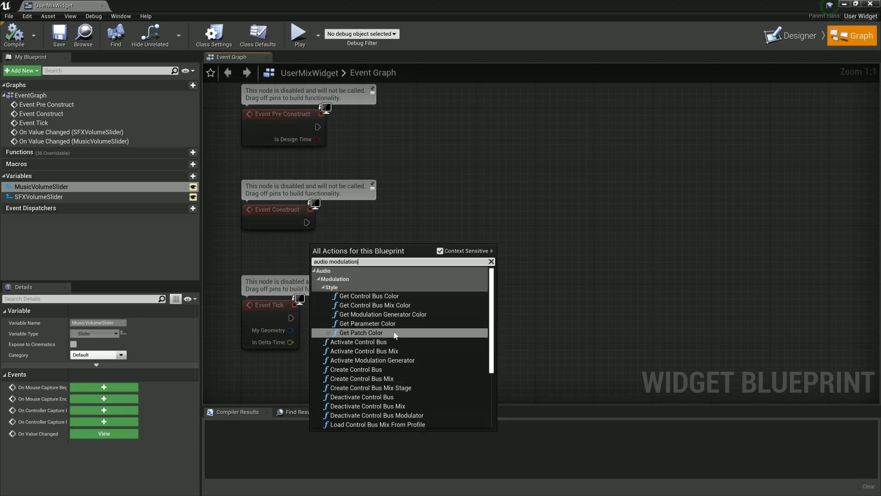
{"action": "scroll", "coordinate": [360, 322], "scroll_direction": "down", "scroll_amount": 1}
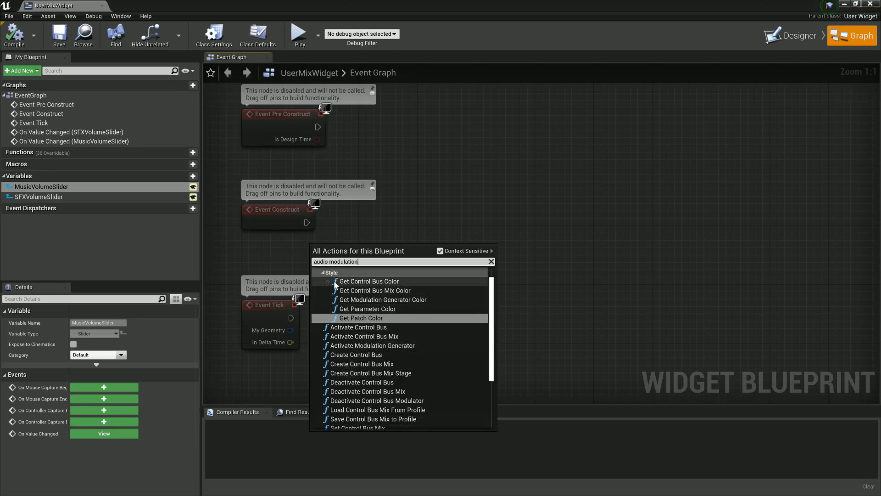
{"action": "left_click", "coordinate": [324, 273]}
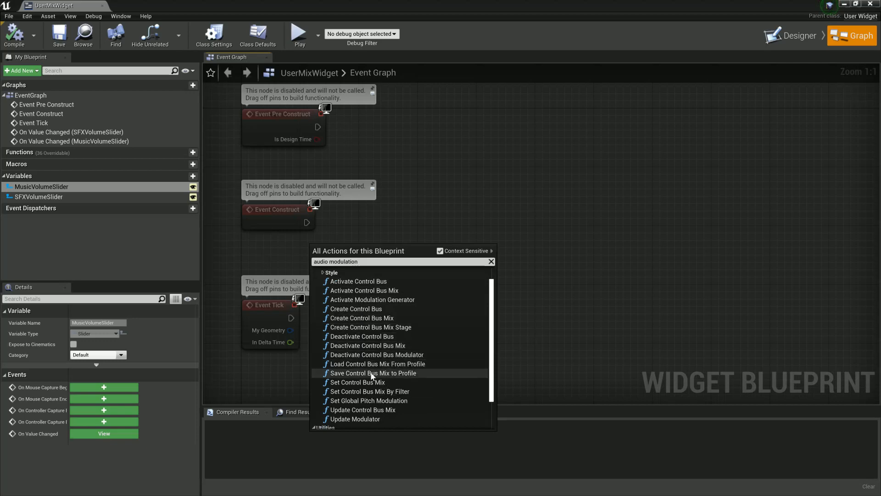
{"action": "scroll", "coordinate": [393, 382], "scroll_direction": "down", "scroll_amount": 2}
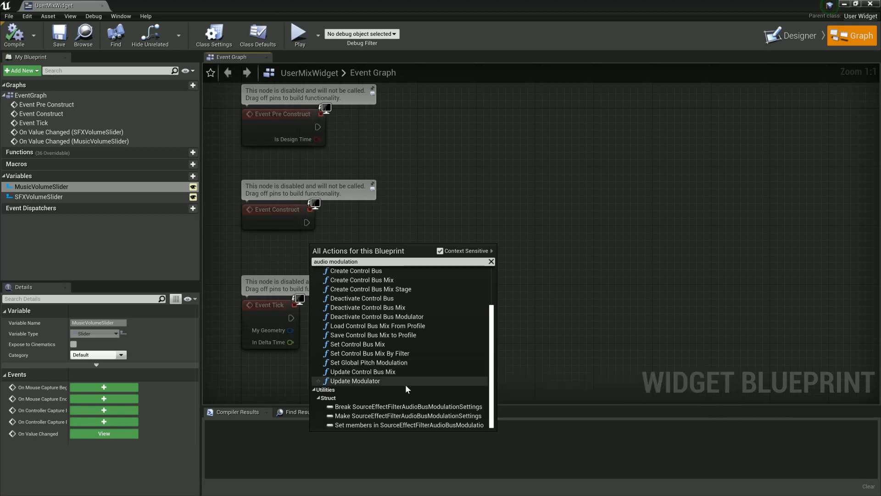
{"action": "left_click", "coordinate": [569, 280]}
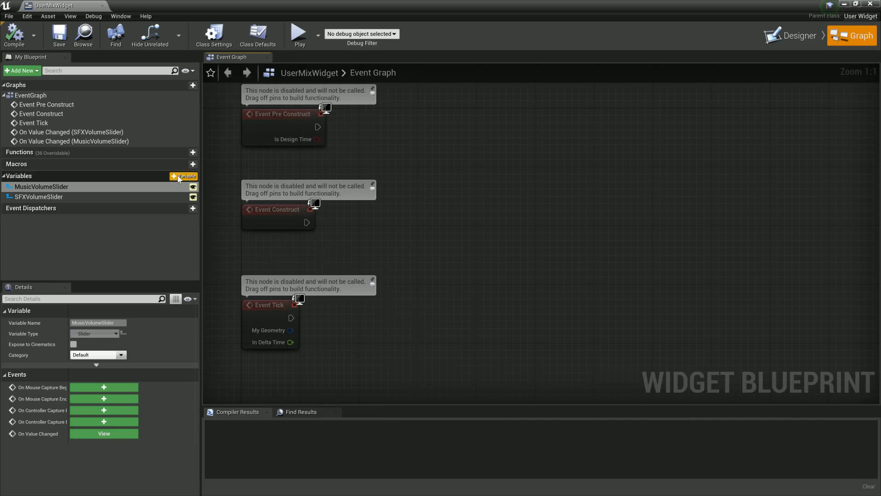
- Create a variable named UserBusMix of type Sound Control Bus Mix Object Reference
{"action": "left_click", "coordinate": [193, 176]}
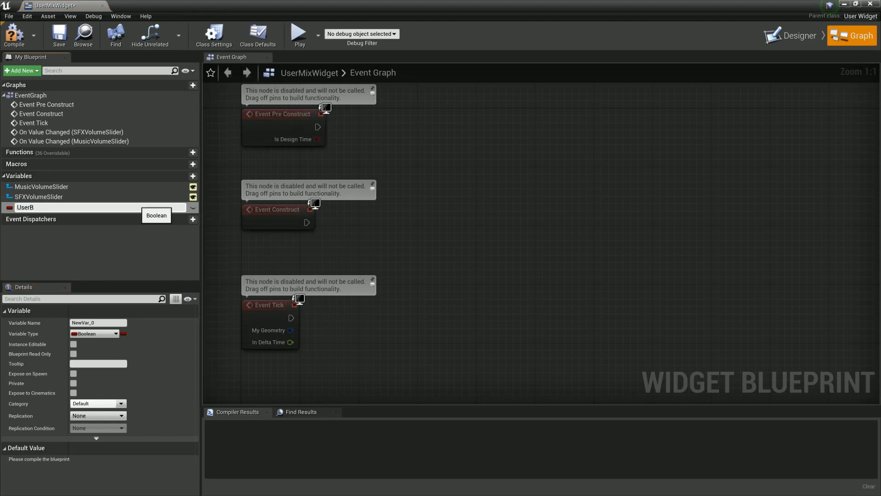
{"action": "key", "text": "Return"}
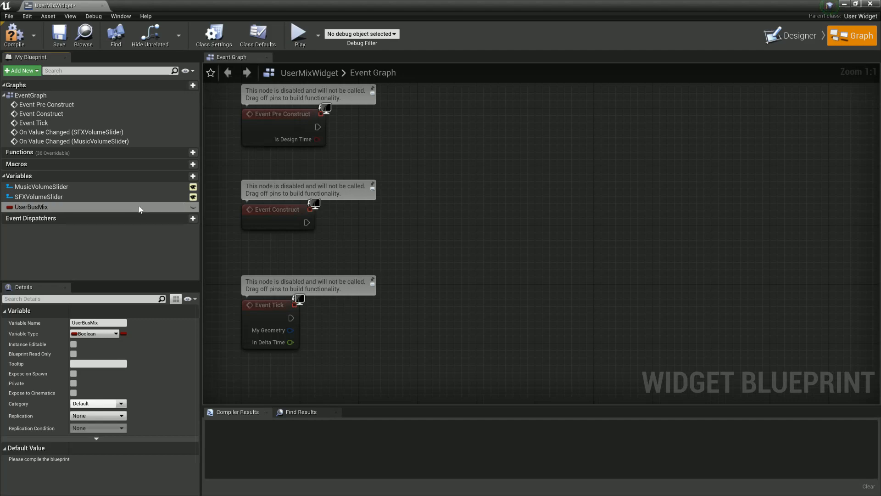
{"action": "left_click", "coordinate": [8, 208]}
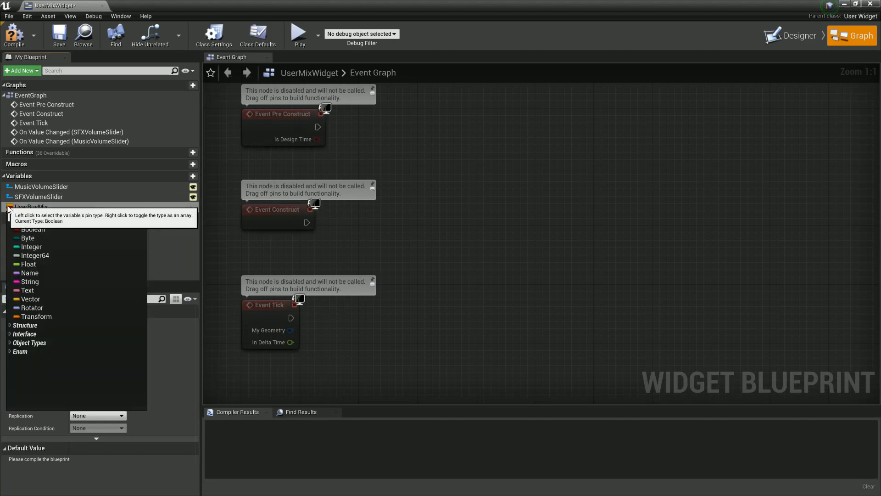
{"action": "type", "text": "control bus mix"}
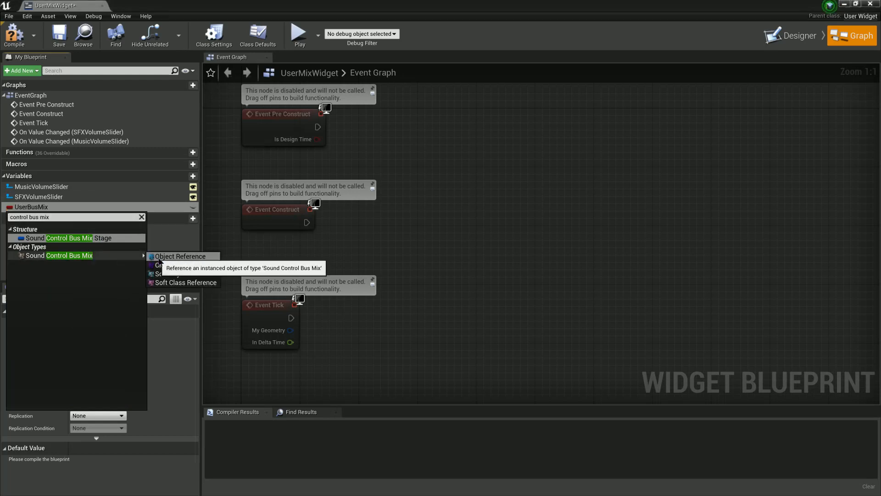
{"action": "left_click", "coordinate": [160, 261]}
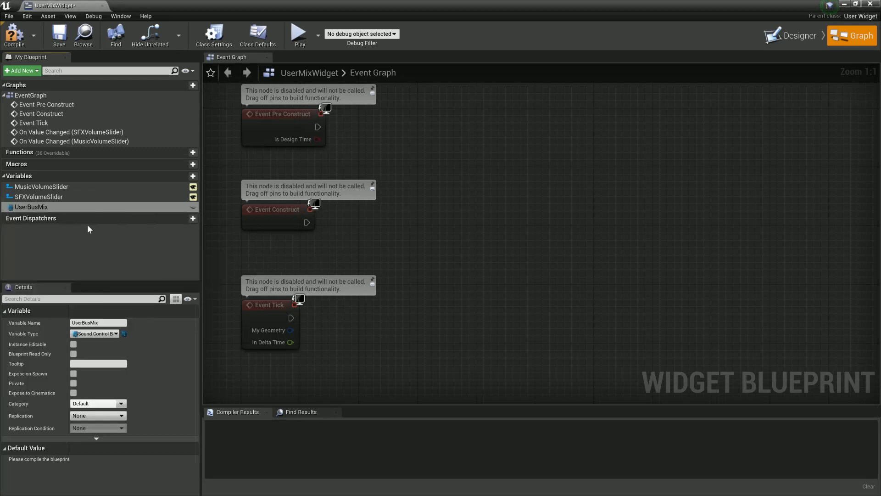
- Compile the widget, set the UserBusMix variable's default value to the UserBusMix asset, and recompile
{"action": "left_click", "coordinate": [13, 34]}
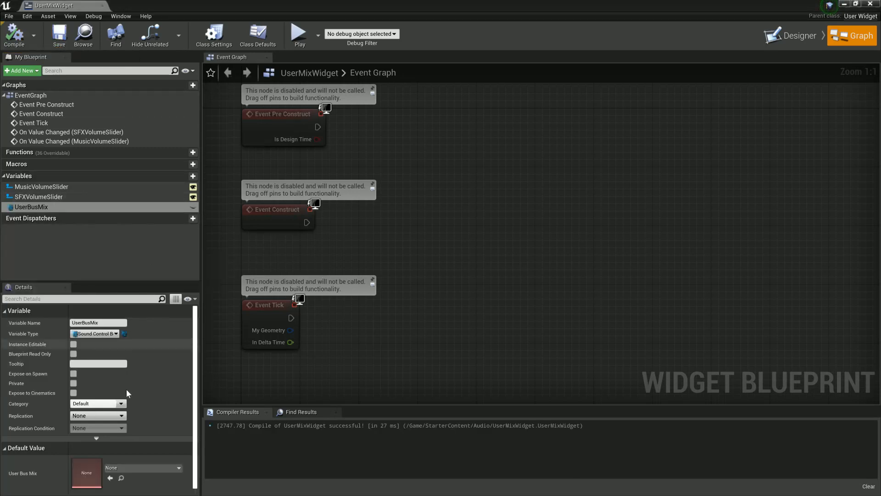
{"action": "left_click", "coordinate": [144, 468]}
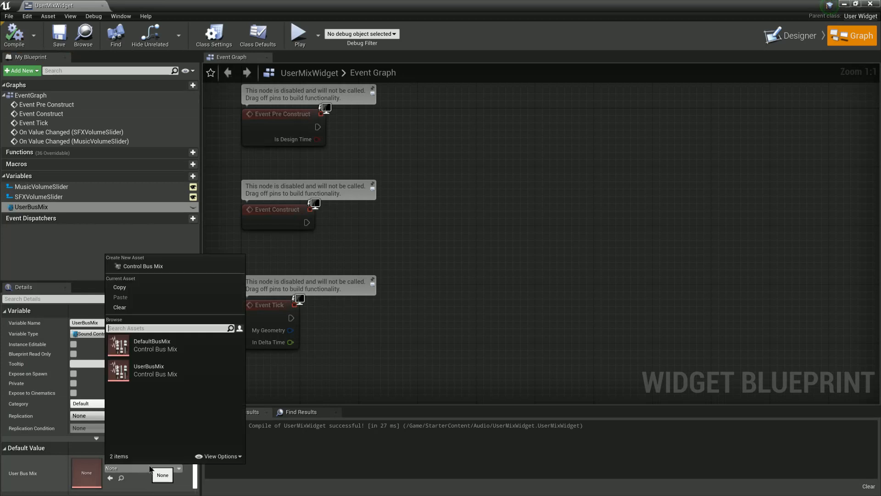
{"action": "left_click", "coordinate": [162, 373]}
{"action": "left_click", "coordinate": [13, 34]}
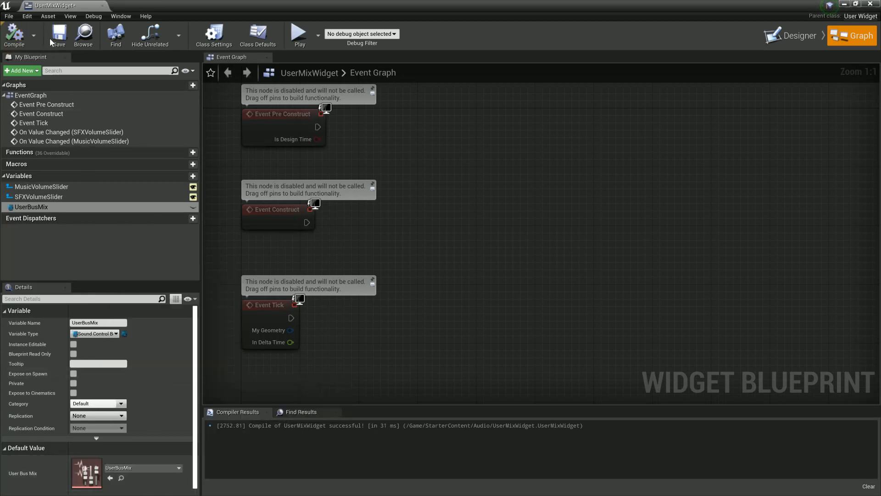
- Place a getter for the UserBusMix variable below Event Construct and add a Get Mix Stages node from it
{"action": "left_click_drag", "start_coordinate": [31, 207], "coordinate": [483, 271]}
{"action": "left_click", "coordinate": [407, 253]}
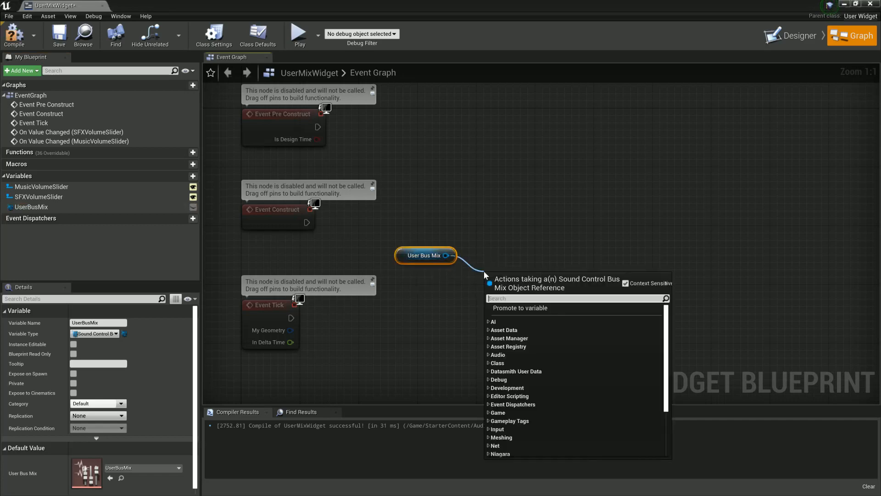
{"action": "type", "text": "get"}
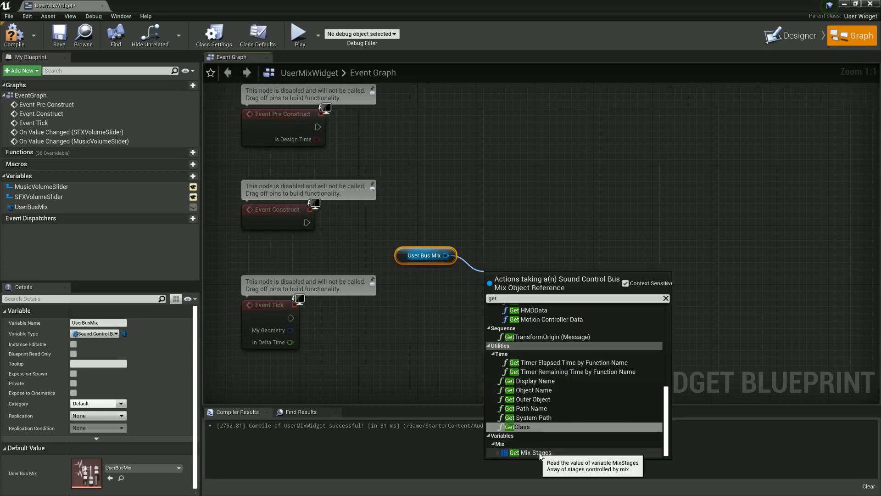
{"action": "scroll", "coordinate": [552, 412], "scroll_direction": "up", "scroll_amount": 5}
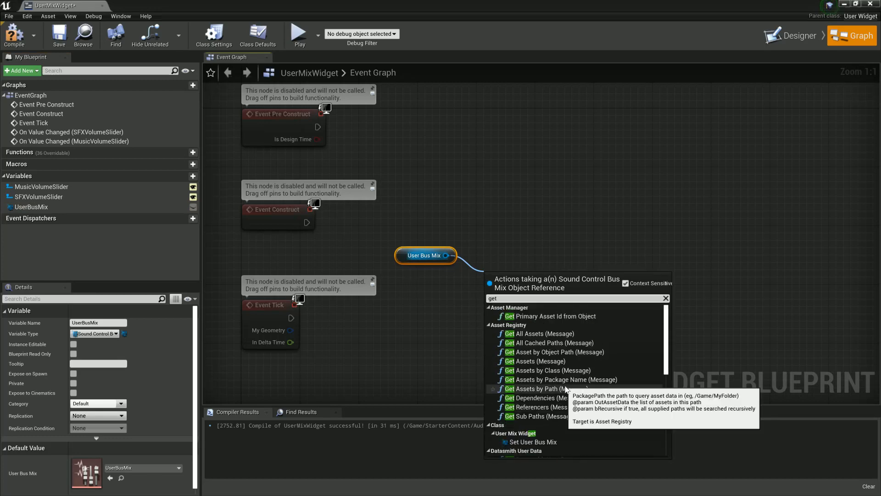
{"action": "scroll", "coordinate": [534, 349], "scroll_direction": "down", "scroll_amount": 5}
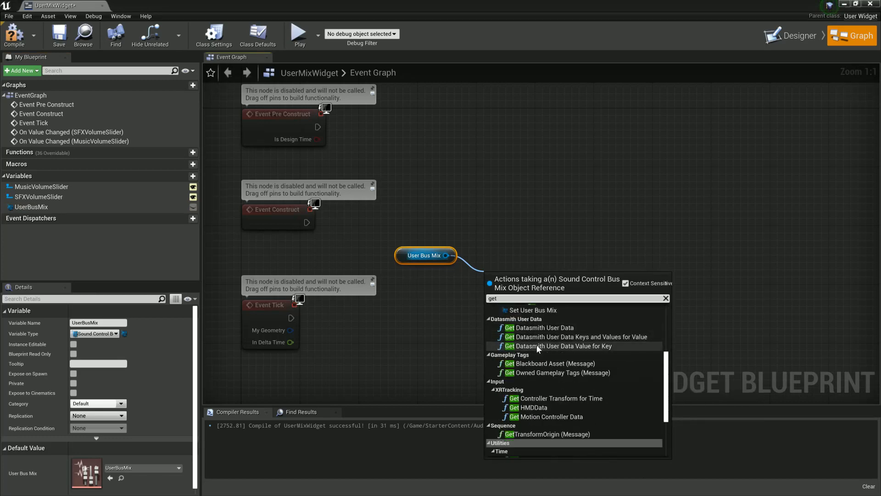
{"action": "scroll", "coordinate": [536, 356], "scroll_direction": "down", "scroll_amount": 5}
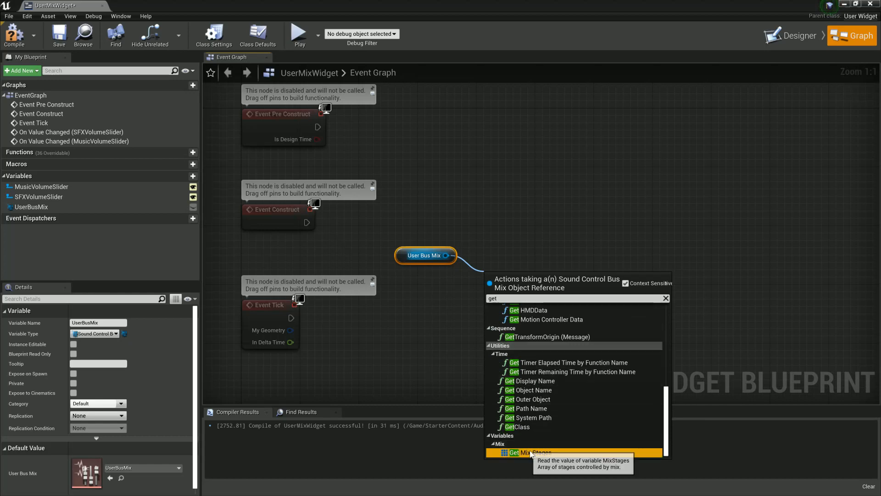
{"action": "left_click", "coordinate": [531, 452]}
- Add a For Each Loop over Mix Stages and split its Array Element with a Break SoundControlBusMixStage node
{"action": "left_click_drag", "start_coordinate": [564, 278], "coordinate": [547, 298]}
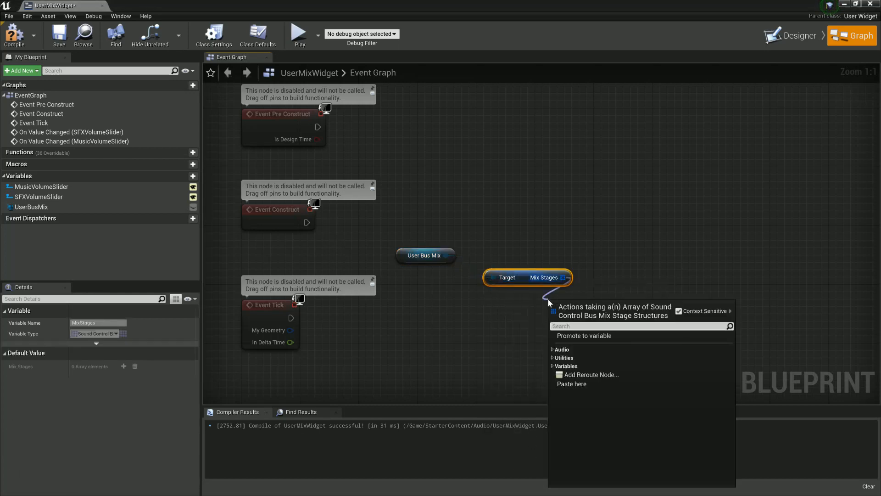
{"action": "type", "text": "for each"}
{"action": "key", "text": "Return"}
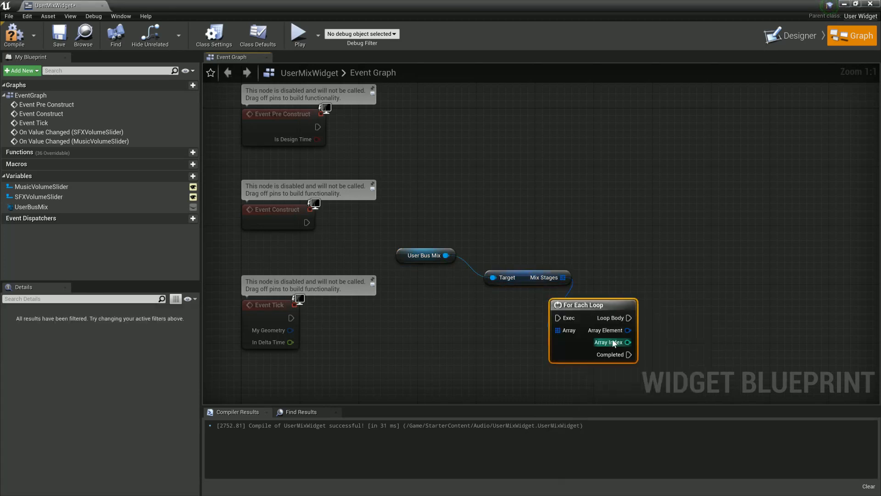
{"action": "left_click_drag", "start_coordinate": [627, 330], "coordinate": [679, 329]}
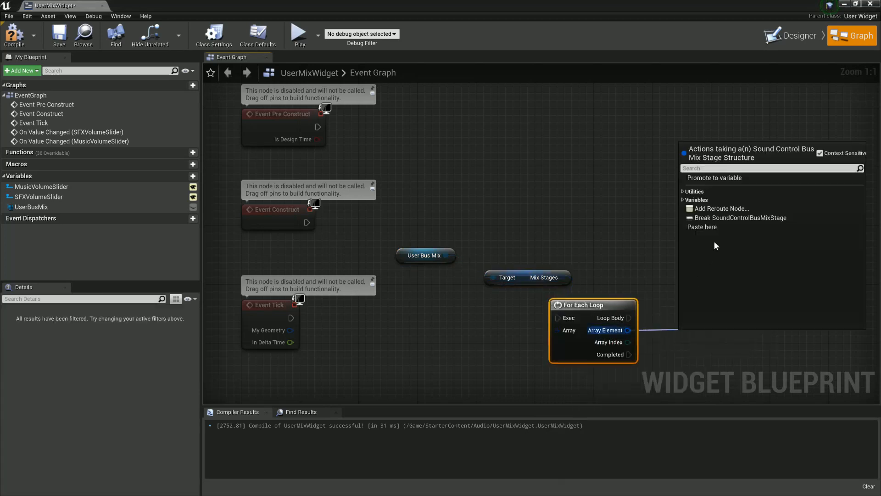
{"action": "left_click", "coordinate": [727, 219]}
{"action": "right_click_drag", "start_coordinate": [767, 339], "coordinate": [731, 318]}
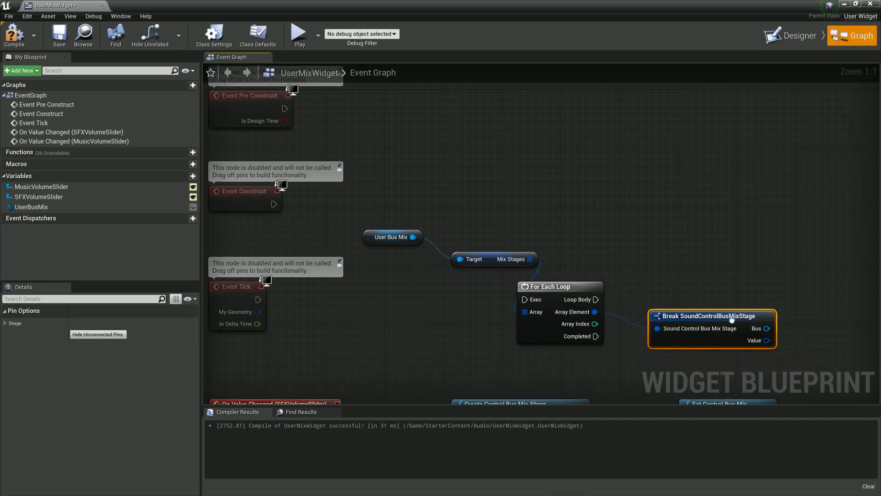
- Group the User Bus Mix, Mix Stages and For Each Loop nodes beside Event Construct and wire Event Construct straight into the loop
{"action": "right_click_drag", "start_coordinate": [515, 221], "coordinate": [536, 237]}
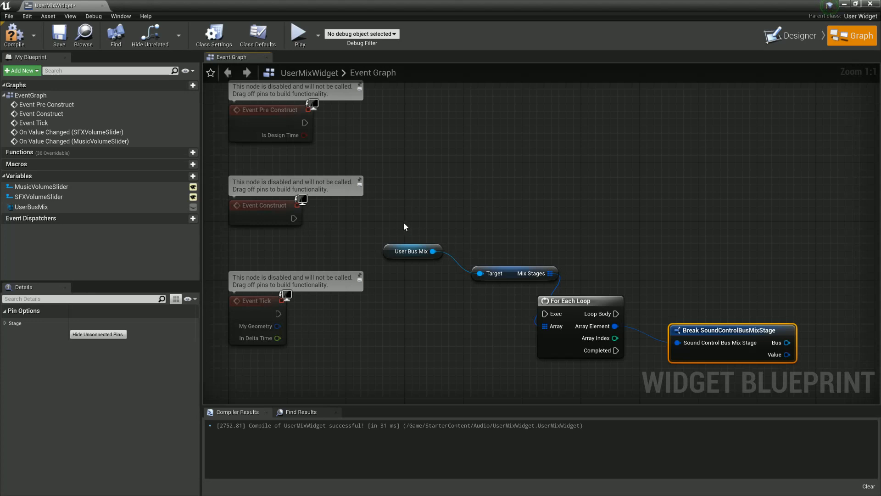
{"action": "left_click_drag", "start_coordinate": [404, 223], "coordinate": [485, 271]}
{"action": "left_click", "coordinate": [385, 232]}
{"action": "left_click_drag", "start_coordinate": [380, 242], "coordinate": [477, 339]}
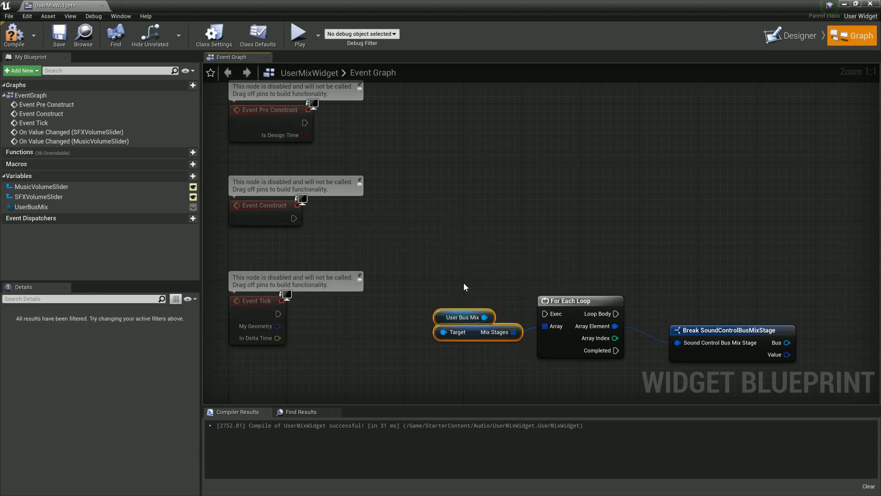
{"action": "left_click_drag", "start_coordinate": [459, 274], "coordinate": [574, 361]}
{"action": "left_click_drag", "start_coordinate": [568, 307], "coordinate": [516, 219]}
{"action": "left_click", "coordinate": [499, 190]}
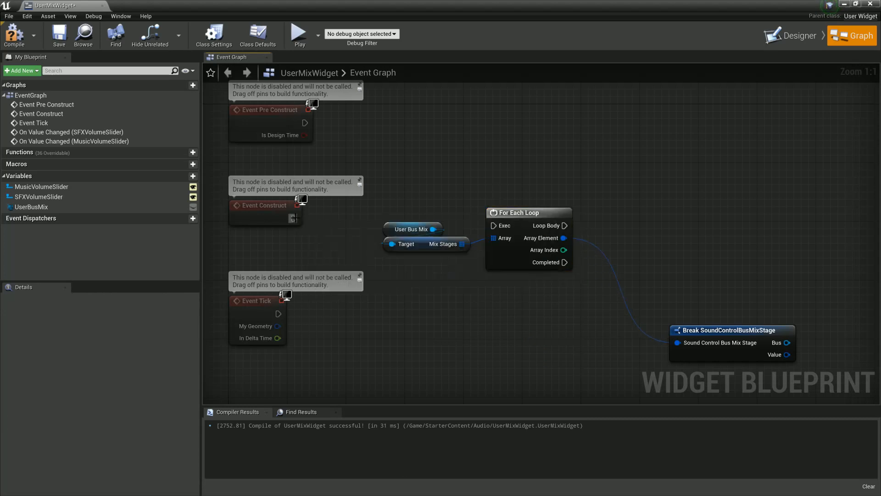
{"action": "left_click_drag", "start_coordinate": [294, 218], "coordinate": [494, 226]}
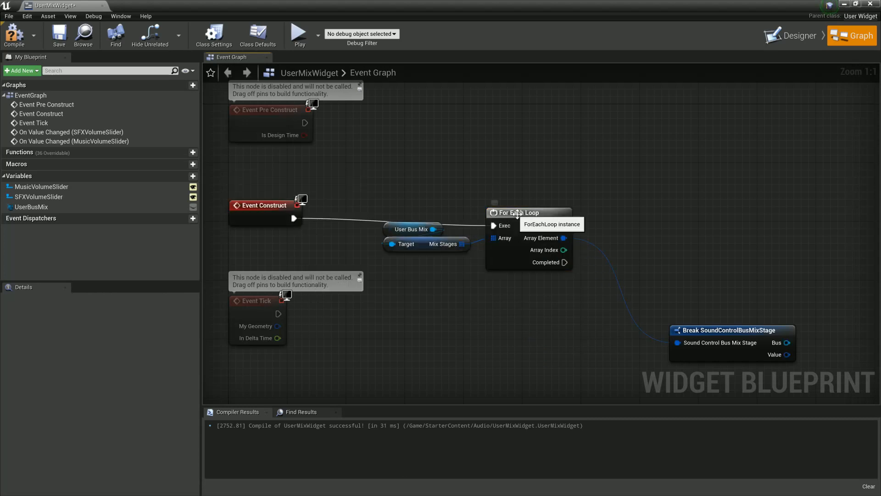
{"action": "left_click", "coordinate": [517, 213]}
{"action": "key", "text": "q"}
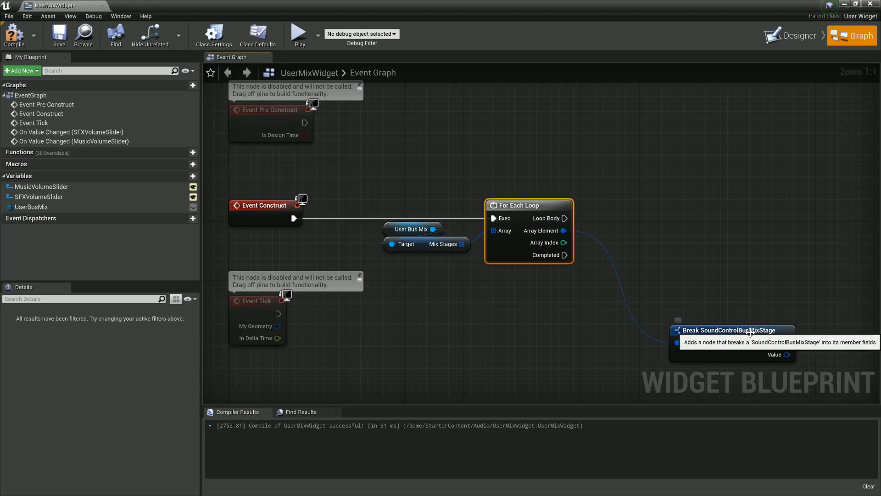
- Move the Break SoundControlBusMixStage node beneath the loop and split its Value output with a Break SoundModulationMixValue node
{"action": "left_click_drag", "start_coordinate": [751, 329], "coordinate": [670, 270]}
{"action": "right_click_drag", "start_coordinate": [720, 291], "coordinate": [683, 287]}
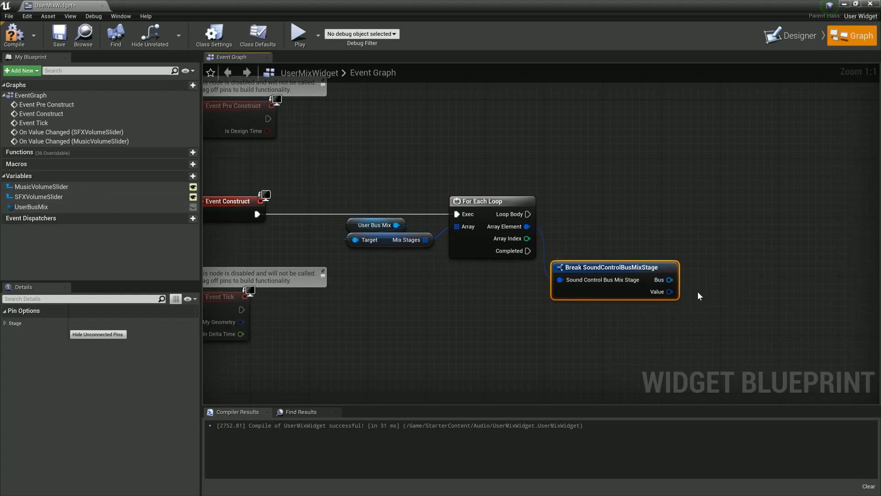
{"action": "right_click_drag", "start_coordinate": [690, 289], "coordinate": [621, 308]}
{"action": "left_click_drag", "start_coordinate": [601, 309], "coordinate": [546, 322]}
{"action": "left_click", "coordinate": [628, 228]}
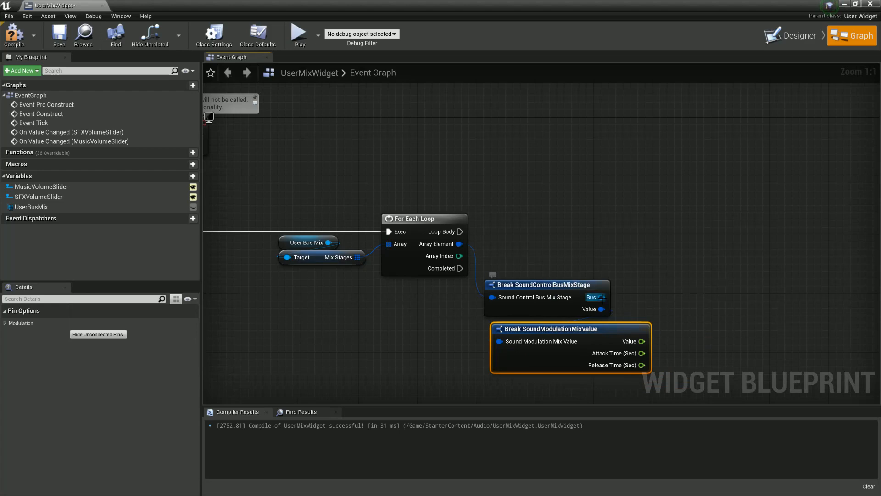
- Add an executable Is Valid check on the stage's Bus output and run it from the loop's Loop Body, aligned in line
{"action": "left_click_drag", "start_coordinate": [601, 297], "coordinate": [640, 278]}
{"action": "type", "text": "isvalid"}
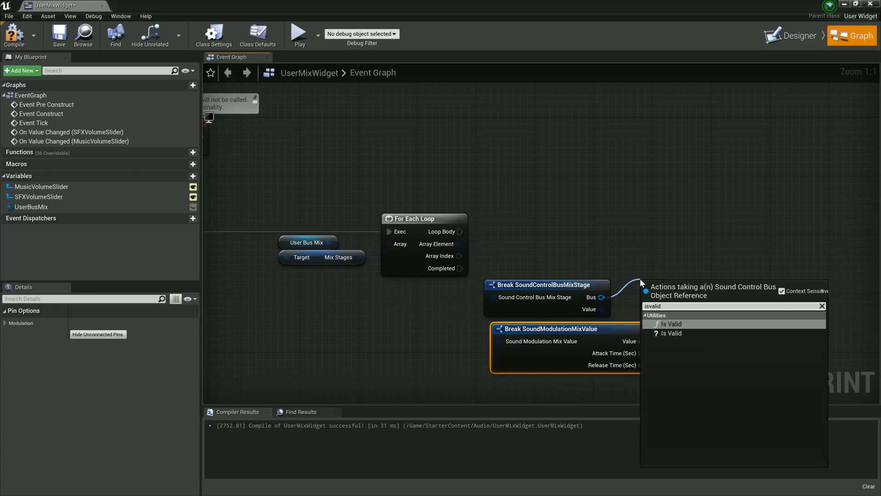
{"action": "key", "text": "Down"}
{"action": "key", "text": "Return"}
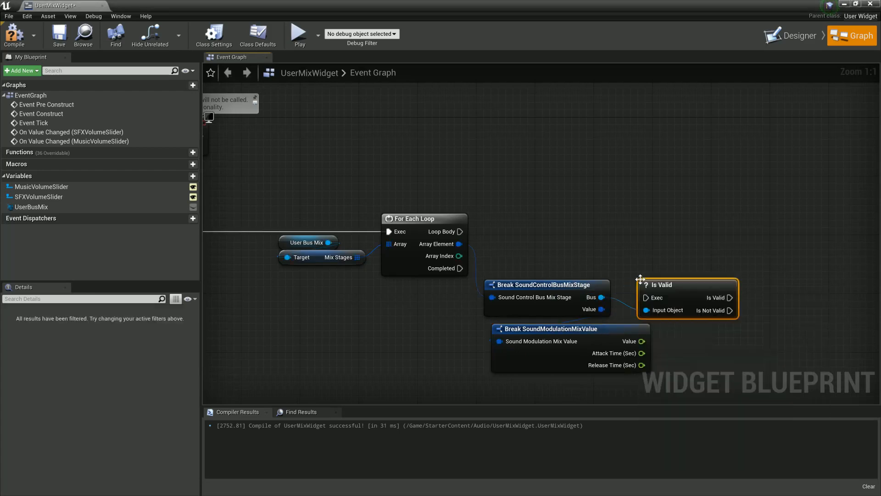
{"action": "left_click_drag", "start_coordinate": [670, 281], "coordinate": [654, 232]}
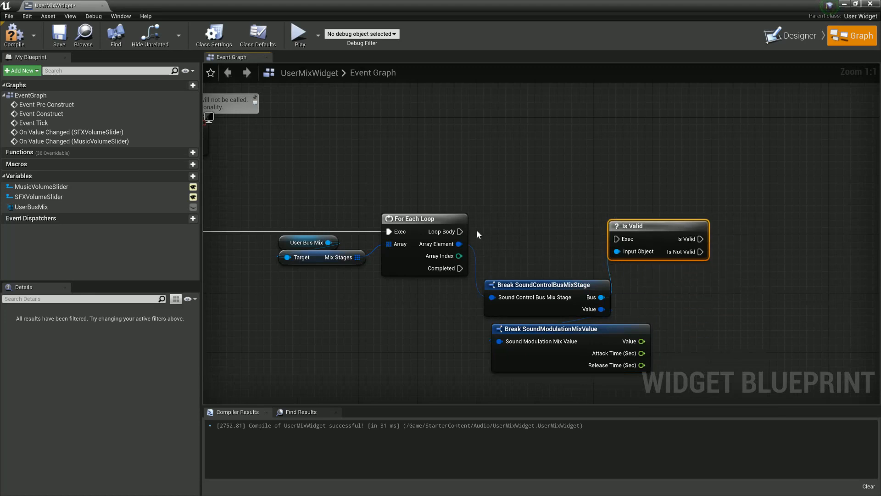
{"action": "left_click_drag", "start_coordinate": [460, 231], "coordinate": [616, 239]}
{"action": "left_click_drag", "start_coordinate": [673, 227], "coordinate": [673, 220]}
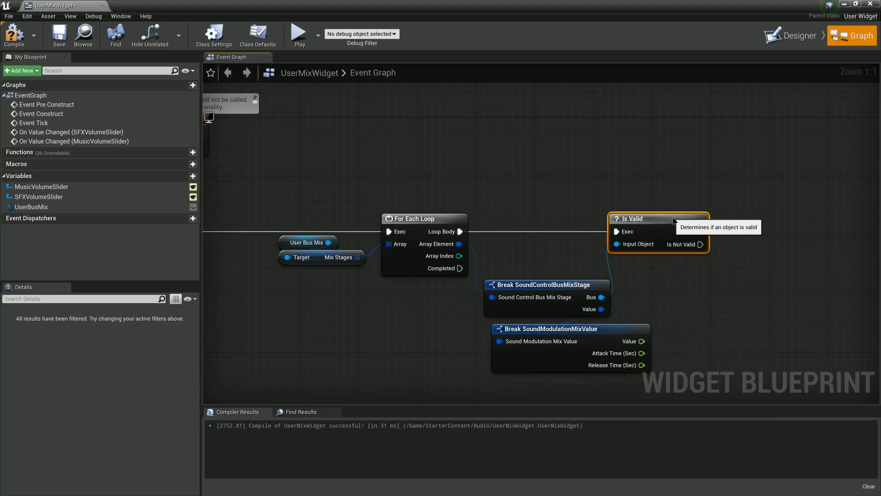
- Try a Get Display Name node on the stage's Bus output and delete it
{"action": "right_click_drag", "start_coordinate": [735, 277], "coordinate": [629, 267]}
{"action": "right_click_drag", "start_coordinate": [596, 307], "coordinate": [576, 293]}
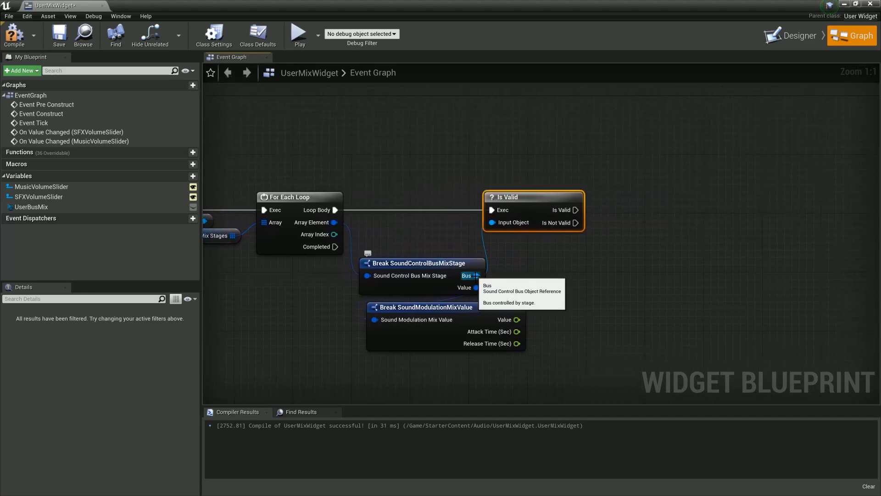
{"action": "left_click_drag", "start_coordinate": [477, 276], "coordinate": [577, 271]}
{"action": "type", "text": "get disp"}
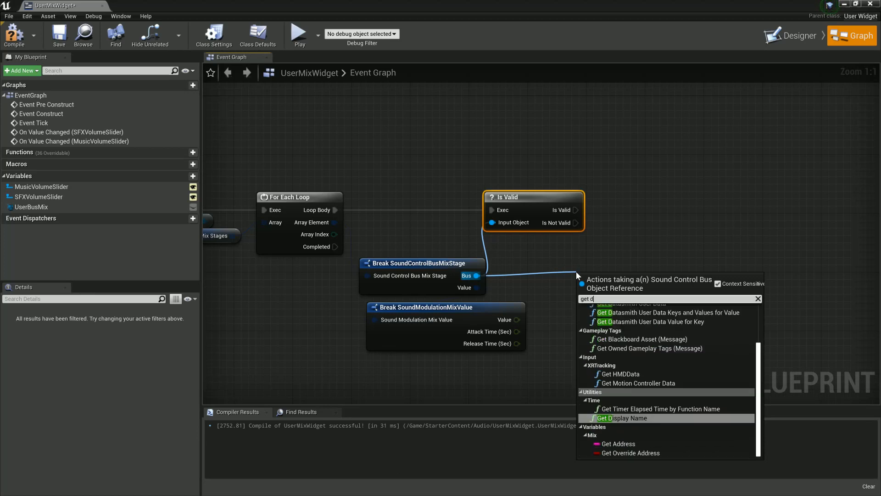
{"action": "key", "text": "BackSpace"}
{"action": "key", "text": "BackSpace"}
{"action": "key", "text": "BackSpace"}
{"action": "key", "text": "BackSpace"}
{"action": "type", "text": "name"}
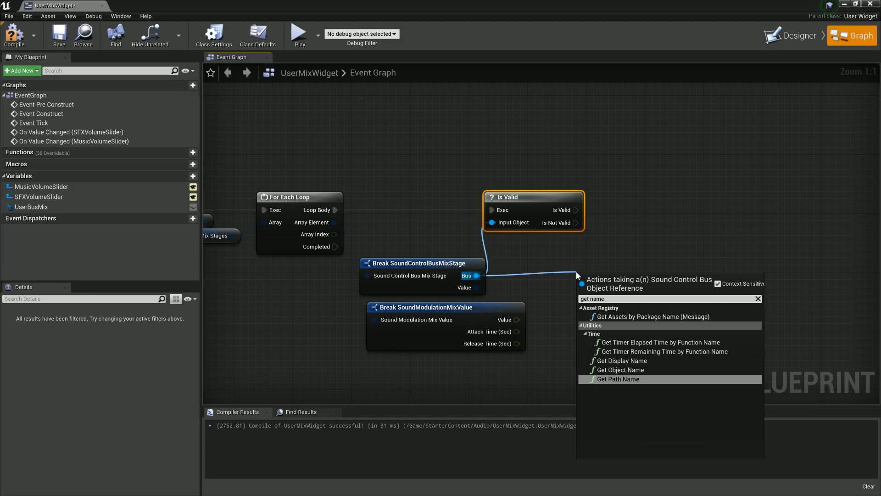
{"action": "key", "text": "BackSpace"}
{"action": "key", "text": "BackSpace"}
{"action": "key", "text": "BackSpace"}
{"action": "key", "text": "BackSpace"}
{"action": "type", "text": "d"}
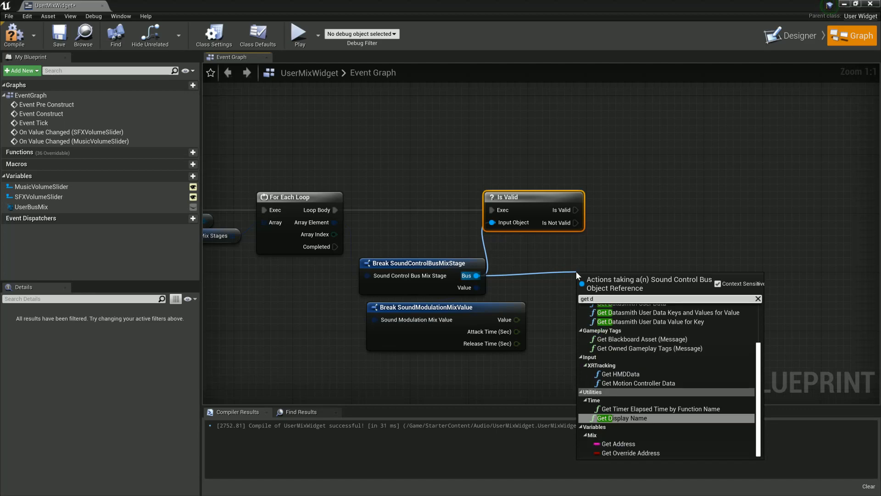
{"action": "type", "text": "is"}
{"action": "key", "text": "Return"}
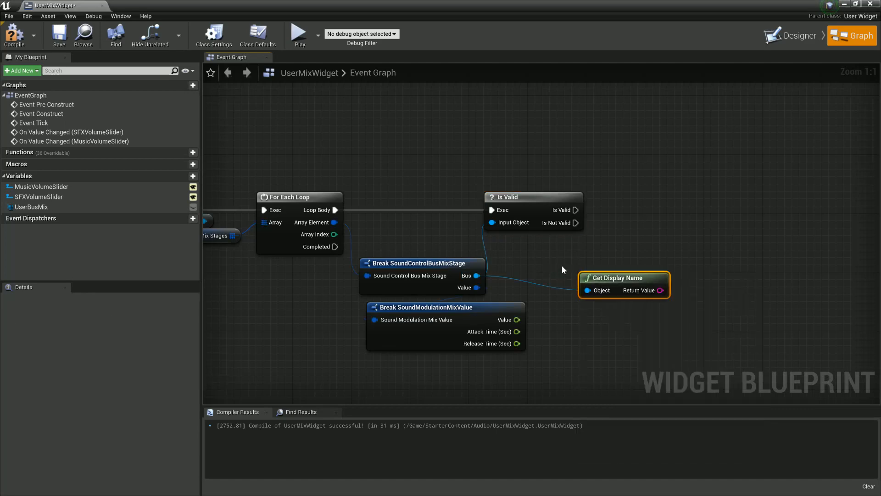
{"action": "left_click_drag", "start_coordinate": [621, 279], "coordinate": [592, 265]}
{"action": "right_click_drag", "start_coordinate": [674, 265], "coordinate": [602, 263]}
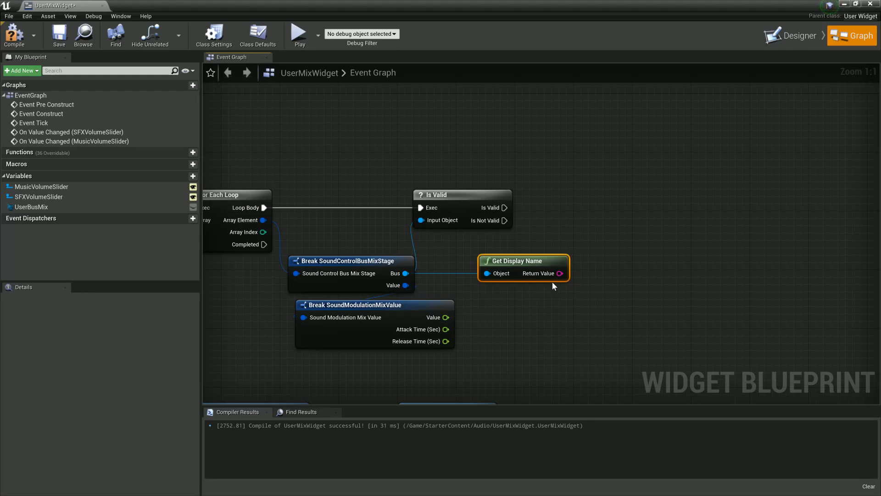
{"action": "key", "text": "Delete"}
- Compile and save the widget, and examine the order of the mix stages in the UserBusMix asset
{"action": "left_click", "coordinate": [14, 35]}
{"action": "left_click", "coordinate": [52, 35]}
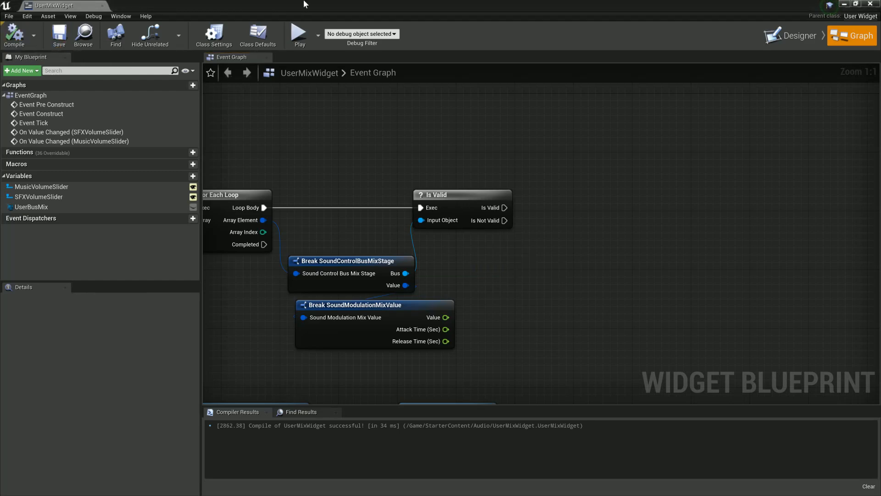
{"action": "left_click_drag", "start_coordinate": [305, 3], "coordinate": [476, 43]}
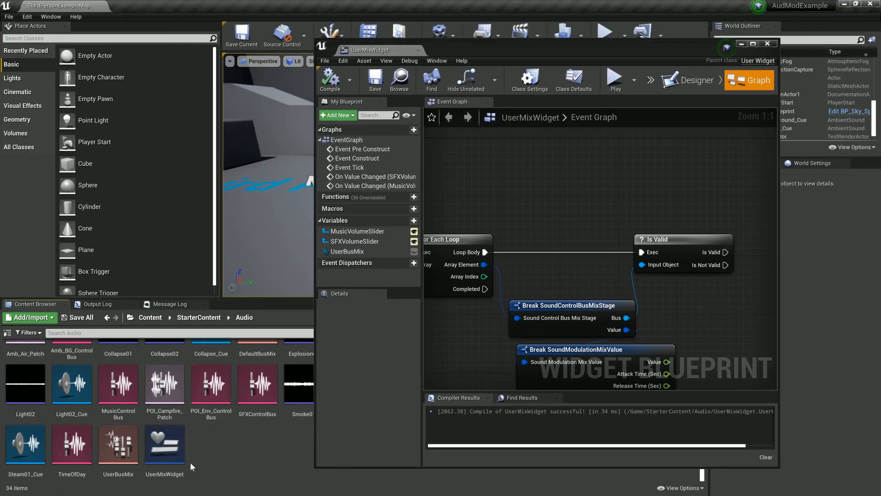
{"action": "double_click", "coordinate": [118, 443]}
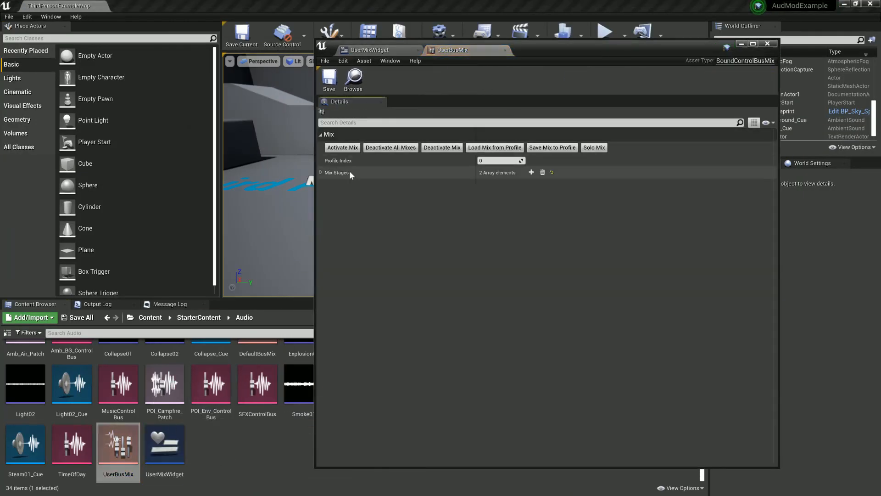
{"action": "left_click", "coordinate": [321, 173]}
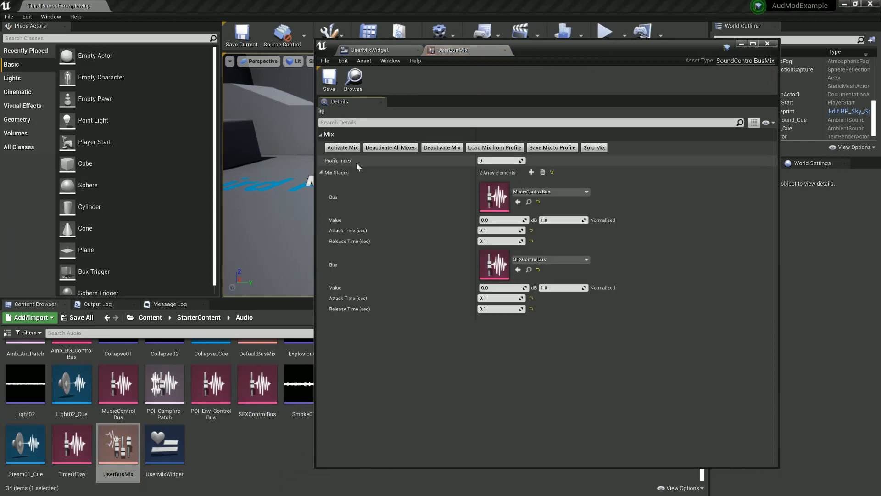
{"action": "left_click", "coordinate": [505, 50]}
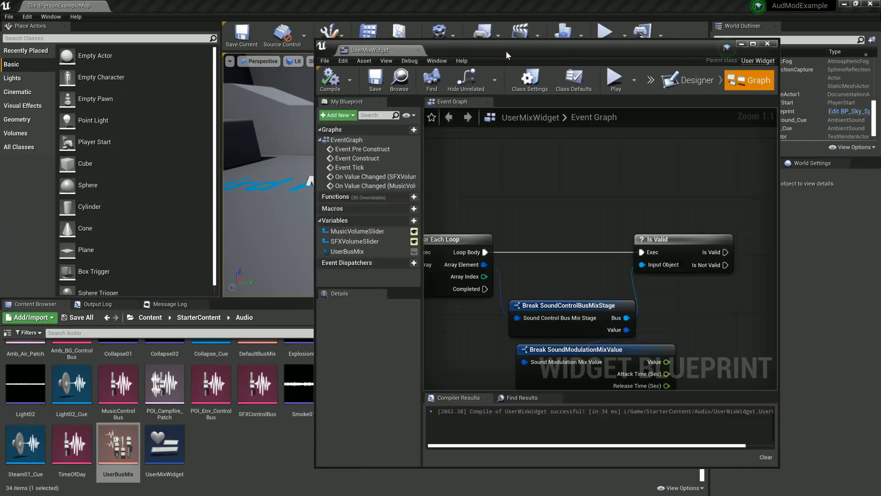
- Add an integer == node comparing the loop's Array Index with 0 and maximise the widget editor
{"action": "right_click_drag", "start_coordinate": [687, 197], "coordinate": [542, 155]}
{"action": "right_click_drag", "start_coordinate": [600, 236], "coordinate": [690, 244]}
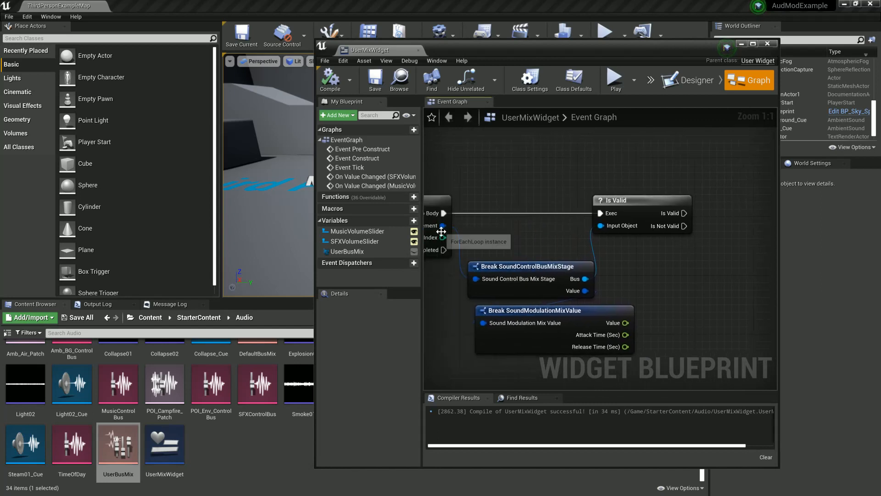
{"action": "left_click_drag", "start_coordinate": [442, 237], "coordinate": [685, 242]}
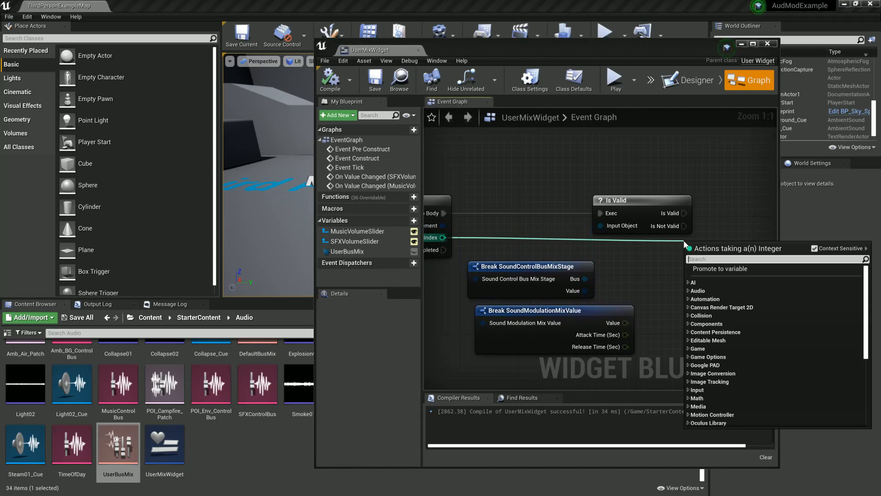
{"action": "type", "text": "=="}
{"action": "key", "text": "Return"}
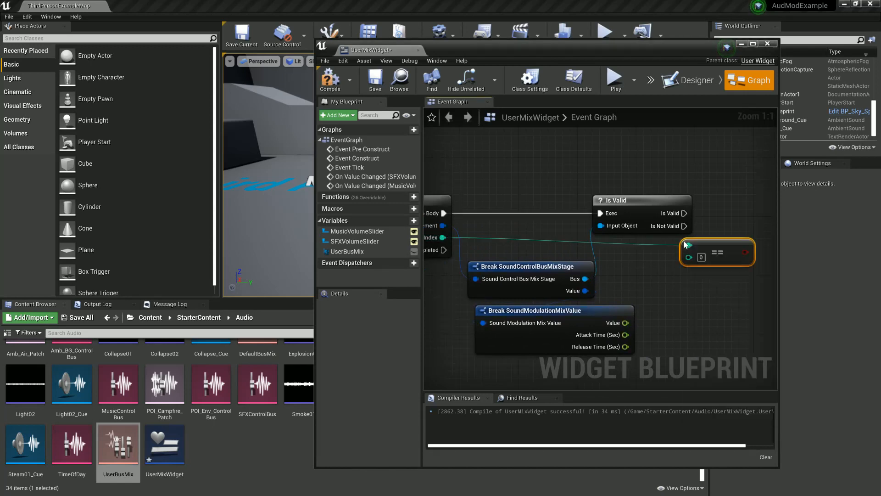
{"action": "right_click_drag", "start_coordinate": [685, 245], "coordinate": [539, 256]}
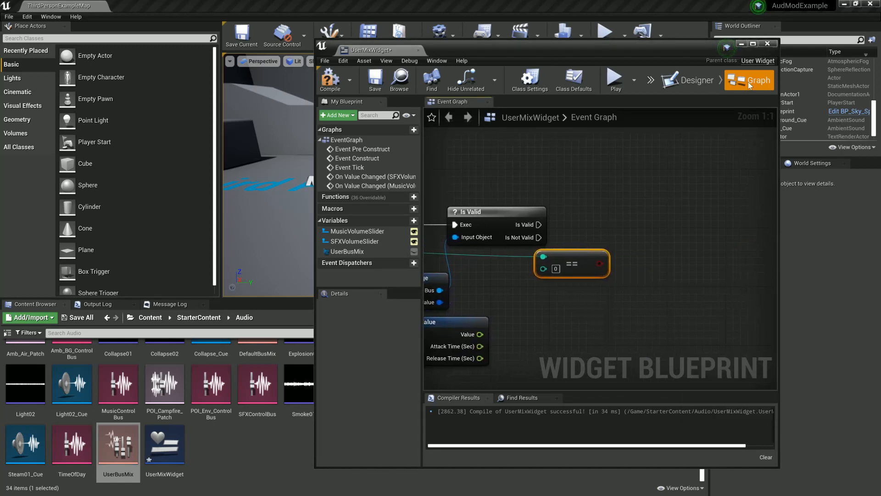
{"action": "left_click", "coordinate": [753, 44]}
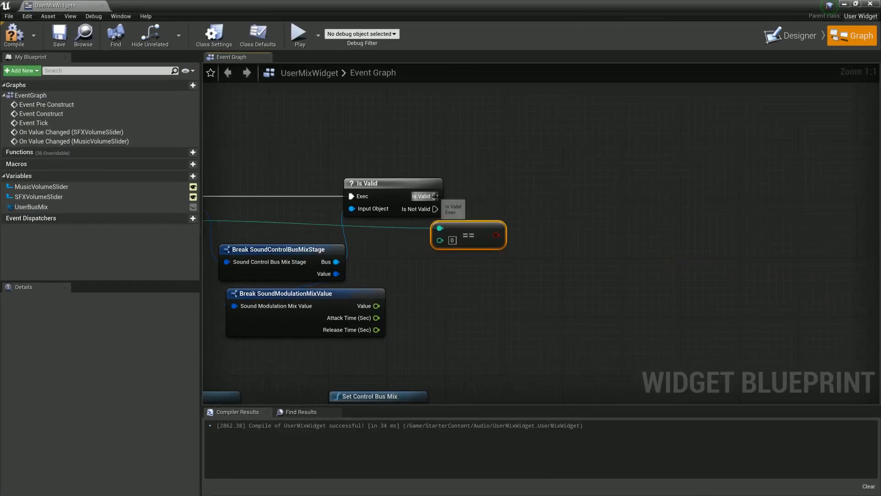
- Add a Branch after the Is Valid output, with the == result as its Condition, and align it with the execution line
{"action": "left_click_drag", "start_coordinate": [435, 196], "coordinate": [550, 192]}
{"action": "type", "text": "branch"}
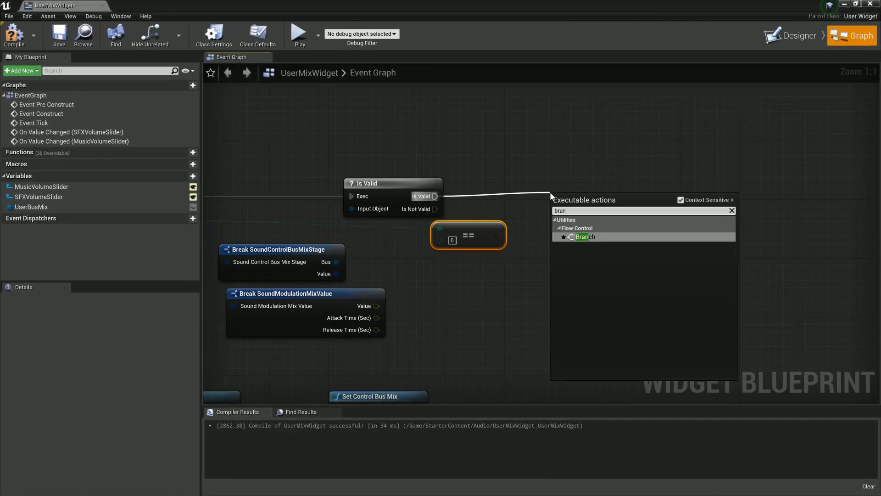
{"action": "key", "text": "Return"}
{"action": "left_click_drag", "start_coordinate": [496, 236], "coordinate": [557, 224]}
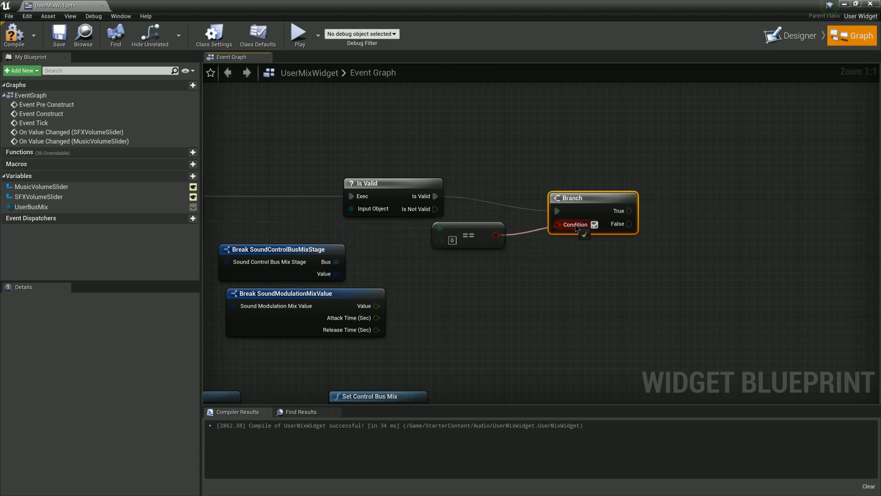
{"action": "left_click_drag", "start_coordinate": [588, 198], "coordinate": [588, 183]}
- Place a getter for MusicVolumeSlider above the Branch and add a Set Value node targeting that slider
{"action": "right_click_drag", "start_coordinate": [621, 224], "coordinate": [621, 243]}
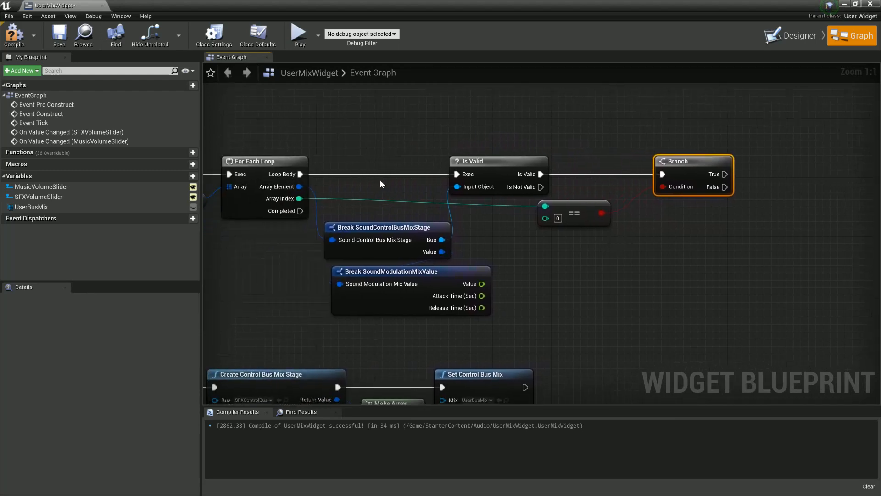
{"action": "right_click_drag", "start_coordinate": [629, 208], "coordinate": [510, 214]}
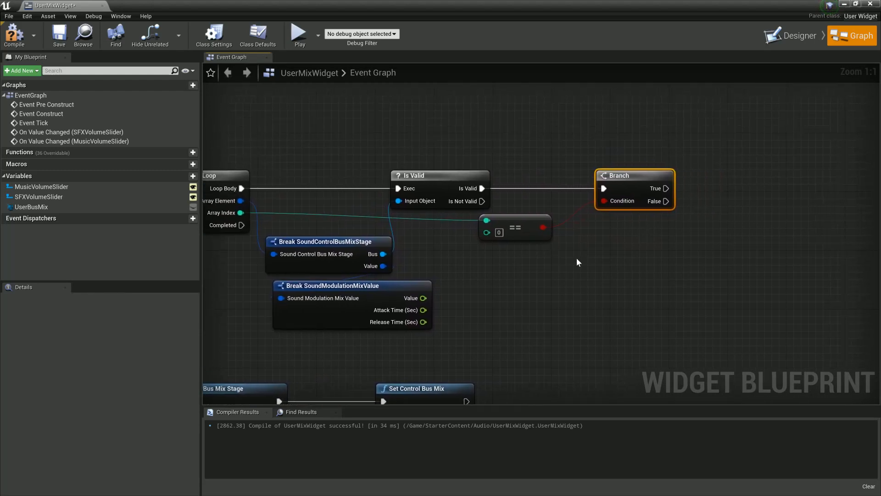
{"action": "right_click_drag", "start_coordinate": [679, 239], "coordinate": [533, 233]}
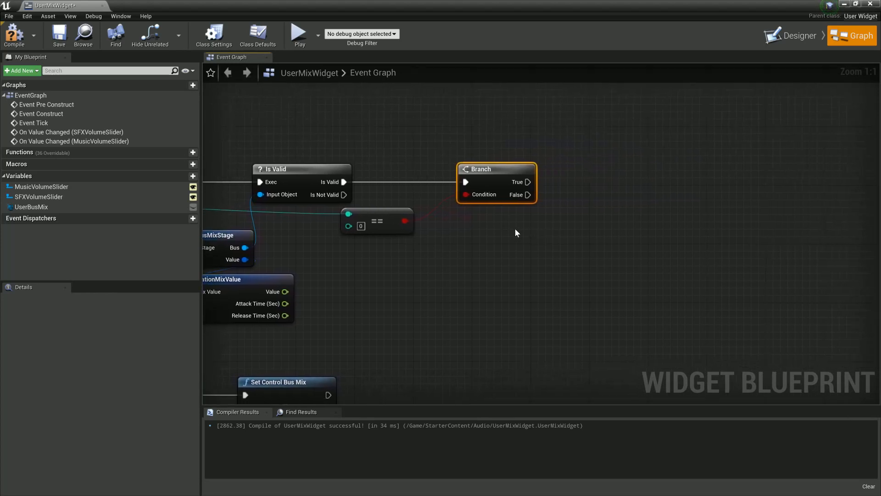
{"action": "left_click_drag", "start_coordinate": [41, 186], "coordinate": [494, 123]}
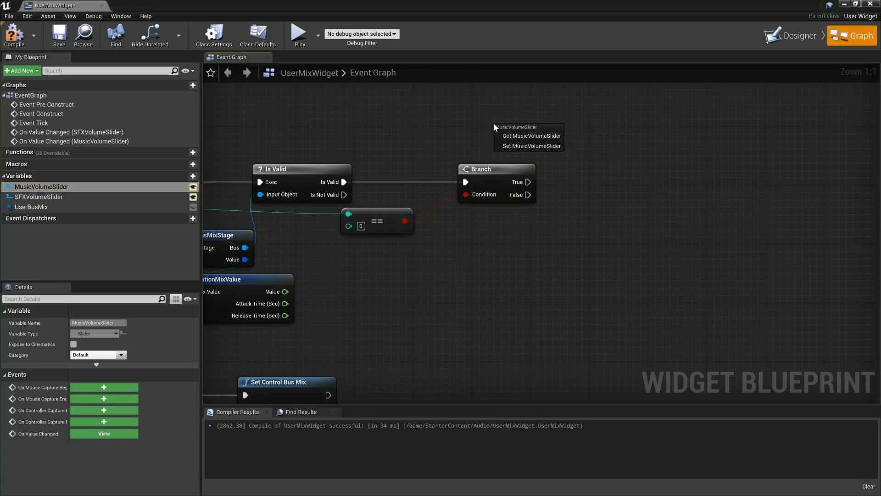
{"action": "left_click", "coordinate": [505, 135]}
{"action": "left_click_drag", "start_coordinate": [559, 134], "coordinate": [592, 164]}
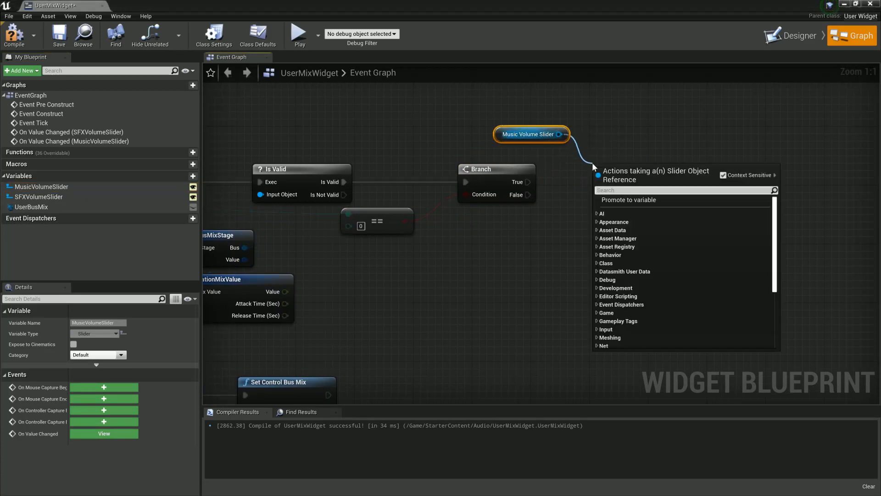
{"action": "type", "text": "set value"}
{"action": "key", "text": "Return"}
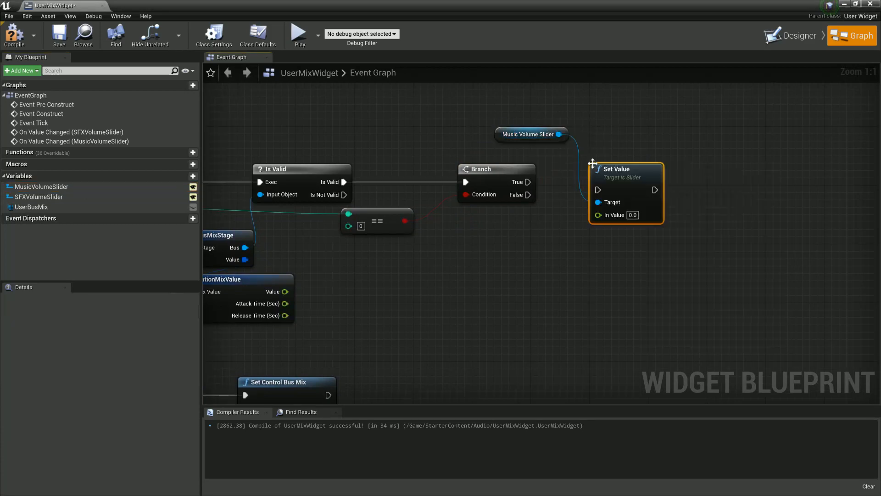
- Wire the Branch's True output to the music slider's Set Value node and feed its In Value from the SoundModulationMixValue Value
{"action": "left_click_drag", "start_coordinate": [528, 182], "coordinate": [613, 185]}
{"action": "right_click_drag", "start_coordinate": [510, 237], "coordinate": [617, 228]}
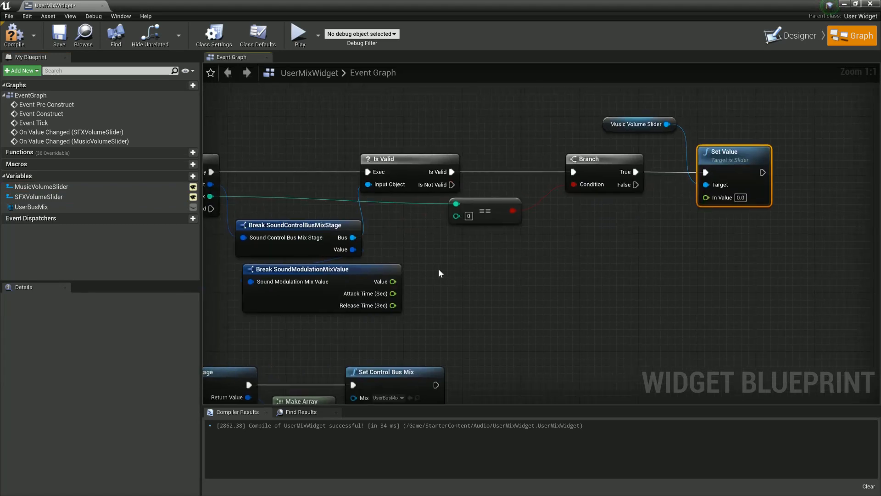
{"action": "left_click_drag", "start_coordinate": [393, 281], "coordinate": [724, 202]}
{"action": "right_click_drag", "start_coordinate": [724, 202], "coordinate": [664, 190]}
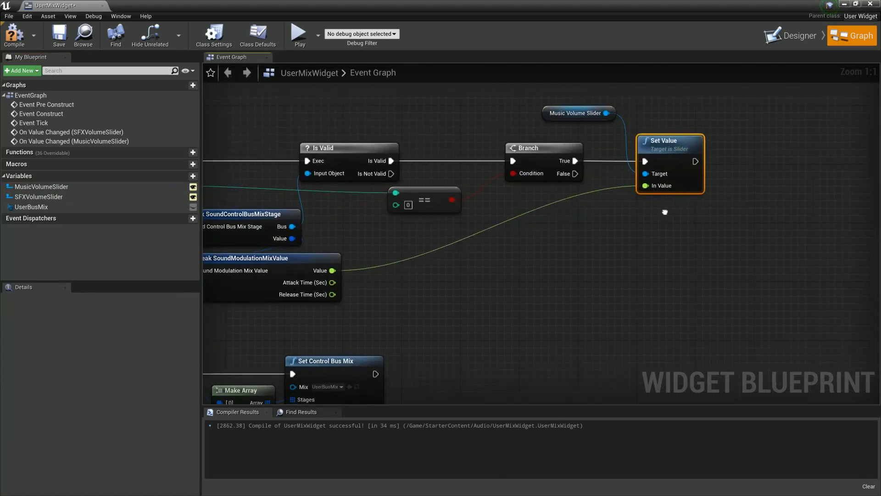
{"action": "left_click_drag", "start_coordinate": [575, 172], "coordinate": [659, 259]}
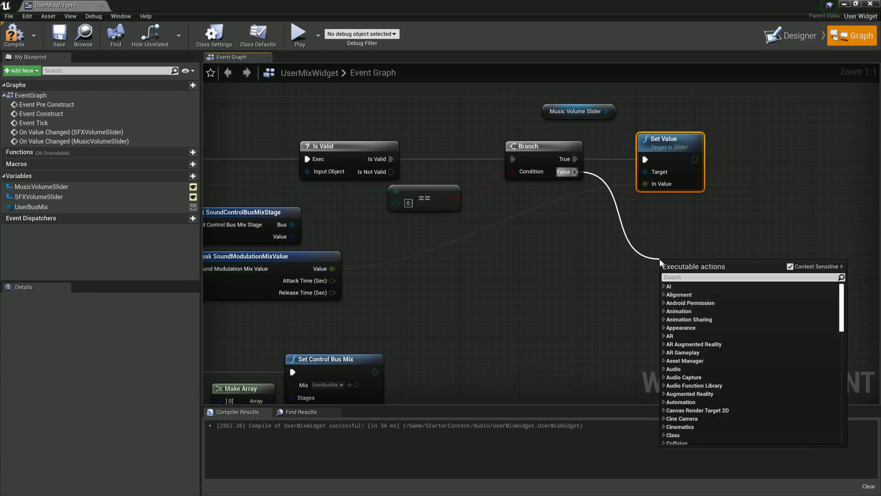
{"action": "type", "text": "se"}
{"action": "left_click", "coordinate": [648, 260]}
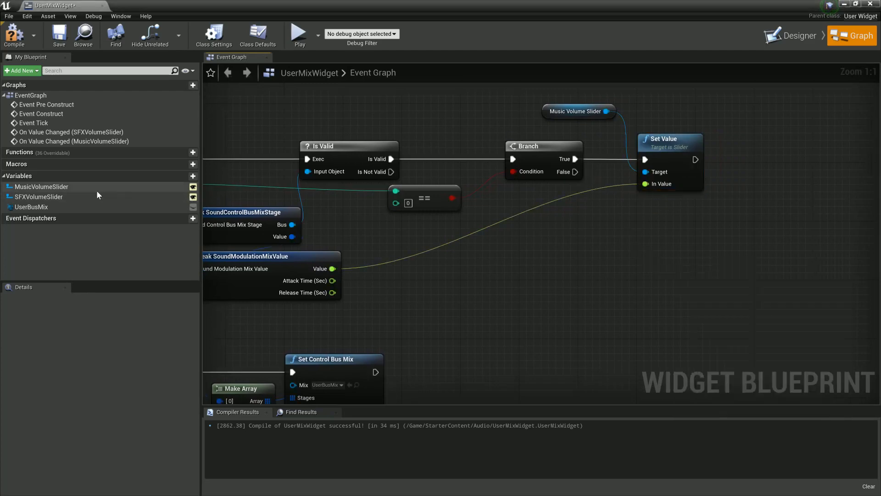
- Place a getter for SFXVolumeSlider below the Branch and add a Set Value node targeting that slider
{"action": "left_click_drag", "start_coordinate": [96, 194], "coordinate": [606, 266]}
{"action": "left_click", "coordinate": [544, 252]}
{"action": "type", "text": "set value"}
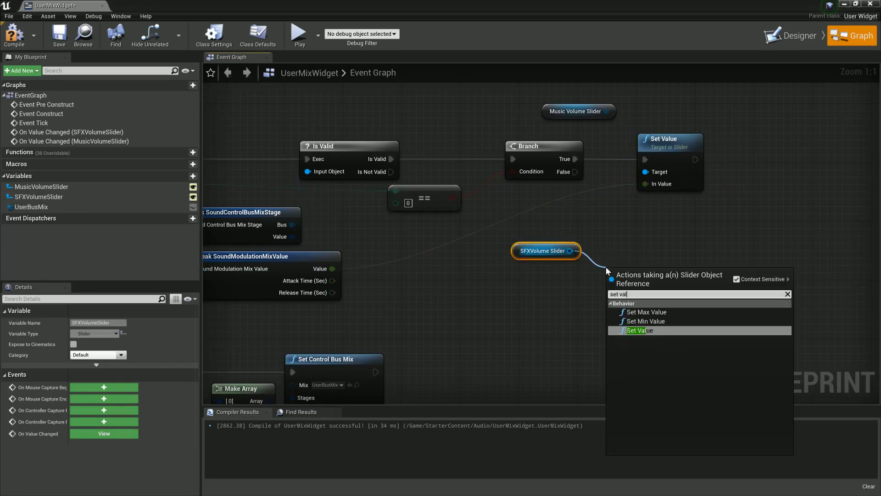
{"action": "key", "text": "Return"}
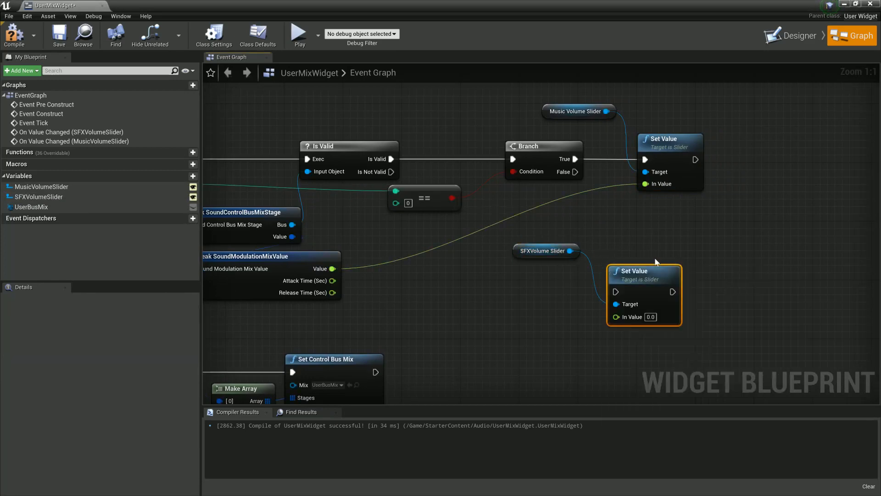
- Align the SFX Set Value node below the music one and connect the Branch's False output and the broken mix Value to it
{"action": "left_click_drag", "start_coordinate": [657, 270], "coordinate": [694, 240]}
{"action": "left_click_drag", "start_coordinate": [576, 172], "coordinate": [652, 262]}
{"action": "left_click_drag", "start_coordinate": [333, 269], "coordinate": [652, 287]}
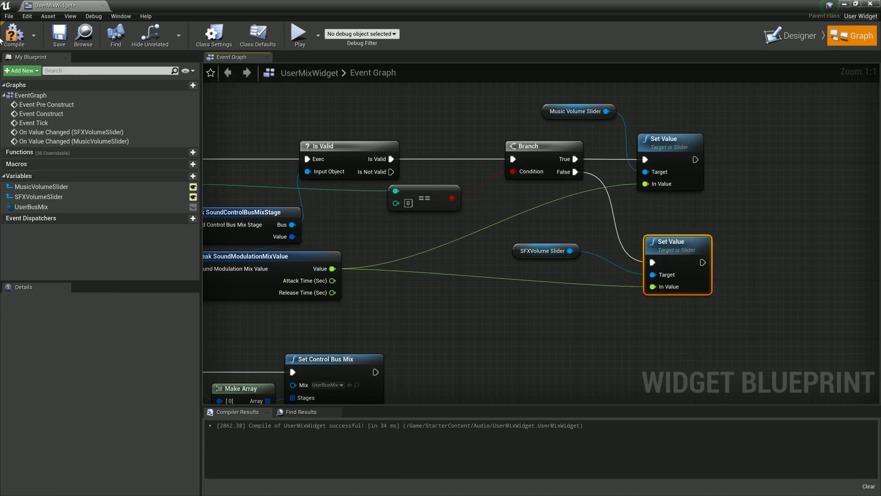
- Compile the widget and play-test the level, raising the Music slider in the mix widget to its maximum
{"action": "left_click", "coordinate": [13, 35]}
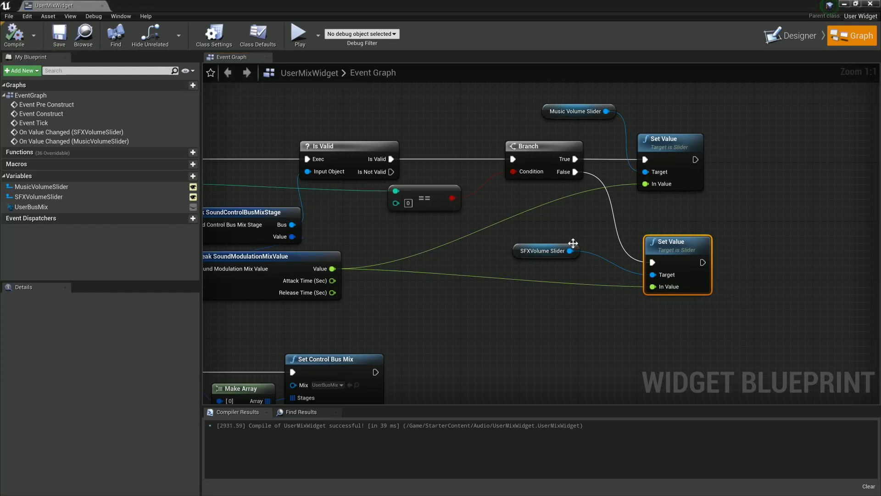
{"action": "left_click", "coordinate": [103, 6]}
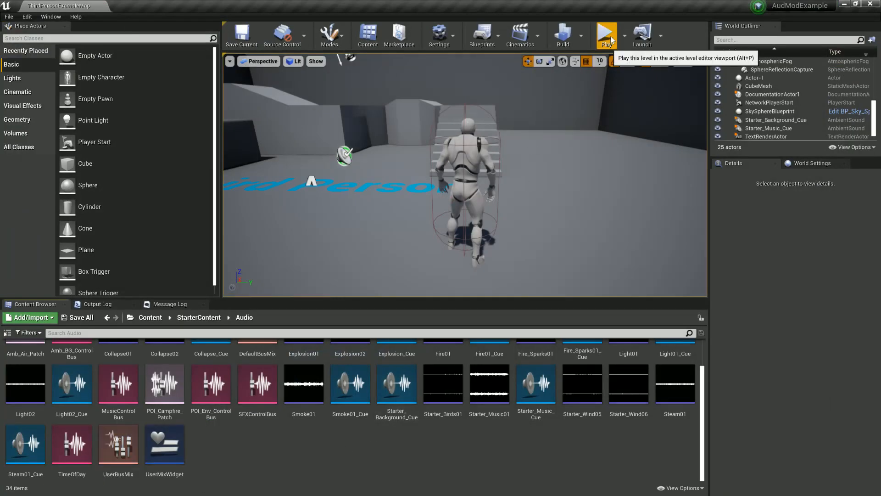
{"action": "left_click", "coordinate": [607, 36]}
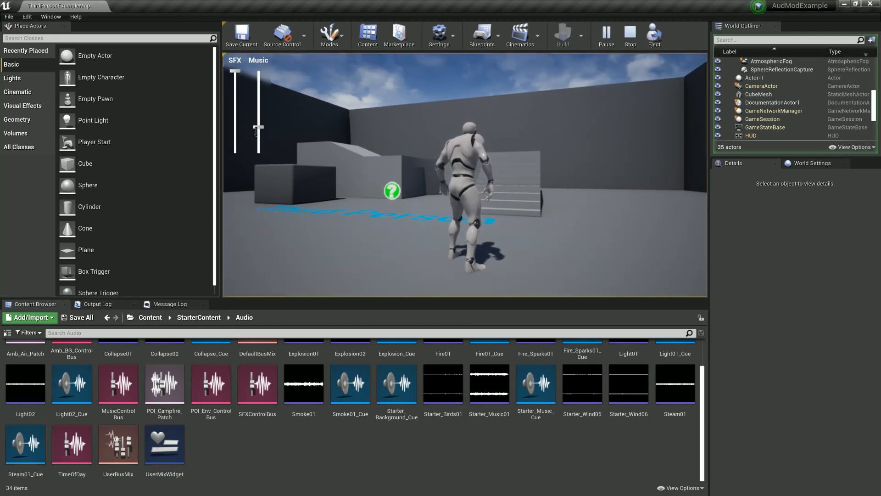
{"action": "left_click_drag", "start_coordinate": [256, 132], "coordinate": [239, 70]}
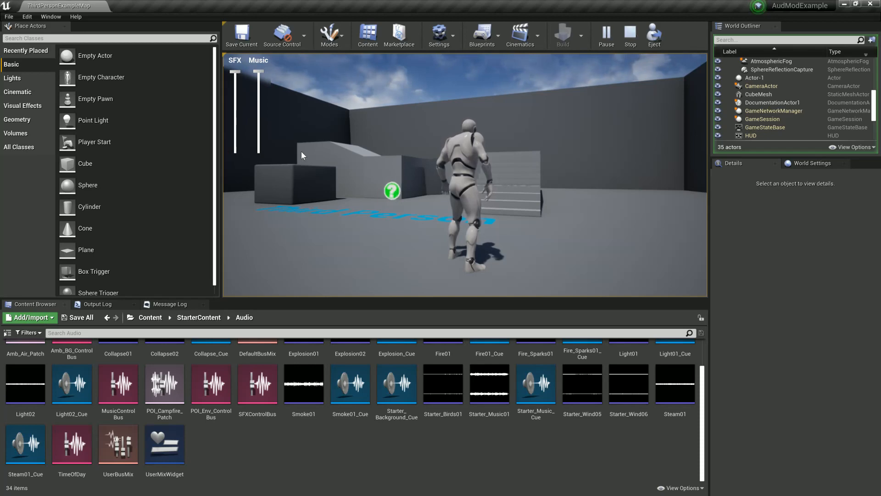
- Run the console command au.Debug.SoundModulators 1 in the playing level
{"action": "key", "text": "grave"}
{"action": "type", "text": "au."}
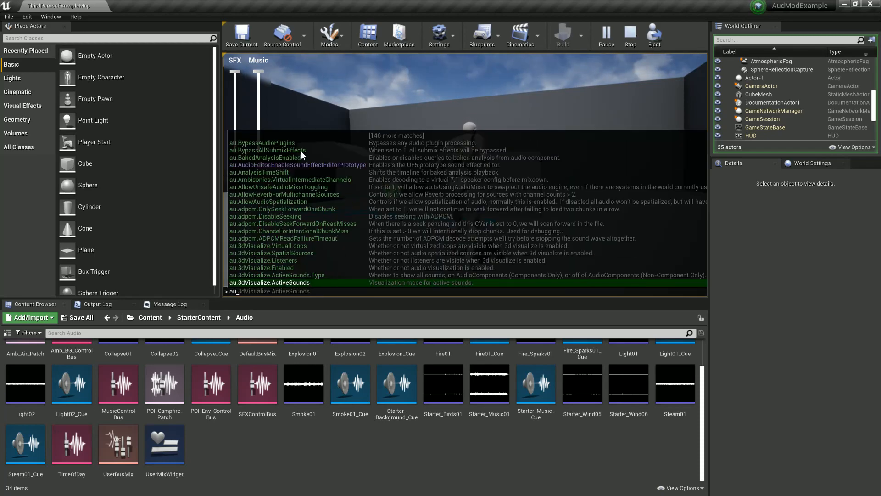
{"action": "type", "text": "debug.s"}
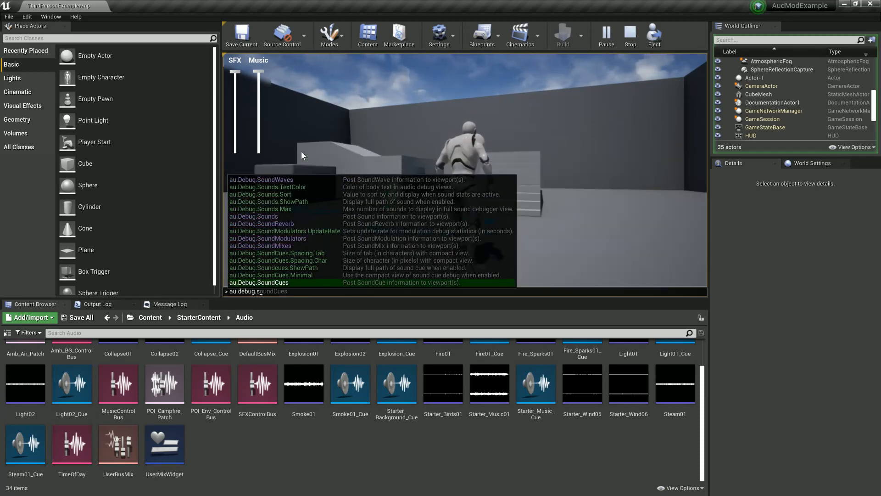
{"action": "type", "text": "oundModulators"}
{"action": "key", "text": "Tab"}
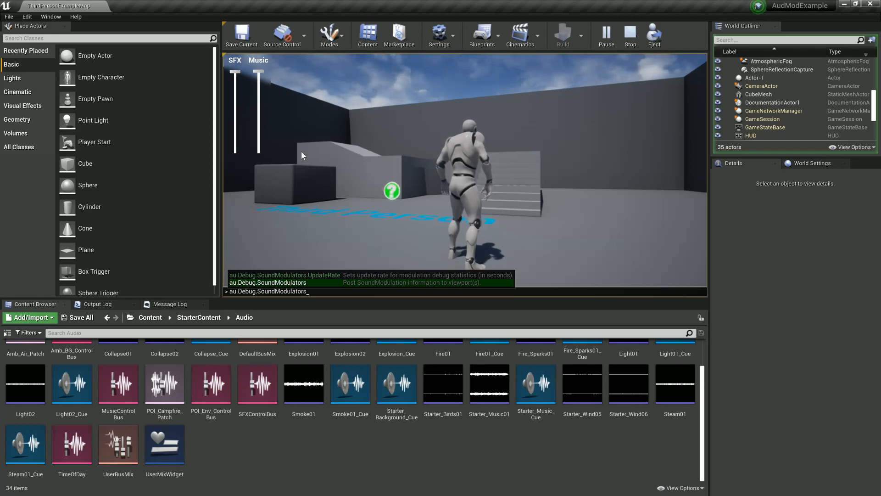
{"action": "type", "text": "1"}
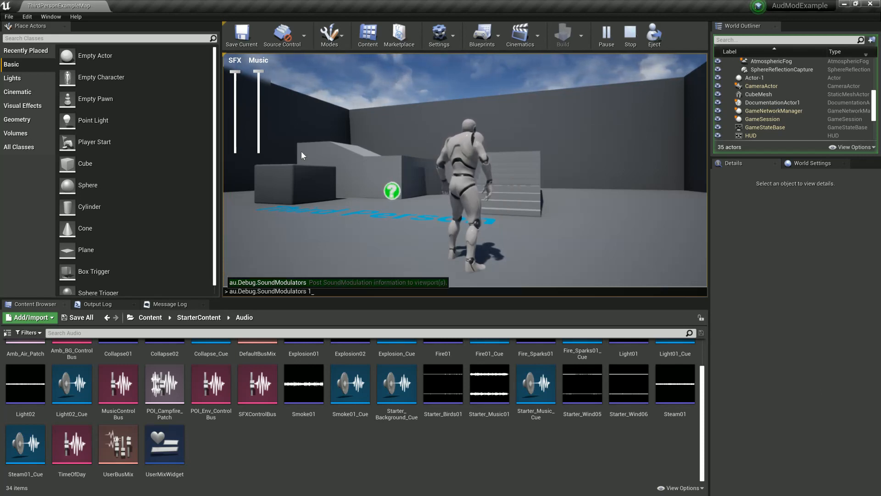
{"action": "key", "text": "Return"}
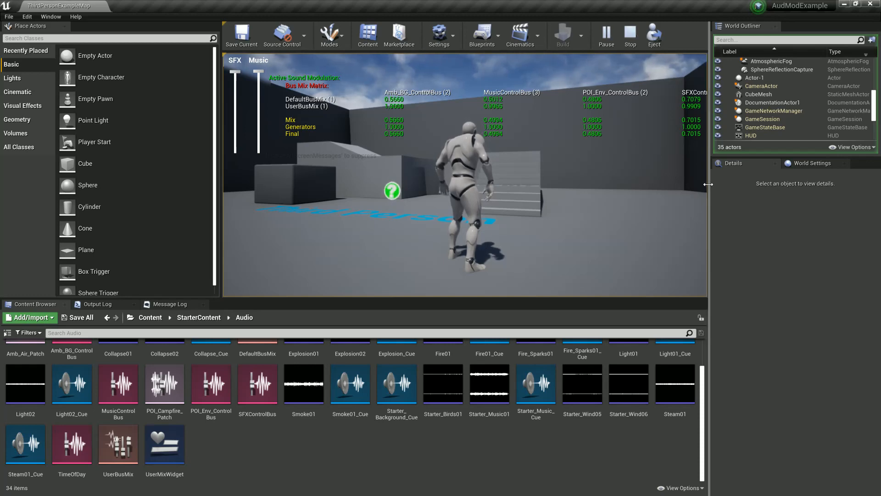
- Widen the viewport to show the whole bus mix matrix, test the Music slider at its maximum and stop playing
{"action": "left_click_drag", "start_coordinate": [708, 184], "coordinate": [801, 184]}
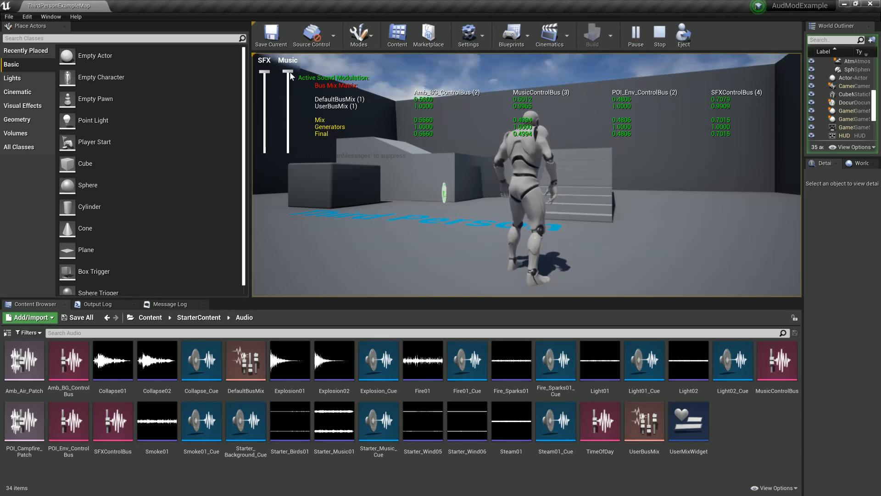
{"action": "mouse_move", "coordinate": [291, 76]}
{"action": "left_mouse_down"}
{"action": "mouse_move", "coordinate": [293, 122]}
{"action": "mouse_move", "coordinate": [288, 71]}
{"action": "left_mouse_up"}
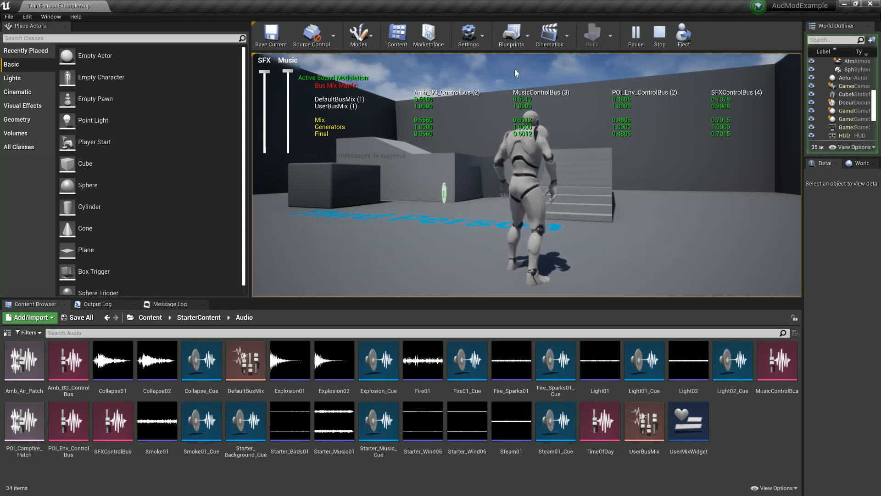
{"action": "left_click", "coordinate": [653, 36]}
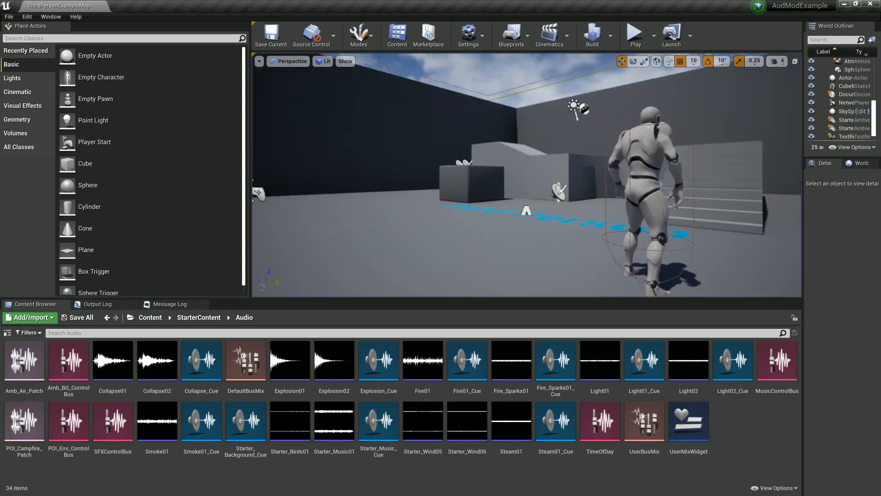
{"action": "mouse_move", "coordinate": [661, 163]}
{"action": "right_mouse_down"}
{"action": "mouse_move", "coordinate": [601, 162]}
{"action": "mouse_move", "coordinate": [689, 154]}
{"action": "mouse_move", "coordinate": [661, 163]}
{"action": "right_mouse_up"}
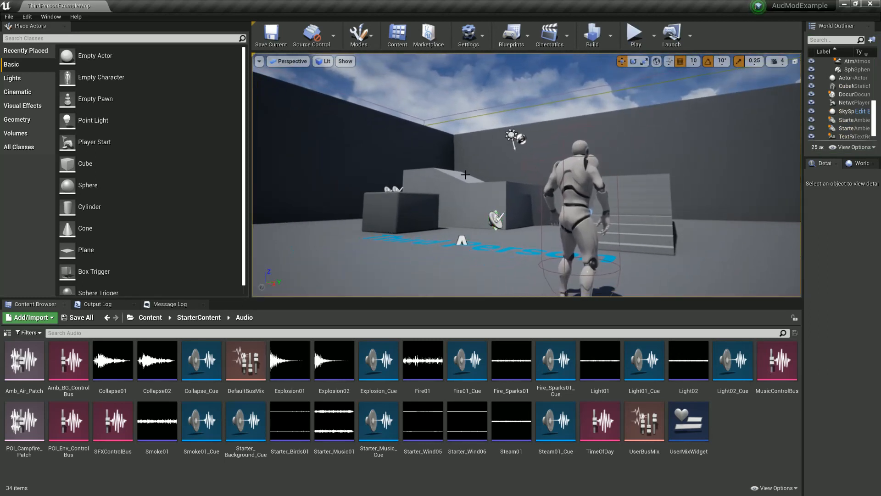
- Create a new Control Bus Mix asset in the StarterContent Audio folder
{"action": "right_click", "coordinate": [750, 426]}
{"action": "mouse_move", "coordinate": [771, 412]}
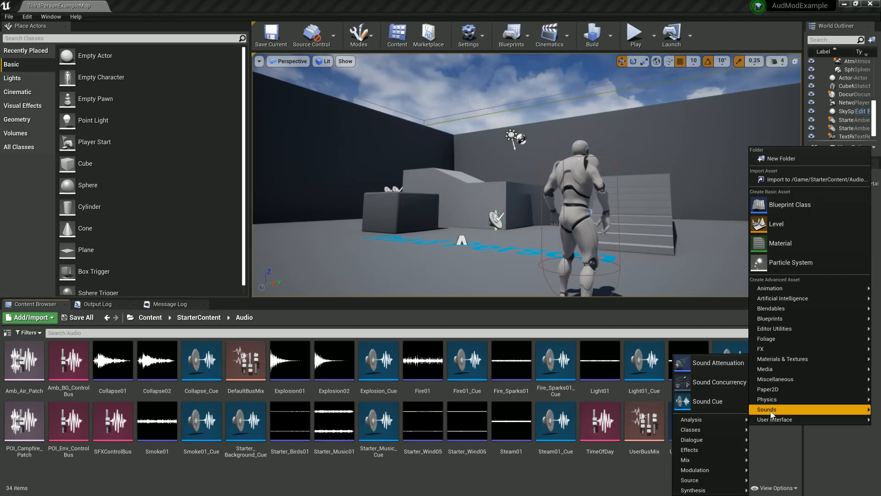
{"action": "mouse_move", "coordinate": [709, 473]}
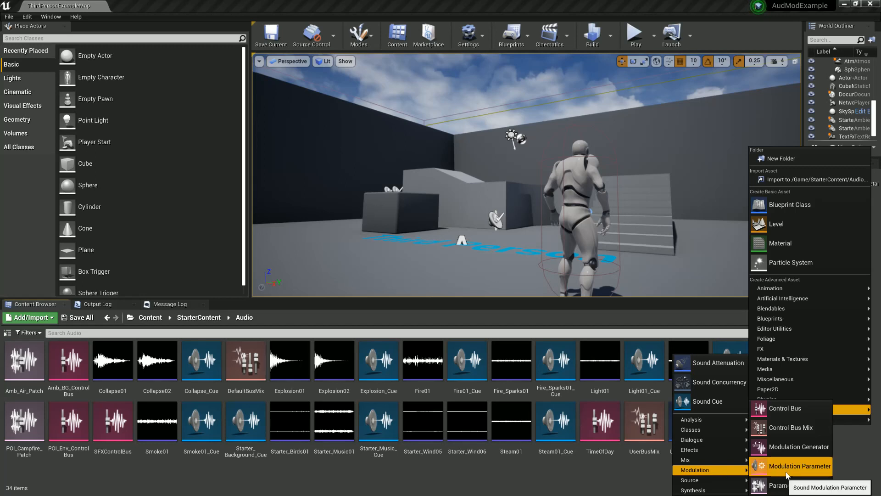
{"action": "left_click", "coordinate": [792, 429]}
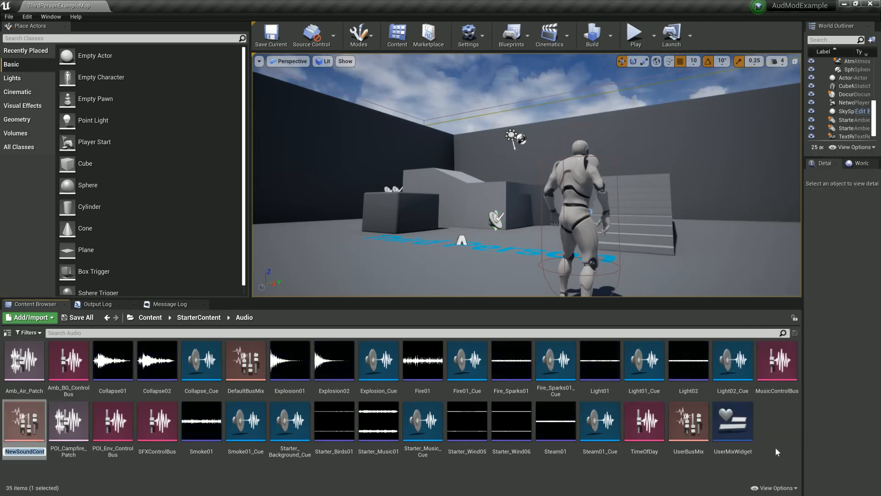
- Name the new control bus mix Area_A_BusMix
{"action": "type", "text": "Area"}
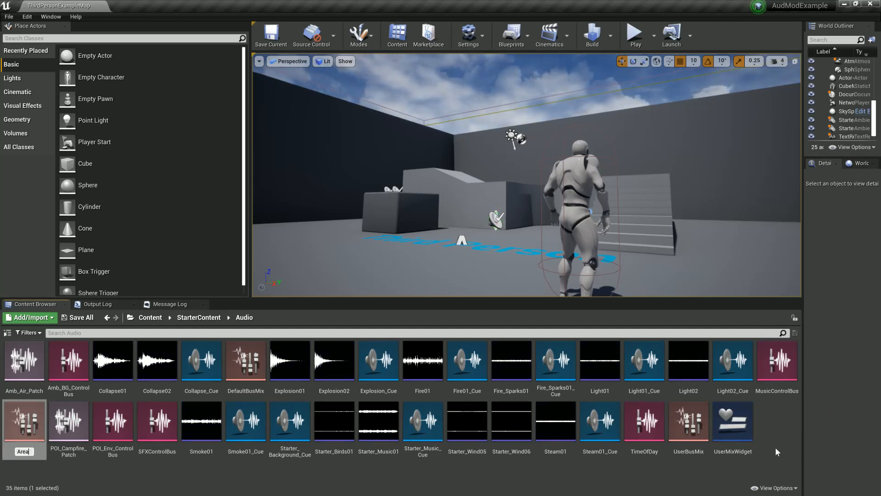
{"action": "type", "text": "_A"}
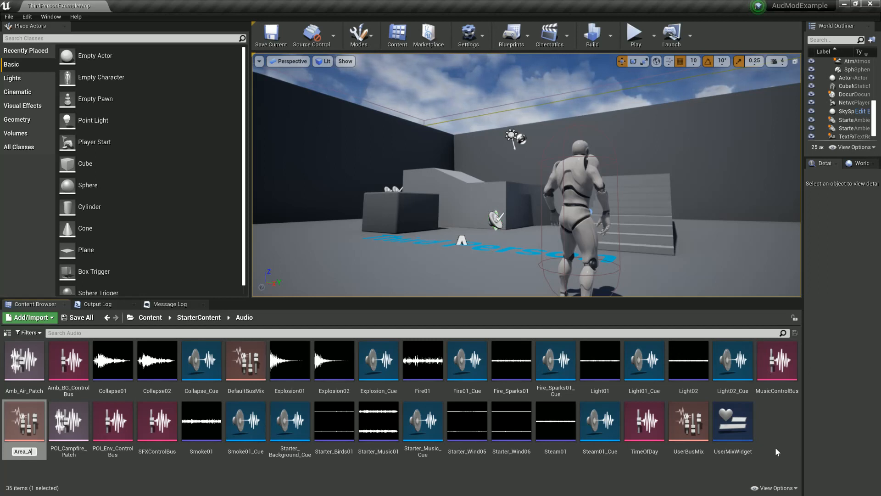
{"action": "type", "text": "_Mix"}
{"action": "key", "text": "BackSpace"}
{"action": "key", "text": "BackSpace"}
{"action": "key", "text": "BackSpace"}
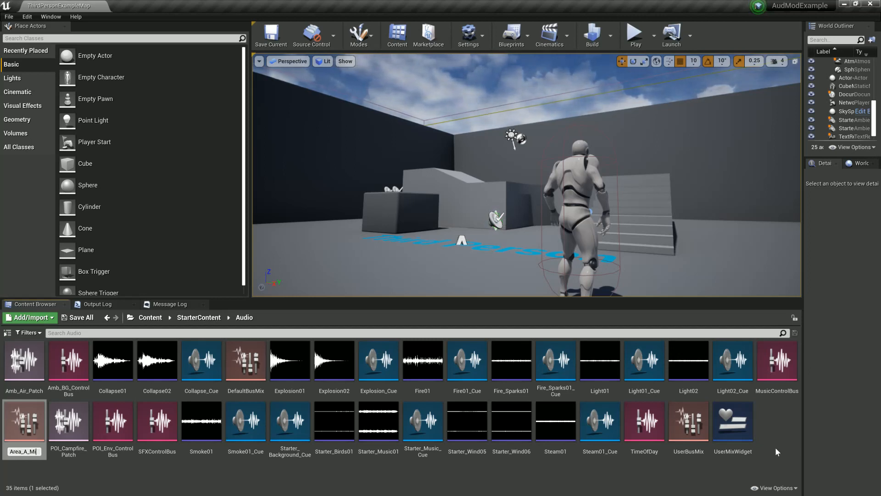
{"action": "type", "text": "Control"}
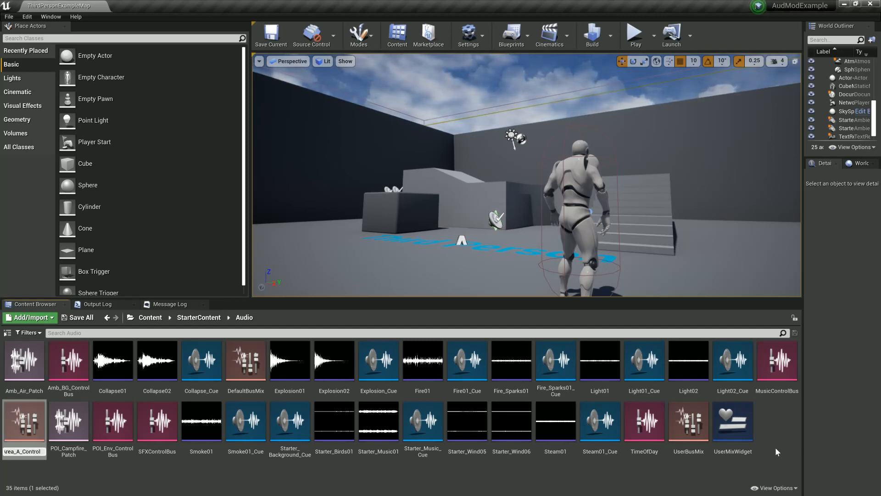
{"action": "type", "text": "Bus"}
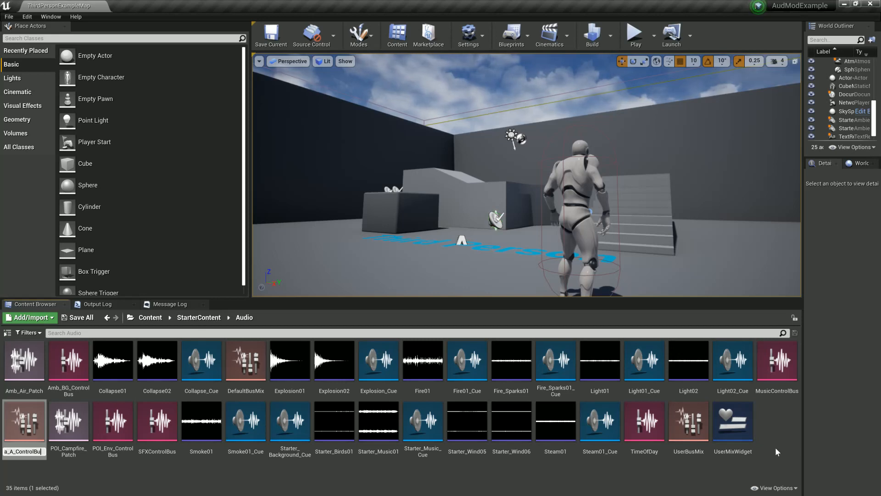
{"action": "key", "text": "BackSpace"}
{"action": "key", "text": "BackSpace"}
{"action": "key", "text": "BackSpace"}
{"action": "key", "text": "BackSpace"}
{"action": "key", "text": "BackSpace"}
{"action": "key", "text": "BackSpace"}
{"action": "key", "text": "BackSpace"}
{"action": "key", "text": "BackSpace"}
{"action": "key", "text": "BackSpace"}
{"action": "type", "text": "BusMi"}
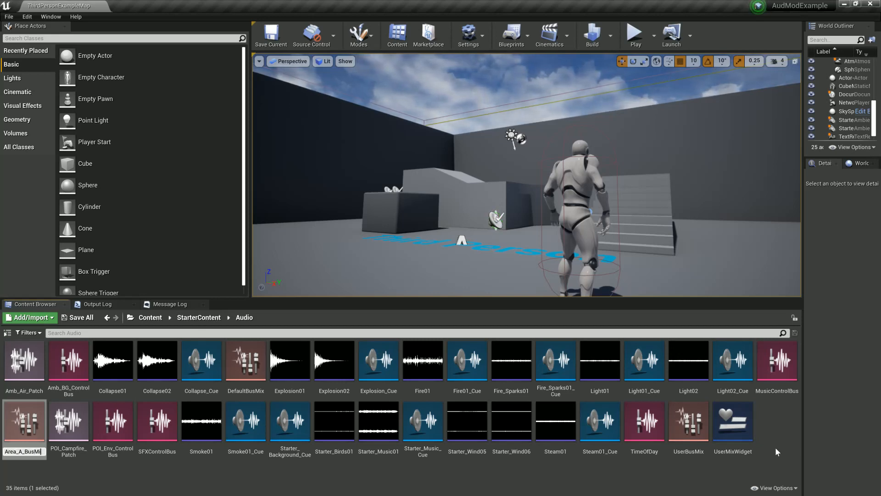
{"action": "type", "text": "x"}
{"action": "key", "text": "Return"}
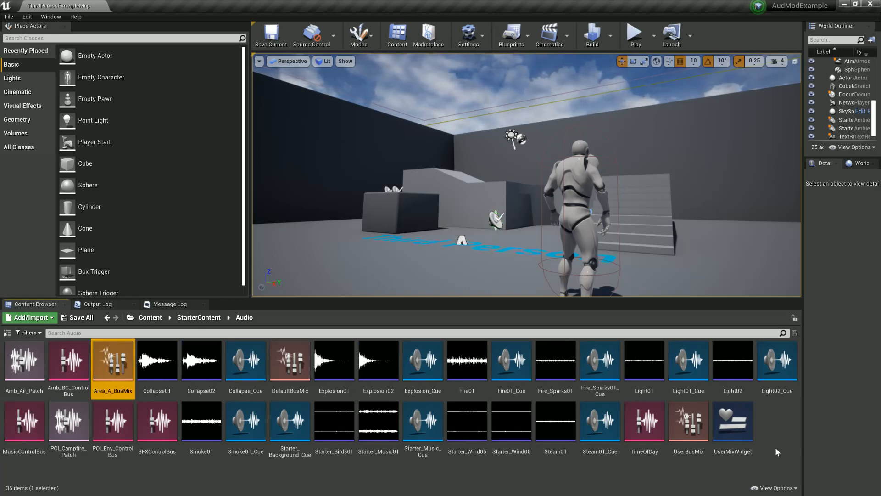
- Open Area_A_BusMix in a floating window and add a mix stage that uses MusicControlBus
{"action": "double_click", "coordinate": [110, 371]}
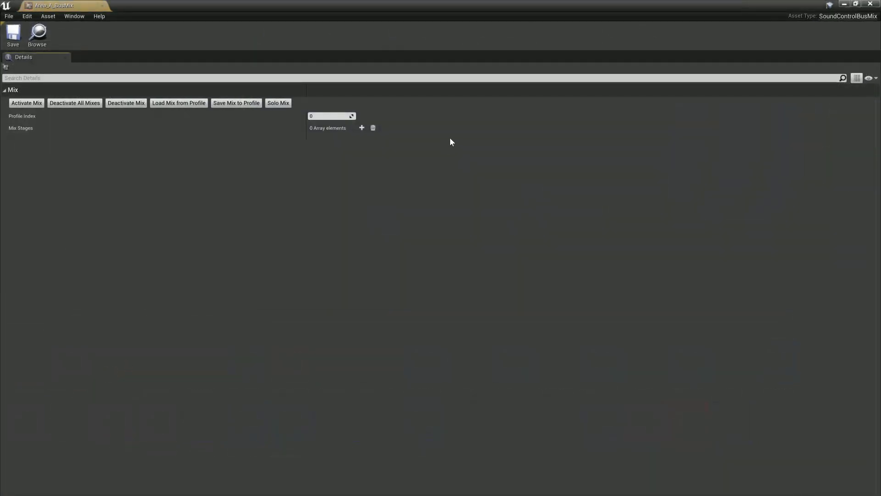
{"action": "left_click_drag", "start_coordinate": [395, 5], "coordinate": [556, 47]}
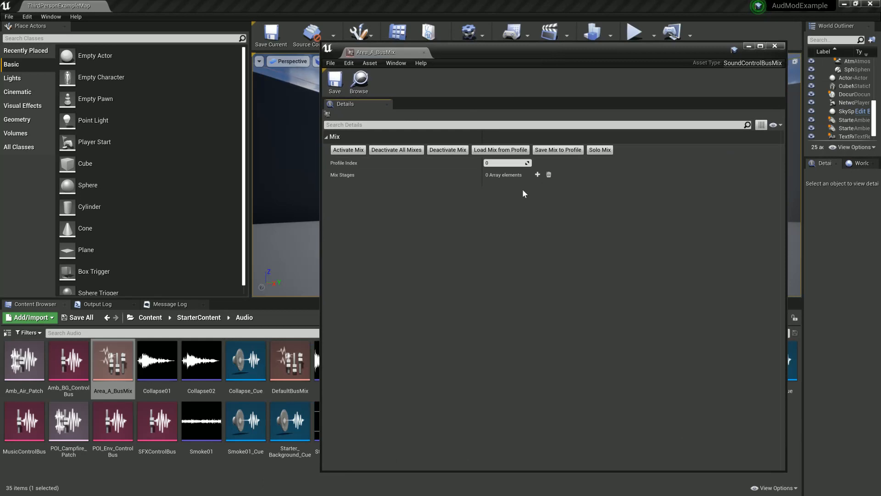
{"action": "left_click", "coordinate": [538, 174]}
{"action": "left_click", "coordinate": [556, 193]}
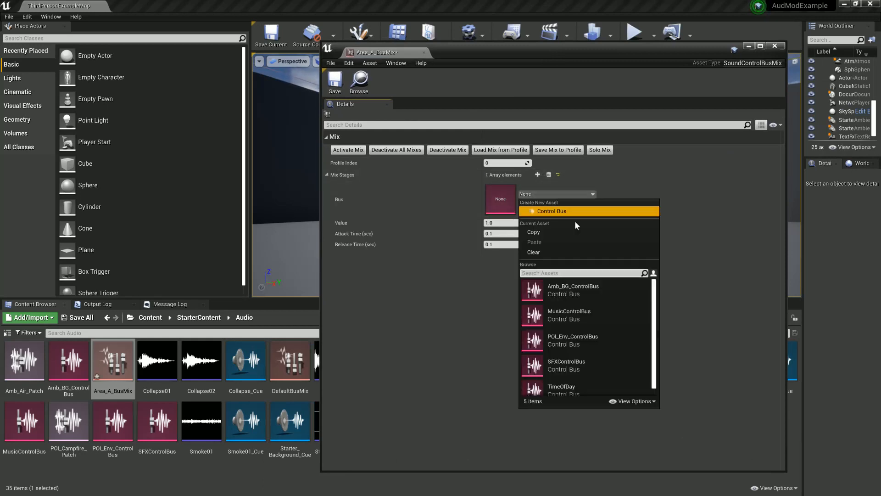
{"action": "left_click", "coordinate": [579, 310]}
- Set the MusicControlBus stage to -60 dB with 5.0-second attack and release times, then save and close Area_A_BusMix
{"action": "left_click", "coordinate": [507, 222]}
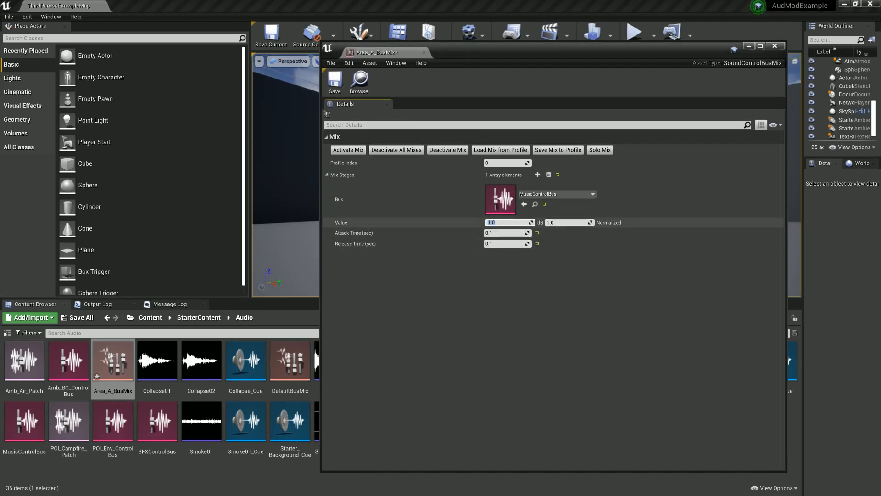
{"action": "left_click", "coordinate": [568, 223]}
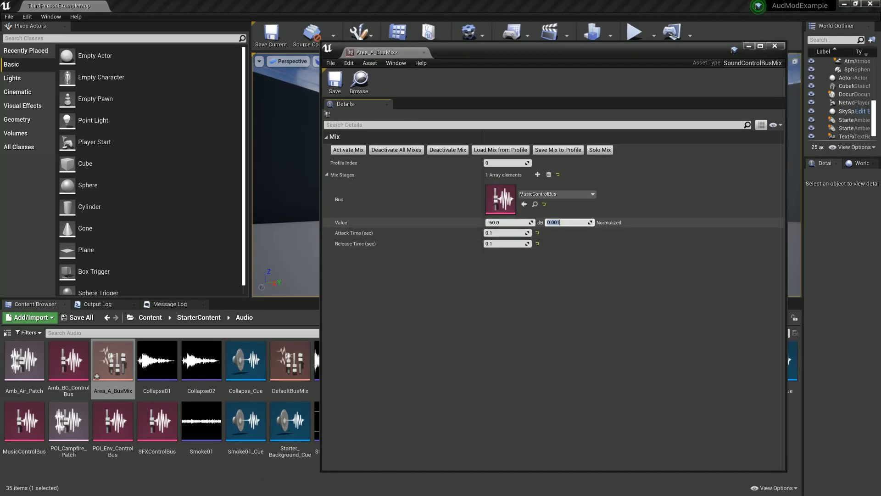
{"action": "key", "text": "Tab"}
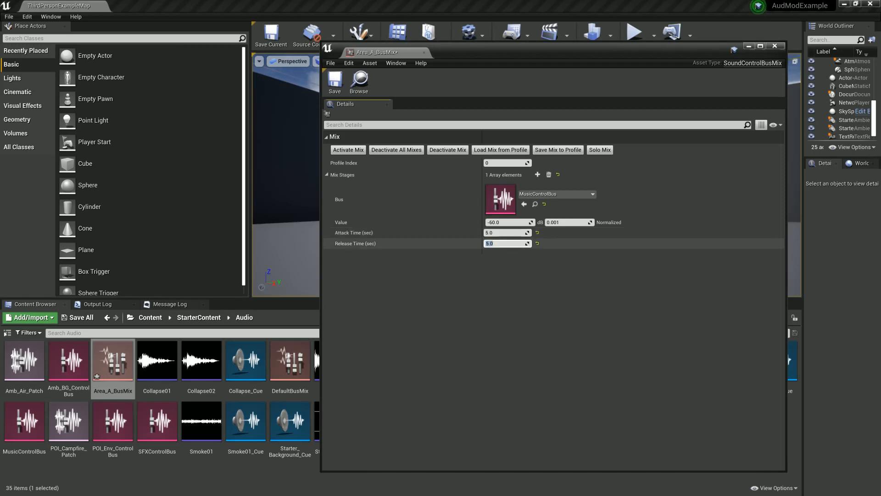
{"action": "left_click", "coordinate": [336, 82]}
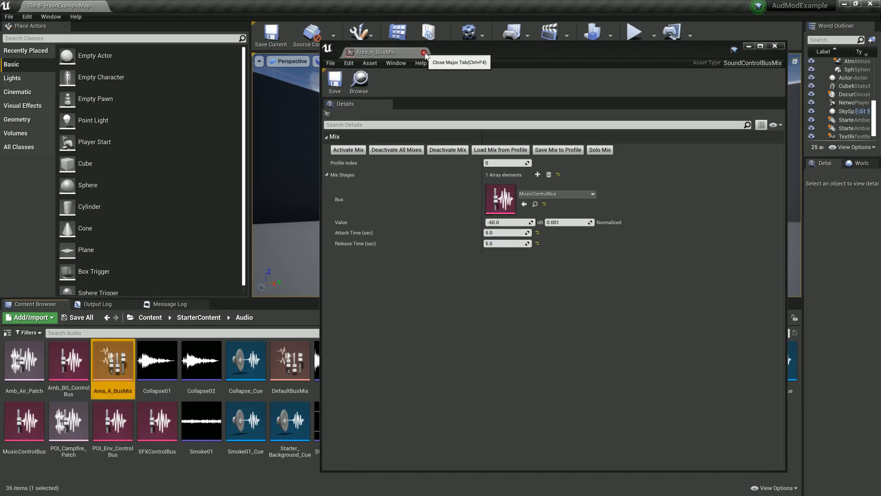
{"action": "left_click", "coordinate": [424, 53]}
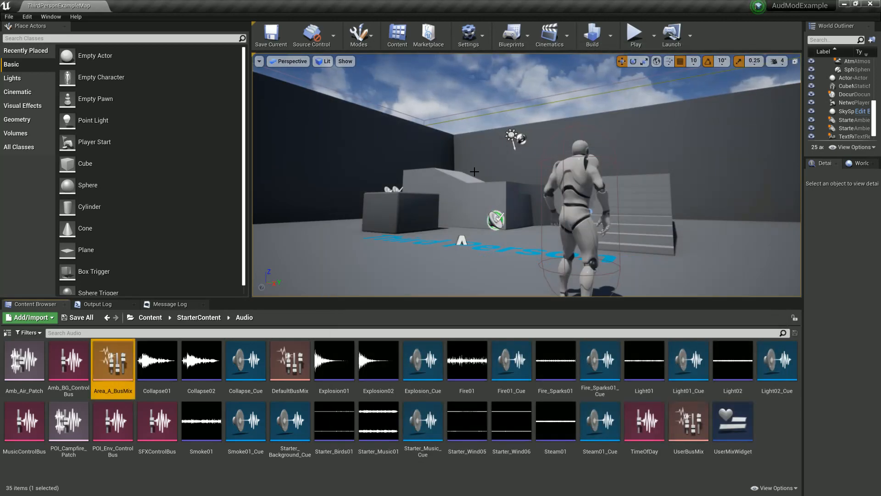
- Move the placed ThirdPersonCharacter across the floor, away from the stairs and near the network player start
{"action": "right_click_drag", "start_coordinate": [375, 217], "coordinate": [373, 290]}
{"action": "right_click_drag", "start_coordinate": [519, 232], "coordinate": [480, 201]}
{"action": "left_click", "coordinate": [531, 239]}
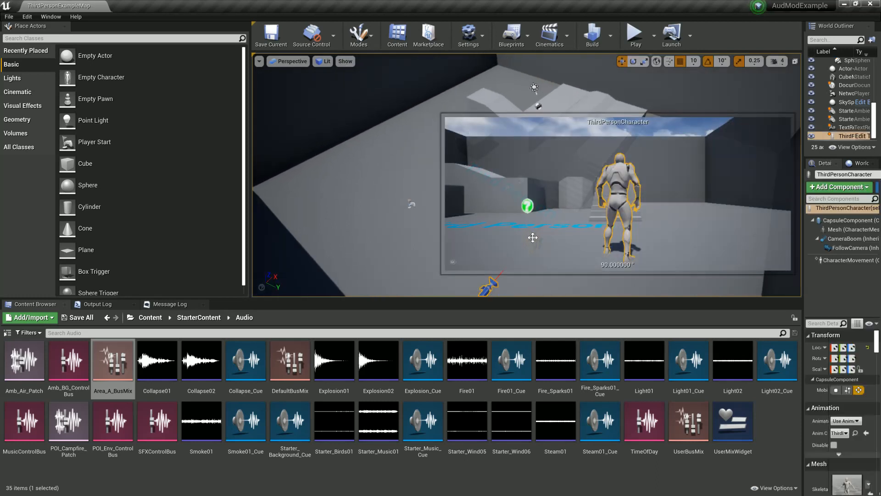
{"action": "left_click", "coordinate": [435, 197]}
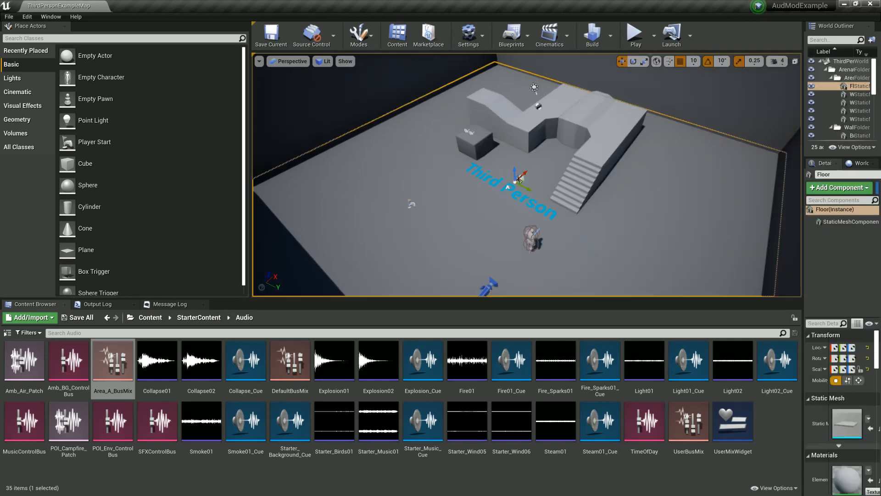
{"action": "left_click", "coordinate": [529, 239]}
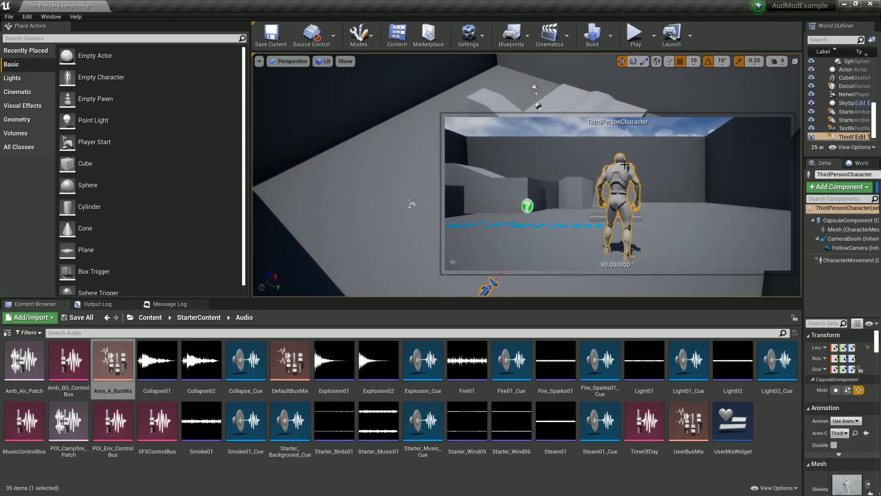
{"action": "right_click_drag", "start_coordinate": [409, 234], "coordinate": [452, 238]}
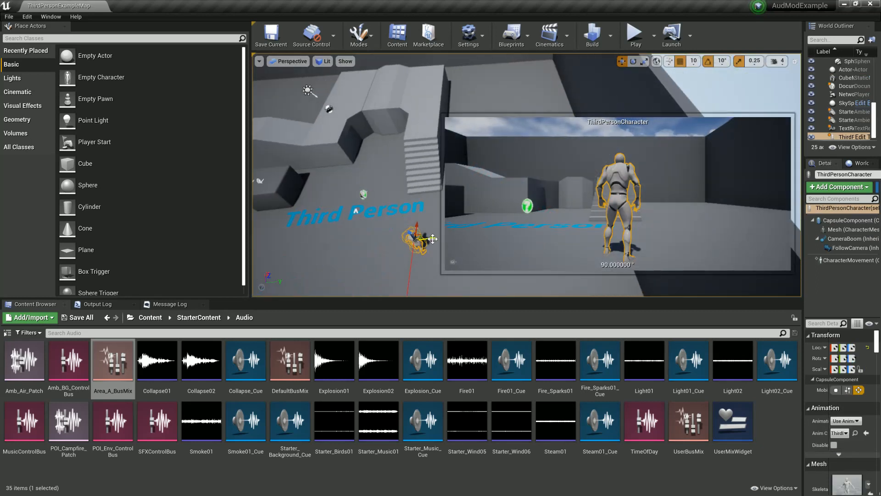
{"action": "left_click_drag", "start_coordinate": [433, 239], "coordinate": [273, 258]}
{"action": "right_click_drag", "start_coordinate": [275, 256], "coordinate": [241, 275]}
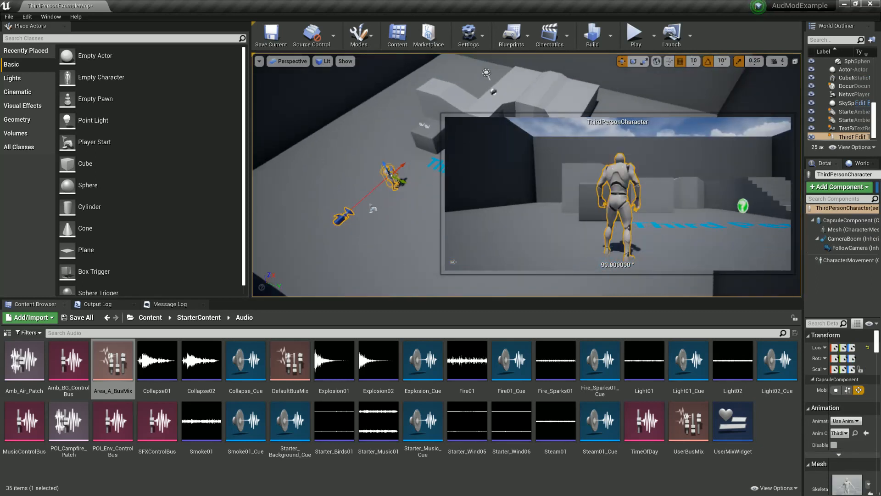
- Delete the placed ThirdPersonCharacter from the level, then briefly run and stop a play test
{"action": "left_click", "coordinate": [374, 211]}
{"action": "left_click", "coordinate": [390, 176]}
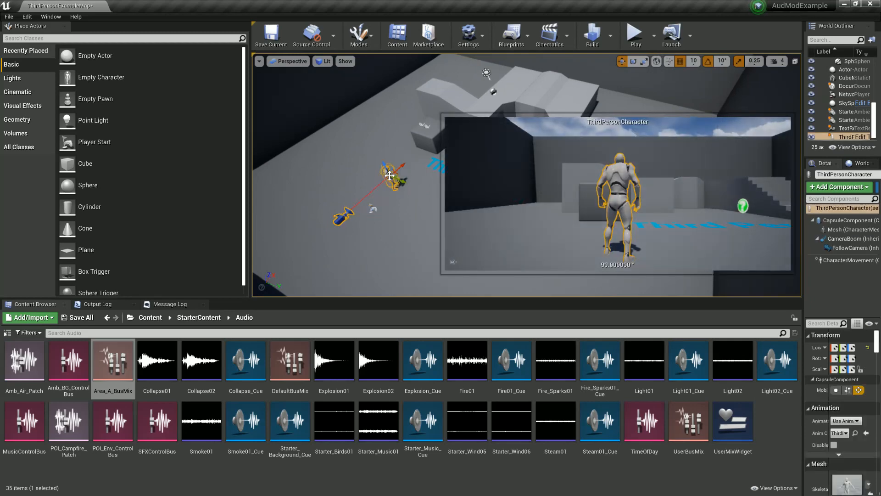
{"action": "key", "text": "Delete"}
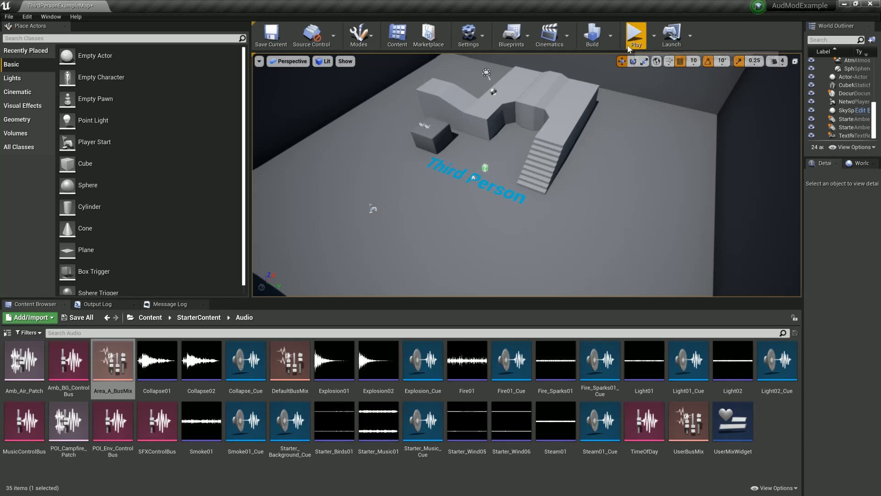
{"action": "left_click", "coordinate": [634, 35]}
{"action": "key", "text": "Escape"}
- Move the NetworkPlayerStart across the open floor toward the far corner of the arena, away from the ramps
{"action": "right_click_drag", "start_coordinate": [636, 110], "coordinate": [576, 189]}
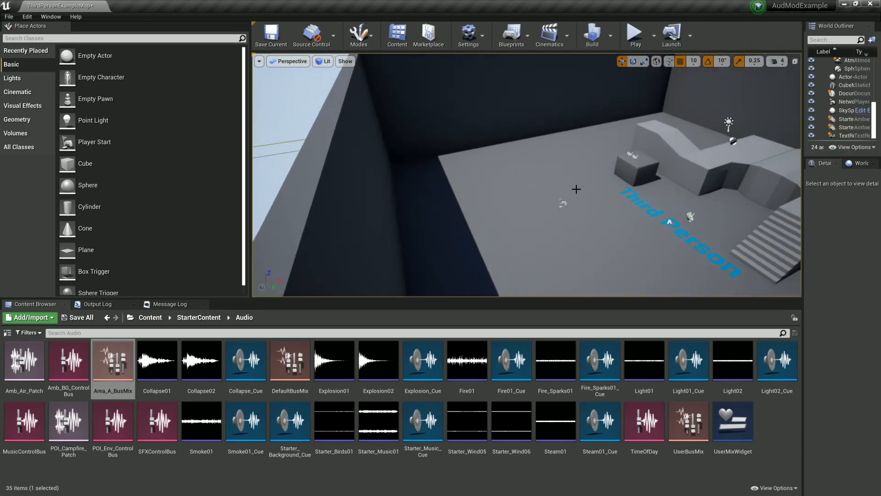
{"action": "left_click", "coordinate": [564, 201]}
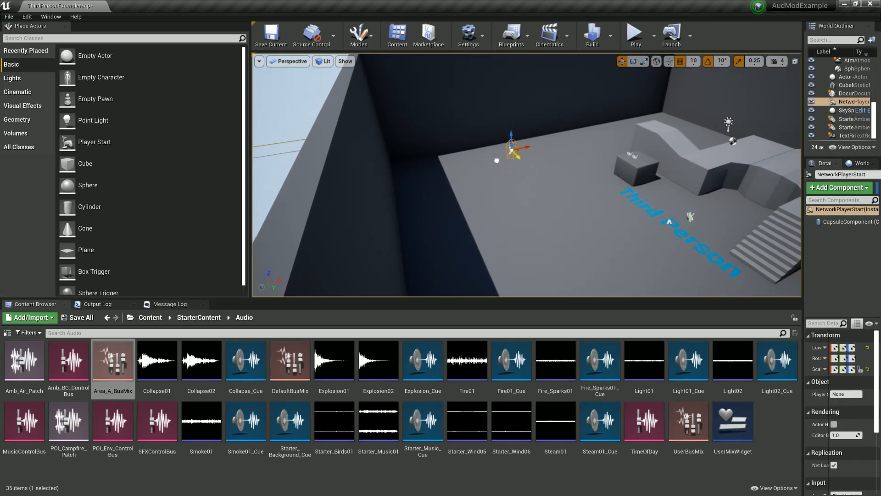
{"action": "right_click_drag", "start_coordinate": [604, 158], "coordinate": [645, 110]}
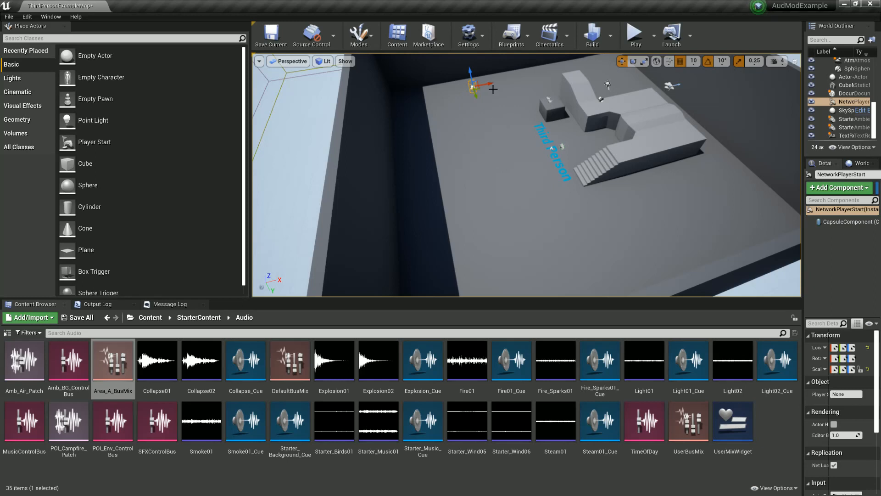
- Place a Trigger Volume beside the stairs and scale it up to enclose the ramp and stairs side of the arena
{"action": "right_click_drag", "start_coordinate": [505, 99], "coordinate": [371, 60]}
{"action": "left_click", "coordinate": [123, 38]}
{"action": "type", "text": "triggg"}
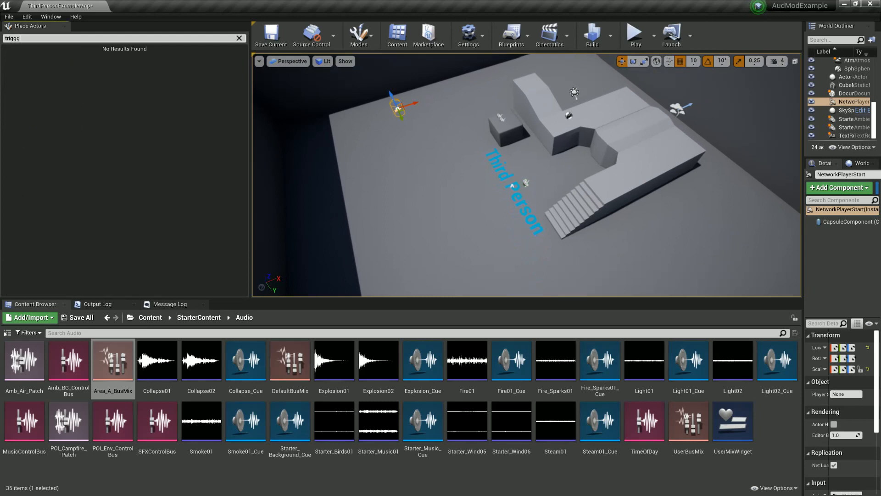
{"action": "key", "text": "BackSpace"}
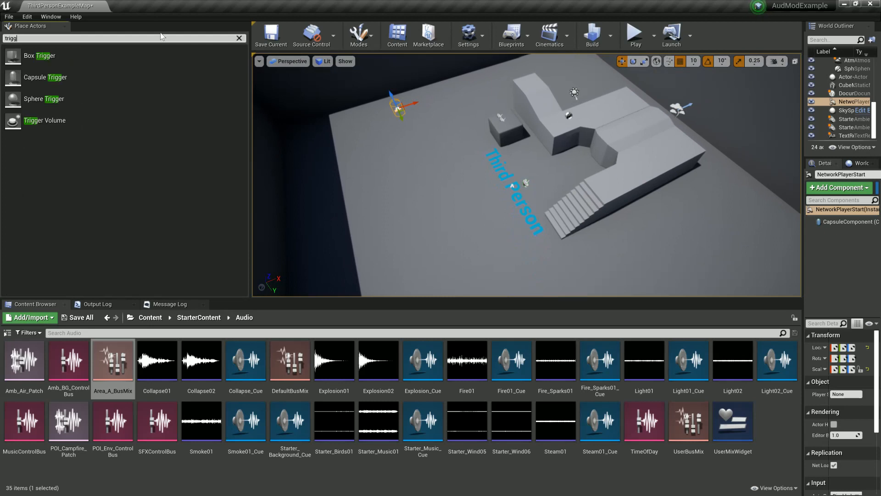
{"action": "left_click_drag", "start_coordinate": [44, 120], "coordinate": [578, 165]}
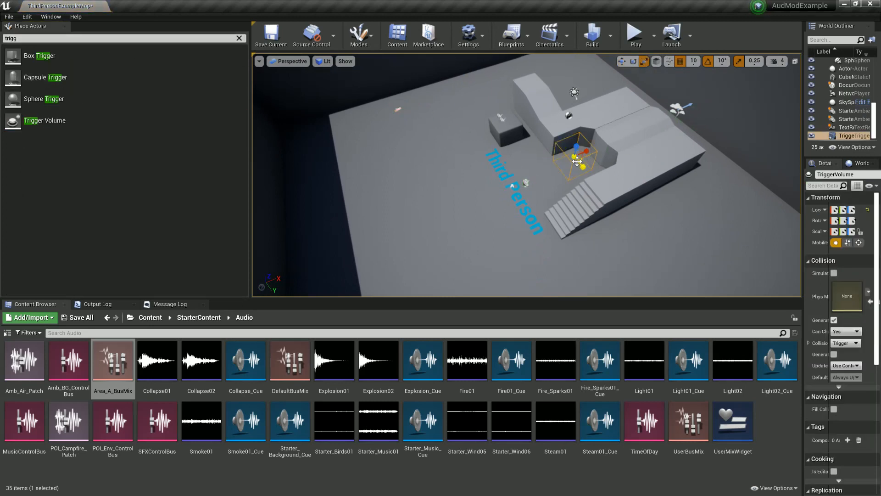
{"action": "left_click_drag", "start_coordinate": [581, 159], "coordinate": [603, 151]}
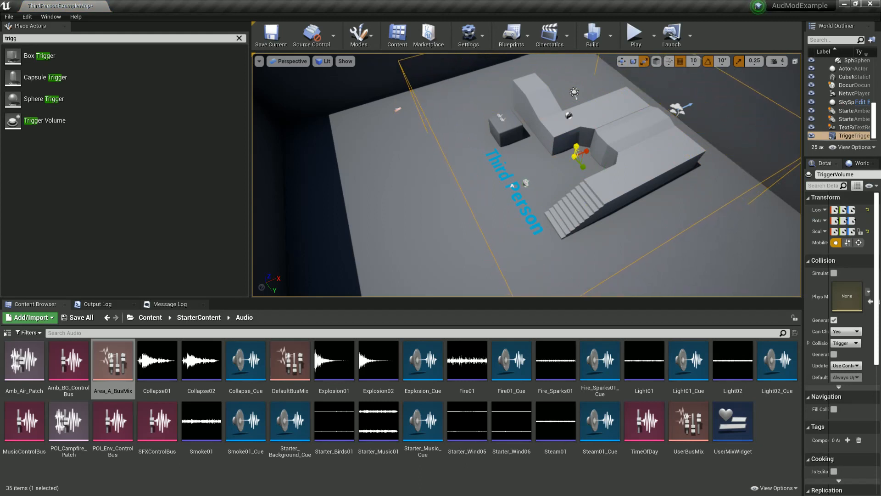
- Open the Level Blueprint in a maximised window and add an On Actor Begin Overlap event for the trigger volume
{"action": "left_click", "coordinate": [527, 39]}
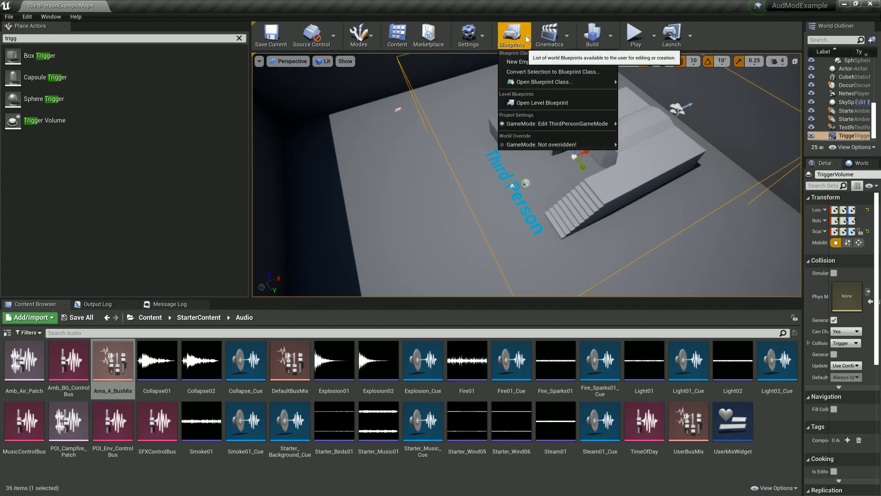
{"action": "left_click", "coordinate": [547, 103]}
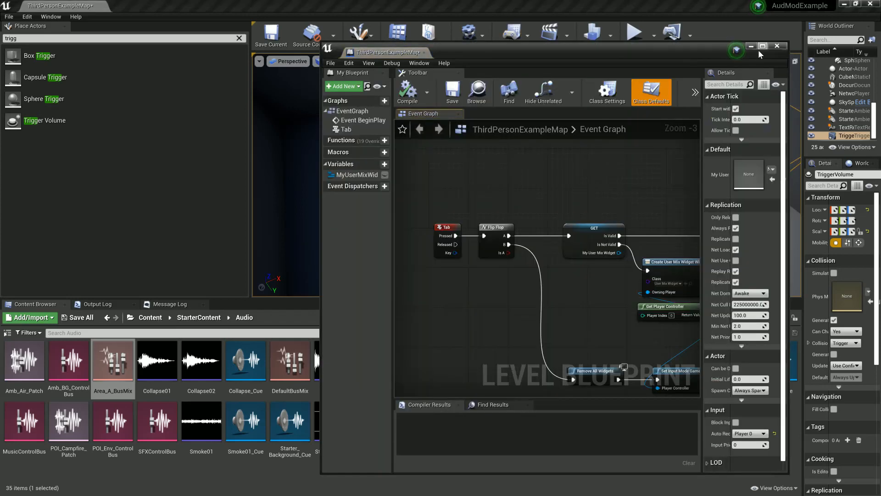
{"action": "left_click", "coordinate": [762, 46]}
{"action": "right_click_drag", "start_coordinate": [212, 301], "coordinate": [297, 167]}
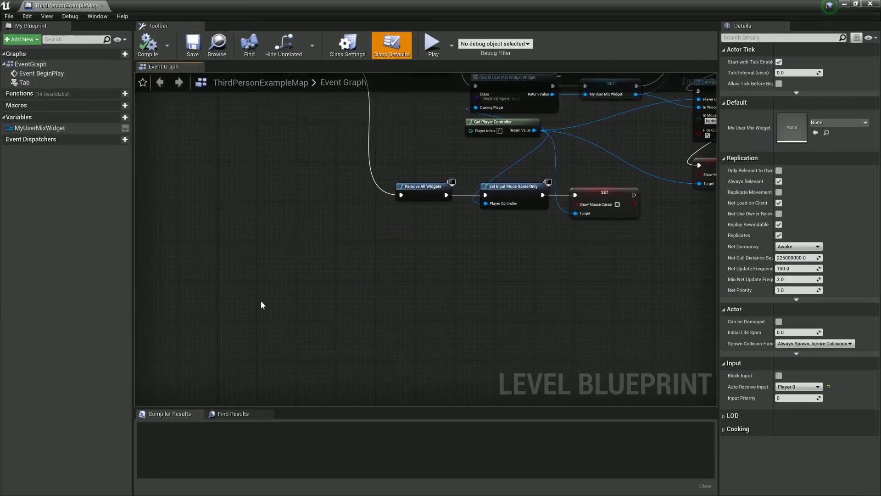
{"action": "right_click_drag", "start_coordinate": [261, 305], "coordinate": [270, 269]}
{"action": "right_click", "coordinate": [244, 281]}
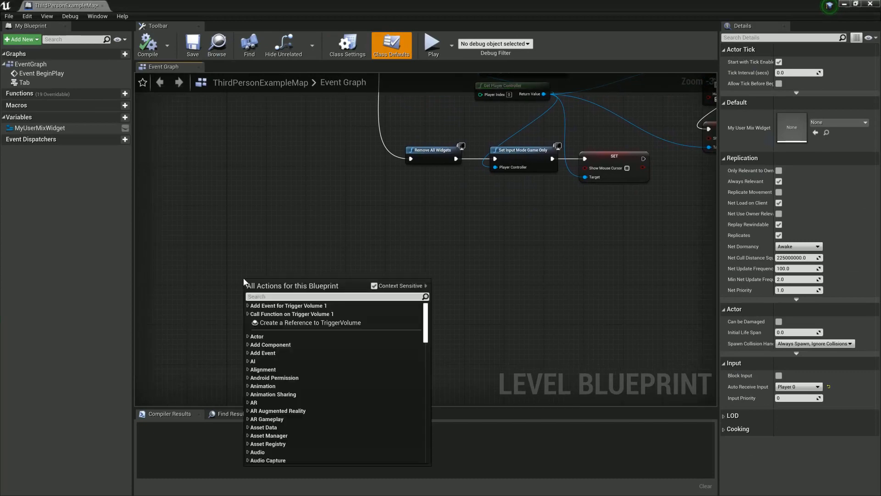
{"action": "left_click", "coordinate": [258, 305]}
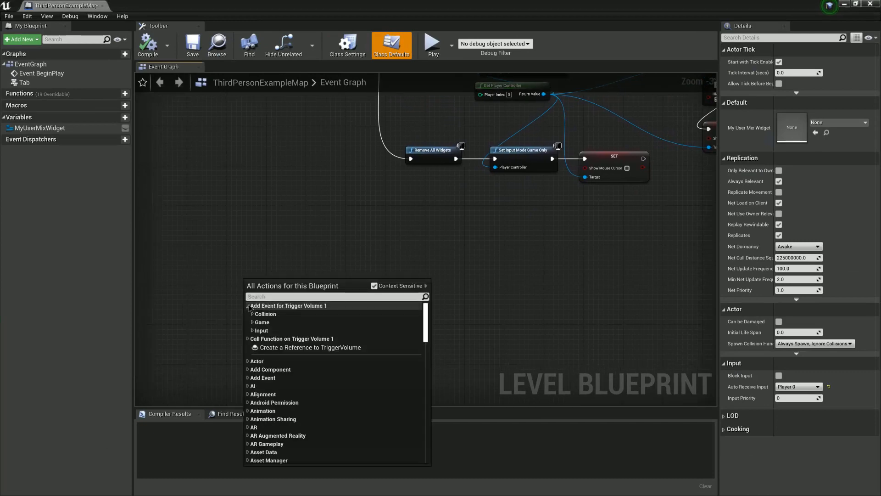
{"action": "left_click", "coordinate": [254, 315]}
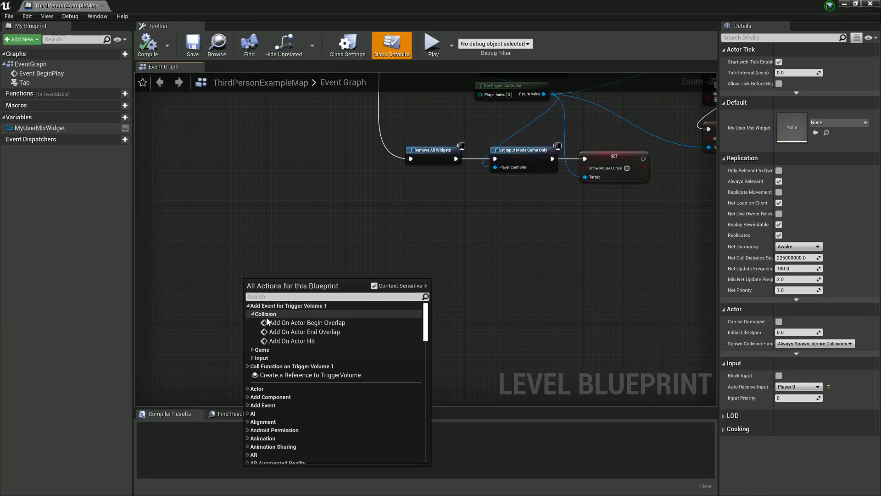
{"action": "left_click", "coordinate": [292, 323]}
- Add an On Actor End Overlap event for the trigger volume below the begin-overlap event
{"action": "right_click", "coordinate": [243, 352]}
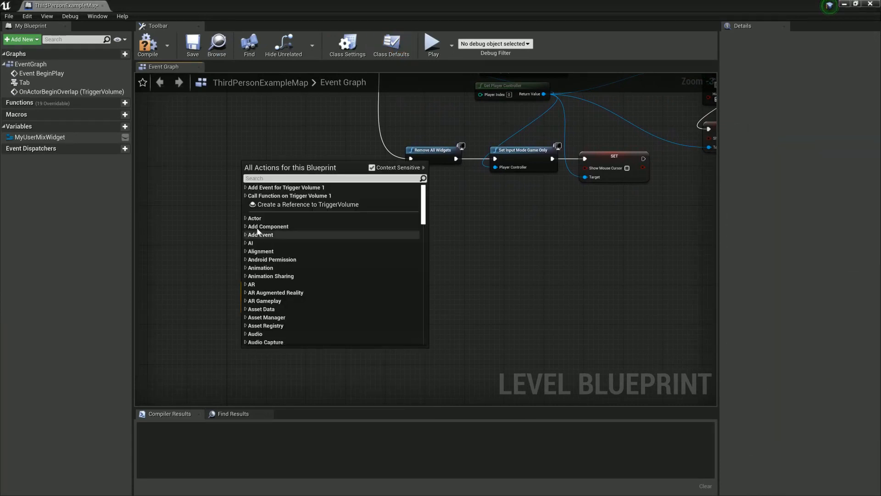
{"action": "left_click", "coordinate": [246, 188]}
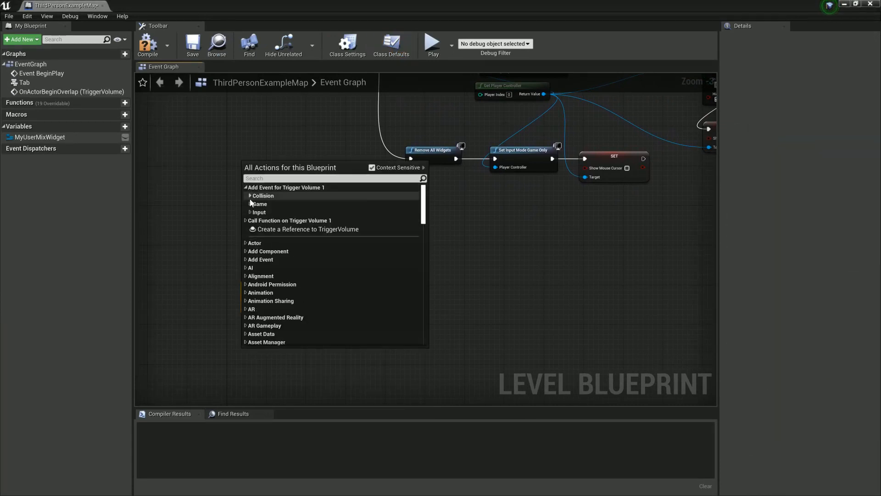
{"action": "left_click", "coordinate": [250, 195]}
{"action": "left_click", "coordinate": [270, 213]}
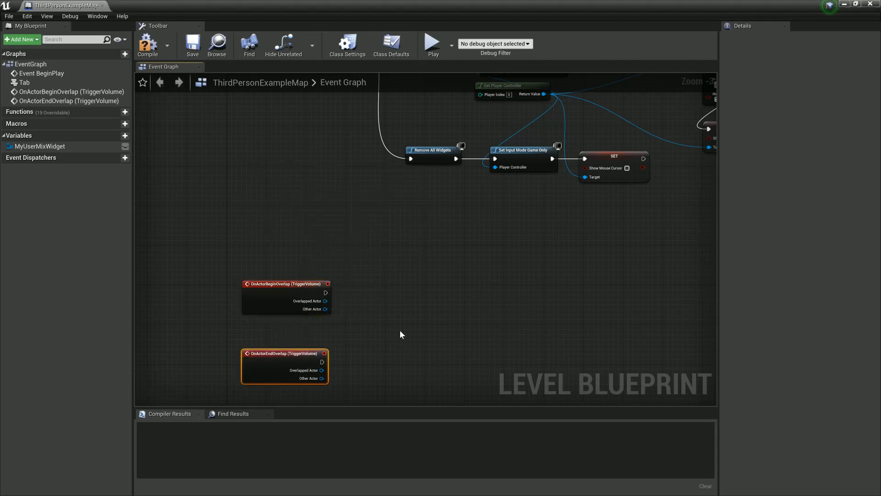
- Add an equality (==) comparison node fed by the begin-overlap event's Other Actor output
{"action": "scroll", "coordinate": [383, 272], "scroll_direction": "up", "scroll_amount": 3}
{"action": "right_click_drag", "start_coordinate": [400, 330], "coordinate": [400, 233]}
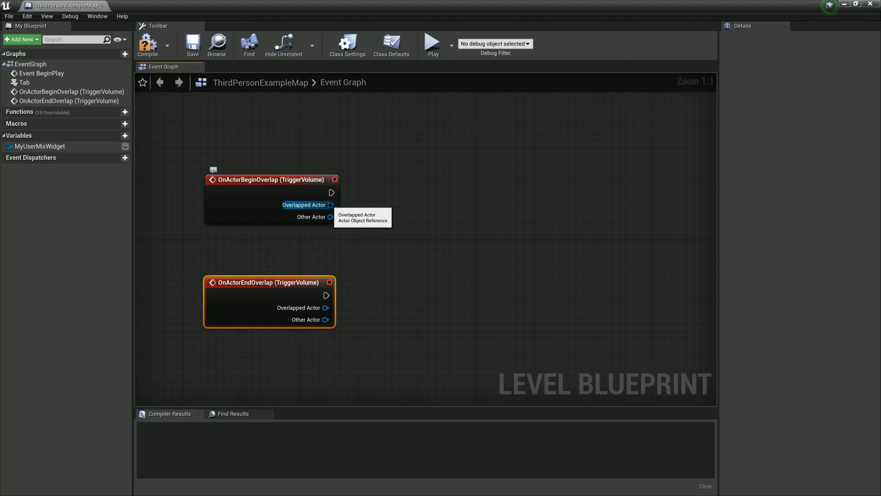
{"action": "left_click_drag", "start_coordinate": [331, 217], "coordinate": [361, 237]}
{"action": "type", "text": "="}
{"action": "key", "text": "Return"}
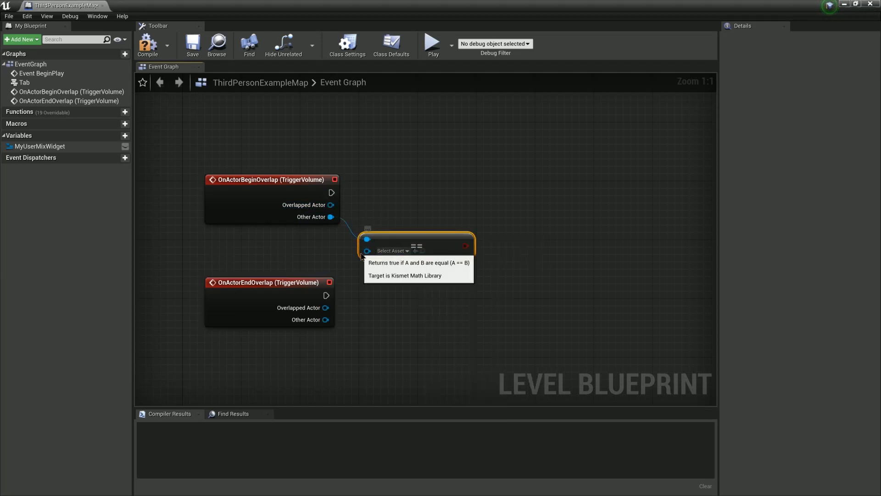
- Feed the comparison's second input from a Get Player Character node and place that node between the two overlap events
{"action": "left_click_drag", "start_coordinate": [361, 255], "coordinate": [269, 255]}
{"action": "type", "text": "get player"}
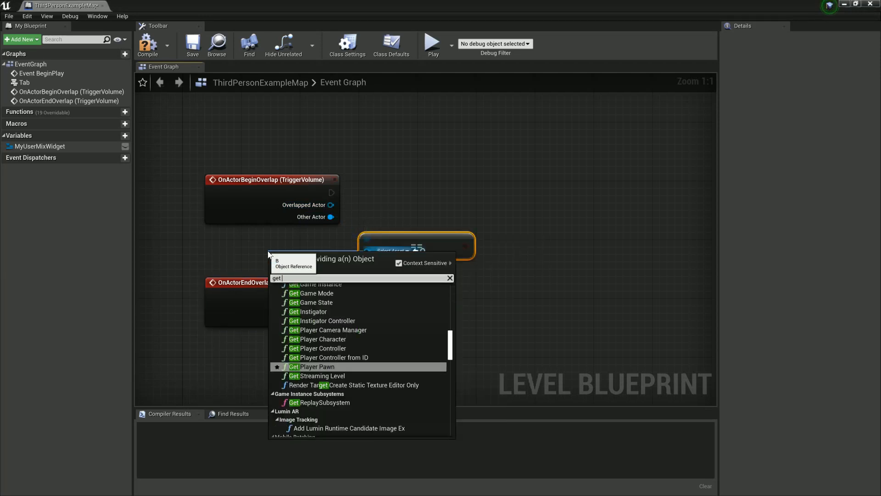
{"action": "key", "text": "Up"}
{"action": "key", "text": "Up"}
{"action": "key", "text": "Up"}
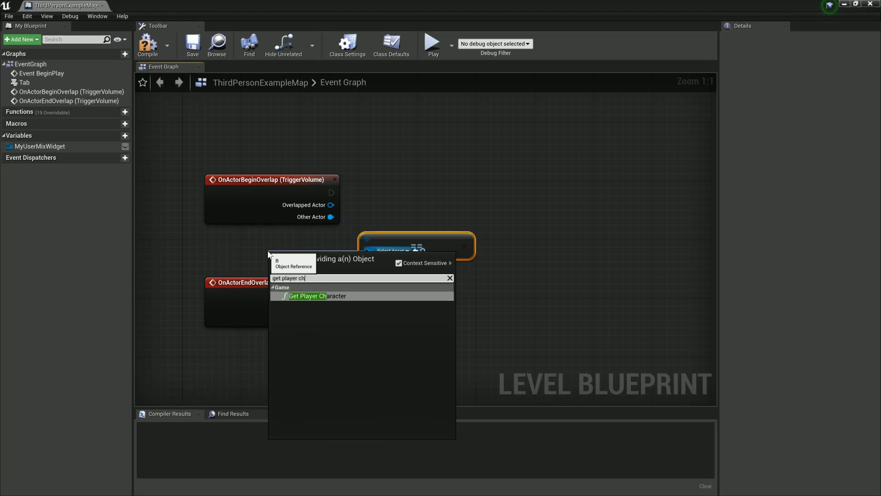
{"action": "key", "text": "Return"}
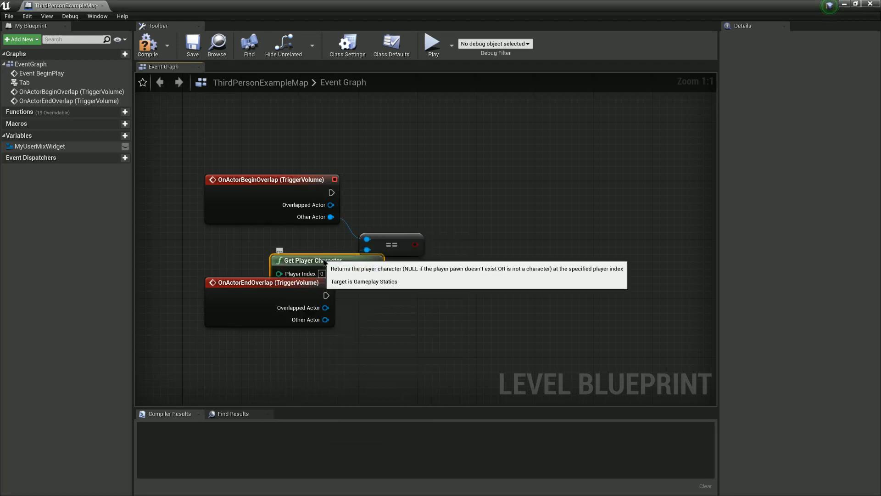
{"action": "left_click_drag", "start_coordinate": [311, 254], "coordinate": [260, 231]}
- Add a Branch node driven by the begin-overlap event's execution output
{"action": "left_click_drag", "start_coordinate": [331, 193], "coordinate": [388, 196]}
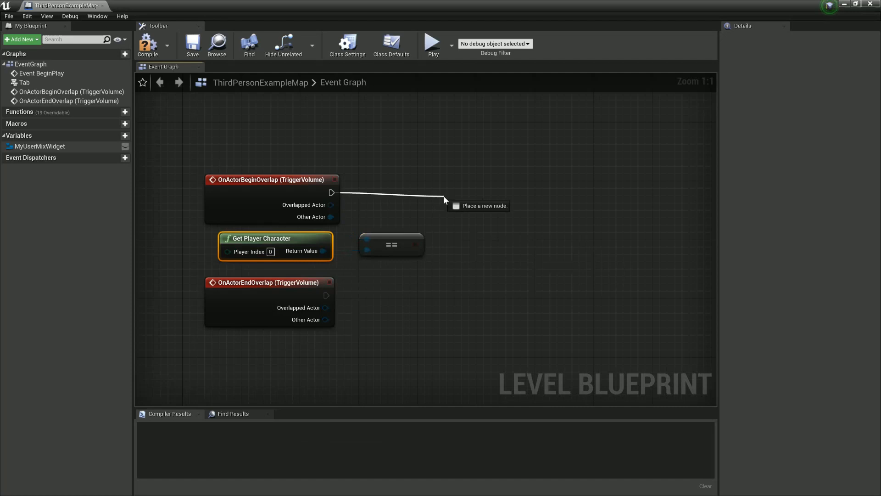
{"action": "left_click_drag", "start_coordinate": [443, 195], "coordinate": [443, 195]}
{"action": "type", "text": "branch"}
{"action": "key", "text": "Return"}
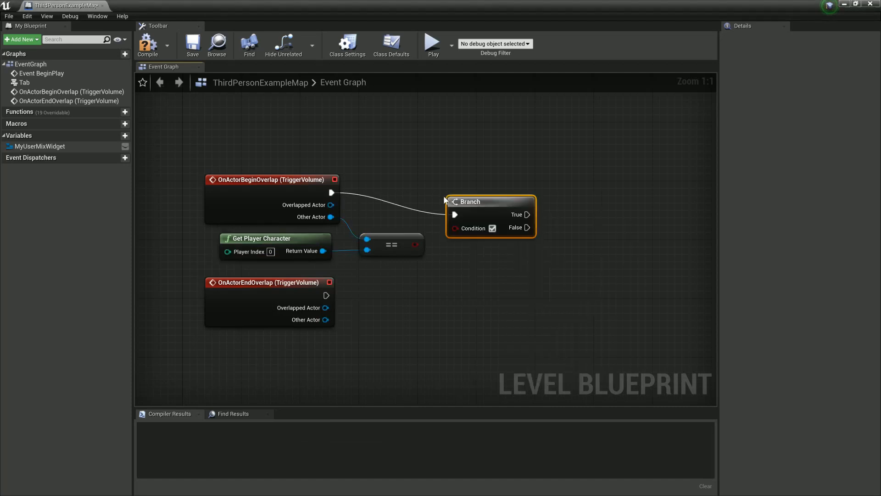
- Align the Branch node with the begin-overlap event and feed its Condition from the equality comparison
{"action": "key", "text": "q"}
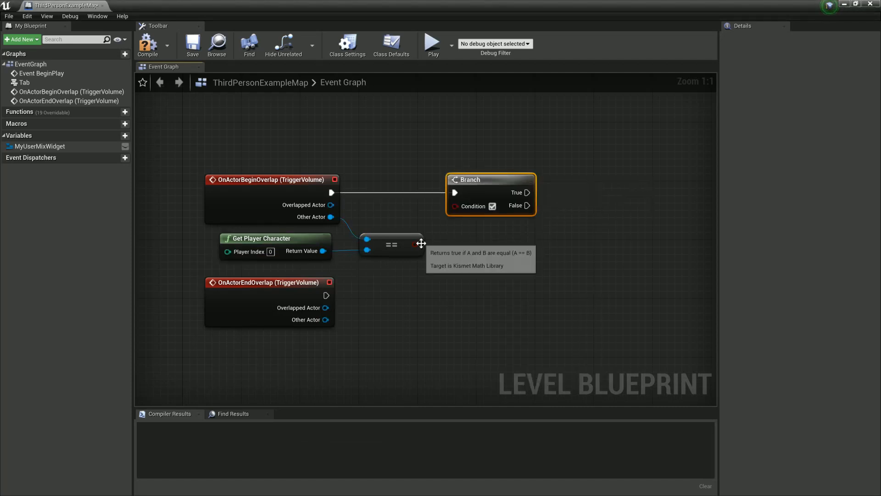
{"action": "left_click_drag", "start_coordinate": [421, 243], "coordinate": [455, 205]}
- Duplicate the equality and Branch nodes and drive the copied Branch from the end-overlap event's execution output
{"action": "left_click_drag", "start_coordinate": [469, 247], "coordinate": [450, 296]}
{"action": "key", "text": "ctrl+v"}
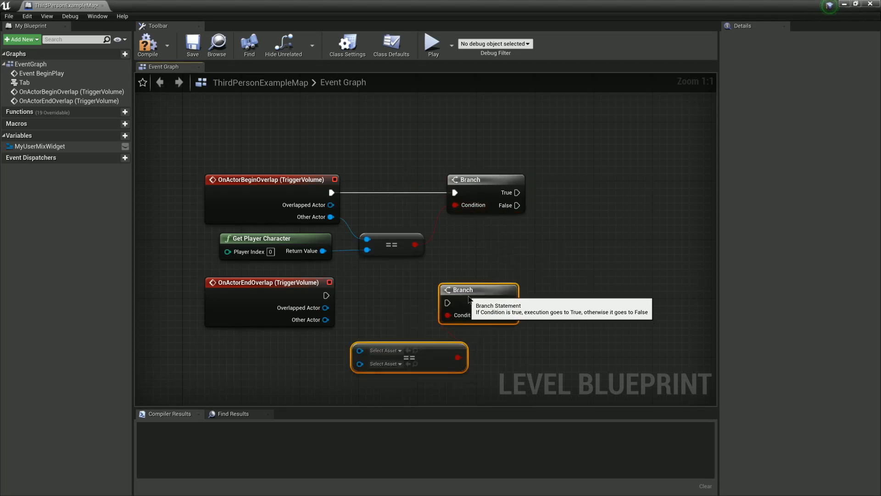
{"action": "left_click_drag", "start_coordinate": [326, 295], "coordinate": [446, 304]}
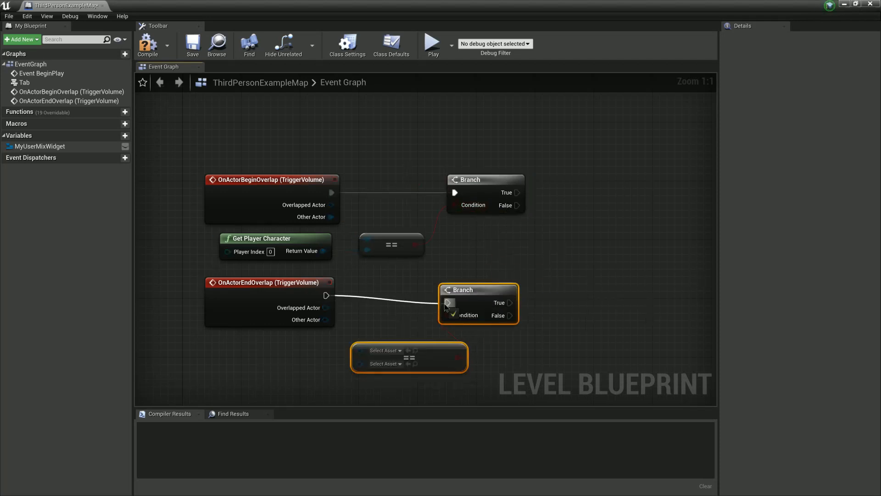
- Place the copied equality node beneath the first one and lower the end-overlap event in line with its Branch
{"action": "left_click_drag", "start_coordinate": [425, 347], "coordinate": [448, 271]}
{"action": "left_click", "coordinate": [424, 341]}
{"action": "left_click_drag", "start_coordinate": [290, 290], "coordinate": [290, 312]}
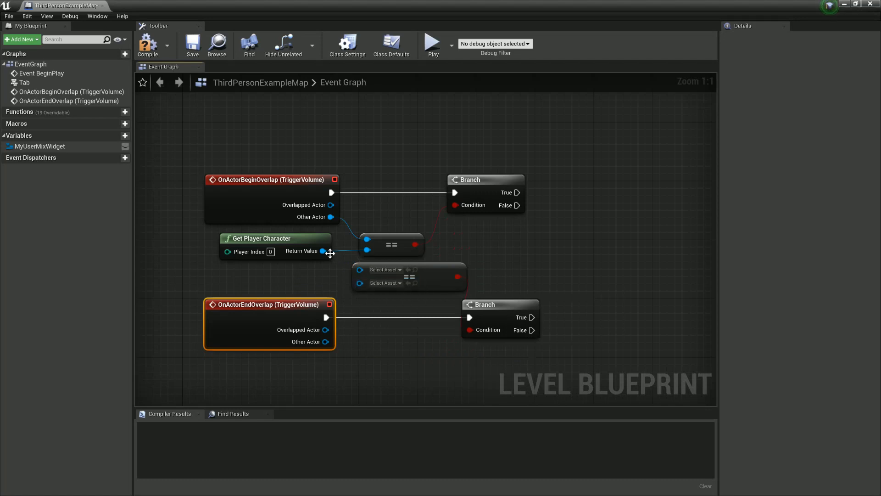
- Feed the copied equality node from Get Player Character and the end-overlap event's Other Actor, and compile and save the blueprint
{"action": "left_click_drag", "start_coordinate": [323, 251], "coordinate": [360, 268]}
{"action": "left_click", "coordinate": [421, 271]}
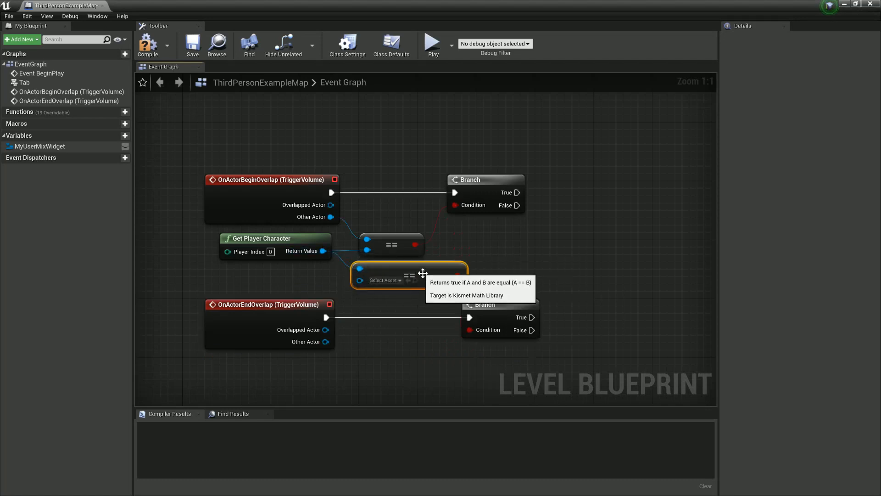
{"action": "left_click_drag", "start_coordinate": [326, 342], "coordinate": [360, 281]}
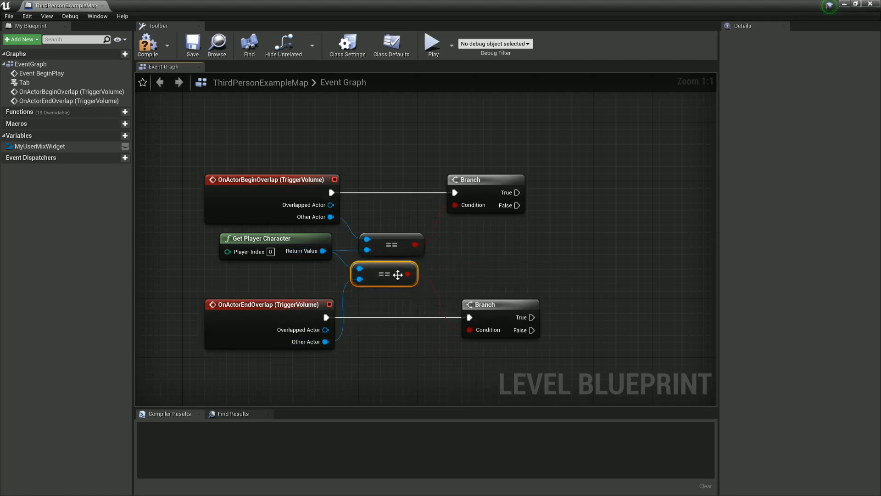
{"action": "left_click", "coordinate": [149, 46]}
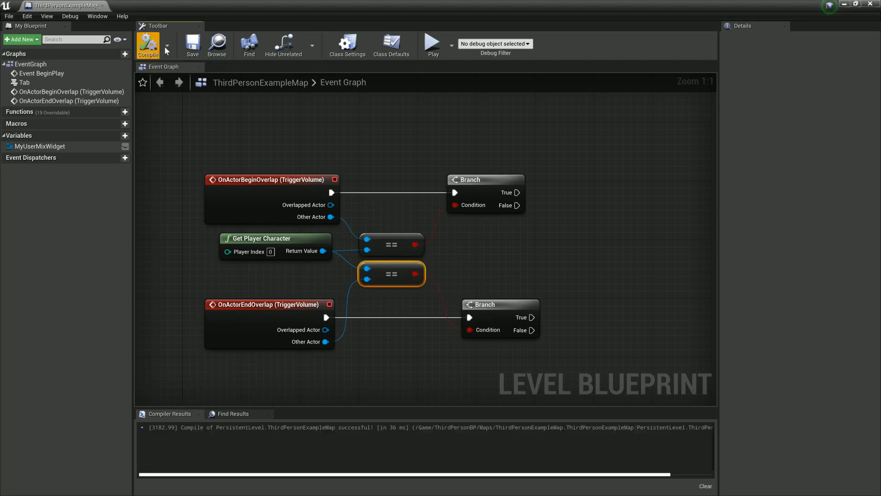
{"action": "left_click", "coordinate": [185, 49]}
- Add an Activate Control Bus Mix node on the begin-overlap Branch's True output with Bus Mix set to Area_A_BusMix
{"action": "right_click_drag", "start_coordinate": [534, 268], "coordinate": [545, 258]}
{"action": "mouse_move", "coordinate": [527, 225]}
{"action": "right_mouse_down"}
{"action": "mouse_move", "coordinate": [517, 226]}
{"action": "mouse_move", "coordinate": [541, 219]}
{"action": "right_mouse_up"}
{"action": "left_click_drag", "start_coordinate": [461, 193], "coordinate": [539, 193]}
{"action": "type", "text": "activate mi"}
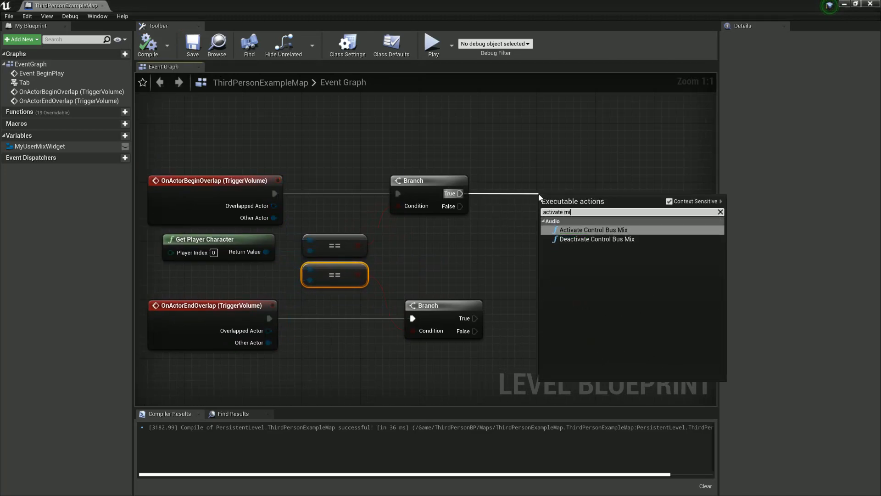
{"action": "key", "text": "Return"}
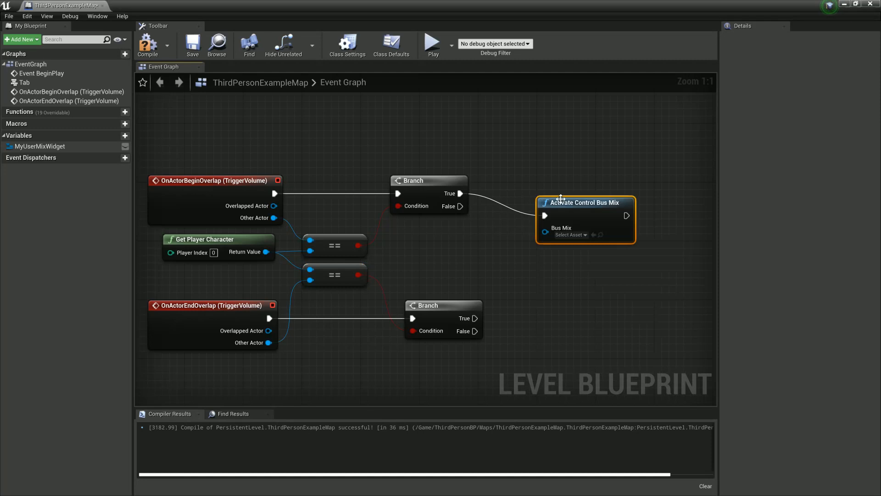
{"action": "left_click_drag", "start_coordinate": [561, 198], "coordinate": [576, 176]}
{"action": "left_click", "coordinate": [585, 213]}
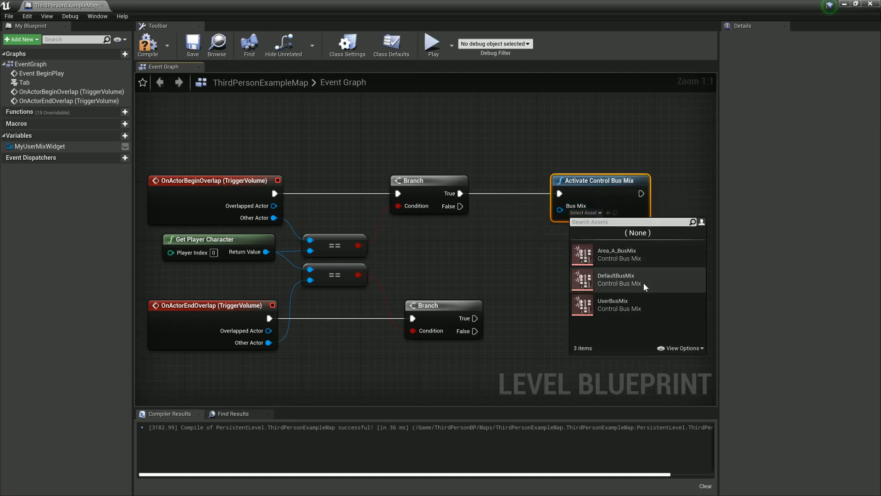
{"action": "left_click", "coordinate": [634, 255]}
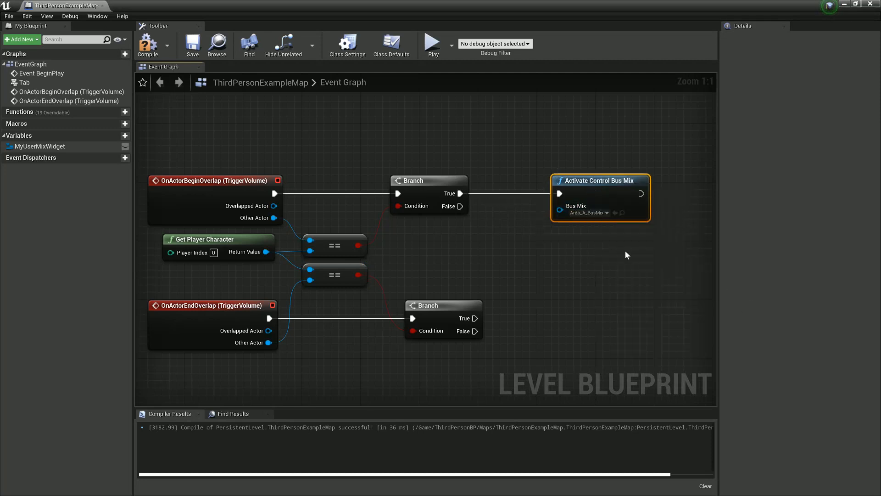
- Add a Deactivate Control Bus Mix node on the end-overlap Branch's True output with Bus Mix set to Area_A_BusMix
{"action": "left_click", "coordinate": [556, 279]}
{"action": "right_click", "coordinate": [543, 305]}
{"action": "type", "text": "deacti"}
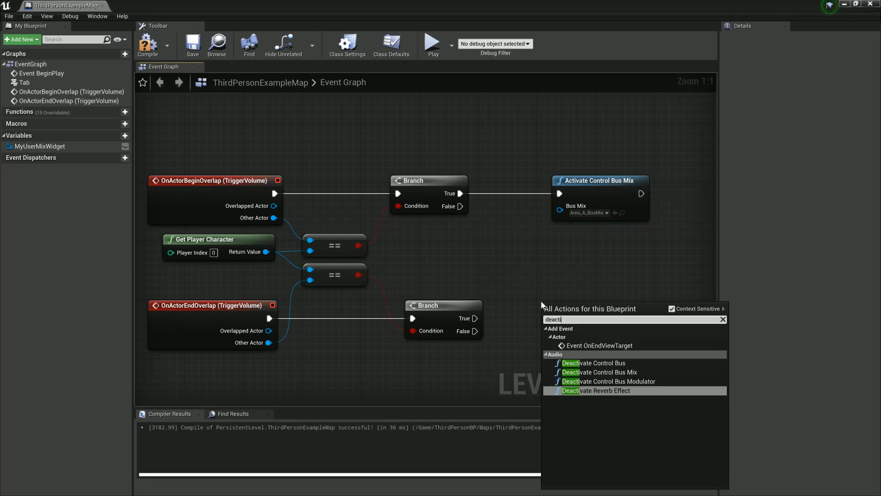
{"action": "type", "text": "vate mix"}
{"action": "key", "text": "Return"}
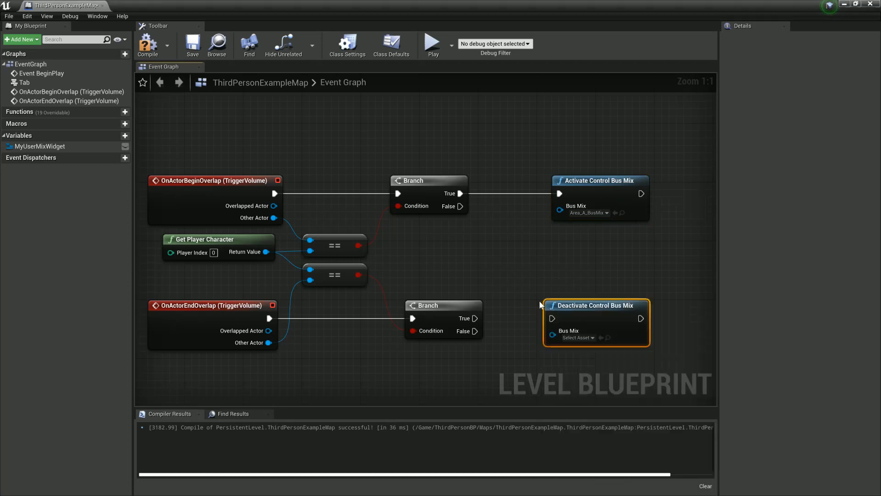
{"action": "left_click_drag", "start_coordinate": [475, 318], "coordinate": [553, 318]}
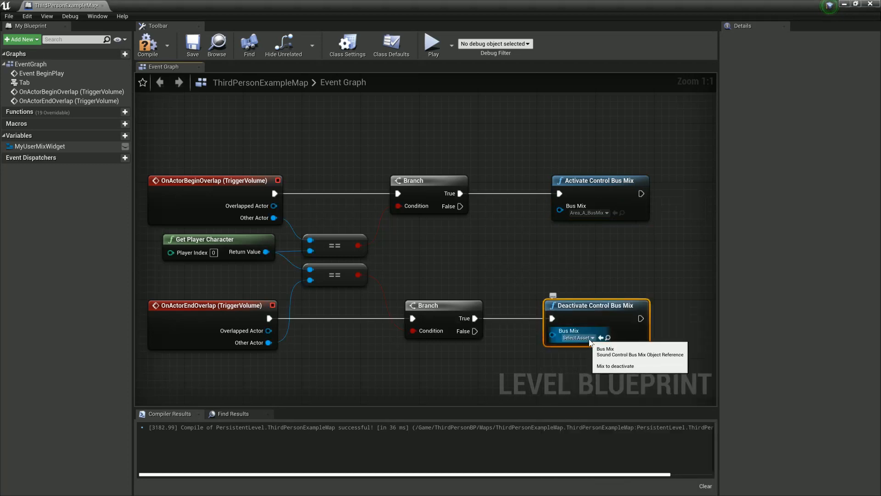
{"action": "left_click", "coordinate": [589, 341]}
{"action": "left_click", "coordinate": [575, 379]}
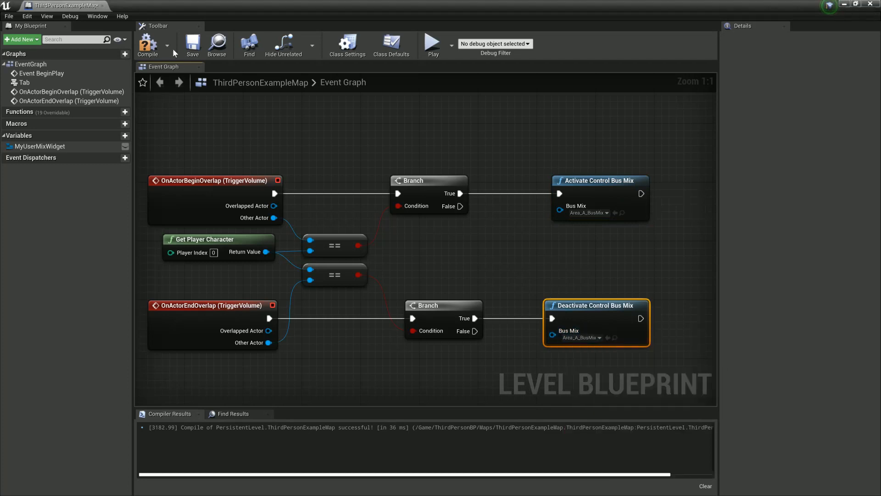
- Compile and save the Level Blueprint and close its editor
{"action": "left_click", "coordinate": [148, 44]}
{"action": "left_click", "coordinate": [193, 44]}
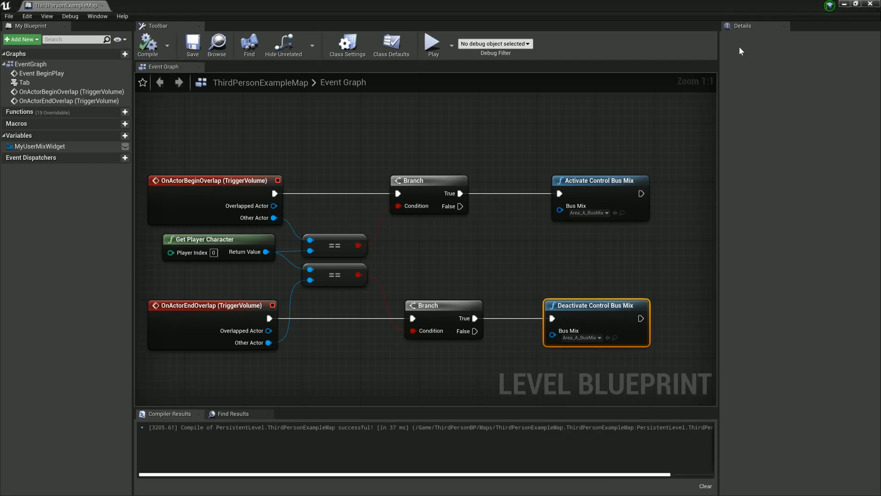
{"action": "left_click", "coordinate": [870, 5]}
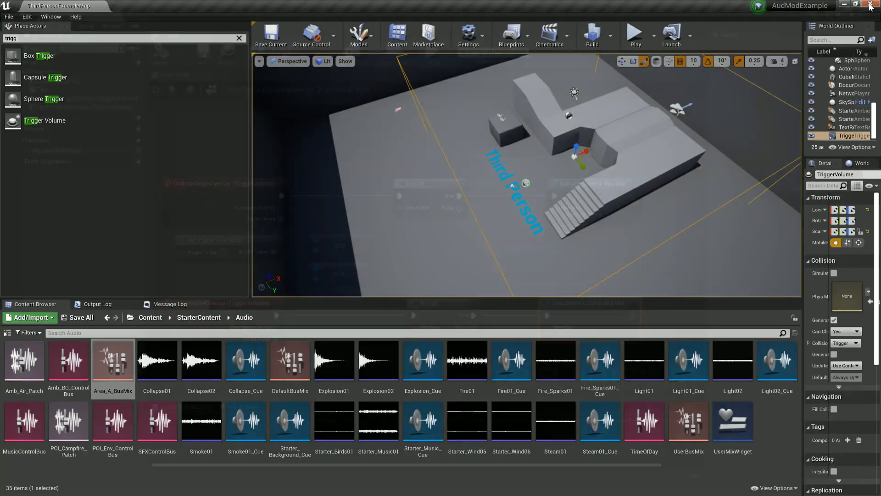
- Play the level in the editor viewport and give it control of the character
{"action": "left_click", "coordinate": [399, 109]}
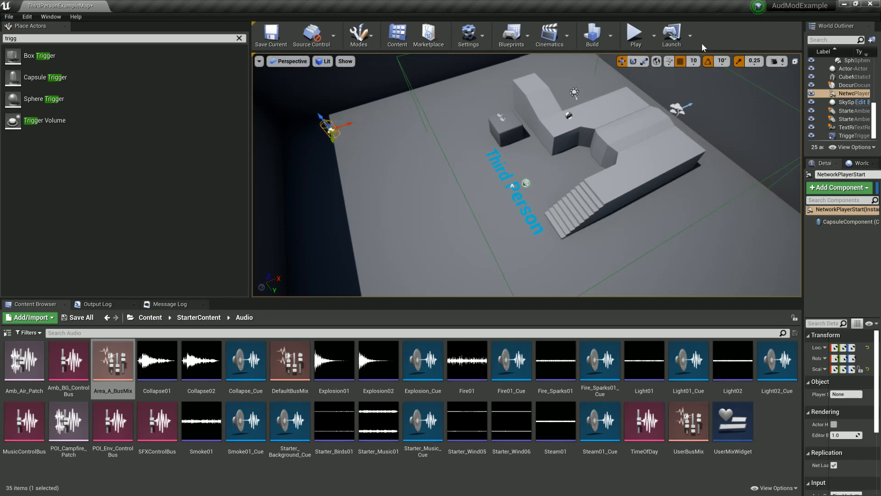
{"action": "left_click", "coordinate": [639, 41]}
{"action": "left_click", "coordinate": [627, 110]}
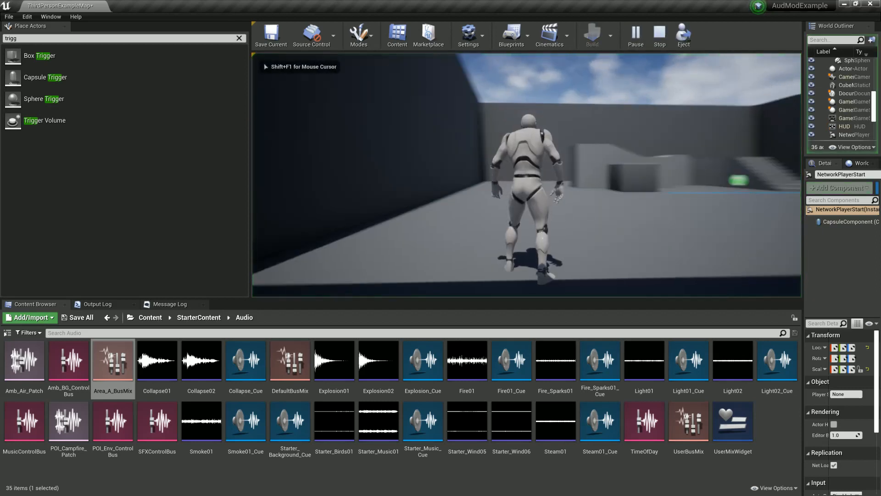
- Display the sound modulation debug matrix in the running level with the console command au.debug.soundmodulators
{"action": "key", "text": "grave"}
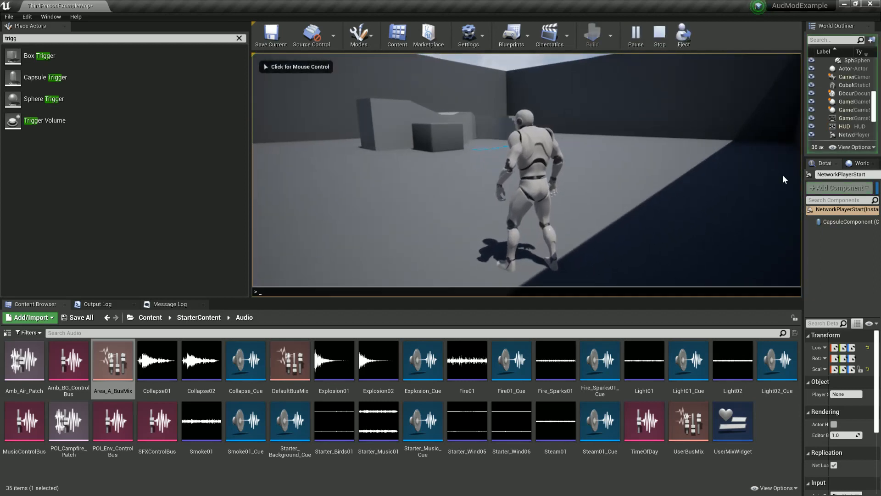
{"action": "type", "text": "au.d"}
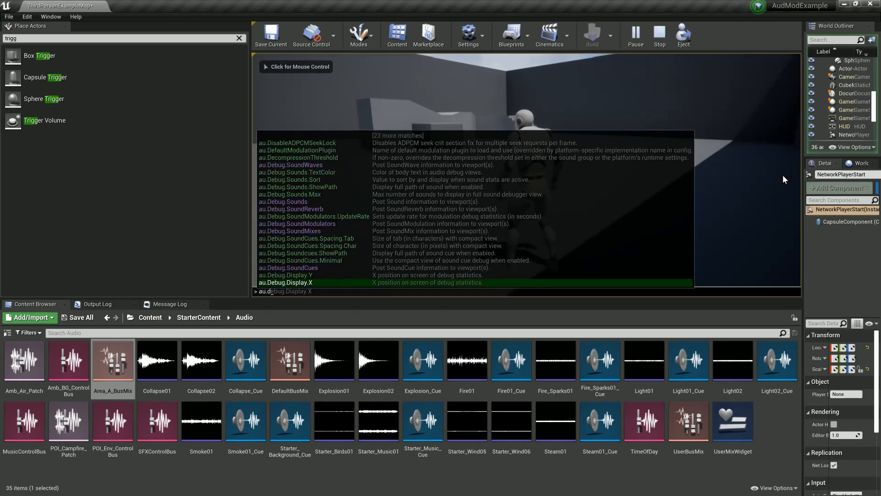
{"action": "type", "text": "ebug.soundmodo"}
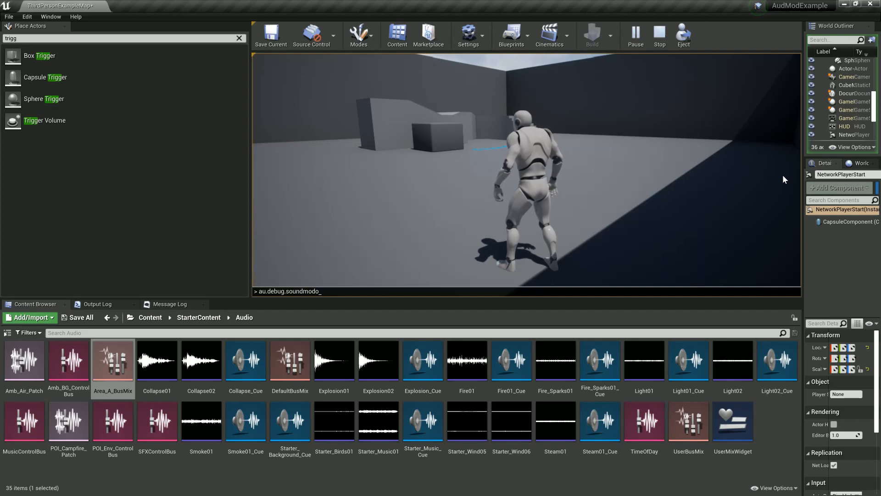
{"action": "key", "text": "BackSpace"}
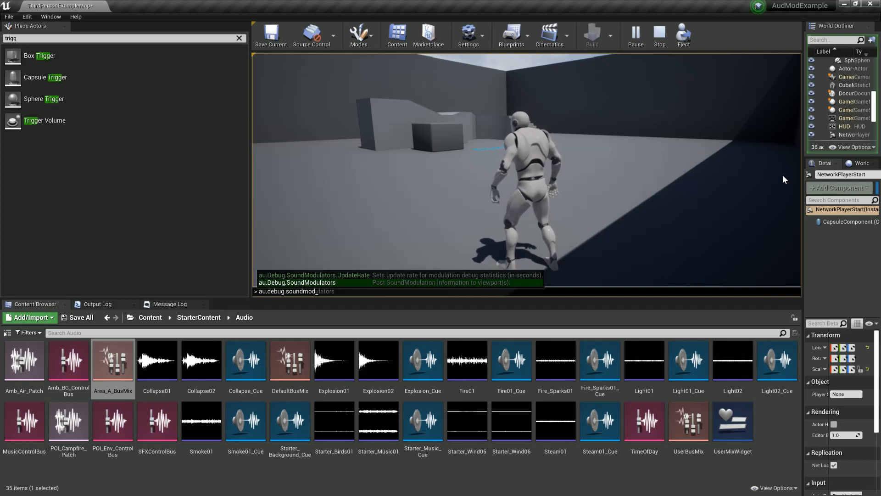
{"action": "type", "text": "ulators"}
{"action": "key", "text": "Return"}
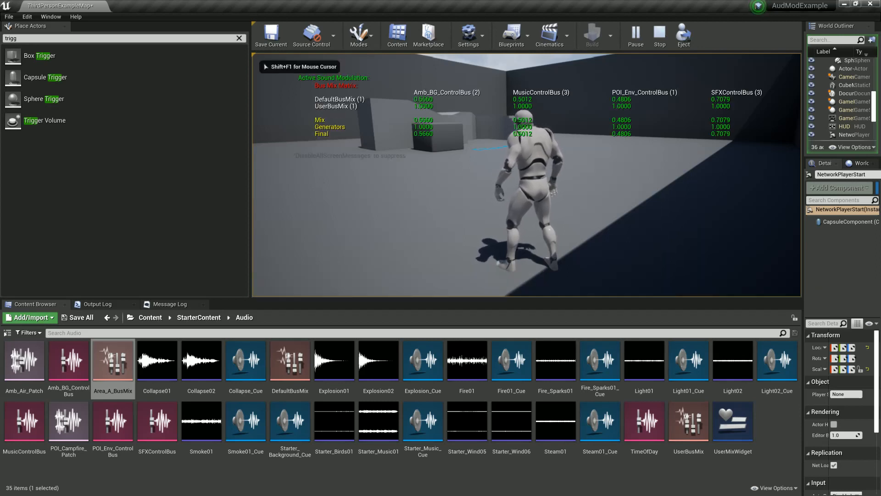
- Run the character through the trigger volume area to check the active bus mixes in the debug matrix, and stop the play session
{"action": "key", "text": "w"}
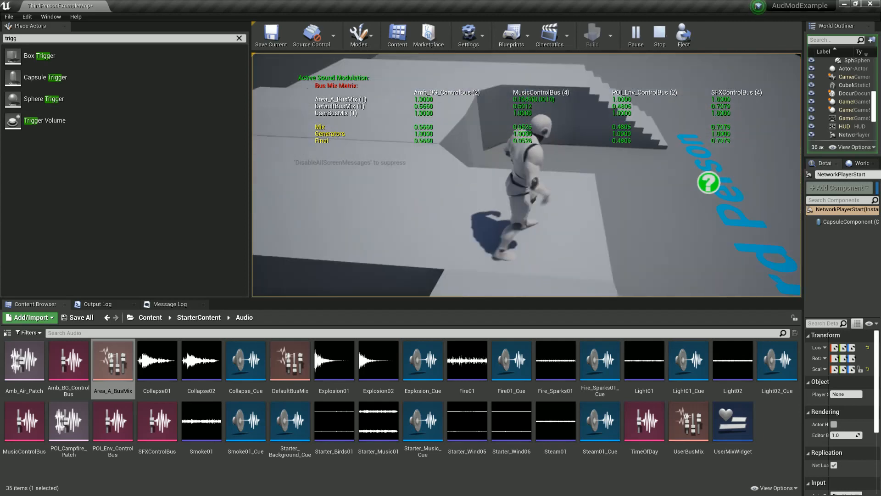
{"action": "key", "text": "w"}
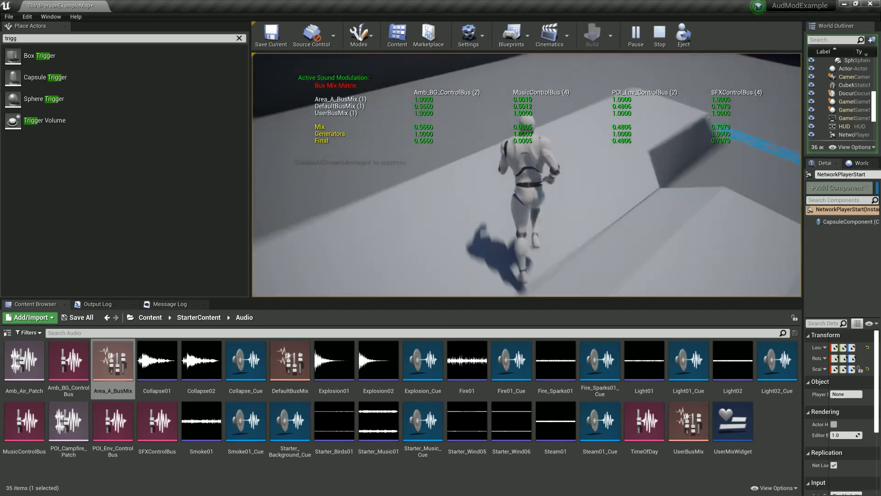
{"action": "key", "text": "w"}
{"action": "key", "text": "w"}
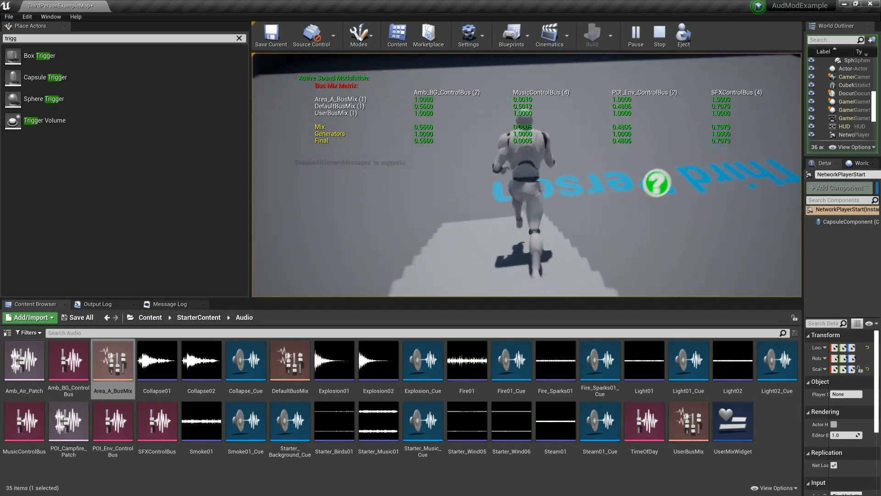
{"action": "key", "text": "w"}
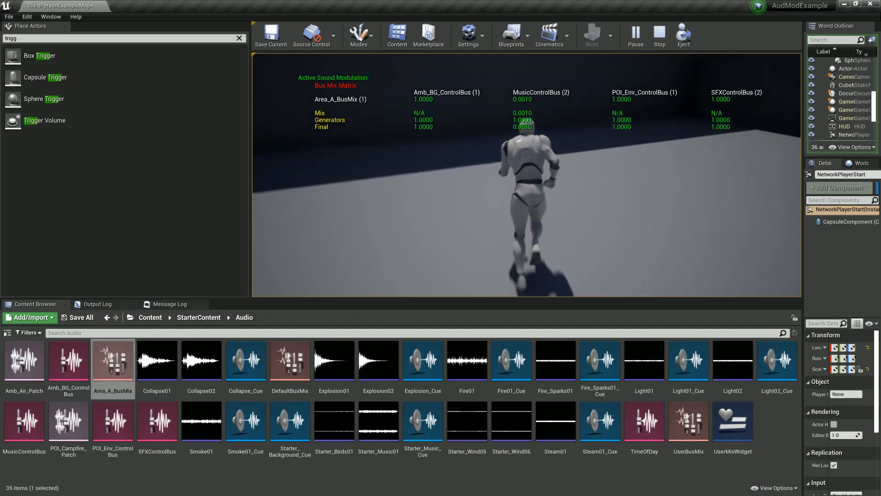
{"action": "key", "text": "w"}
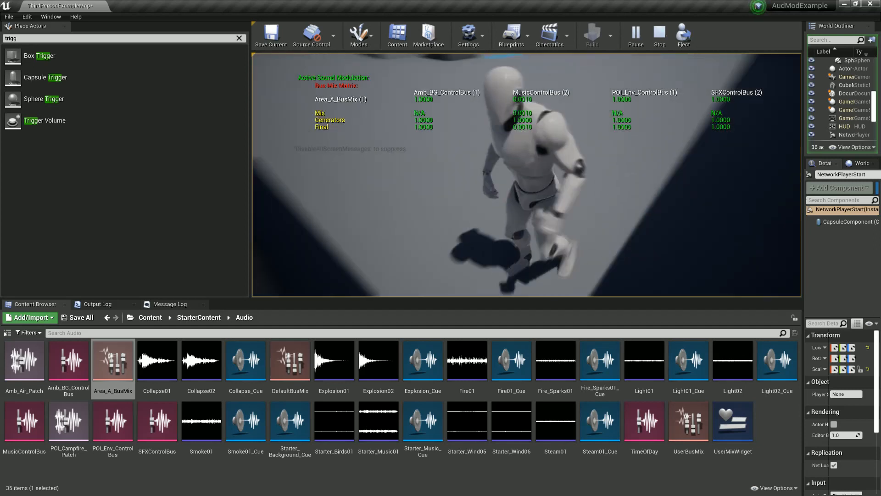
{"action": "key", "text": "w"}
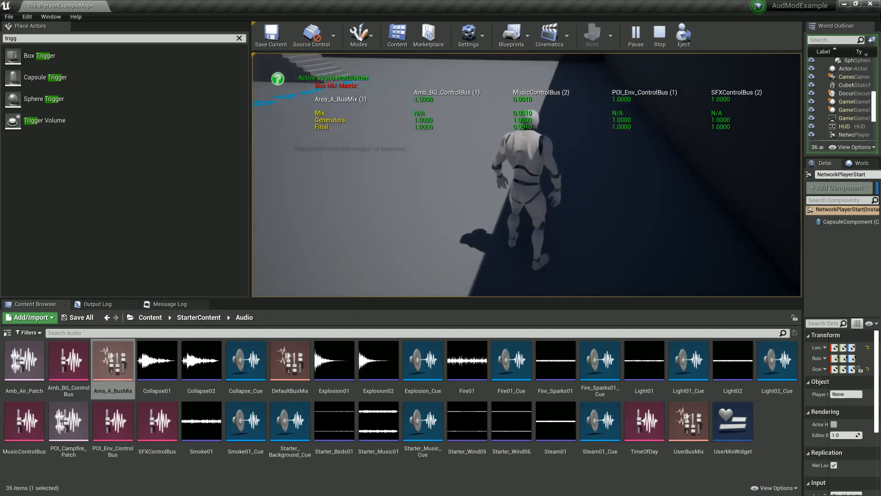
{"action": "key", "text": "w"}
{"action": "key", "text": "s"}
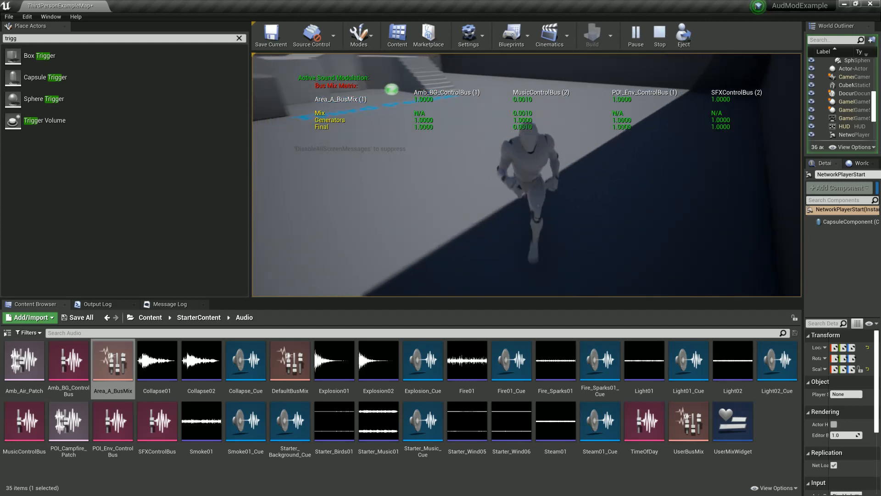
{"action": "key", "text": "Escape"}
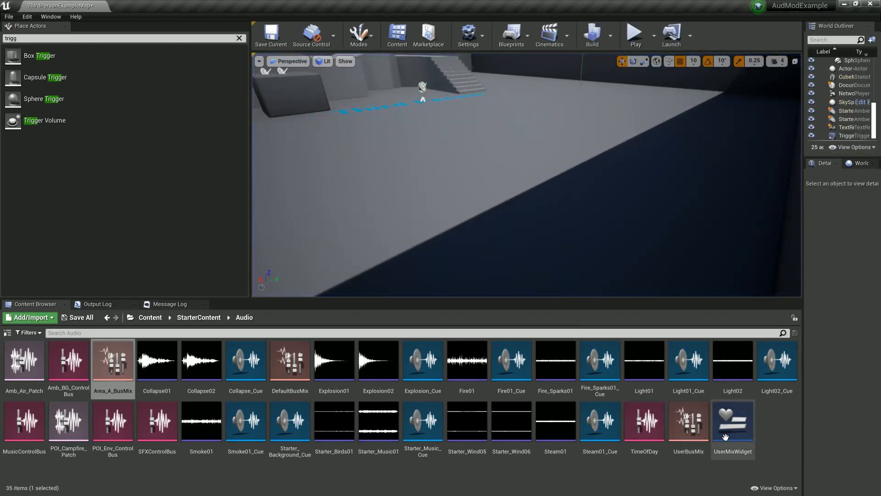
- Clear the asset selection and reopen the Level Blueprint
{"action": "left_click", "coordinate": [787, 434]}
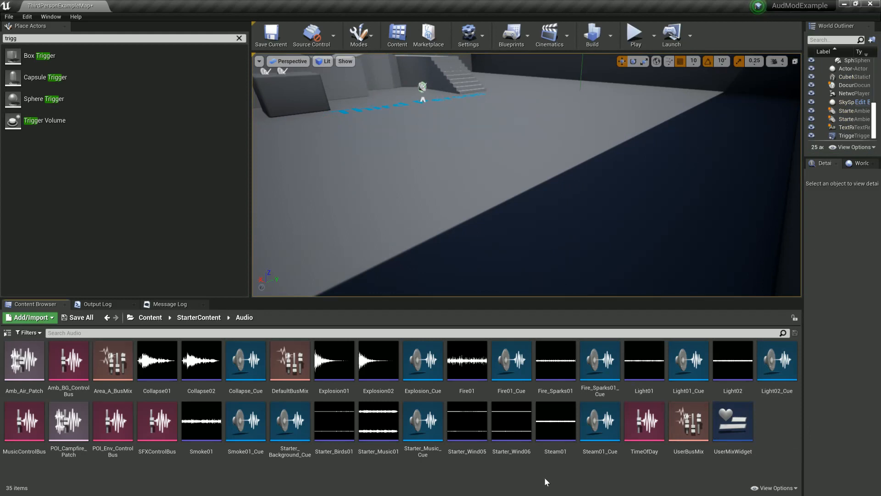
{"action": "left_click", "coordinate": [512, 34]}
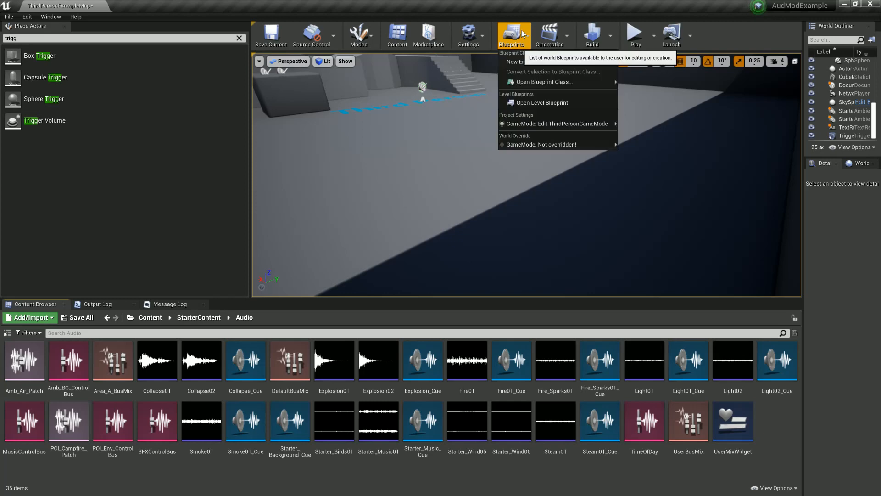
{"action": "left_click", "coordinate": [535, 103]}
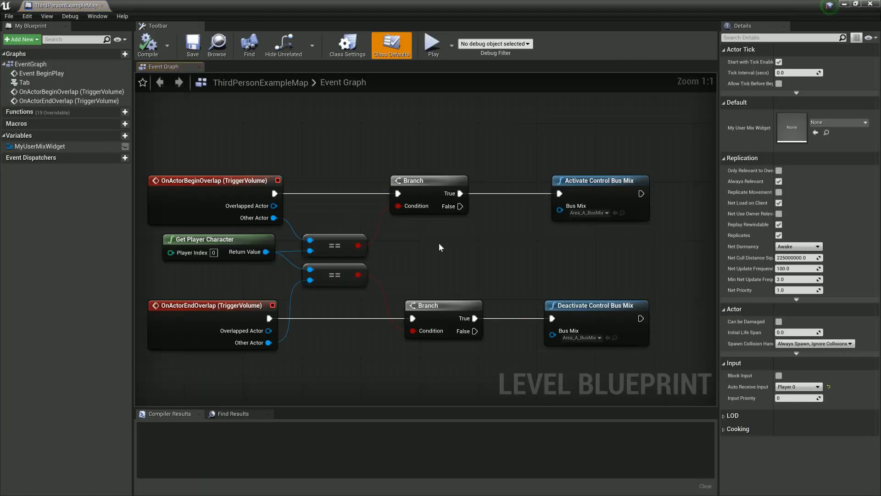
- Inspect which control bus mixes are available for the Bus Mix input of the Deactivate Control Bus Mix node
{"action": "left_click_drag", "start_coordinate": [461, 259], "coordinate": [575, 335]}
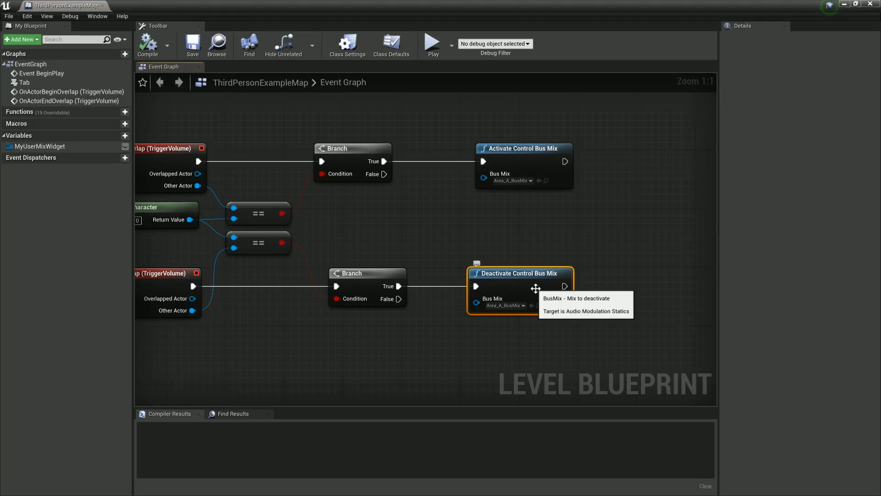
{"action": "left_click", "coordinate": [523, 306]}
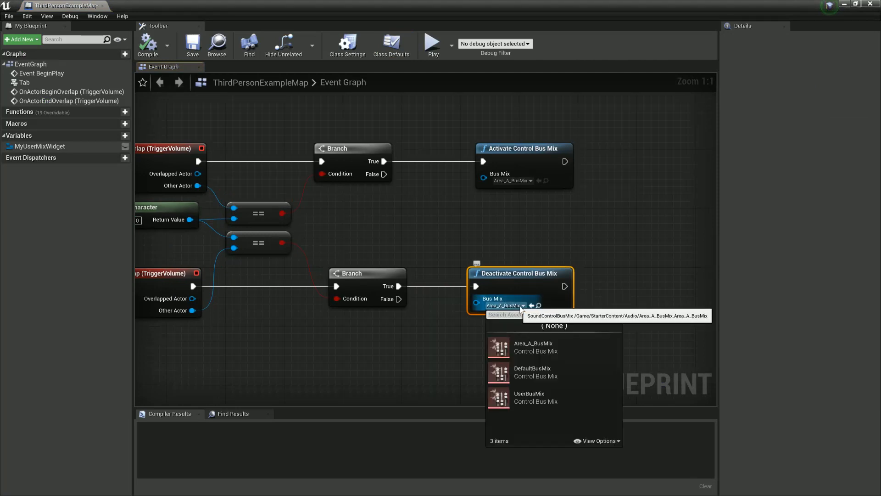
{"action": "left_click", "coordinate": [452, 347]}
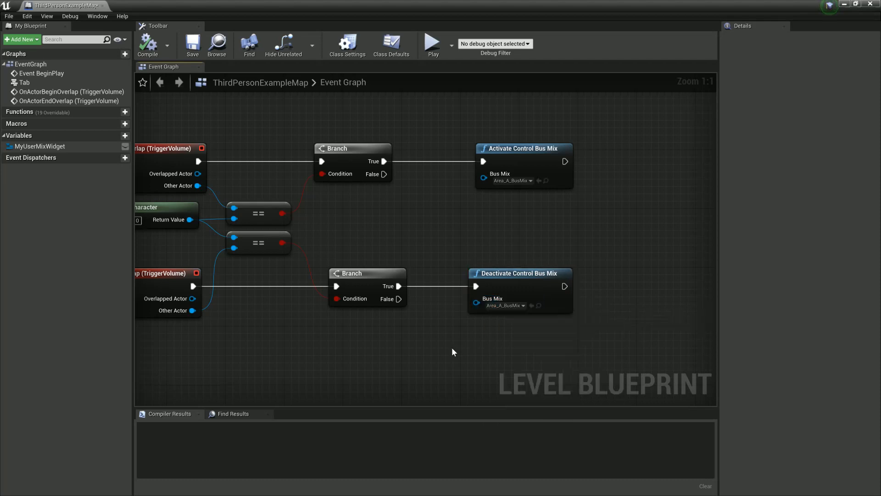
- Search the blueprint actions for "audio modulation", browse the available modulation functions, and dismiss the list without adding a node
{"action": "right_click", "coordinate": [500, 335]}
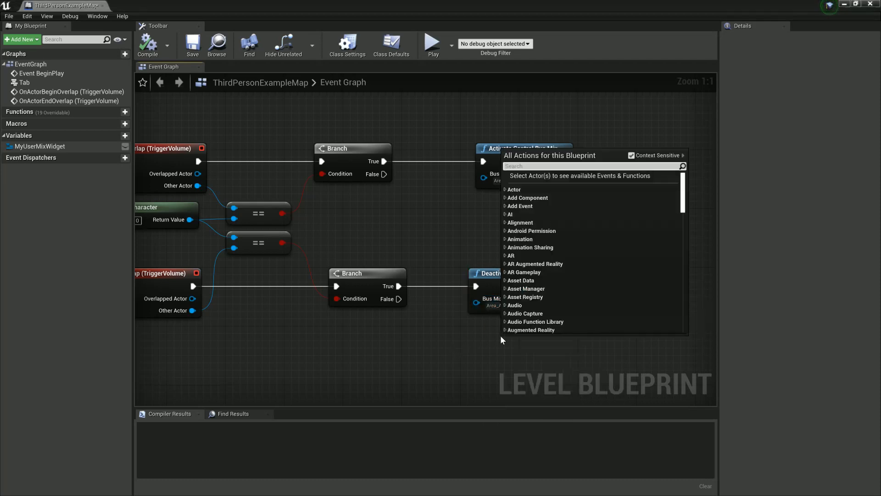
{"action": "type", "text": "audiom"}
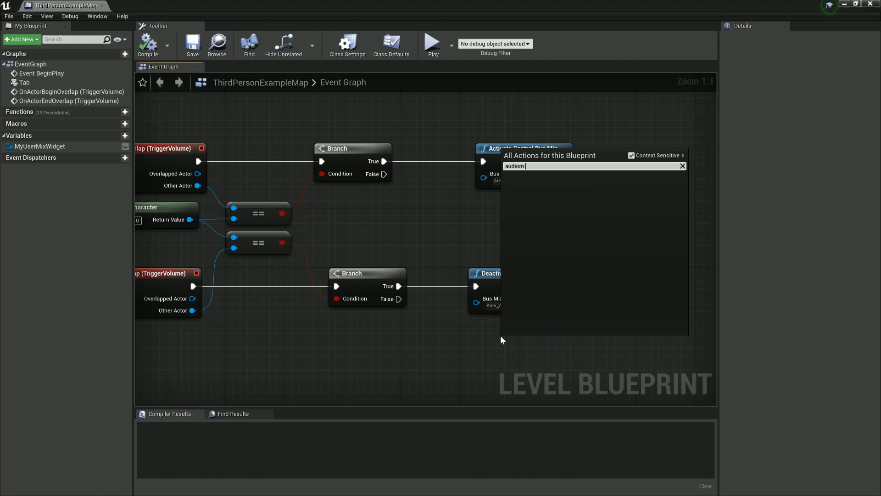
{"action": "key", "text": "BackSpace"}
{"action": "type", "text": "modulation"}
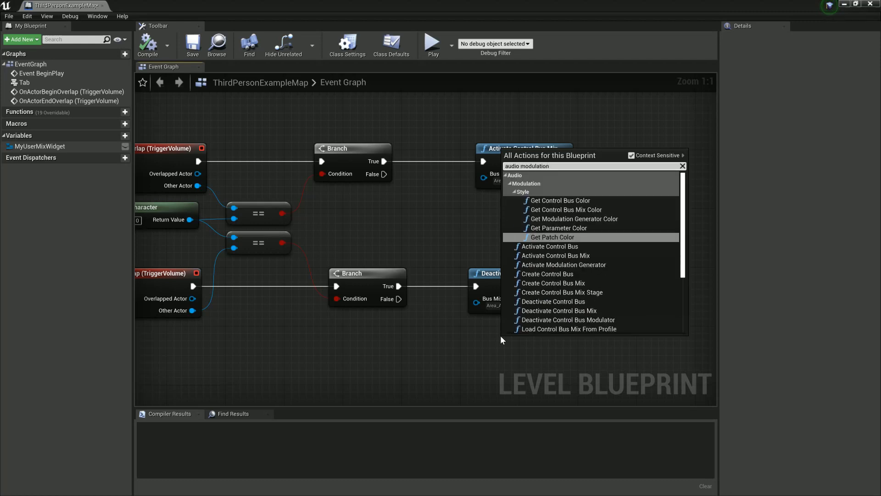
{"action": "scroll", "coordinate": [564, 252], "scroll_direction": "down", "scroll_amount": 5}
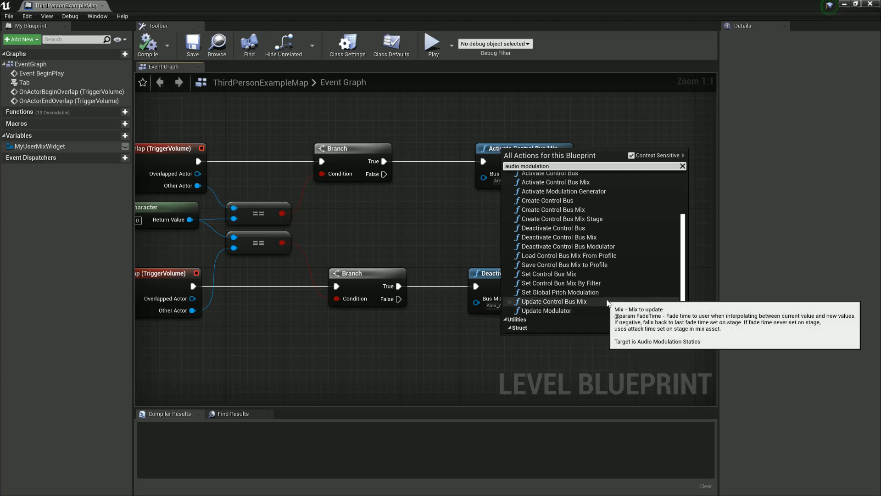
{"action": "scroll", "coordinate": [624, 251], "scroll_direction": "up", "scroll_amount": 2}
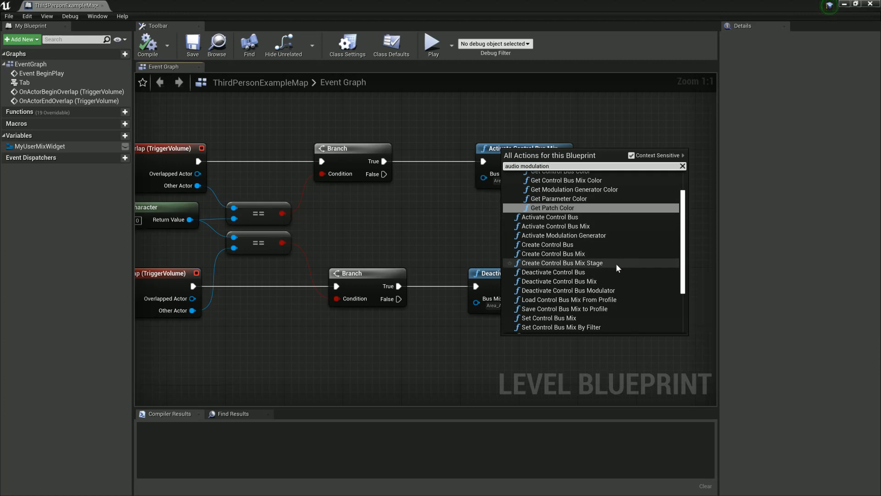
{"action": "left_click", "coordinate": [676, 116]}
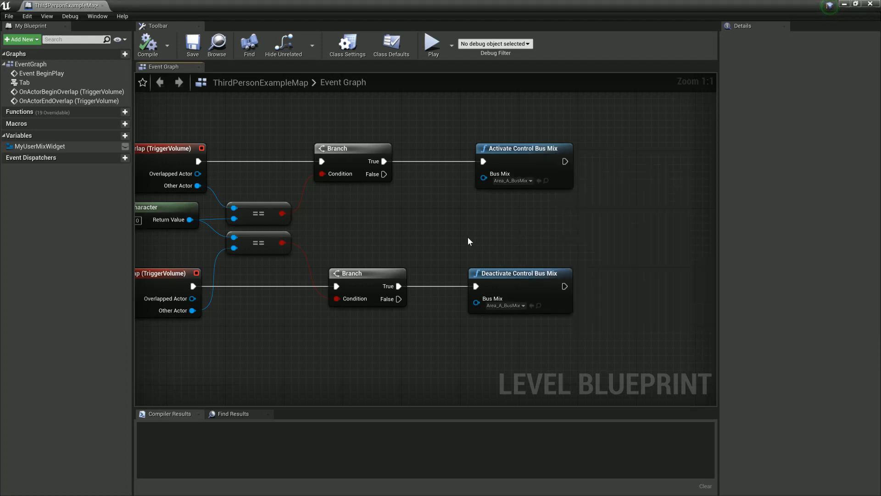
- Look over the trigger volume overlap logic in the event graph and close the Level Blueprint
{"action": "left_click_drag", "start_coordinate": [464, 239], "coordinate": [613, 261]}
{"action": "scroll", "coordinate": [640, 188], "scroll_direction": "down", "scroll_amount": 5}
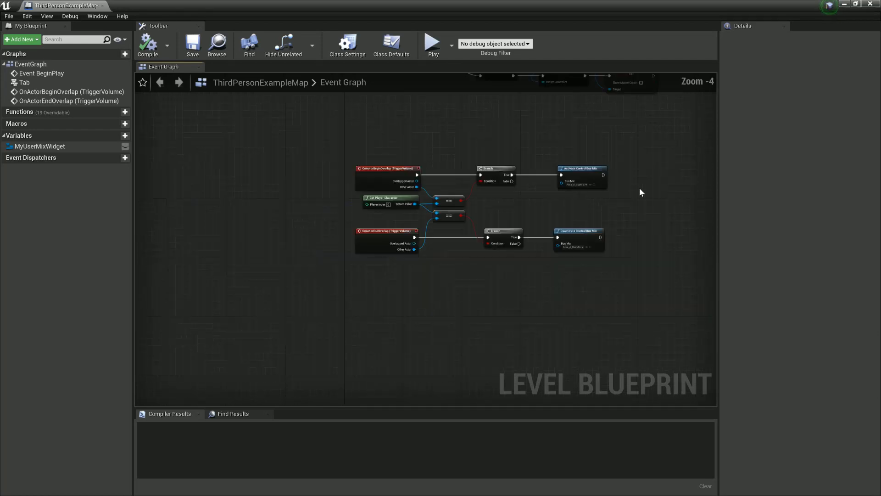
{"action": "scroll", "coordinate": [477, 317], "scroll_direction": "up", "scroll_amount": 5}
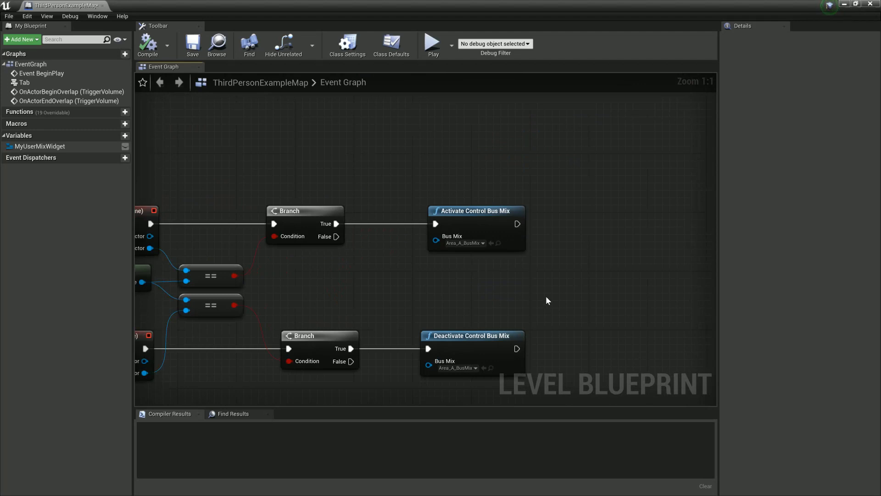
{"action": "left_click", "coordinate": [869, 4]}
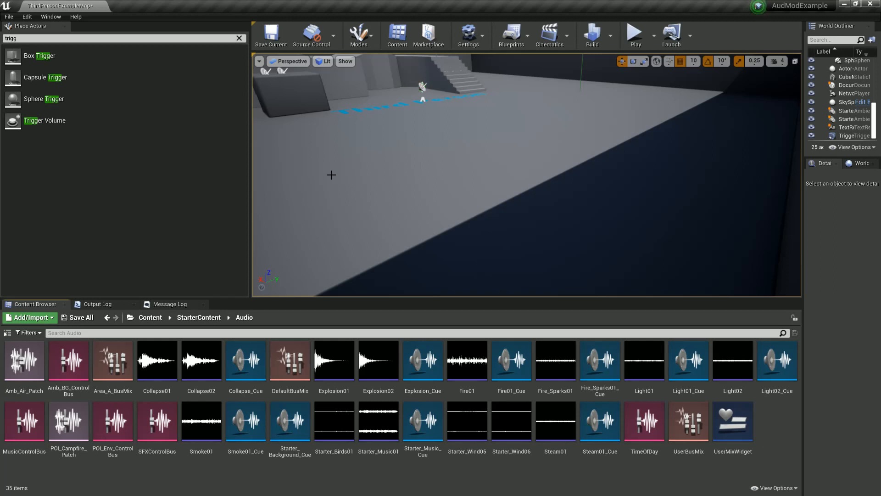
- Create a Sound Class asset in the StarterContent Audio folder
{"action": "right_click", "coordinate": [763, 428]}
{"action": "mouse_move", "coordinate": [765, 427]}
{"action": "mouse_move", "coordinate": [781, 412]}
{"action": "mouse_move", "coordinate": [714, 432]}
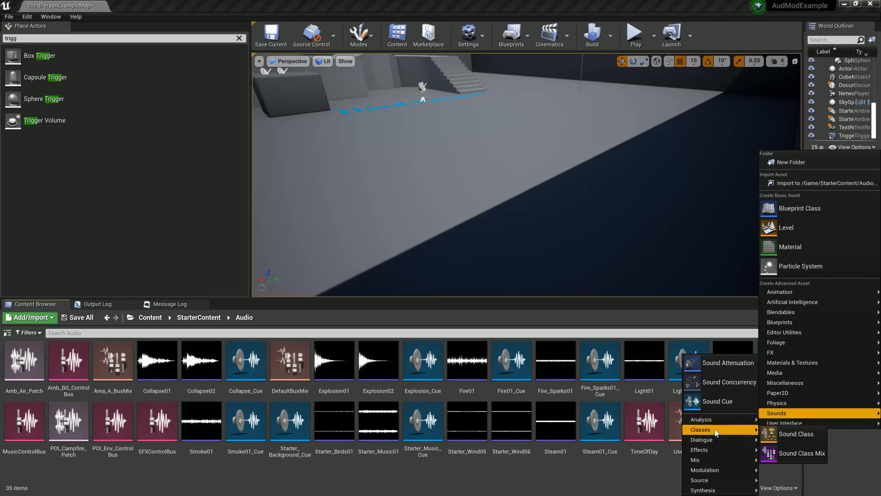
{"action": "left_click", "coordinate": [796, 434]}
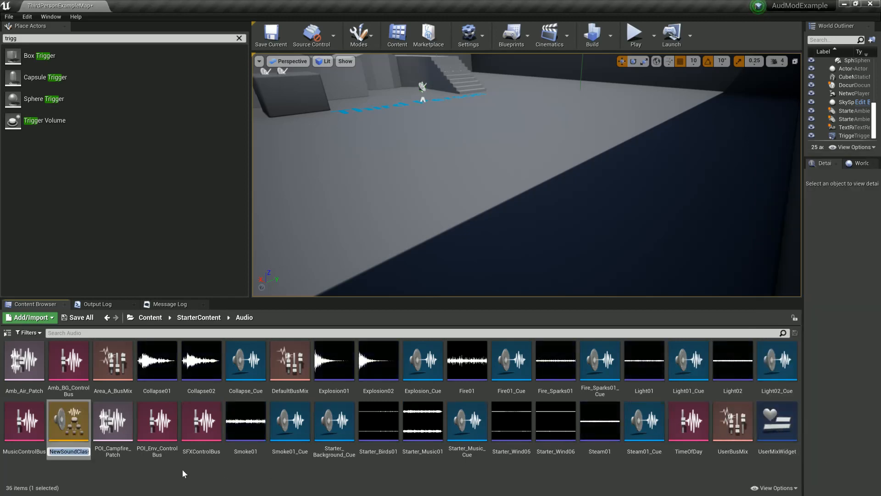
- Open the new sound class to examine its general, routing and submix properties, close it and clear the asset selection
{"action": "double_click", "coordinate": [75, 435]}
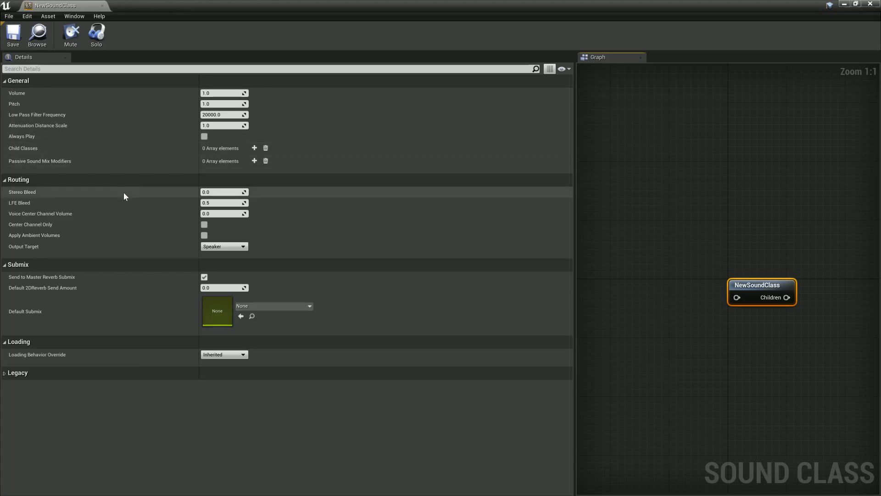
{"action": "mouse_move", "coordinate": [40, 166]}
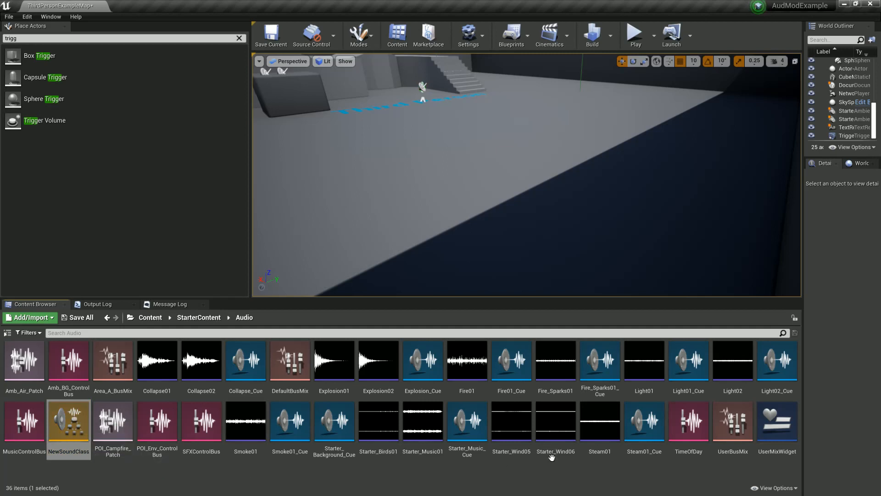
{"action": "left_click", "coordinate": [501, 471]}
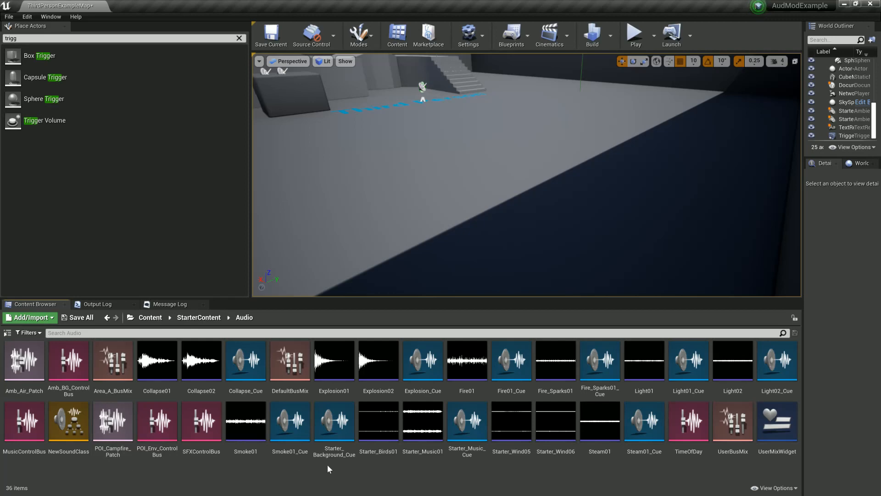
- Open DefaultBusMix to examine its mix stages, close it and clear the asset selection
{"action": "double_click", "coordinate": [293, 375]}
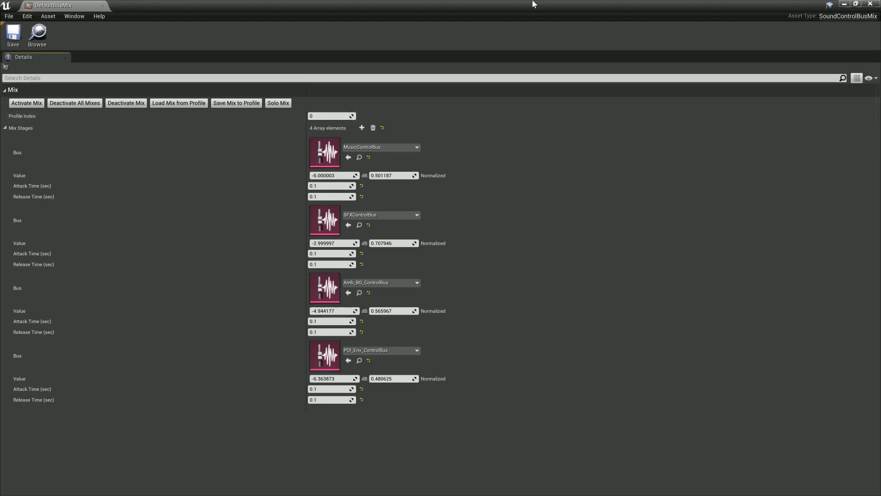
{"action": "left_click", "coordinate": [870, 3]}
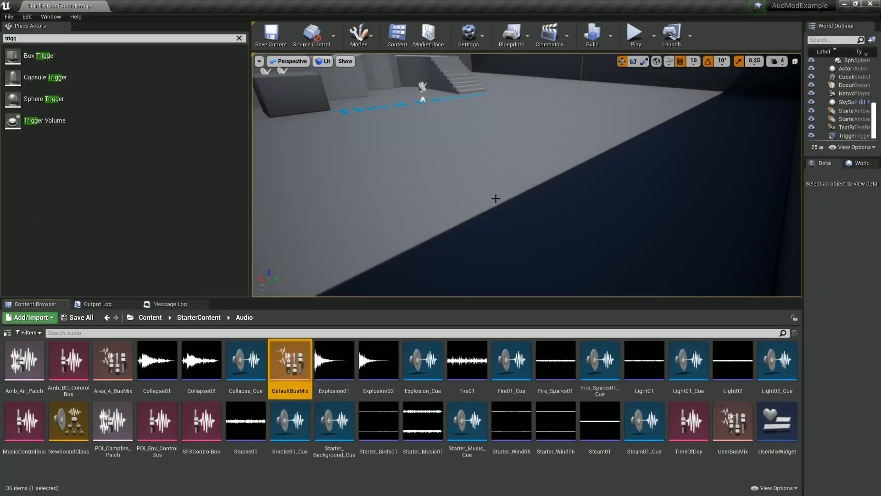
{"action": "left_click", "coordinate": [382, 481]}
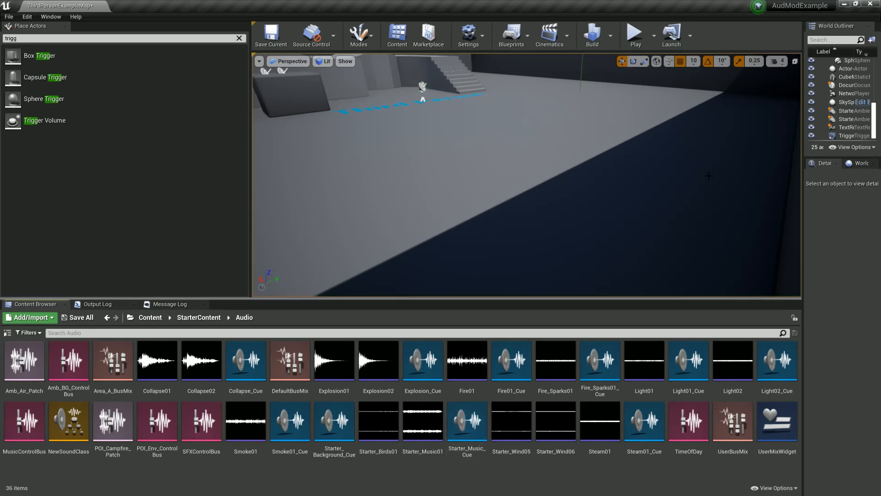
- Play the level, view DefaultBusMix in a floating window during play, and close it and stop the session
{"action": "left_click", "coordinate": [644, 45]}
{"action": "left_click", "coordinate": [290, 363]}
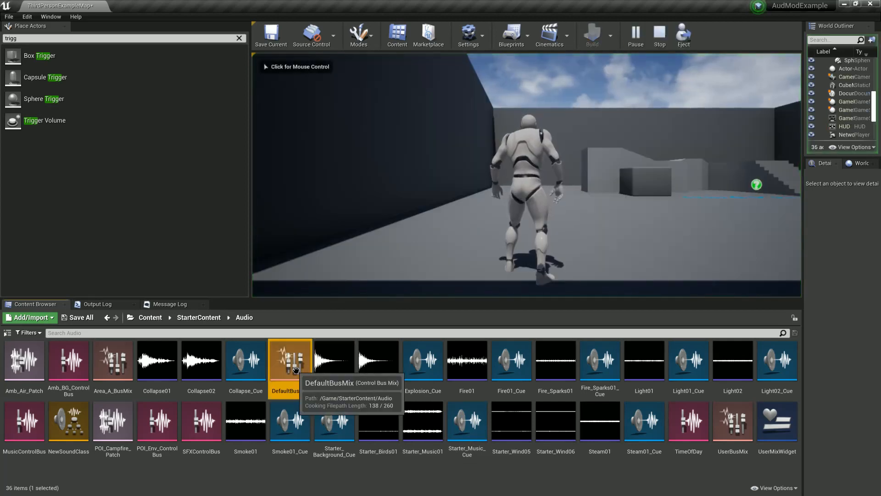
{"action": "double_click", "coordinate": [290, 362]}
{"action": "double_click", "coordinate": [512, 4]}
{"action": "left_click_drag", "start_coordinate": [635, 40], "coordinate": [615, 32]}
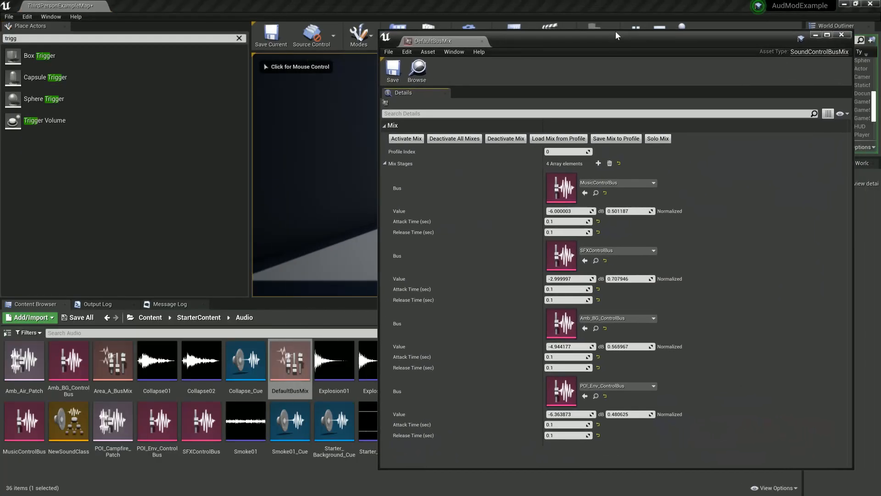
{"action": "left_click", "coordinate": [840, 36]}
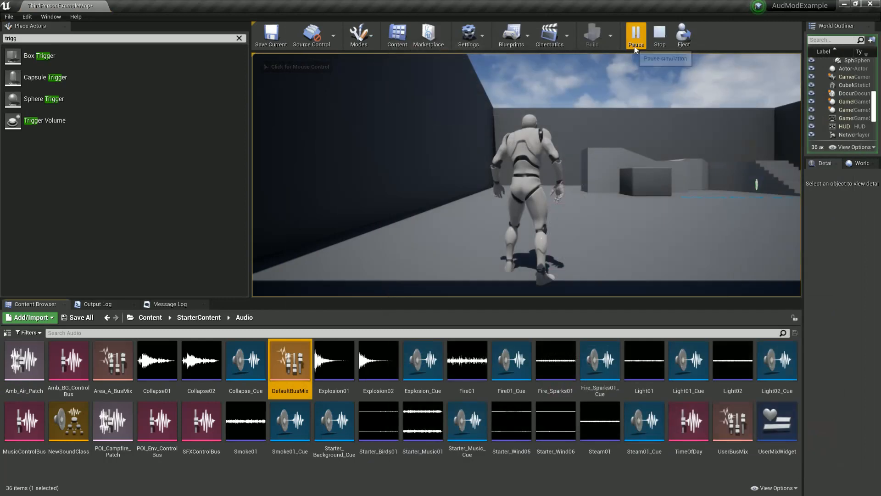
{"action": "left_click", "coordinate": [660, 42]}
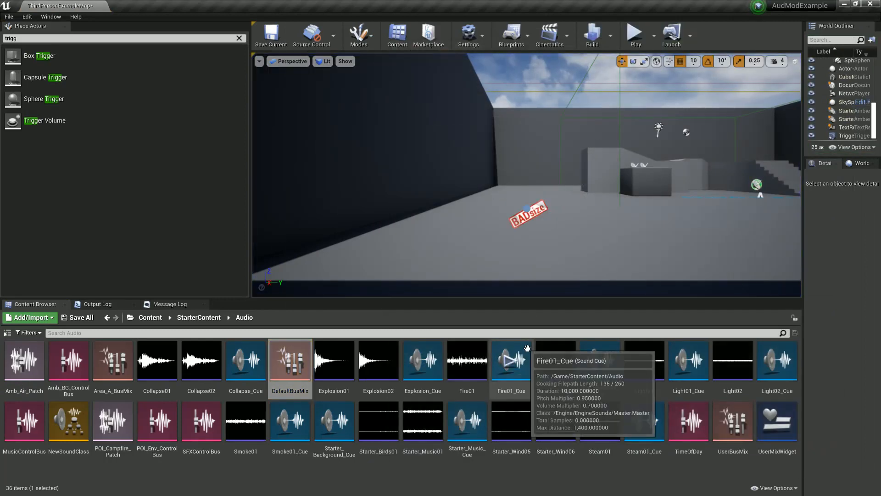